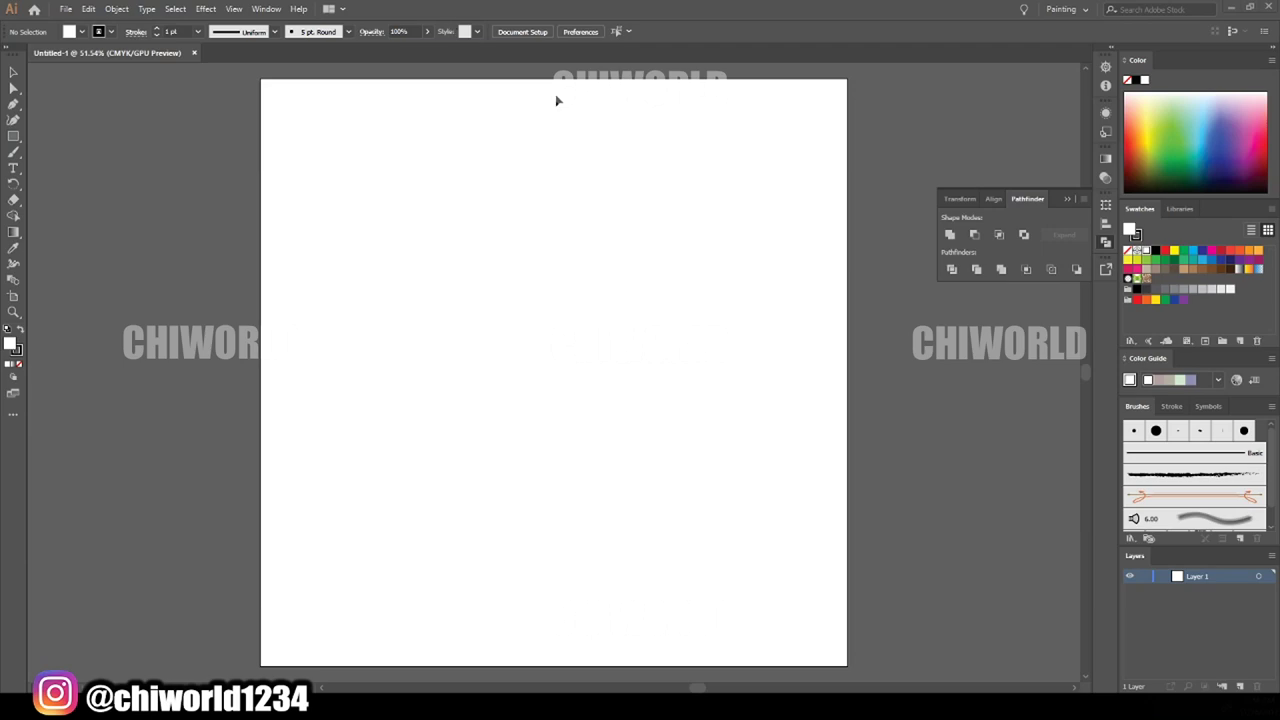
Create a new calligraphic brush with a pressure-sensitive 3 pt size
{"action": "left_click", "coordinate": [346, 32]}
{"action": "left_click", "coordinate": [320, 137]}
{"action": "left_click", "coordinate": [600, 447]}
{"action": "left_click", "coordinate": [678, 433]}
{"action": "left_click", "coordinate": [661, 473]}
{"action": "double_click", "coordinate": [611, 433]}
{"action": "type", "text": "3"}
{"action": "key", "text": "Tab"}
{"action": "left_click", "coordinate": [712, 464]}
Paint the swooping right and long left eyebrows with curled wrinkles between them
{"action": "key", "text": "b"}
{"action": "left_click_drag", "start_coordinate": [171, 179], "coordinate": [172, 182]}
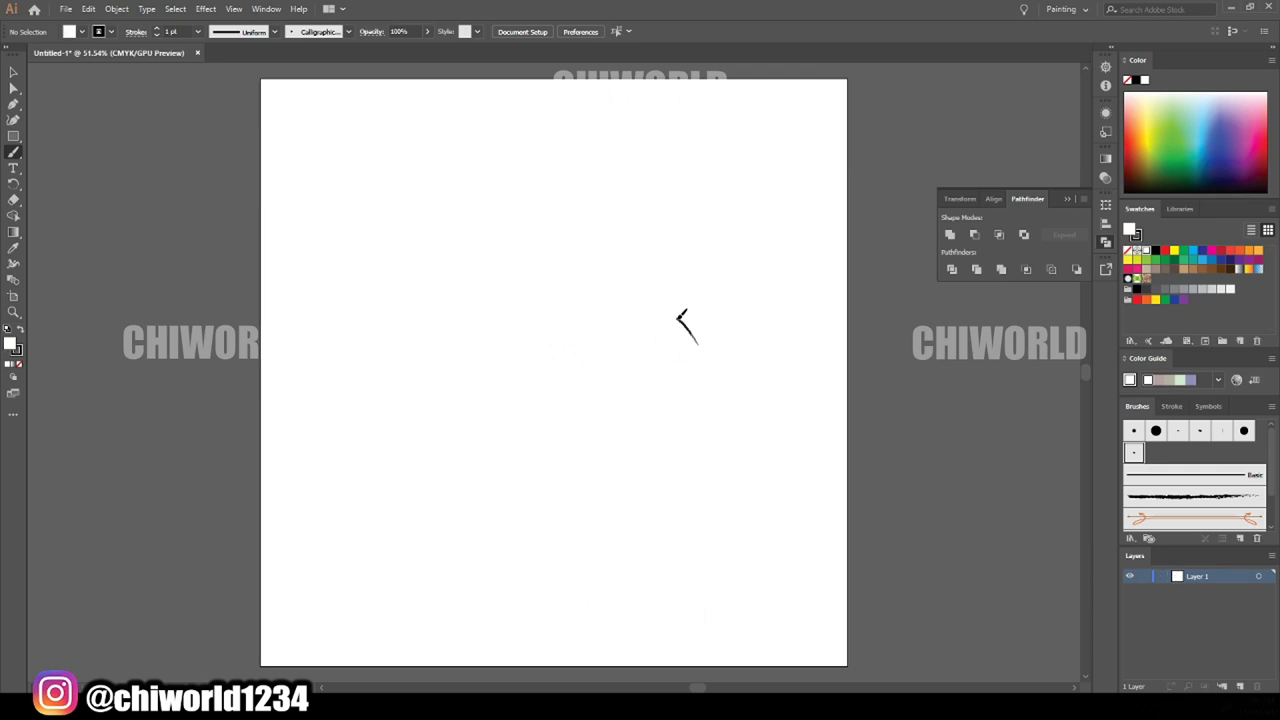
{"action": "mouse_move", "coordinate": [680, 316]}
{"action": "left_mouse_down"}
{"action": "mouse_move", "coordinate": [549, 363]}
{"action": "mouse_move", "coordinate": [588, 371]}
{"action": "mouse_move", "coordinate": [695, 340]}
{"action": "left_mouse_up"}
{"action": "key", "text": "ctrl+1"}
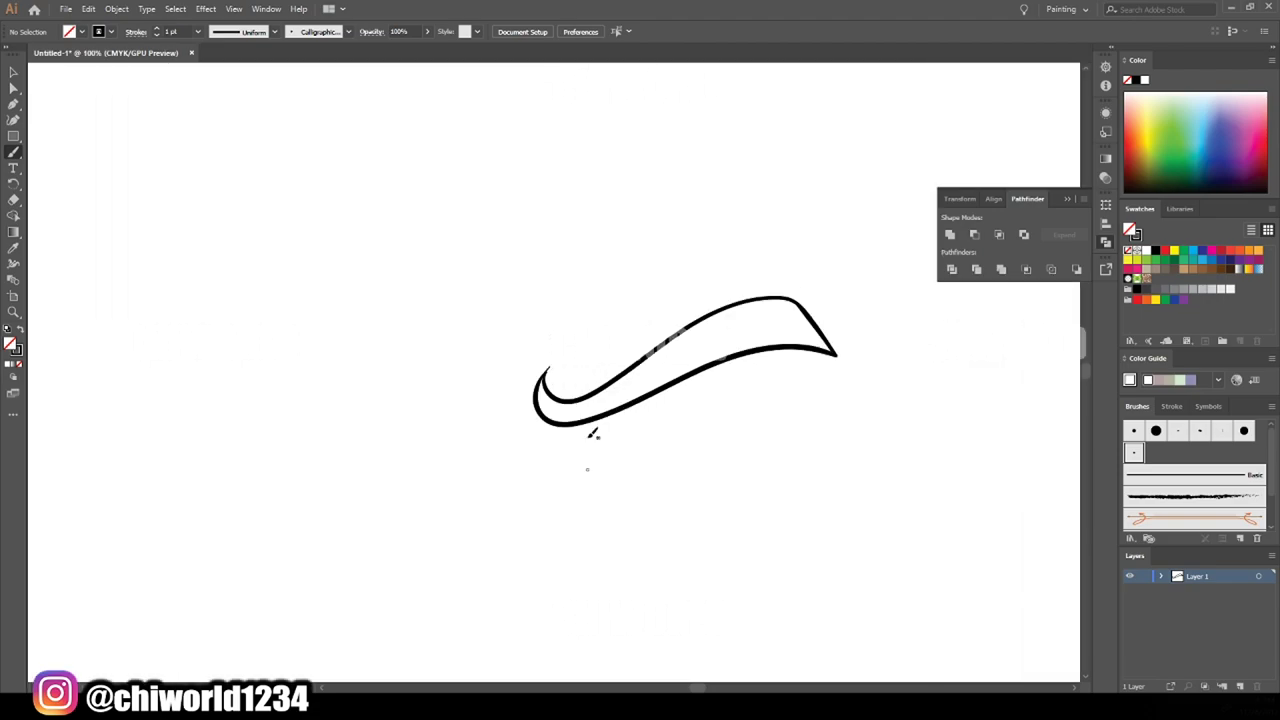
{"action": "mouse_move", "coordinate": [518, 377]}
{"action": "left_mouse_down"}
{"action": "mouse_move", "coordinate": [536, 421]}
{"action": "mouse_move", "coordinate": [518, 418]}
{"action": "left_mouse_up"}
{"action": "mouse_move", "coordinate": [446, 340]}
{"action": "left_mouse_down"}
{"action": "mouse_move", "coordinate": [510, 414]}
{"action": "mouse_move", "coordinate": [355, 240]}
{"action": "mouse_move", "coordinate": [494, 358]}
{"action": "mouse_move", "coordinate": [512, 392]}
{"action": "left_mouse_up"}
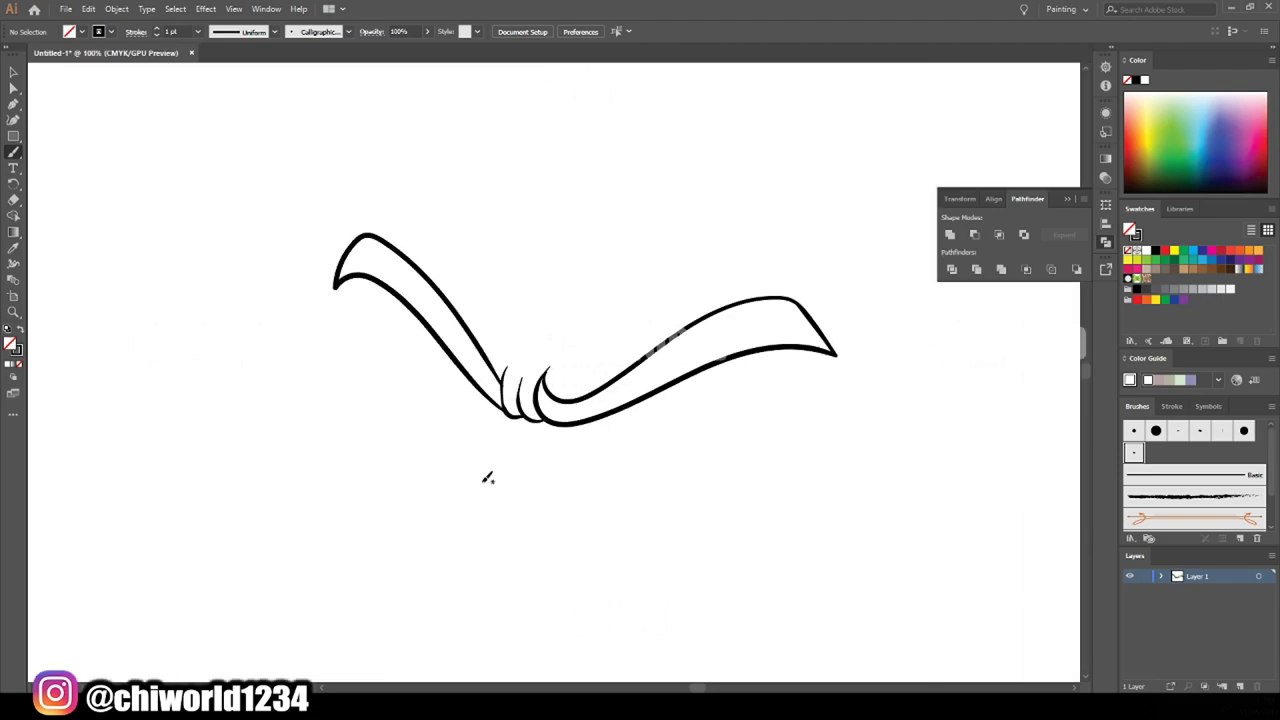
Outline both angry eyes, the right pupil and the crease under the right eye
{"action": "mouse_move", "coordinate": [590, 436]}
{"action": "left_mouse_down"}
{"action": "mouse_move", "coordinate": [690, 444]}
{"action": "mouse_move", "coordinate": [795, 348]}
{"action": "left_mouse_up"}
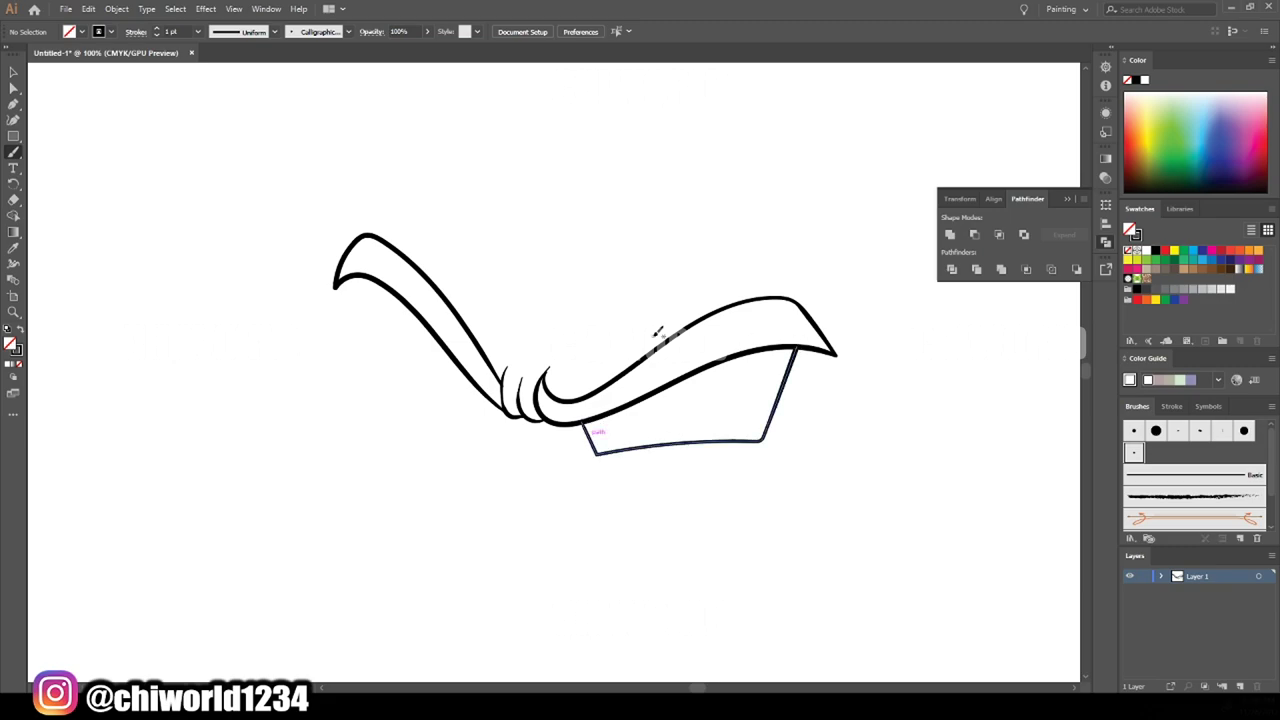
{"action": "mouse_move", "coordinate": [497, 423]}
{"action": "left_mouse_down"}
{"action": "mouse_move", "coordinate": [400, 372]}
{"action": "mouse_move", "coordinate": [362, 278]}
{"action": "mouse_move", "coordinate": [401, 290]}
{"action": "left_mouse_up"}
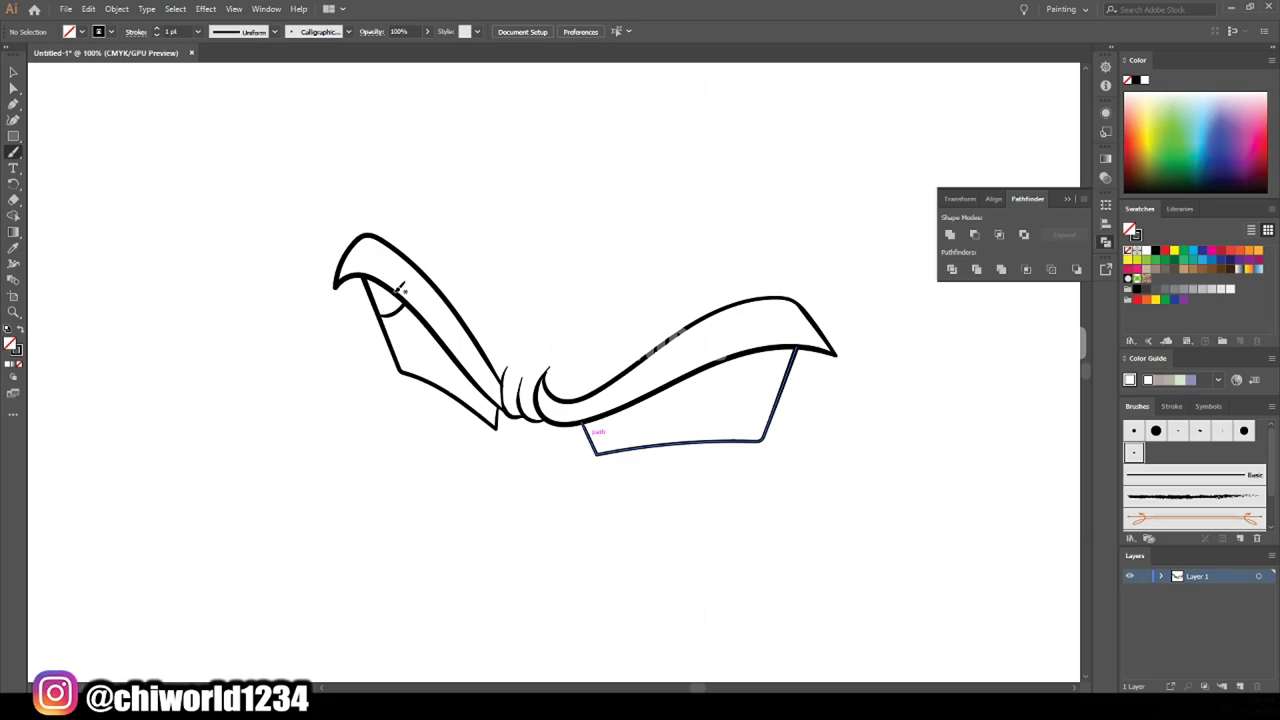
{"action": "left_click_drag", "start_coordinate": [592, 433], "coordinate": [626, 408]}
{"action": "mouse_move", "coordinate": [792, 476]}
{"action": "left_mouse_down"}
{"action": "mouse_move", "coordinate": [700, 469]}
{"action": "mouse_move", "coordinate": [572, 490]}
{"action": "left_mouse_up"}
Draw the pointed nose, frowning mouth and the face outline around the chin
{"action": "mouse_move", "coordinate": [507, 450]}
{"action": "left_mouse_down"}
{"action": "mouse_move", "coordinate": [482, 488]}
{"action": "mouse_move", "coordinate": [428, 524]}
{"action": "mouse_move", "coordinate": [495, 538]}
{"action": "left_mouse_up"}
{"action": "left_click_drag", "start_coordinate": [497, 455], "coordinate": [381, 391]}
{"action": "scroll", "coordinate": [415, 507], "scroll_direction": "down", "scroll_amount": 2}
{"action": "mouse_move", "coordinate": [476, 513]}
{"action": "left_mouse_down"}
{"action": "mouse_move", "coordinate": [552, 546]}
{"action": "mouse_move", "coordinate": [502, 559]}
{"action": "left_mouse_up"}
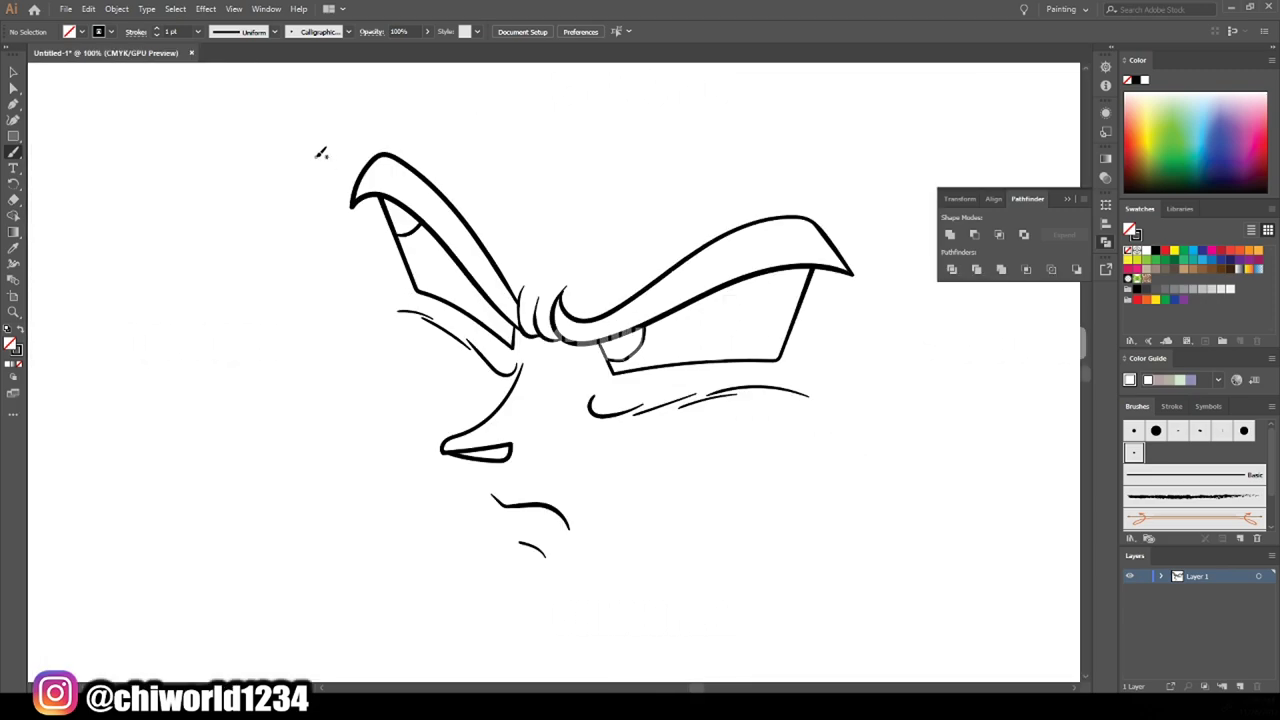
{"action": "mouse_move", "coordinate": [316, 158]}
{"action": "left_mouse_down"}
{"action": "mouse_move", "coordinate": [852, 548]}
{"action": "mouse_move", "coordinate": [1050, 300]}
{"action": "mouse_move", "coordinate": [945, 250]}
{"action": "left_mouse_up"}
{"action": "key", "text": "ctrl+minus"}
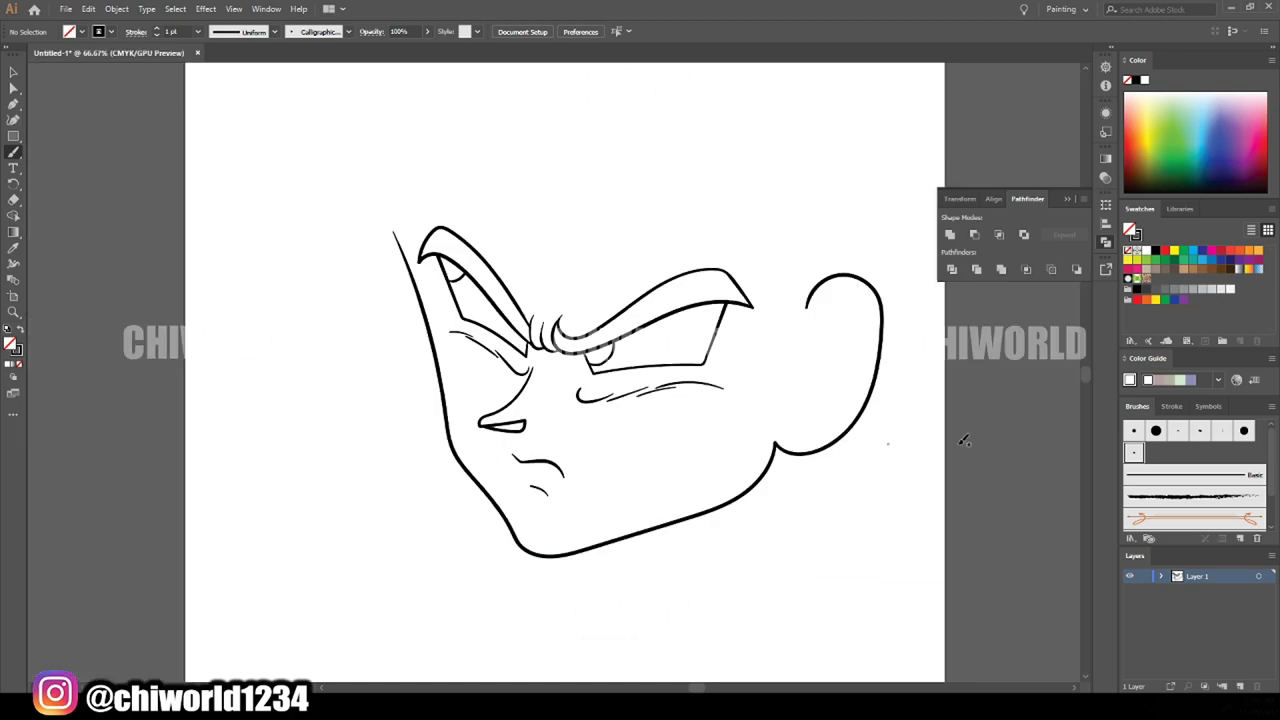
Ink hair strands above the right brow and the long sweeps across the head
{"action": "key", "text": "ctrl+plus"}
{"action": "scroll", "coordinate": [680, 440], "scroll_direction": "up", "scroll_amount": 2}
{"action": "mouse_move", "coordinate": [494, 358]}
{"action": "left_mouse_down"}
{"action": "mouse_move", "coordinate": [706, 376]}
{"action": "mouse_move", "coordinate": [818, 240]}
{"action": "mouse_move", "coordinate": [725, 132]}
{"action": "left_mouse_up"}
{"action": "mouse_move", "coordinate": [494, 368]}
{"action": "left_mouse_down"}
{"action": "mouse_move", "coordinate": [655, 255]}
{"action": "mouse_move", "coordinate": [612, 204]}
{"action": "left_mouse_up"}
{"action": "scroll", "coordinate": [241, 319], "scroll_direction": "up", "scroll_amount": 2}
{"action": "mouse_move", "coordinate": [164, 304]}
{"action": "left_mouse_down"}
{"action": "mouse_move", "coordinate": [248, 340]}
{"action": "mouse_move", "coordinate": [598, 268]}
{"action": "left_mouse_up"}
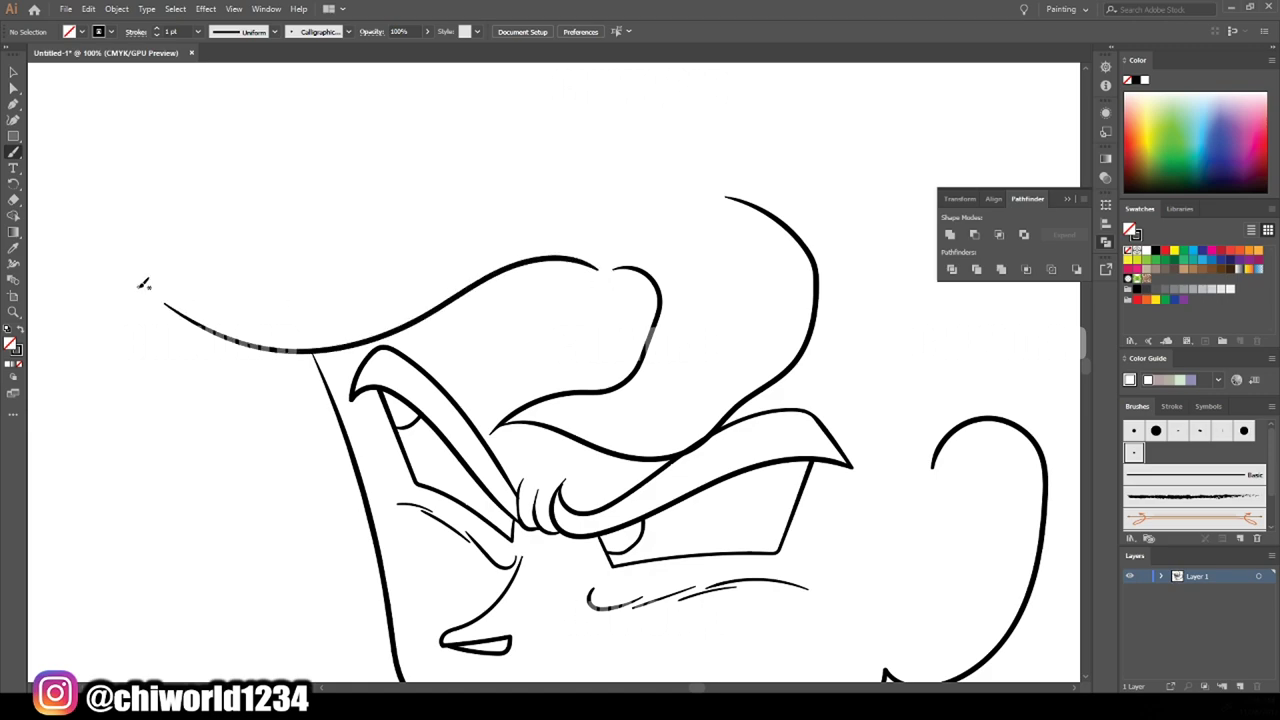
{"action": "mouse_move", "coordinate": [137, 270]}
{"action": "left_mouse_down"}
{"action": "mouse_move", "coordinate": [360, 150]}
{"action": "mouse_move", "coordinate": [580, 118]}
{"action": "mouse_move", "coordinate": [604, 144]}
{"action": "left_mouse_up"}
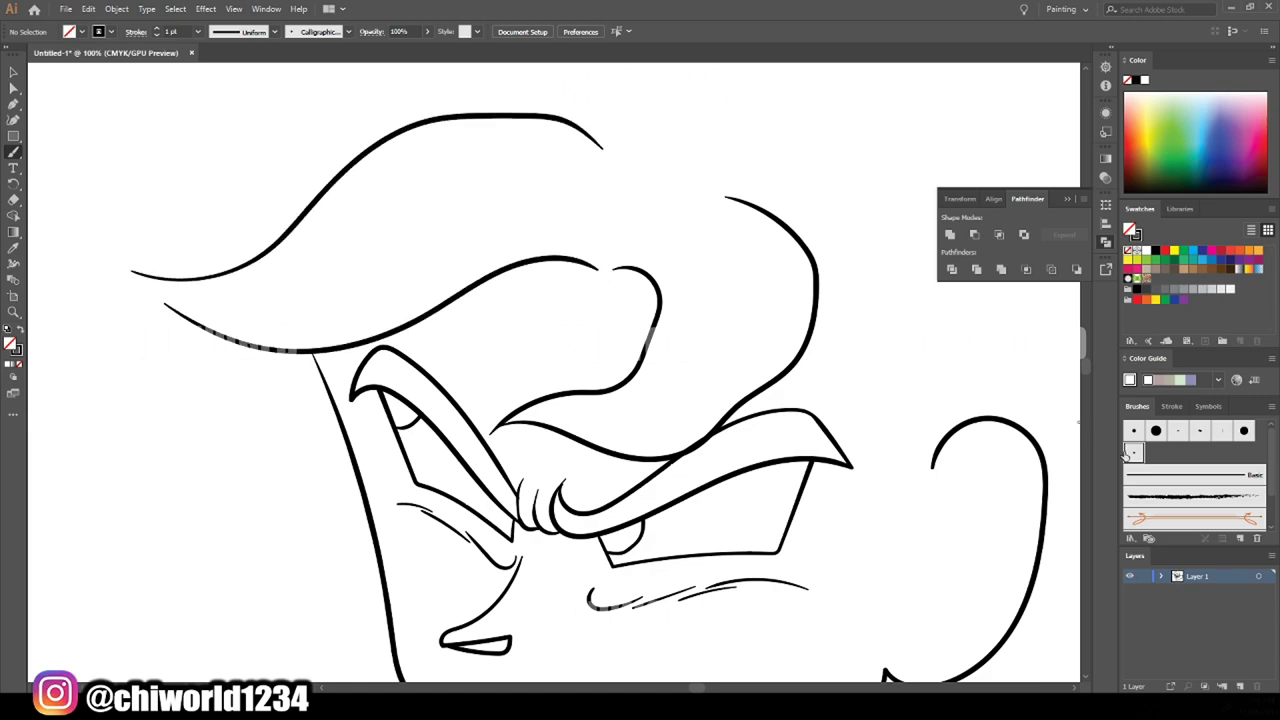
{"action": "key", "text": "ctrl+minus"}
{"action": "key", "text": "ctrl+minus"}
{"action": "key", "text": "ctrl+plus"}
{"action": "key", "text": "ctrl+plus"}
Add hair locks on the forehead's right side and thicken the brow-curve hair line
{"action": "mouse_move", "coordinate": [706, 258]}
{"action": "left_mouse_down"}
{"action": "mouse_move", "coordinate": [745, 336]}
{"action": "mouse_move", "coordinate": [712, 462]}
{"action": "mouse_move", "coordinate": [805, 420]}
{"action": "mouse_move", "coordinate": [876, 280]}
{"action": "left_mouse_up"}
{"action": "left_click_drag", "start_coordinate": [776, 148], "coordinate": [875, 285]}
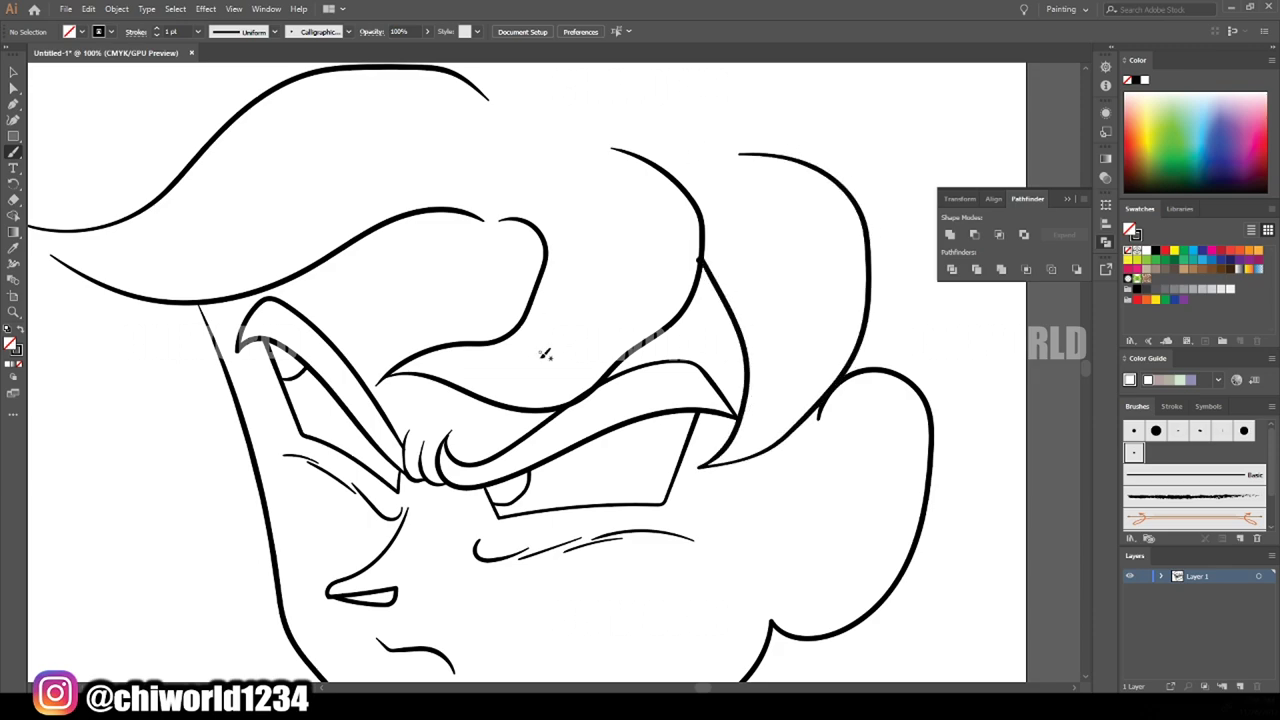
{"action": "key", "text": "ctrl+minus"}
{"action": "key", "text": "ctrl+minus"}
{"action": "key", "text": "ctrl+plus"}
{"action": "key", "text": "ctrl+plus"}
{"action": "key", "text": "ctrl+plus"}
{"action": "left_click_drag", "start_coordinate": [726, 304], "coordinate": [726, 306]}
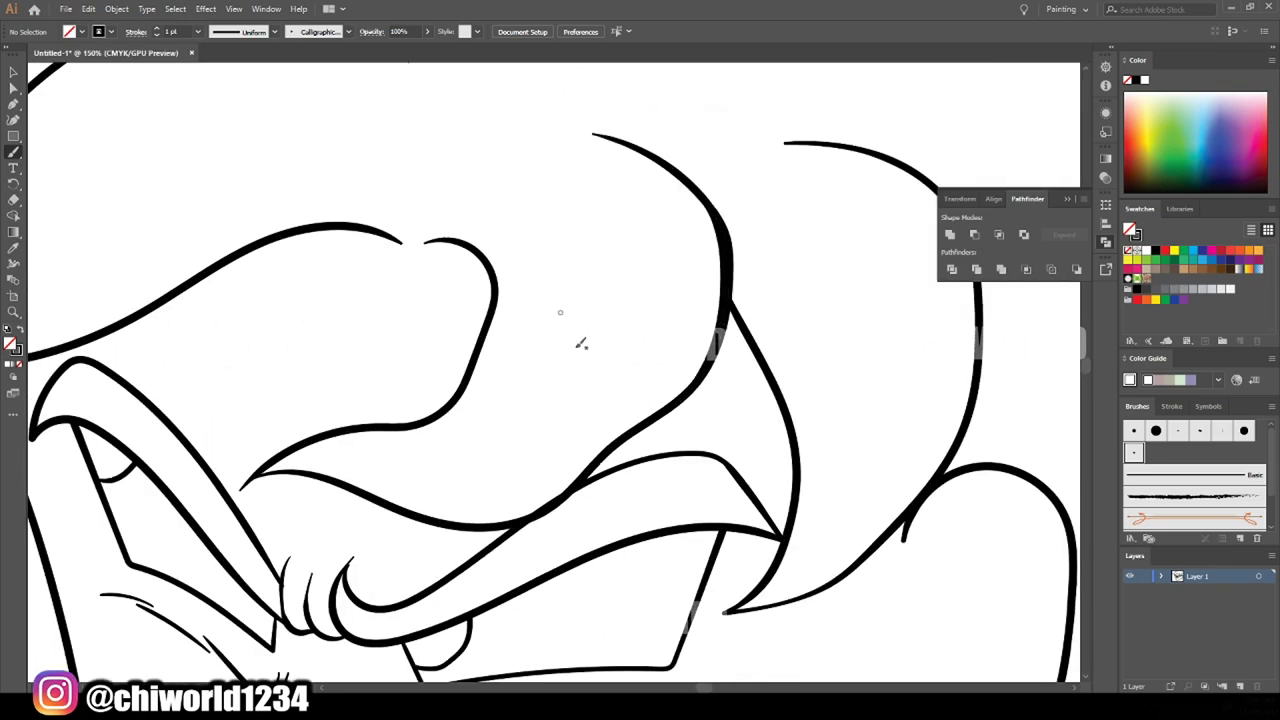
{"action": "key", "text": "ctrl+minus"}
{"action": "key", "text": "ctrl+minus"}
{"action": "key", "text": "ctrl+plus"}
{"action": "key", "text": "ctrl+plus"}
{"action": "left_click_drag", "start_coordinate": [768, 268], "coordinate": [736, 247]}
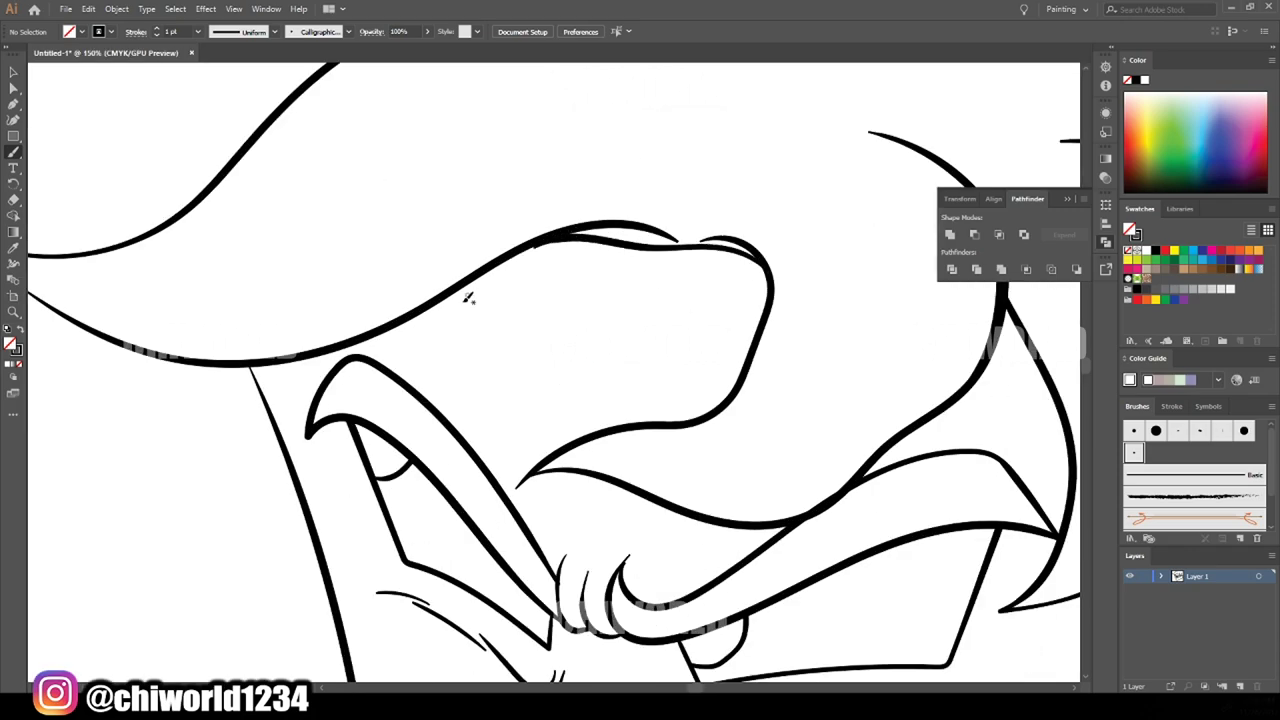
{"action": "mouse_move", "coordinate": [486, 272]}
{"action": "left_mouse_down"}
{"action": "mouse_move", "coordinate": [560, 240]}
{"action": "mouse_move", "coordinate": [524, 254]}
{"action": "left_mouse_up"}
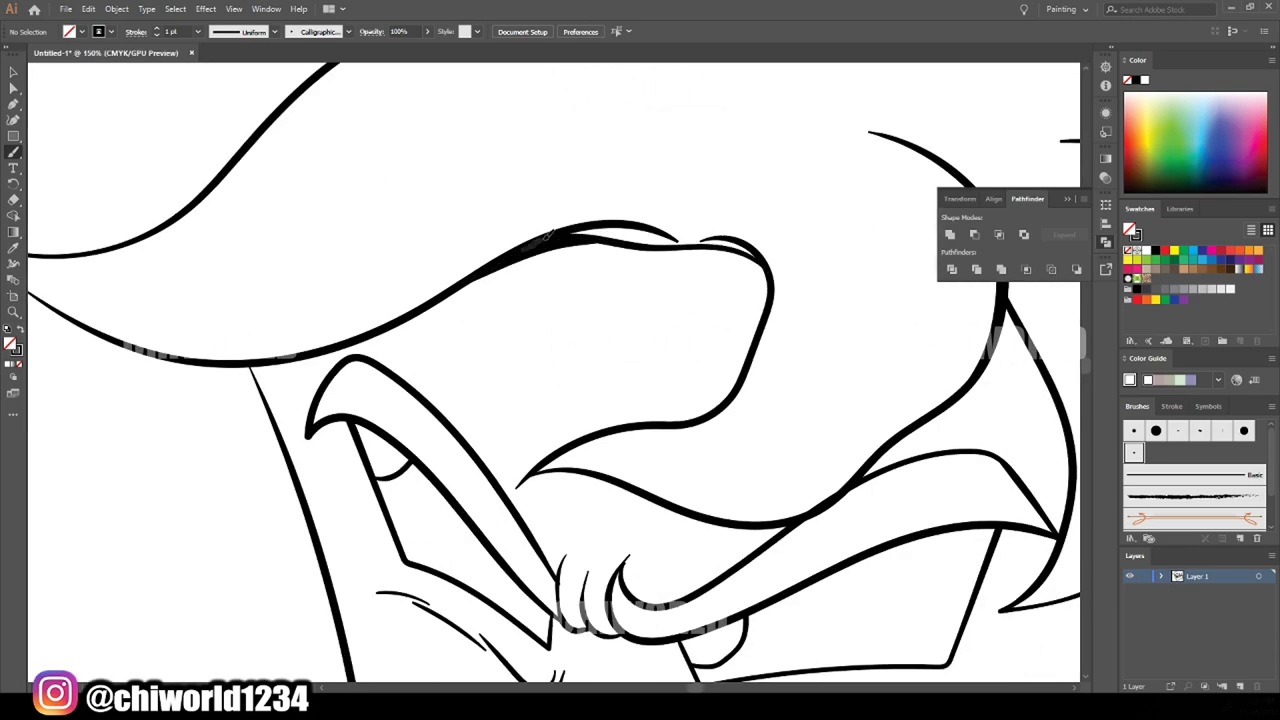
{"action": "key", "text": "ctrl+minus"}
{"action": "key", "text": "ctrl+minus"}
{"action": "key", "text": "ctrl+plus"}
{"action": "scroll", "coordinate": [880, 296], "scroll_direction": "up", "scroll_amount": 2}
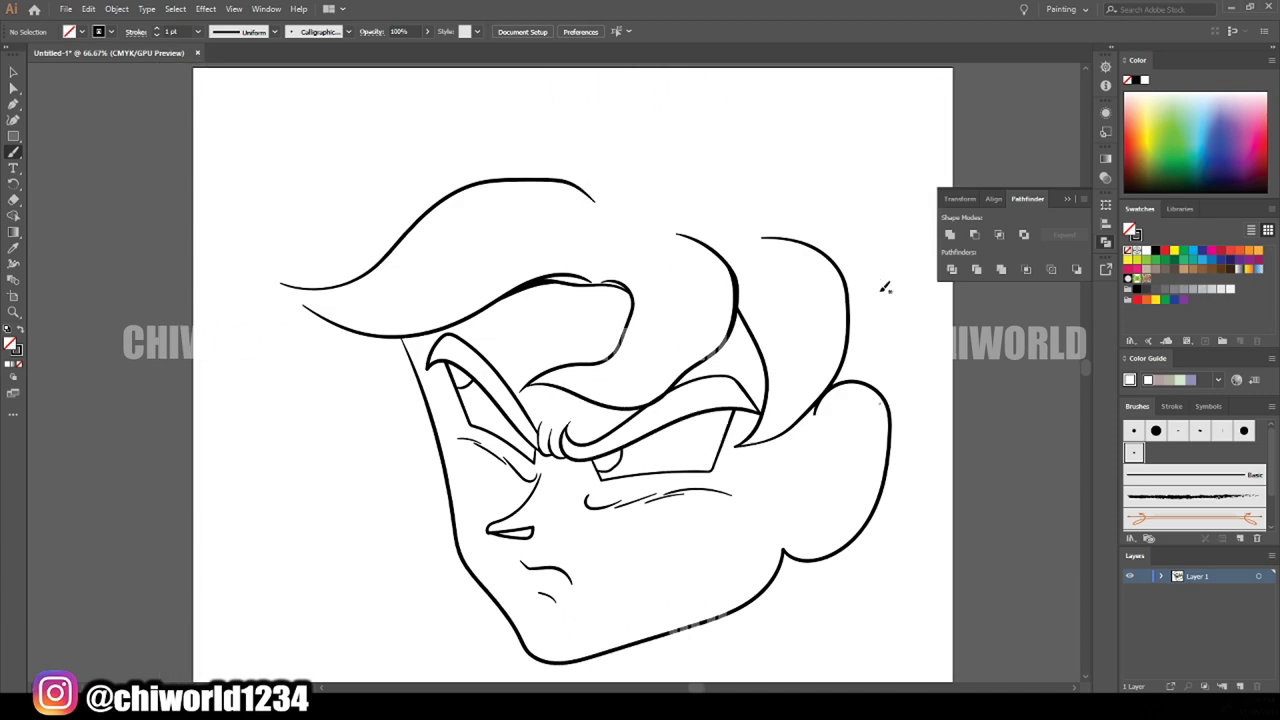
Trace the front hair's lower edge and tip, and redraw the face's left edge
{"action": "left_click_drag", "start_coordinate": [283, 282], "coordinate": [390, 336]}
{"action": "key", "text": "ctrl+plus"}
{"action": "key", "text": "ctrl+plus"}
{"action": "mouse_move", "coordinate": [475, 365]}
{"action": "left_mouse_down"}
{"action": "mouse_move", "coordinate": [408, 318]}
{"action": "mouse_move", "coordinate": [600, 270]}
{"action": "left_mouse_up"}
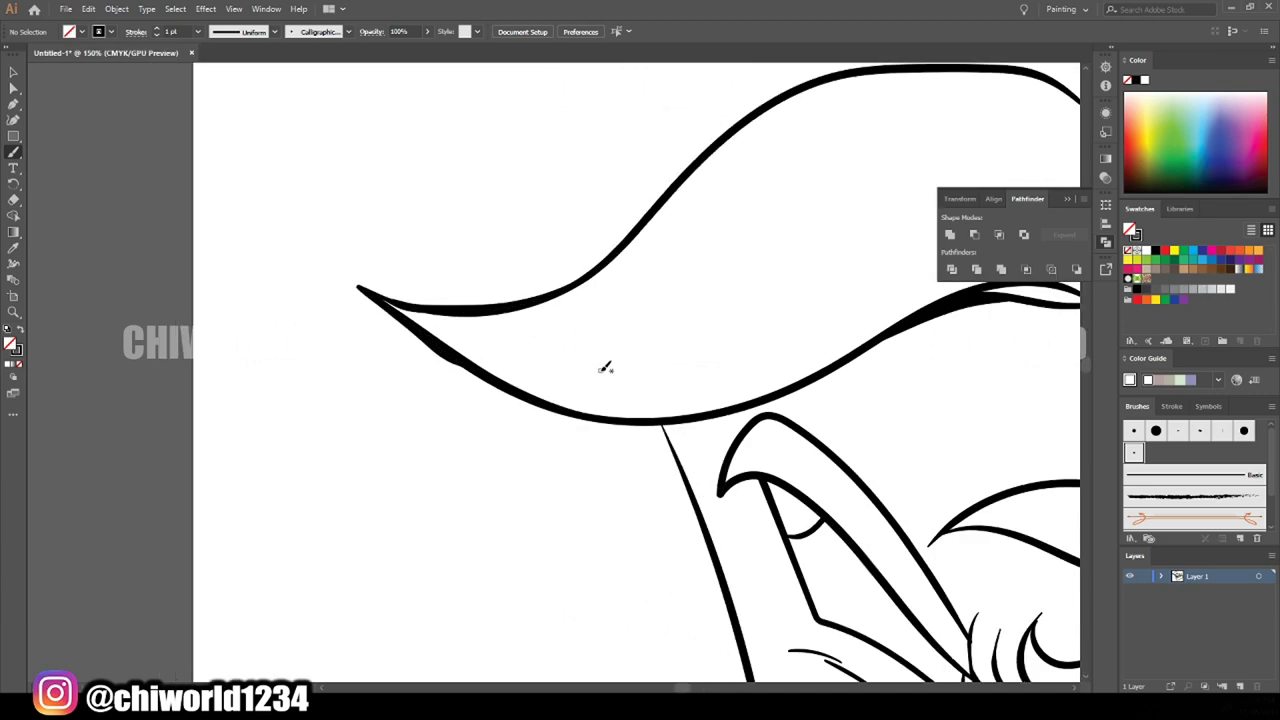
{"action": "key", "text": "ctrl+minus"}
{"action": "key", "text": "ctrl+minus"}
{"action": "key", "text": "ctrl+minus"}
{"action": "key", "text": "ctrl+plus"}
{"action": "key", "text": "ctrl+plus"}
{"action": "key", "text": "ctrl+plus"}
{"action": "scroll", "coordinate": [607, 366], "scroll_direction": "up", "scroll_amount": 3}
{"action": "left_click_drag", "start_coordinate": [386, 512], "coordinate": [298, 228]}
{"action": "key", "text": "ctrl+minus"}
{"action": "key", "text": "ctrl+minus"}
{"action": "key", "text": "ctrl+minus"}
{"action": "key", "text": "ctrl+plus"}
{"action": "scroll", "coordinate": [766, 451], "scroll_direction": "up", "scroll_amount": 3}
Draw the inner-ear curves, curl, lobe and small detail marks
{"action": "key", "text": "ctrl+plus"}
{"action": "key", "text": "ctrl+plus"}
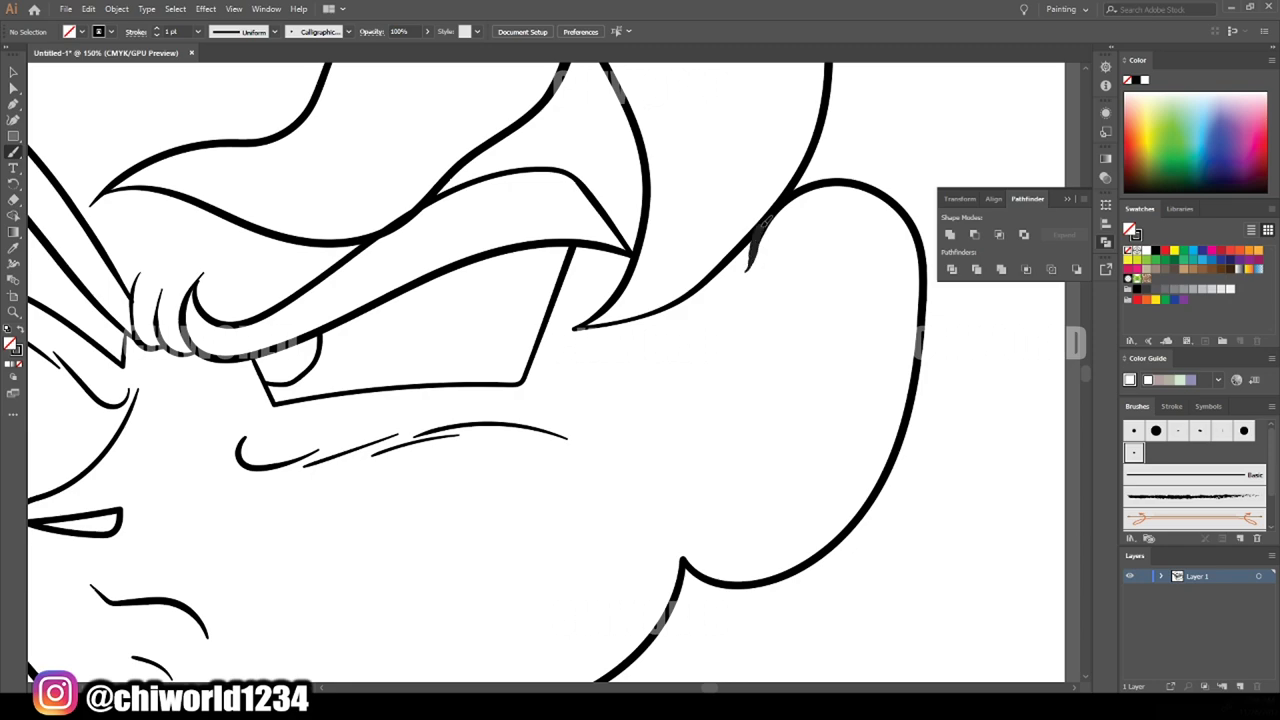
{"action": "mouse_move", "coordinate": [740, 372]}
{"action": "left_mouse_down"}
{"action": "mouse_move", "coordinate": [840, 230]}
{"action": "mouse_move", "coordinate": [894, 270]}
{"action": "left_mouse_up"}
{"action": "mouse_move", "coordinate": [757, 372]}
{"action": "left_mouse_down"}
{"action": "mouse_move", "coordinate": [778, 503]}
{"action": "mouse_move", "coordinate": [822, 405]}
{"action": "mouse_move", "coordinate": [760, 345]}
{"action": "left_mouse_up"}
{"action": "left_click_drag", "start_coordinate": [740, 438], "coordinate": [812, 462]}
{"action": "mouse_move", "coordinate": [825, 364]}
{"action": "left_mouse_down"}
{"action": "mouse_move", "coordinate": [772, 388]}
{"action": "mouse_move", "coordinate": [818, 392]}
{"action": "left_mouse_up"}
{"action": "left_click_drag", "start_coordinate": [872, 332], "coordinate": [800, 262]}
{"action": "left_click_drag", "start_coordinate": [868, 400], "coordinate": [830, 472]}
{"action": "left_click_drag", "start_coordinate": [834, 258], "coordinate": [854, 240]}
{"action": "key", "text": "ctrl+minus"}
{"action": "key", "text": "ctrl+minus"}
{"action": "key", "text": "ctrl+minus"}
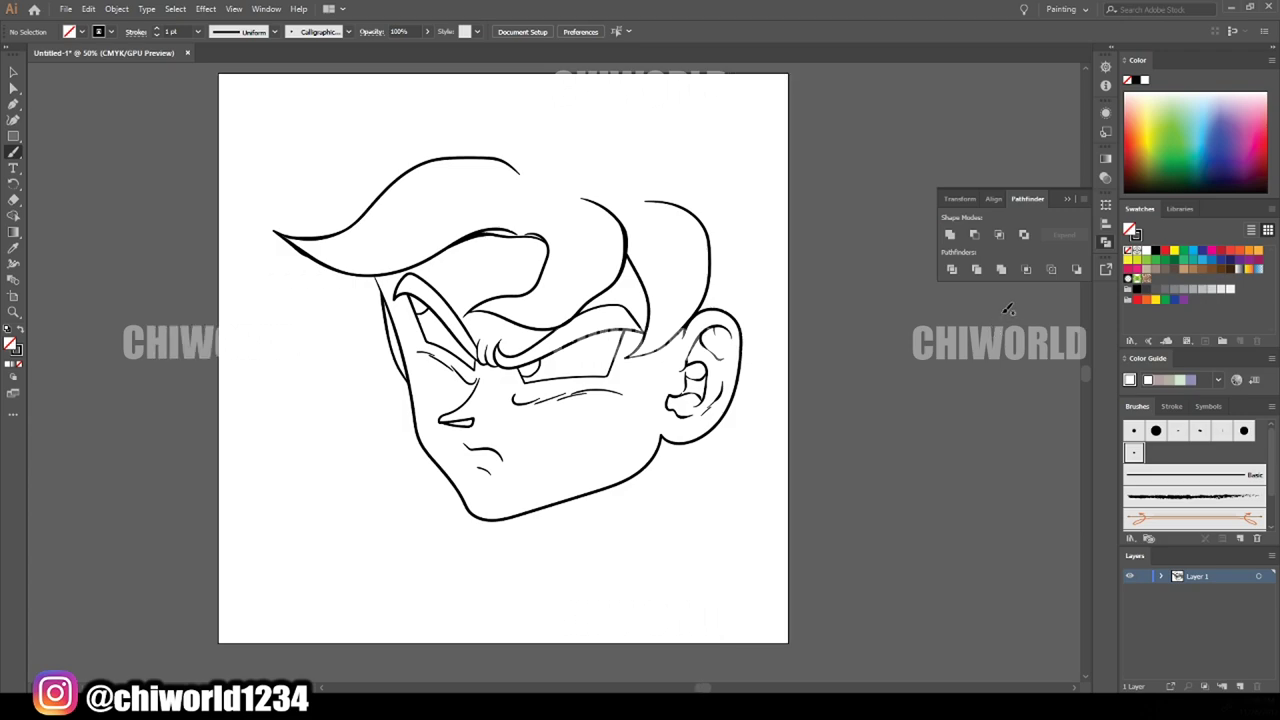
Paint the back, left and front neck lines plus a muscle line, tendon and crease
{"action": "scroll", "coordinate": [1008, 310], "scroll_direction": "up", "scroll_amount": 1}
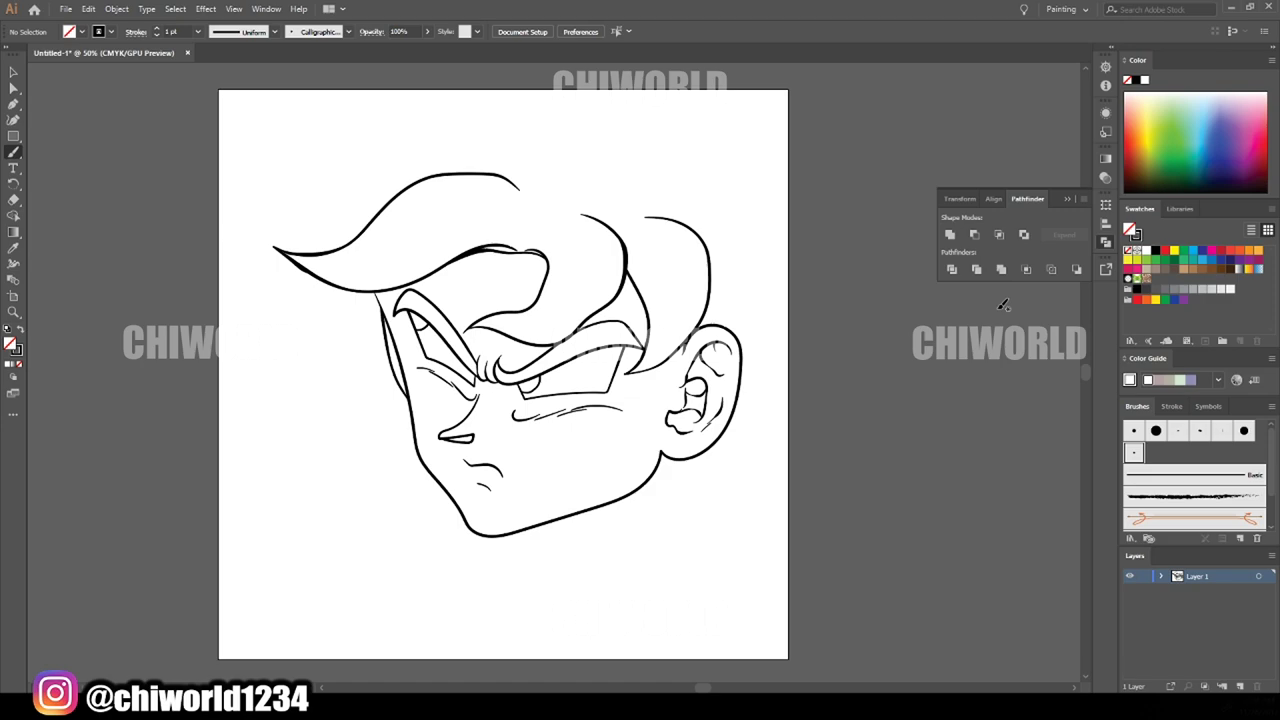
{"action": "key", "text": "ctrl+plus"}
{"action": "scroll", "coordinate": [638, 408], "scroll_direction": "down", "scroll_amount": 3}
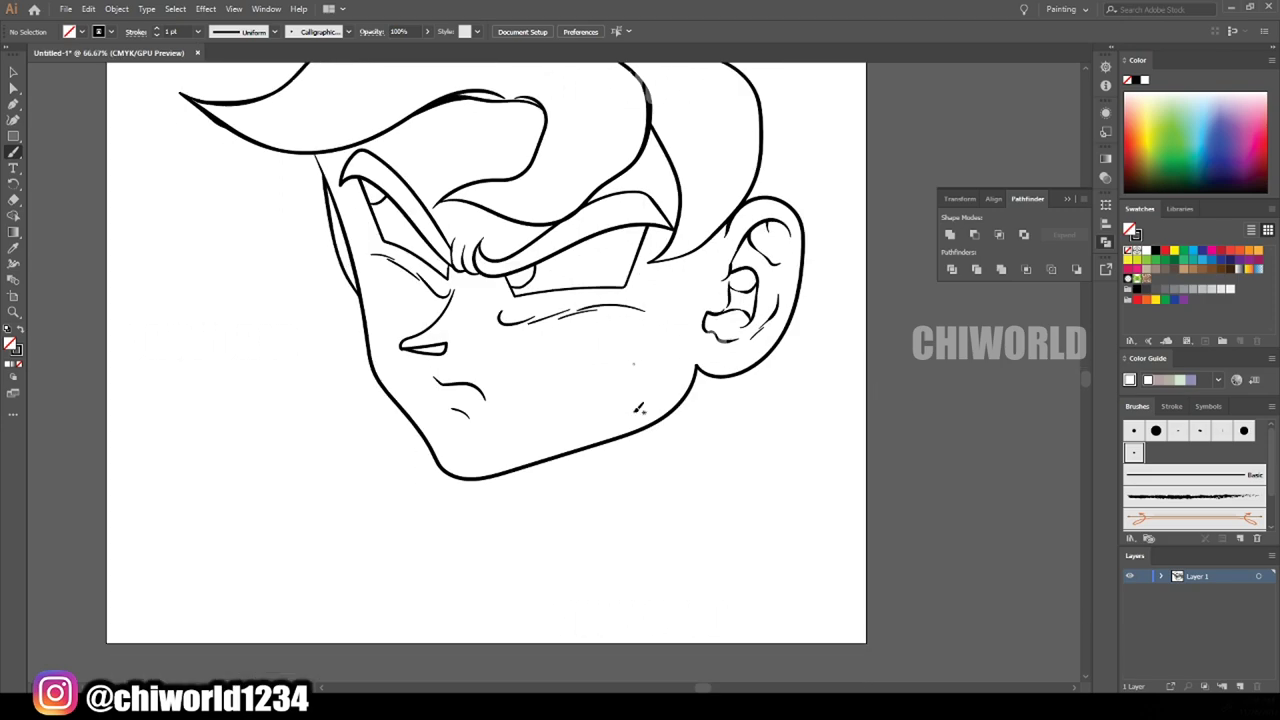
{"action": "left_click_drag", "start_coordinate": [730, 376], "coordinate": [775, 563]}
{"action": "left_click_drag", "start_coordinate": [417, 420], "coordinate": [378, 558]}
{"action": "mouse_move", "coordinate": [673, 413]}
{"action": "left_mouse_down"}
{"action": "mouse_move", "coordinate": [568, 587]}
{"action": "mouse_move", "coordinate": [499, 494]}
{"action": "left_mouse_up"}
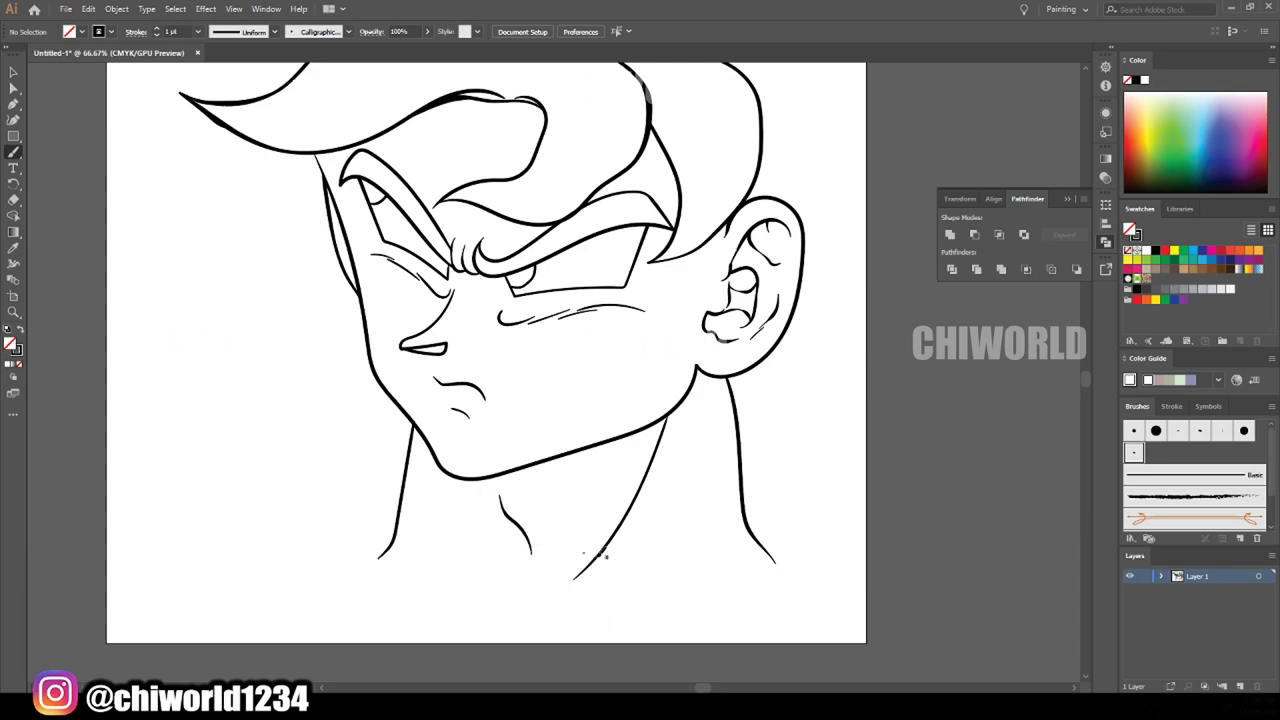
{"action": "left_click_drag", "start_coordinate": [649, 583], "coordinate": [689, 500]}
{"action": "left_click_drag", "start_coordinate": [507, 572], "coordinate": [447, 466]}
{"action": "left_click_drag", "start_coordinate": [462, 577], "coordinate": [452, 518]}
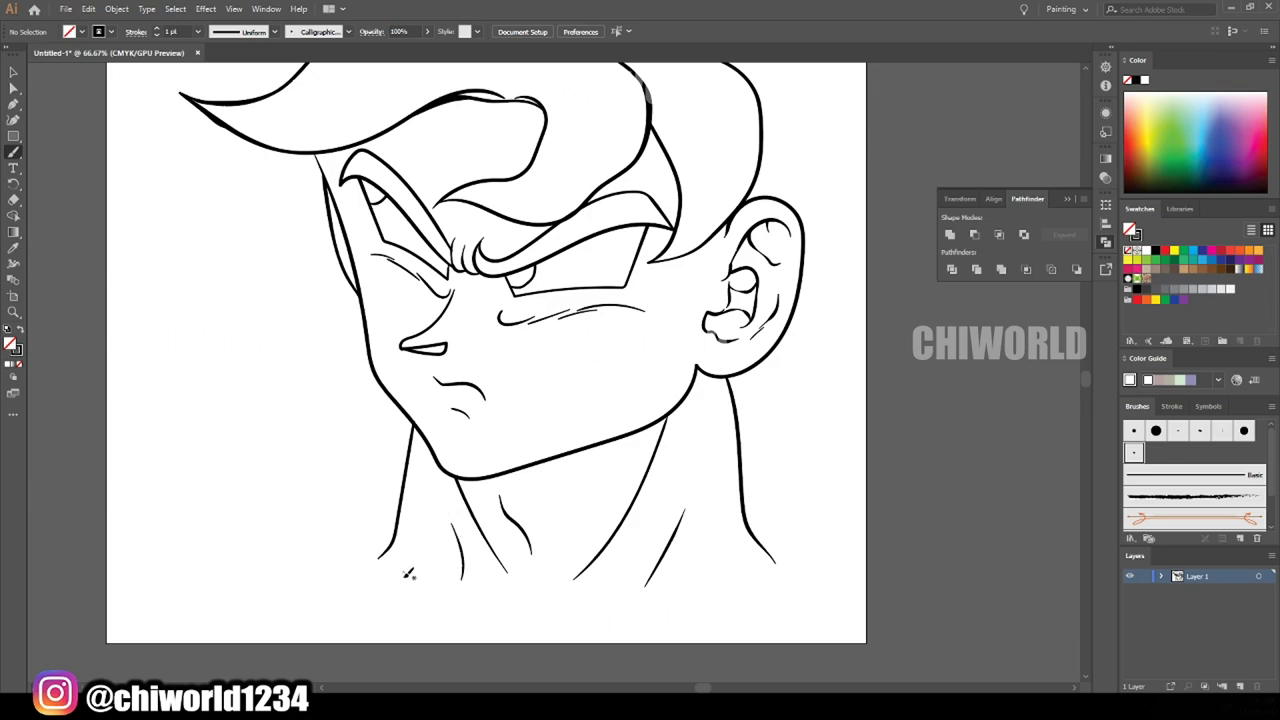
Draw the sloping left and right shoulder lines
{"action": "left_click_drag", "start_coordinate": [405, 486], "coordinate": [295, 562]}
{"action": "left_click_drag", "start_coordinate": [745, 467], "coordinate": [866, 565]}
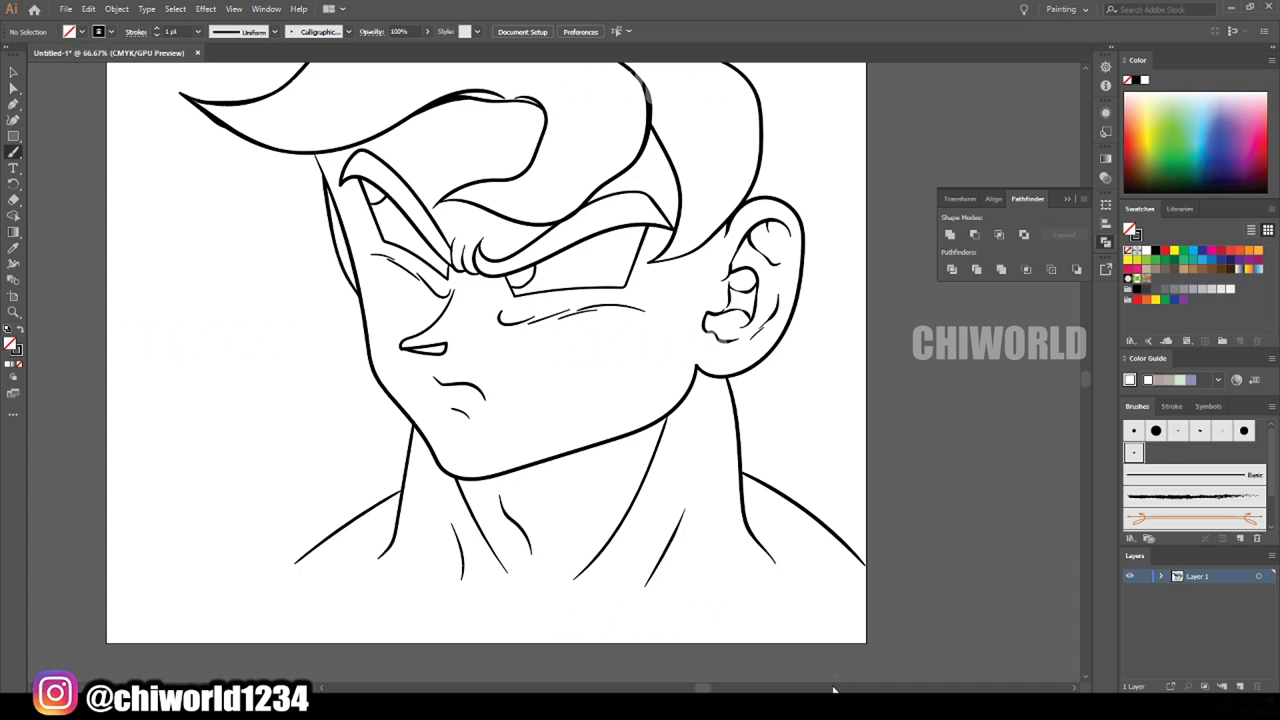
{"action": "key", "text": "ctrl+minus"}
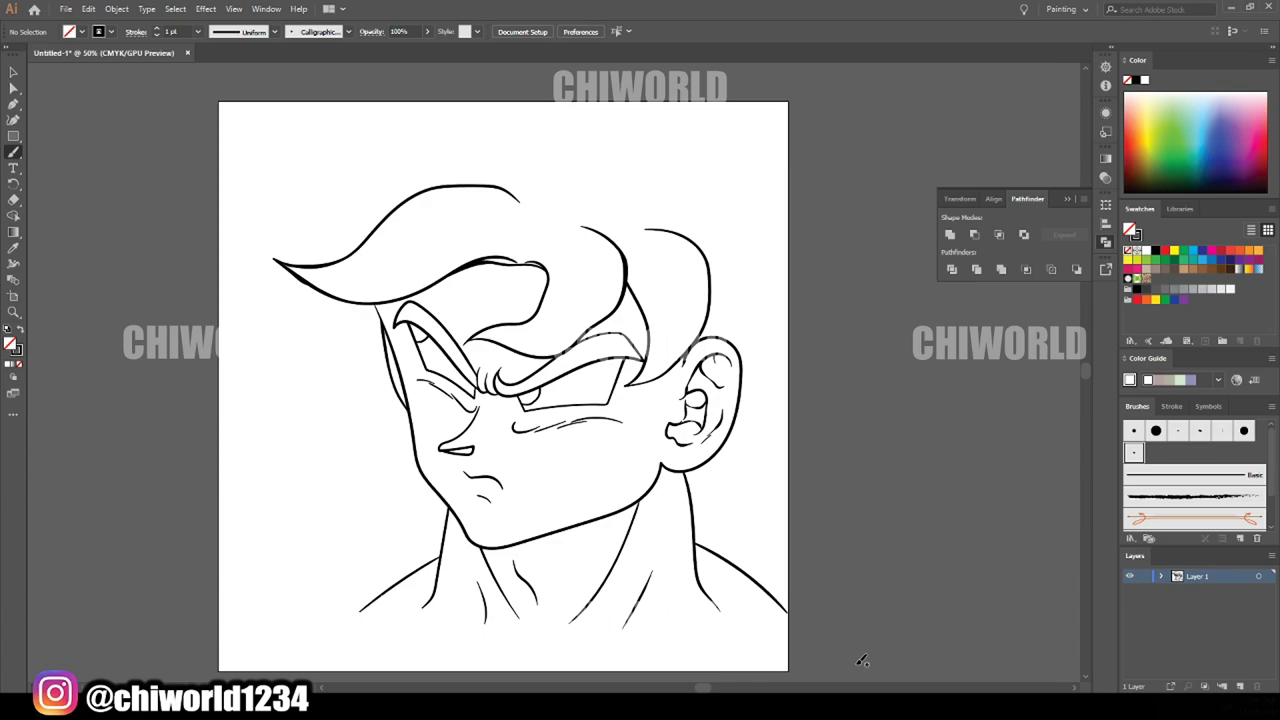
Draw a flowing strand behind the right shoulder and a spiky lock left of the neck
{"action": "mouse_move", "coordinate": [696, 503]}
{"action": "left_mouse_down"}
{"action": "mouse_move", "coordinate": [790, 528]}
{"action": "mouse_move", "coordinate": [814, 560]}
{"action": "mouse_move", "coordinate": [756, 493]}
{"action": "mouse_move", "coordinate": [825, 488]}
{"action": "mouse_move", "coordinate": [896, 452]}
{"action": "left_mouse_up"}
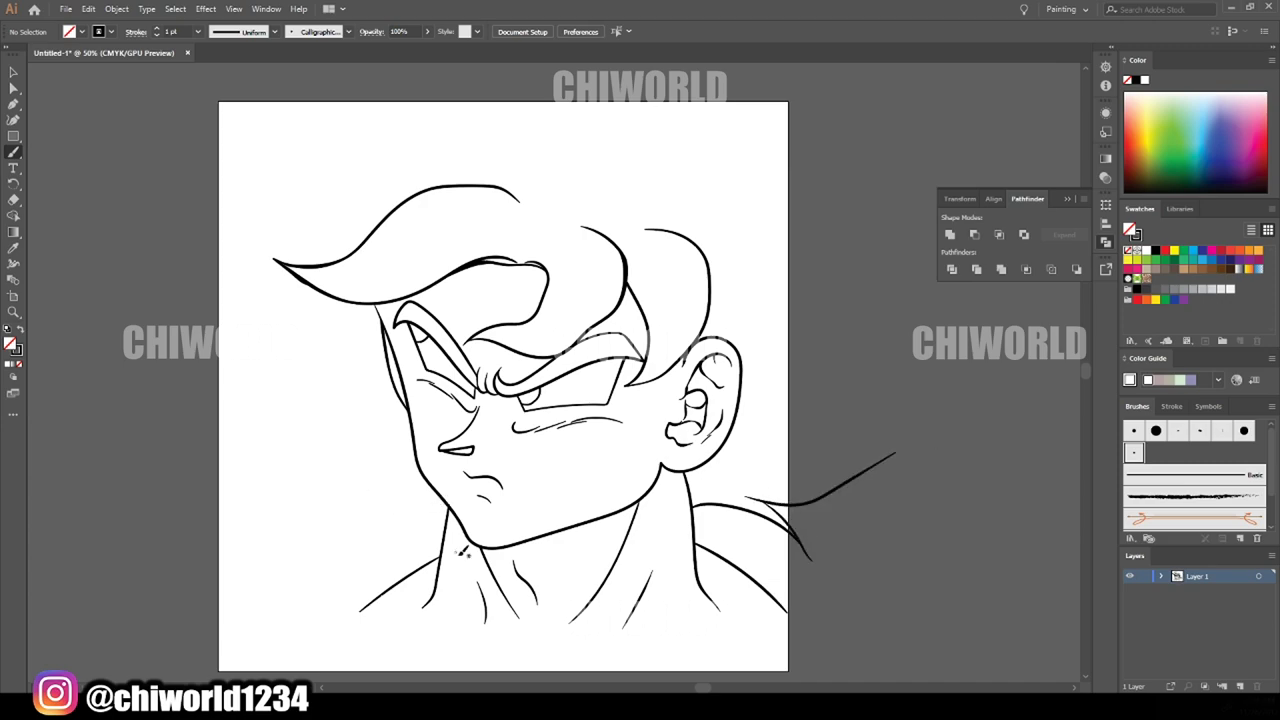
{"action": "scroll", "coordinate": [462, 553], "scroll_direction": "up", "scroll_amount": 2}
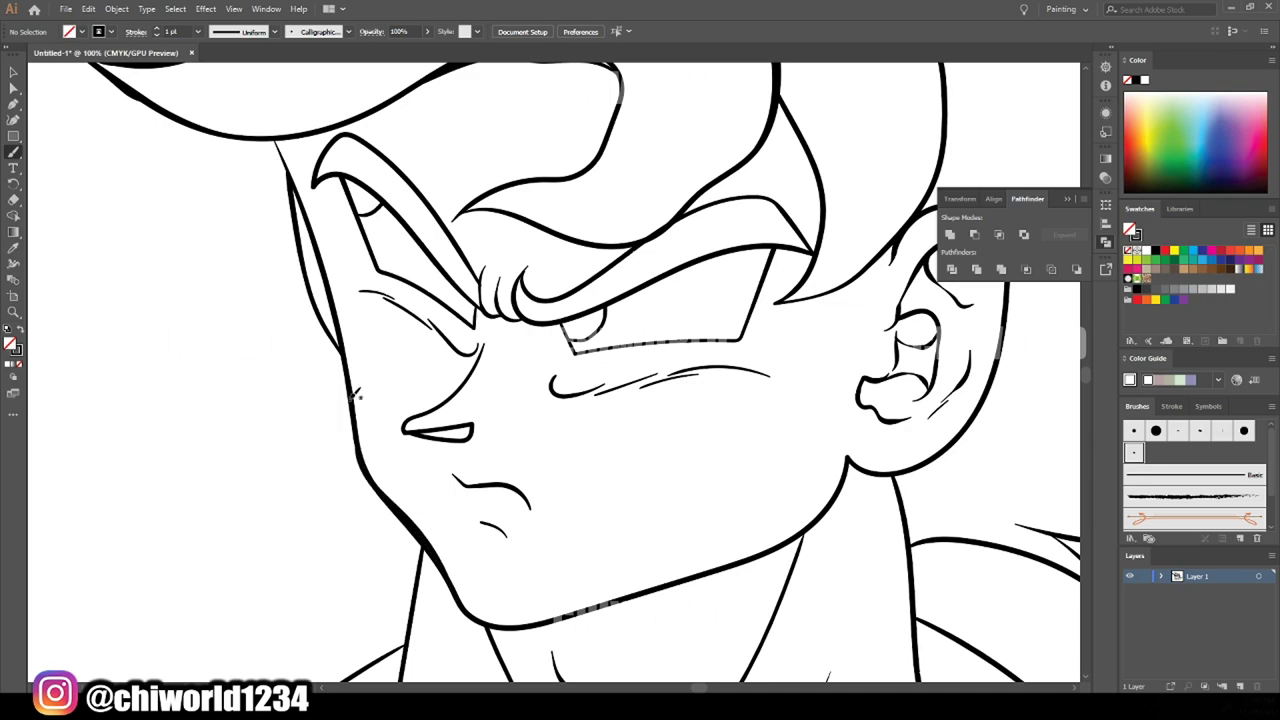
{"action": "key", "text": "ctrl+minus"}
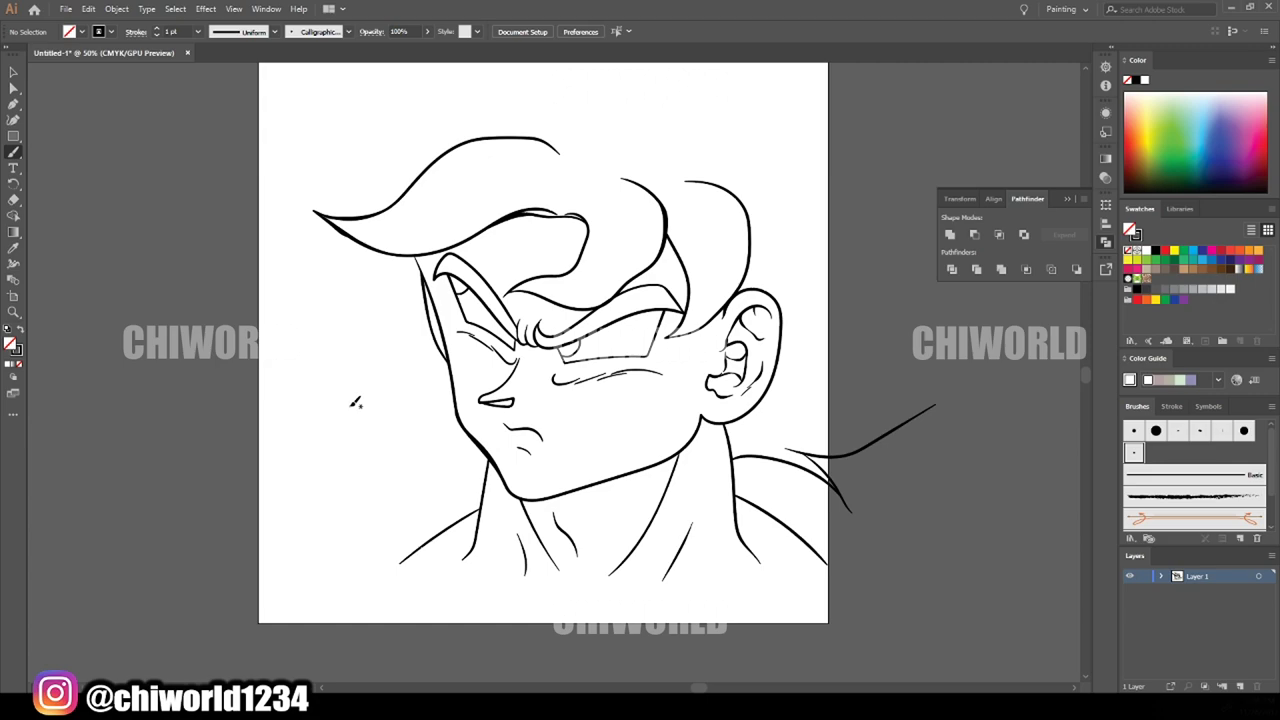
{"action": "scroll", "coordinate": [500, 463], "scroll_direction": "up", "scroll_amount": 1}
{"action": "scroll", "coordinate": [500, 463], "scroll_direction": "up", "scroll_amount": 1}
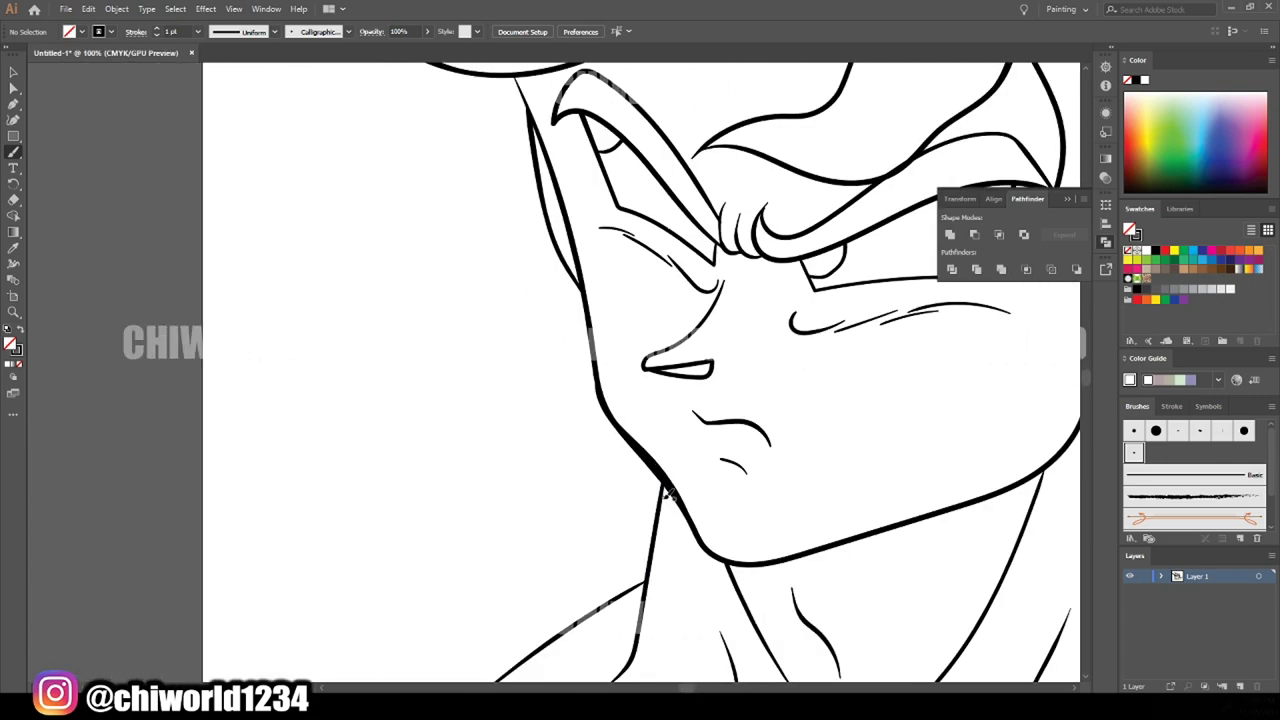
{"action": "mouse_move", "coordinate": [667, 481]}
{"action": "left_mouse_down"}
{"action": "mouse_move", "coordinate": [336, 486]}
{"action": "mouse_move", "coordinate": [485, 395]}
{"action": "mouse_move", "coordinate": [140, 195]}
{"action": "left_mouse_up"}
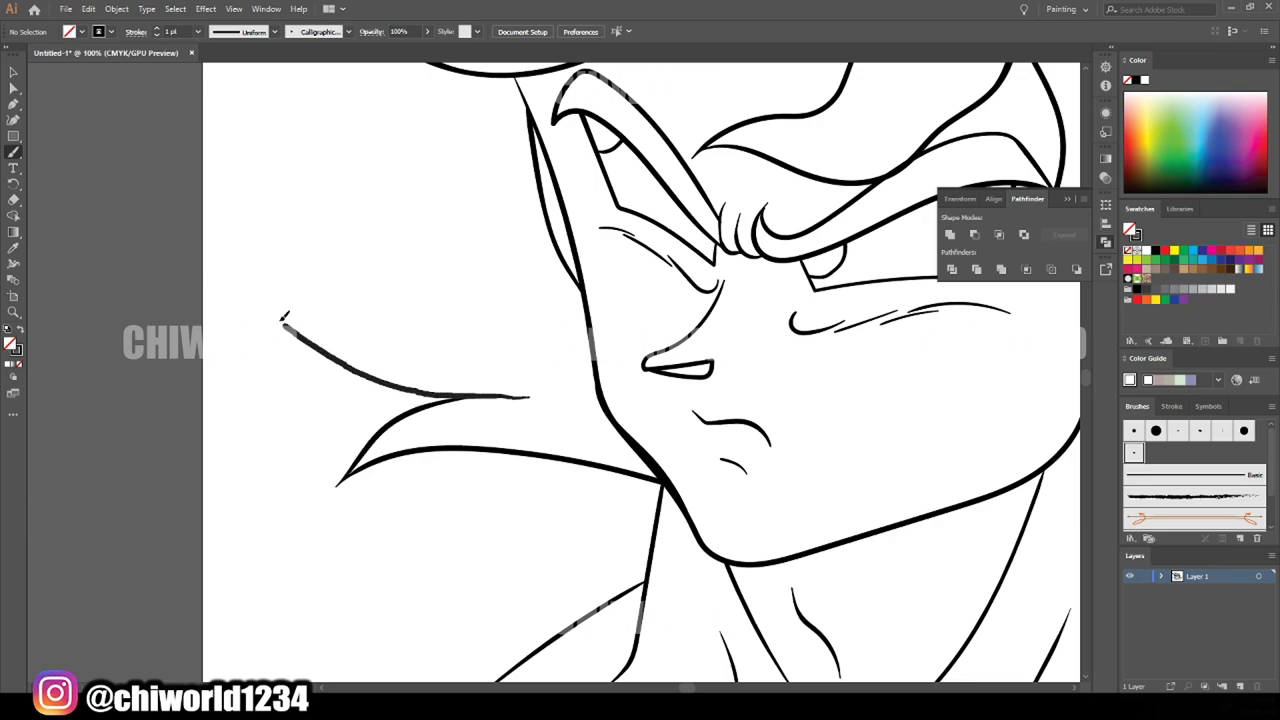
{"action": "scroll", "coordinate": [181, 192], "scroll_direction": "down", "scroll_amount": 2}
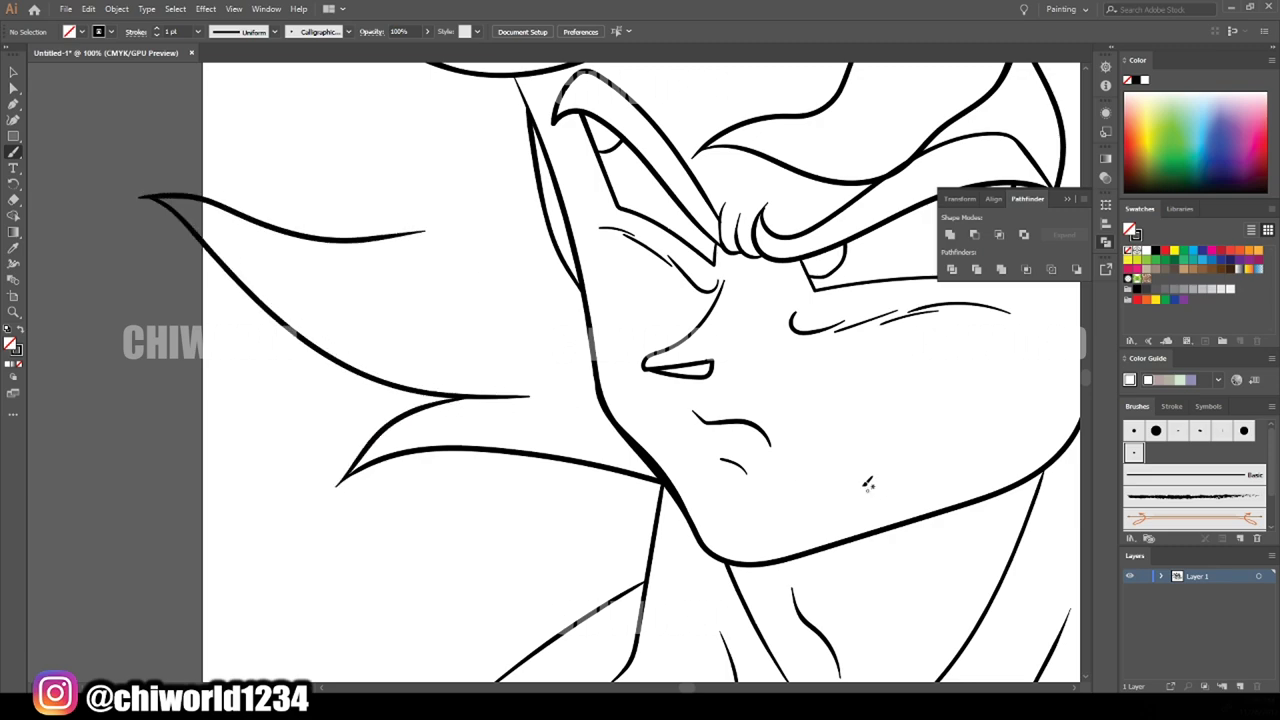
{"action": "scroll", "coordinate": [869, 484], "scroll_direction": "down", "scroll_amount": 1}
{"action": "scroll", "coordinate": [855, 455], "scroll_direction": "up", "scroll_amount": 1}
{"action": "scroll", "coordinate": [451, 341], "scroll_direction": "up", "scroll_amount": 2}
Add long hair spikes toward the upper left and upper right, plus a thin curve
{"action": "mouse_move", "coordinate": [628, 373]}
{"action": "left_mouse_down"}
{"action": "mouse_move", "coordinate": [396, 236]}
{"action": "mouse_move", "coordinate": [272, 192]}
{"action": "mouse_move", "coordinate": [424, 145]}
{"action": "left_mouse_up"}
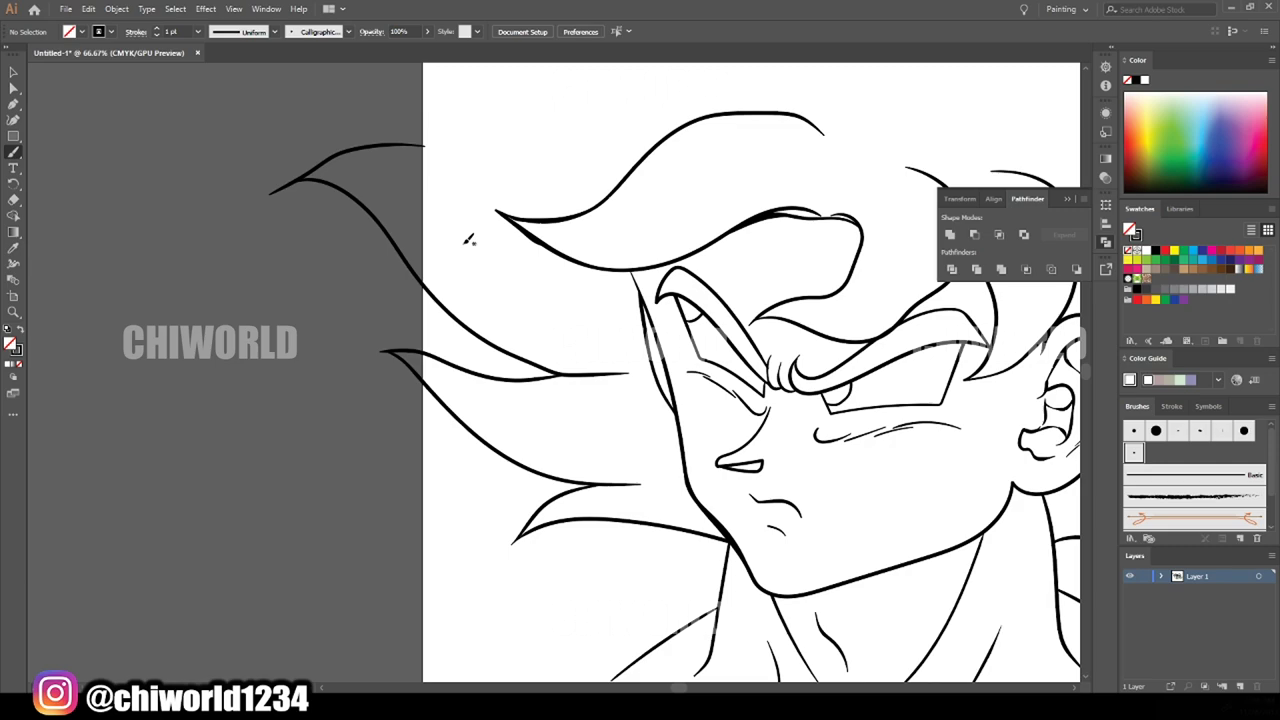
{"action": "scroll", "coordinate": [468, 240], "scroll_direction": "down", "scroll_amount": 2}
{"action": "scroll", "coordinate": [571, 237], "scroll_direction": "up", "scroll_amount": 1}
{"action": "scroll", "coordinate": [571, 237], "scroll_direction": "up", "scroll_amount": 1}
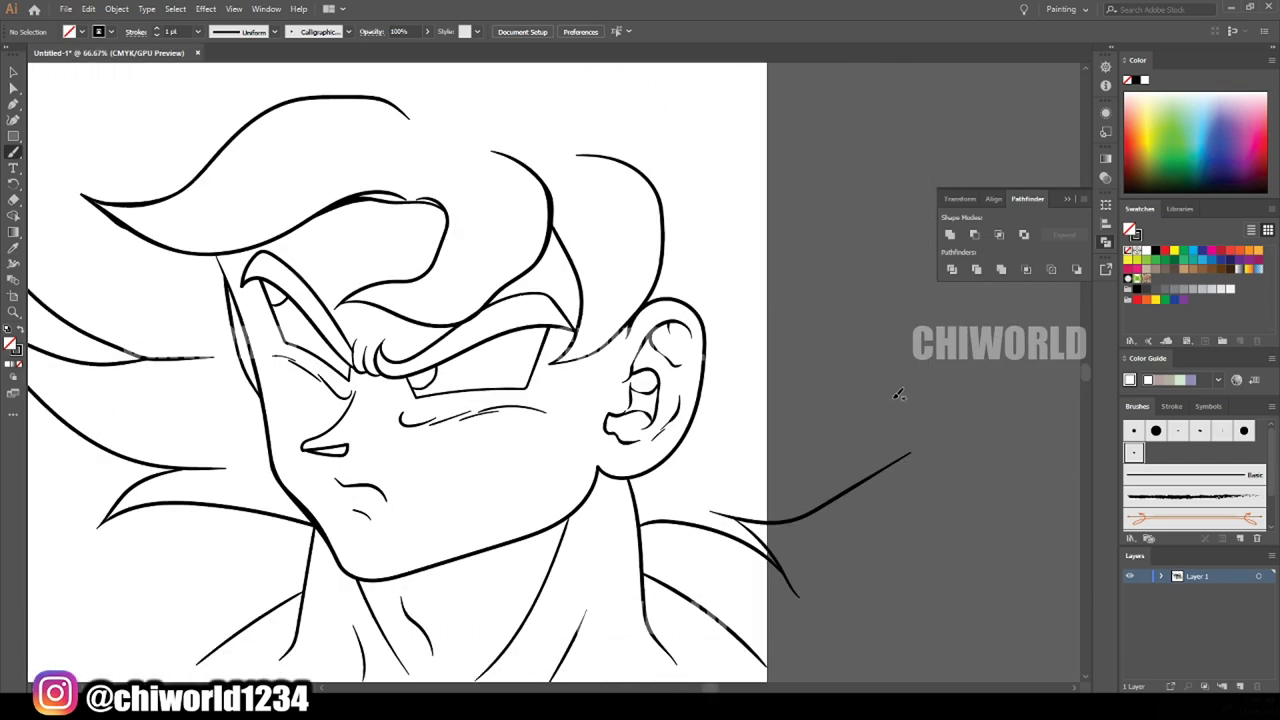
{"action": "mouse_move", "coordinate": [837, 493]}
{"action": "left_mouse_down"}
{"action": "mouse_move", "coordinate": [950, 410]}
{"action": "mouse_move", "coordinate": [762, 420]}
{"action": "mouse_move", "coordinate": [930, 362]}
{"action": "mouse_move", "coordinate": [997, 290]}
{"action": "left_mouse_up"}
{"action": "scroll", "coordinate": [944, 344], "scroll_direction": "down", "scroll_amount": 3}
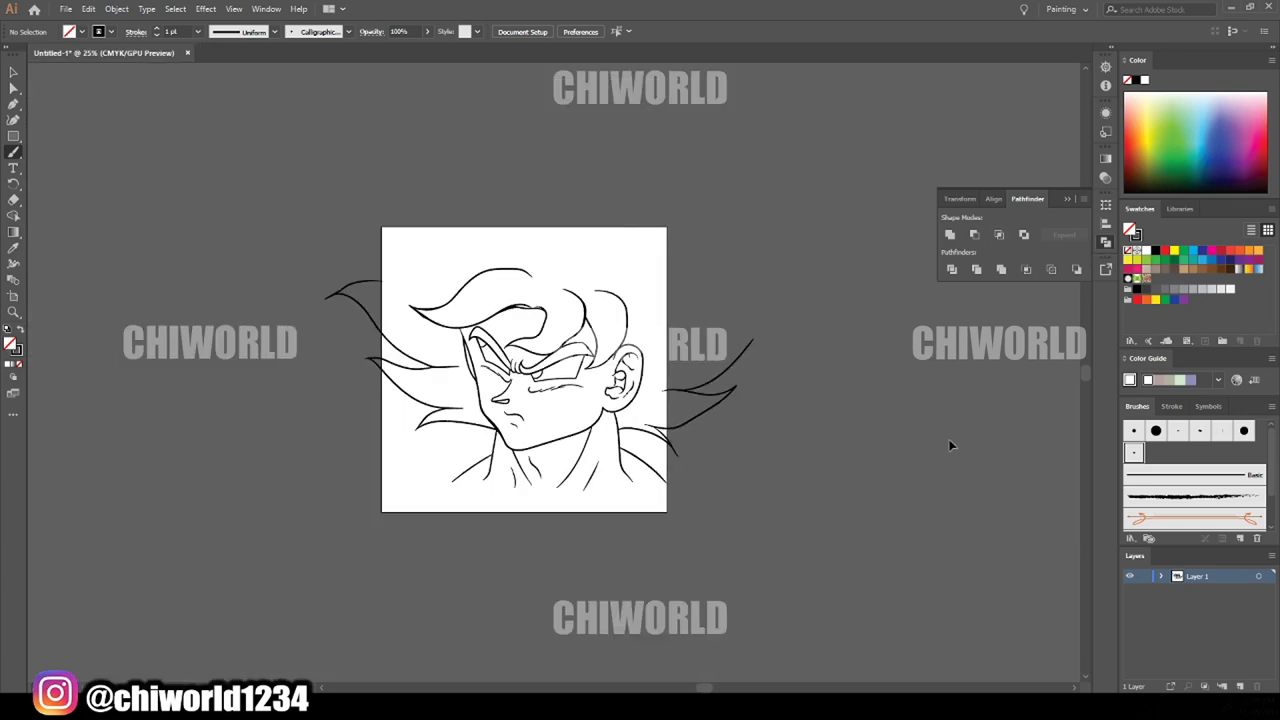
{"action": "scroll", "coordinate": [944, 344], "scroll_direction": "up", "scroll_amount": 2}
{"action": "scroll", "coordinate": [555, 277], "scroll_direction": "up", "scroll_amount": 1}
{"action": "mouse_move", "coordinate": [557, 354]}
{"action": "left_mouse_down"}
{"action": "mouse_move", "coordinate": [594, 326]}
{"action": "mouse_move", "coordinate": [518, 287]}
{"action": "left_mouse_up"}
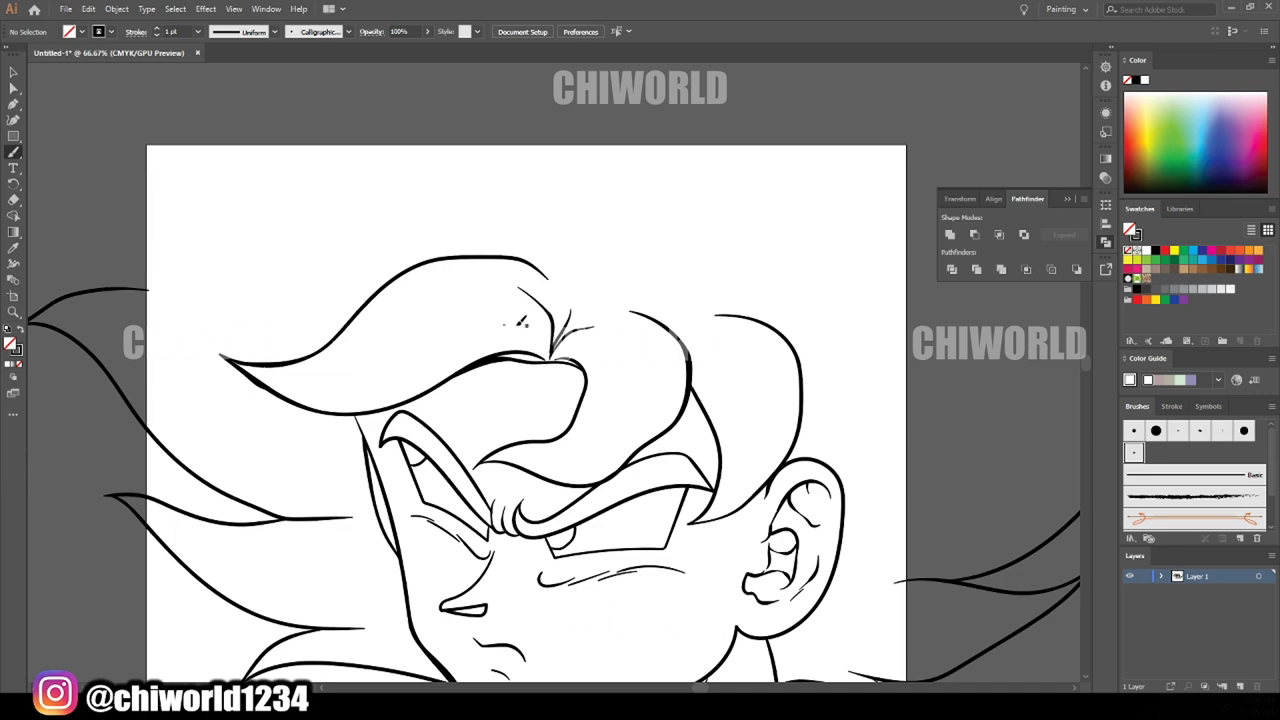
Add upper spikes on both sides and a long strand across the top and down the right
{"action": "left_click_drag", "start_coordinate": [716, 237], "coordinate": [858, 95]}
{"action": "scroll", "coordinate": [829, 93], "scroll_direction": "down", "scroll_amount": 1}
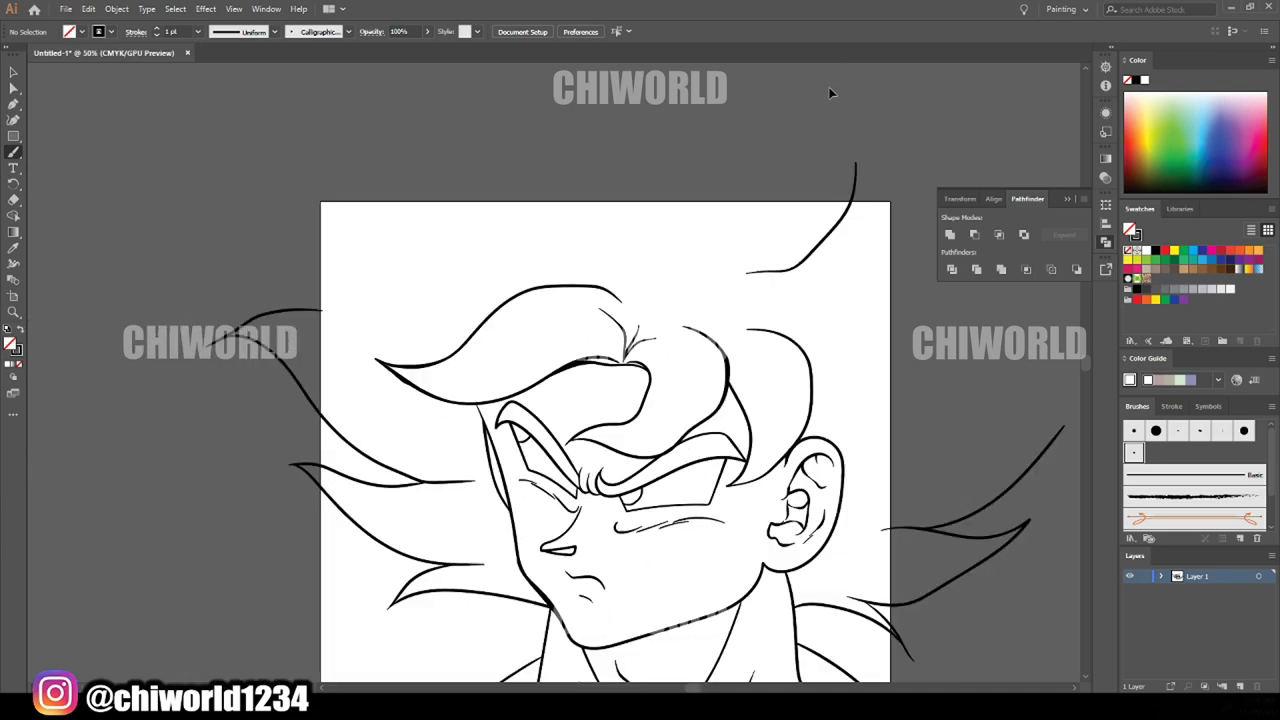
{"action": "mouse_move", "coordinate": [404, 173]}
{"action": "left_mouse_down"}
{"action": "mouse_move", "coordinate": [385, 282]}
{"action": "mouse_move", "coordinate": [282, 230]}
{"action": "left_mouse_up"}
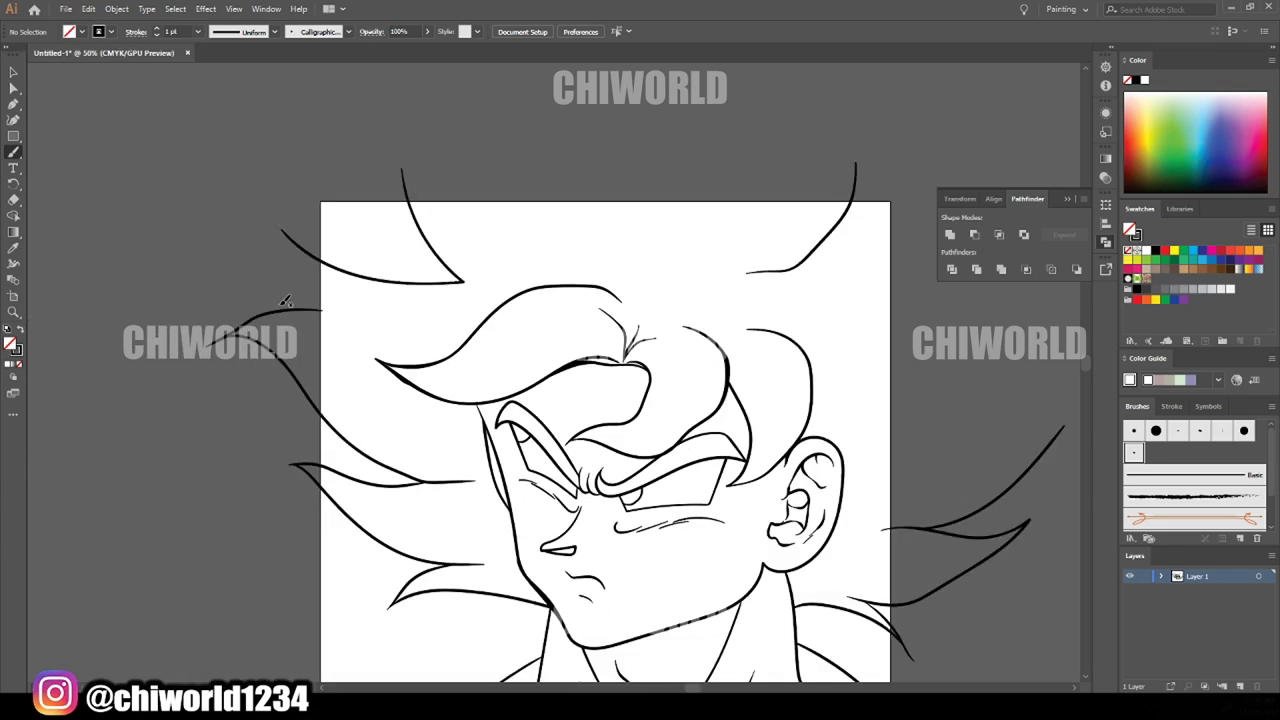
{"action": "left_click_drag", "start_coordinate": [314, 306], "coordinate": [307, 228]}
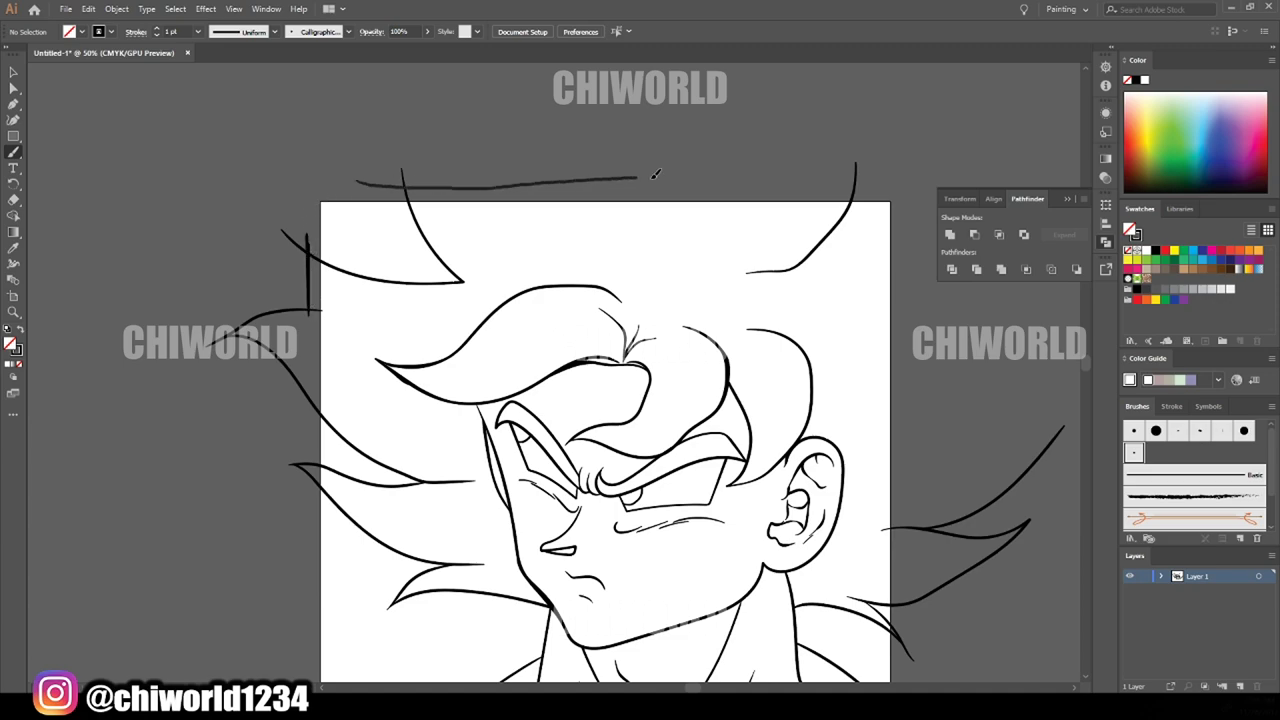
{"action": "mouse_move", "coordinate": [356, 183]}
{"action": "left_mouse_down"}
{"action": "mouse_move", "coordinate": [934, 372]}
{"action": "mouse_move", "coordinate": [985, 518]}
{"action": "left_mouse_up"}
{"action": "scroll", "coordinate": [556, 465], "scroll_direction": "up", "scroll_amount": 5}
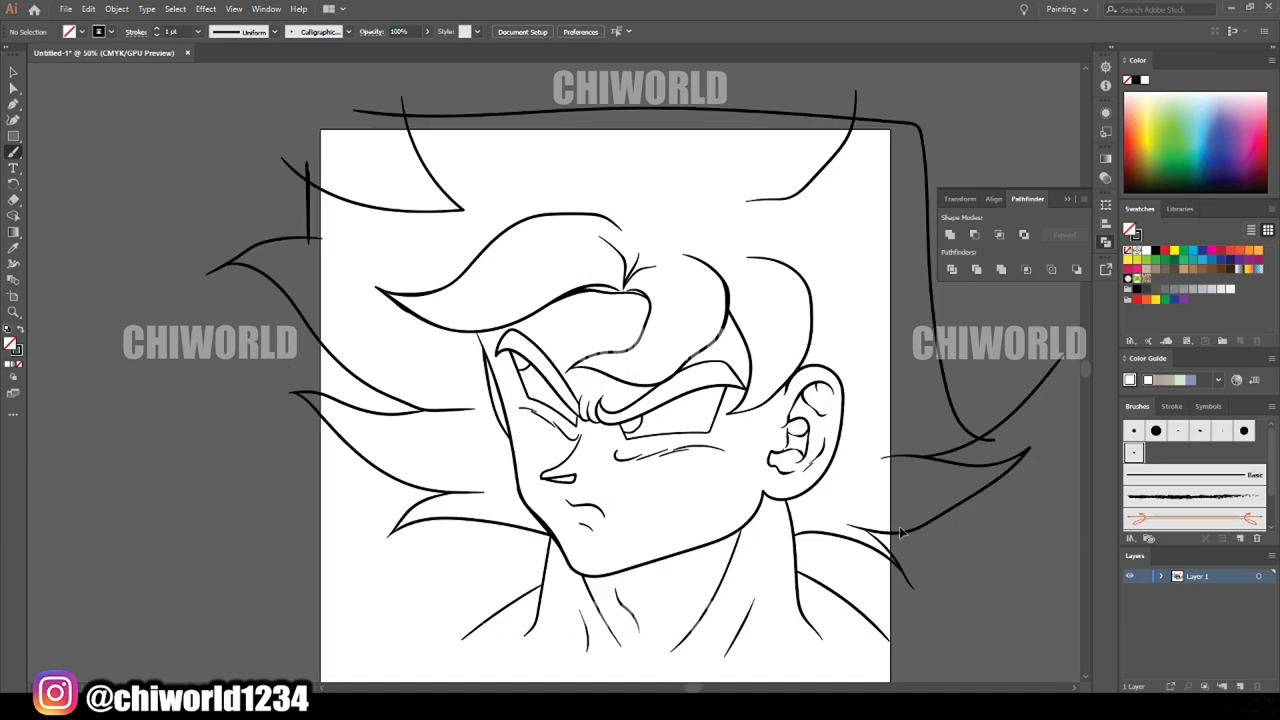
Hatch short thin lines across the cheek, chin and jaw
{"action": "mouse_move", "coordinate": [750, 472]}
{"action": "left_mouse_down"}
{"action": "mouse_move", "coordinate": [716, 512]}
{"action": "mouse_move", "coordinate": [728, 498]}
{"action": "left_mouse_up"}
{"action": "left_click_drag", "start_coordinate": [792, 430], "coordinate": [708, 463]}
{"action": "left_click_drag", "start_coordinate": [838, 404], "coordinate": [706, 448]}
{"action": "left_click_drag", "start_coordinate": [745, 428], "coordinate": [706, 438]}
{"action": "mouse_move", "coordinate": [852, 492]}
{"action": "left_mouse_down"}
{"action": "mouse_move", "coordinate": [845, 556]}
{"action": "mouse_move", "coordinate": [834, 528]}
{"action": "mouse_move", "coordinate": [776, 572]}
{"action": "left_mouse_up"}
{"action": "left_click_drag", "start_coordinate": [700, 562], "coordinate": [680, 590]}
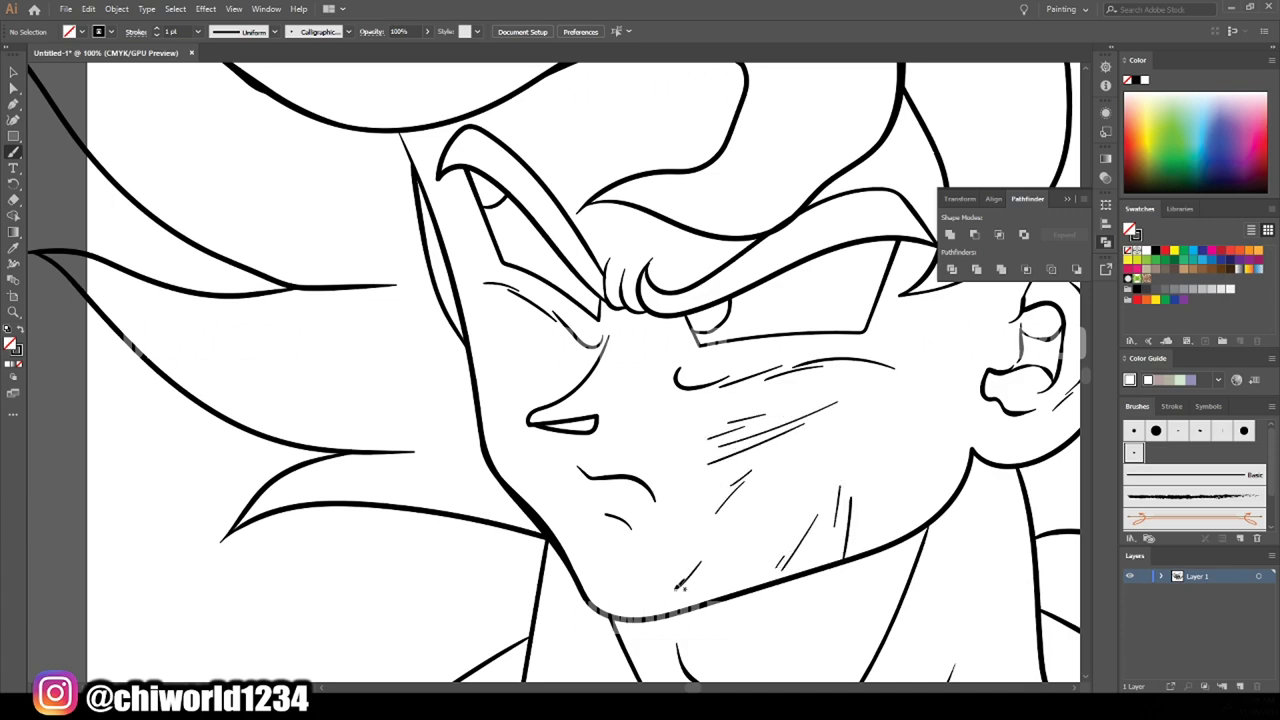
Add hatching on the brow and hair, then short strokes along the neck from the chin
{"action": "left_click_drag", "start_coordinate": [528, 350], "coordinate": [490, 385]}
{"action": "left_click_drag", "start_coordinate": [518, 318], "coordinate": [480, 366]}
{"action": "scroll", "coordinate": [490, 360], "scroll_direction": "up", "scroll_amount": 3}
{"action": "left_click_drag", "start_coordinate": [640, 170], "coordinate": [542, 238]}
{"action": "left_click_drag", "start_coordinate": [444, 220], "coordinate": [416, 280]}
{"action": "key", "text": "ctrl+minus"}
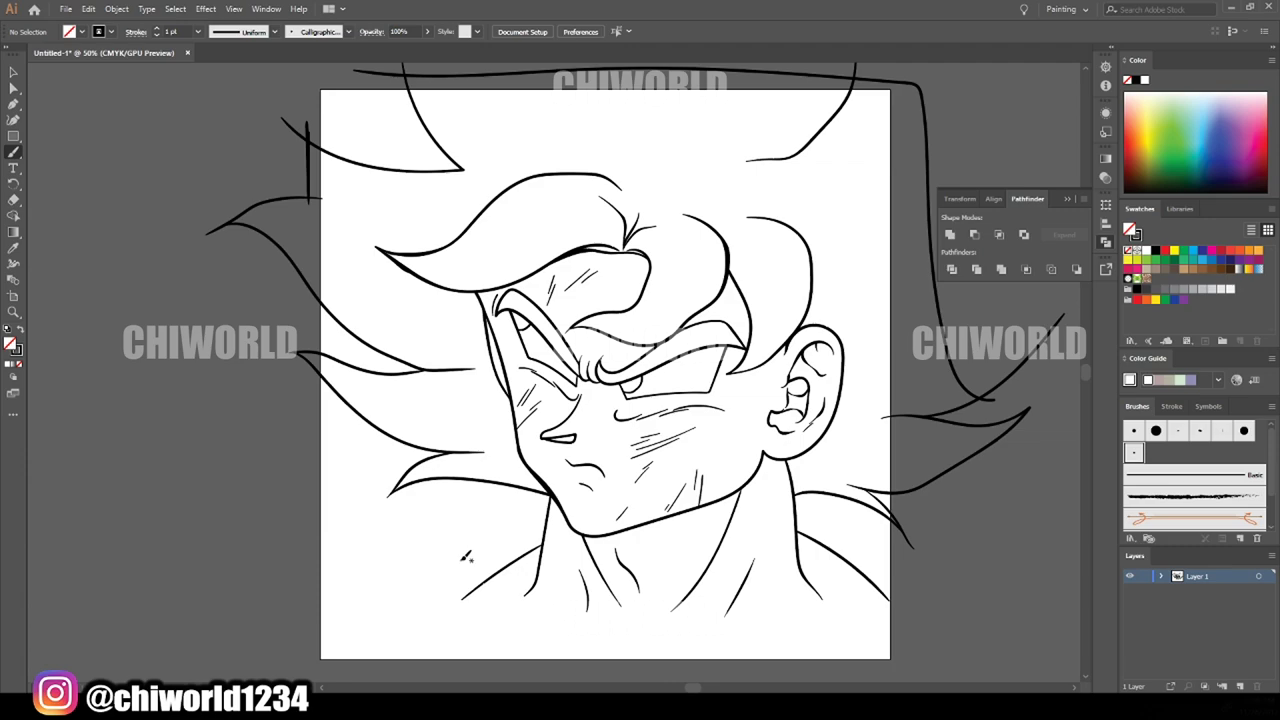
{"action": "scroll", "coordinate": [465, 557], "scroll_direction": "down", "scroll_amount": 1}
{"action": "left_click_drag", "start_coordinate": [512, 526], "coordinate": [480, 545]}
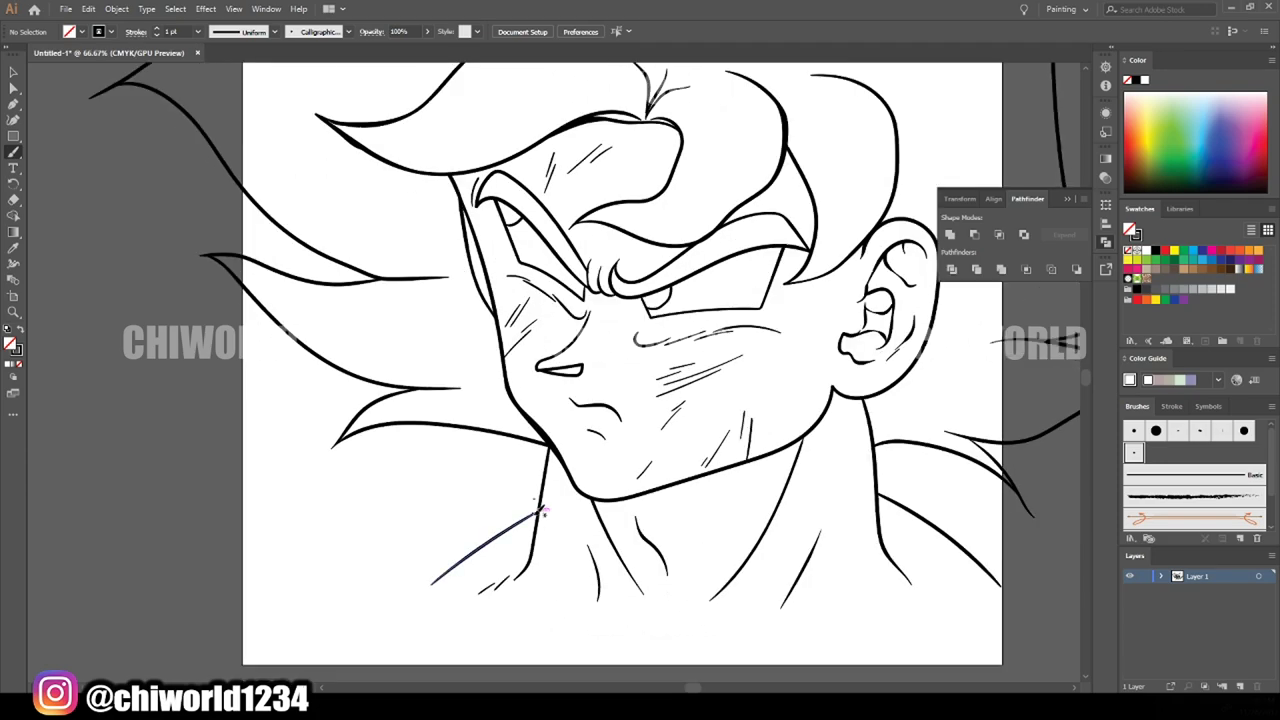
{"action": "left_click_drag", "start_coordinate": [548, 412], "coordinate": [517, 545]}
Paint a 3 pt wavy dripping outline along the shoulders
{"action": "left_click", "coordinate": [197, 31]}
{"action": "left_click", "coordinate": [215, 122]}
{"action": "mouse_move", "coordinate": [992, 536]}
{"action": "left_mouse_down"}
{"action": "mouse_move", "coordinate": [972, 574]}
{"action": "mouse_move", "coordinate": [915, 600]}
{"action": "mouse_move", "coordinate": [495, 600]}
{"action": "mouse_move", "coordinate": [360, 575]}
{"action": "mouse_move", "coordinate": [470, 530]}
{"action": "mouse_move", "coordinate": [540, 475]}
{"action": "left_mouse_up"}
Retrace the right and lower-left neck lines to thicken them
{"action": "scroll", "coordinate": [810, 585], "scroll_direction": "left", "scroll_amount": 3}
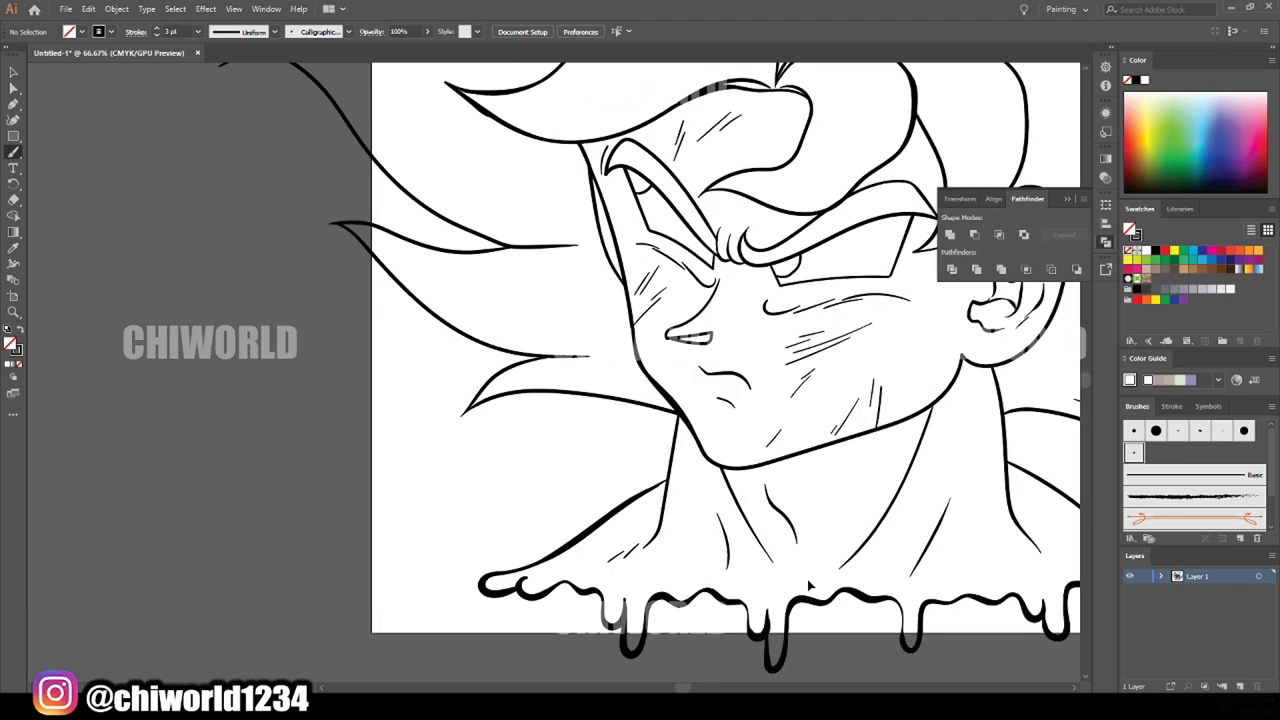
{"action": "scroll", "coordinate": [593, 468], "scroll_direction": "up", "scroll_amount": 3}
{"action": "left_click_drag", "start_coordinate": [745, 612], "coordinate": [787, 333]}
{"action": "left_click_drag", "start_coordinate": [660, 548], "coordinate": [750, 494]}
{"action": "scroll", "coordinate": [700, 560], "scroll_direction": "down", "scroll_amount": 3}
{"action": "key", "text": "ctrl+1"}
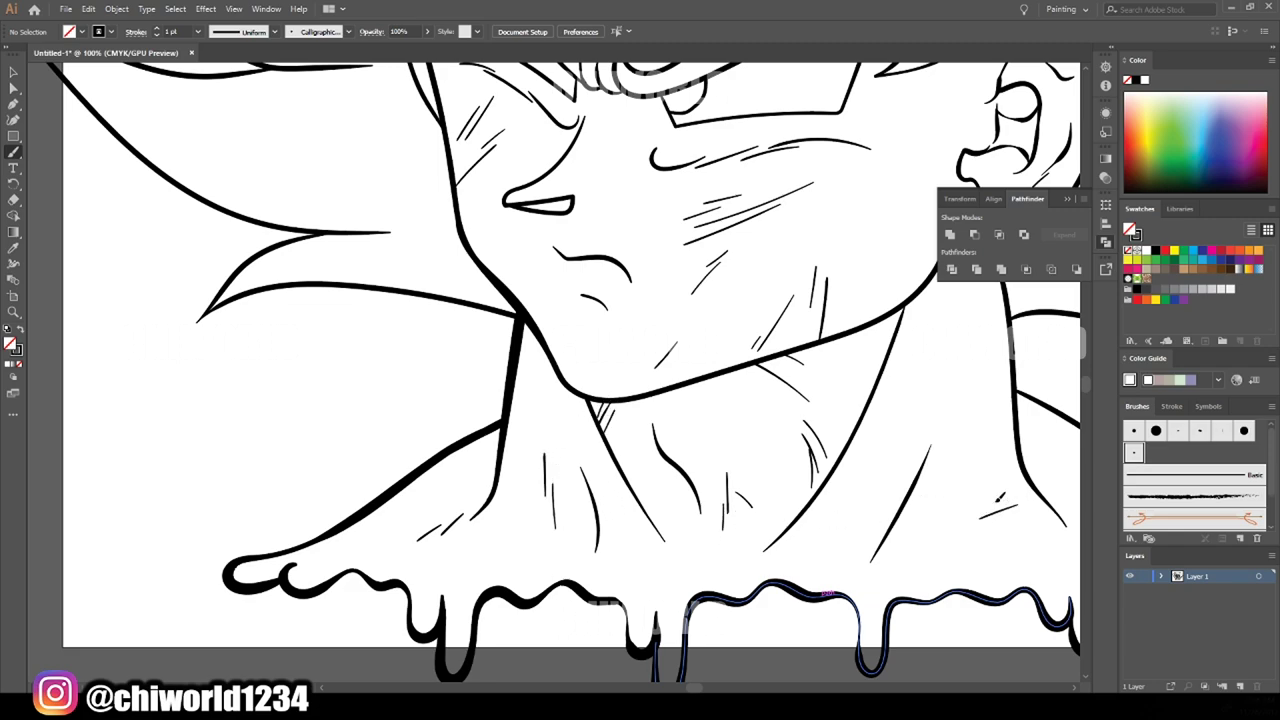
Zoom in and out to check the neck and jaw hatching, then set a black fill with no stroke
{"action": "key", "text": "ctrl+minus"}
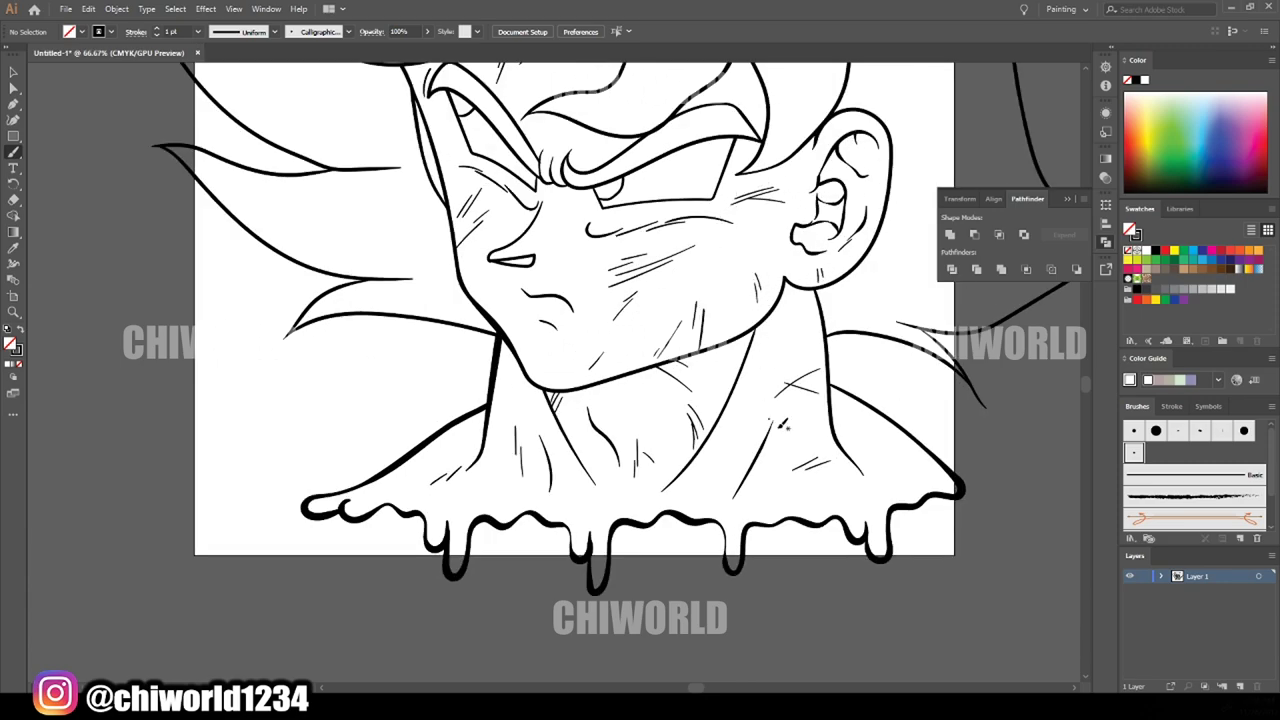
{"action": "scroll", "coordinate": [383, 518], "scroll_direction": "up", "scroll_amount": 2}
{"action": "scroll", "coordinate": [495, 521], "scroll_direction": "up", "scroll_amount": 2}
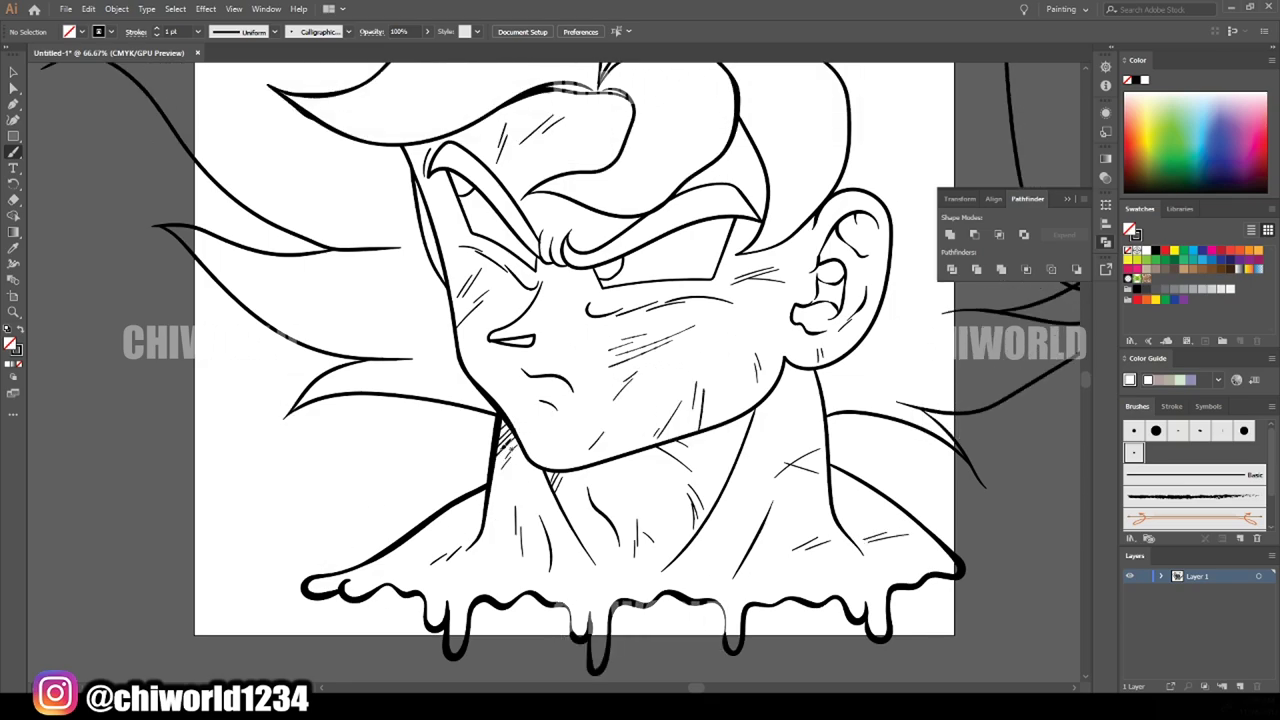
{"action": "scroll", "coordinate": [500, 570], "scroll_direction": "down", "scroll_amount": 2}
{"action": "scroll", "coordinate": [530, 462], "scroll_direction": "up", "scroll_amount": 5}
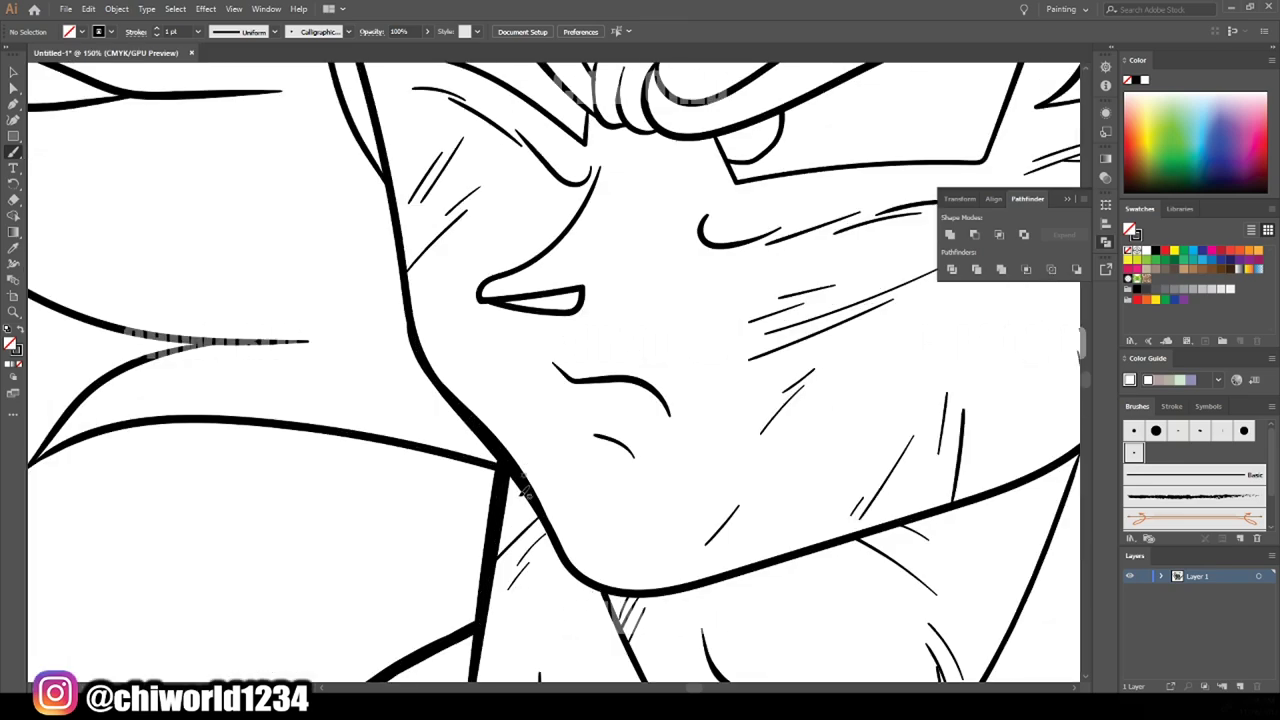
{"action": "scroll", "coordinate": [467, 622], "scroll_direction": "down", "scroll_amount": 3}
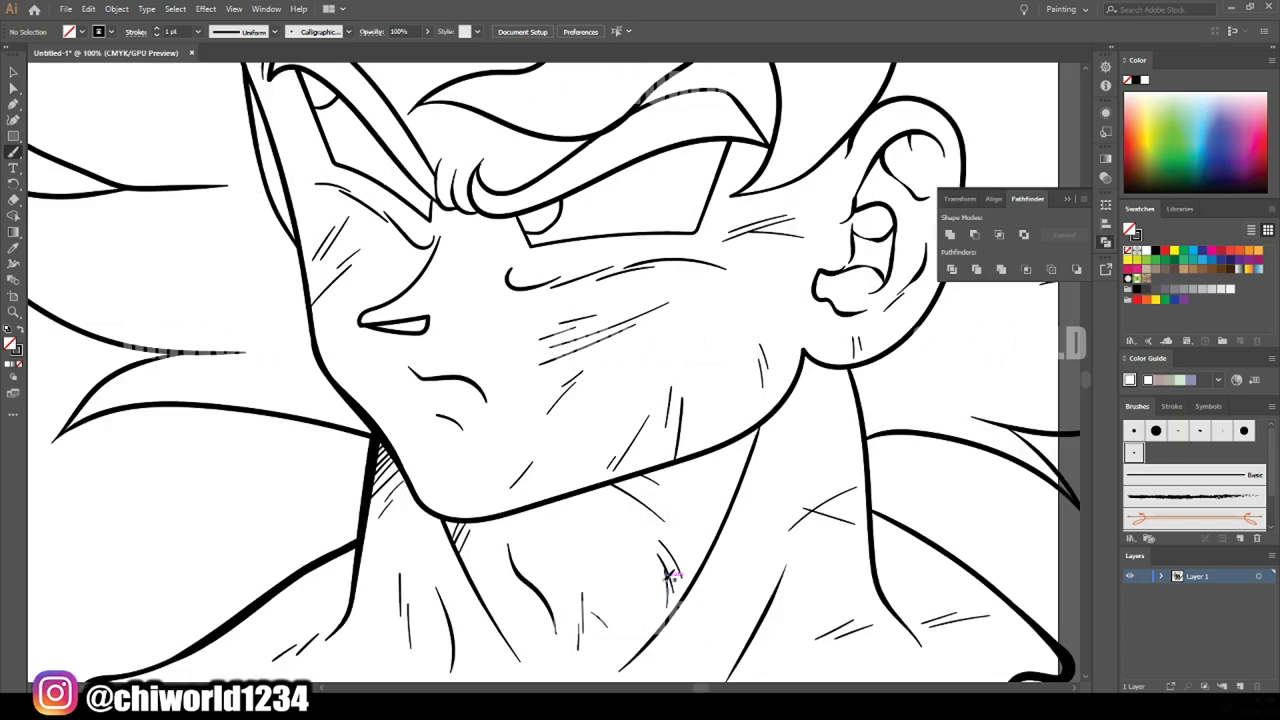
{"action": "scroll", "coordinate": [801, 421], "scroll_direction": "up", "scroll_amount": 2}
{"action": "scroll", "coordinate": [840, 360], "scroll_direction": "down", "scroll_amount": 2}
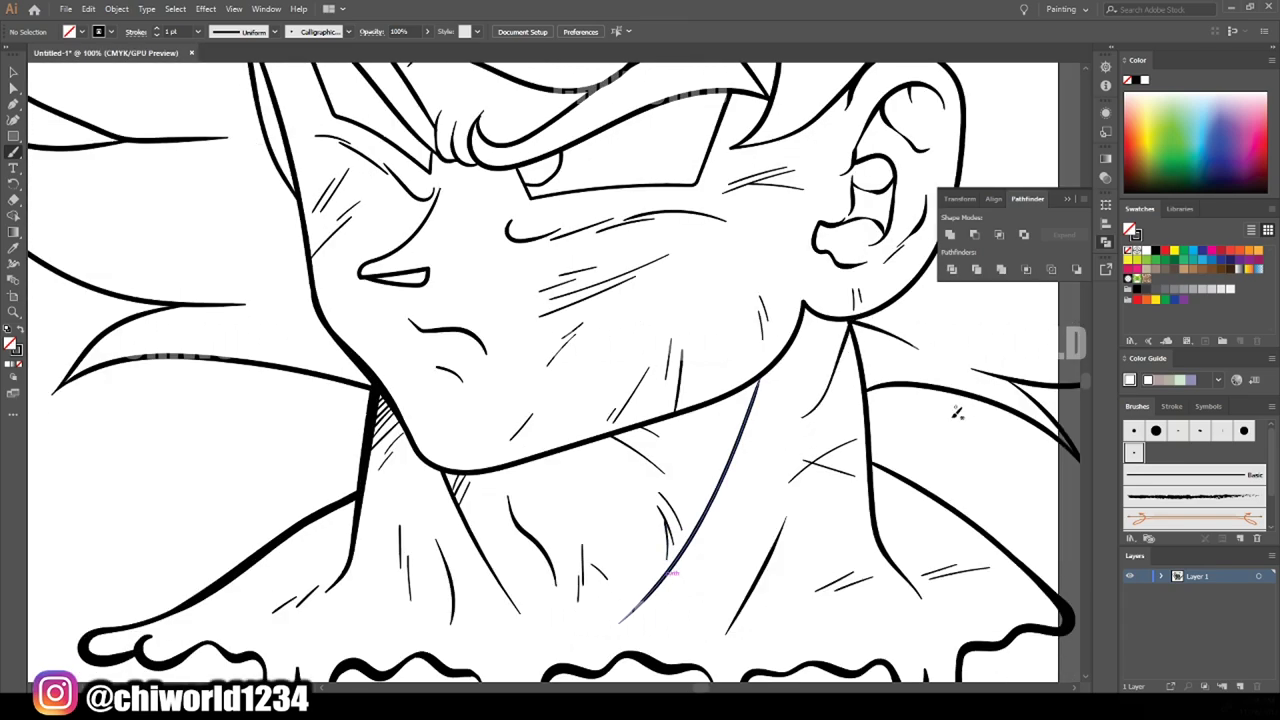
{"action": "scroll", "coordinate": [960, 400], "scroll_direction": "down", "scroll_amount": 1}
{"action": "scroll", "coordinate": [784, 690], "scroll_direction": "down", "scroll_amount": 1}
{"action": "key", "text": "ctrl+equal"}
{"action": "key", "text": "ctrl+equal"}
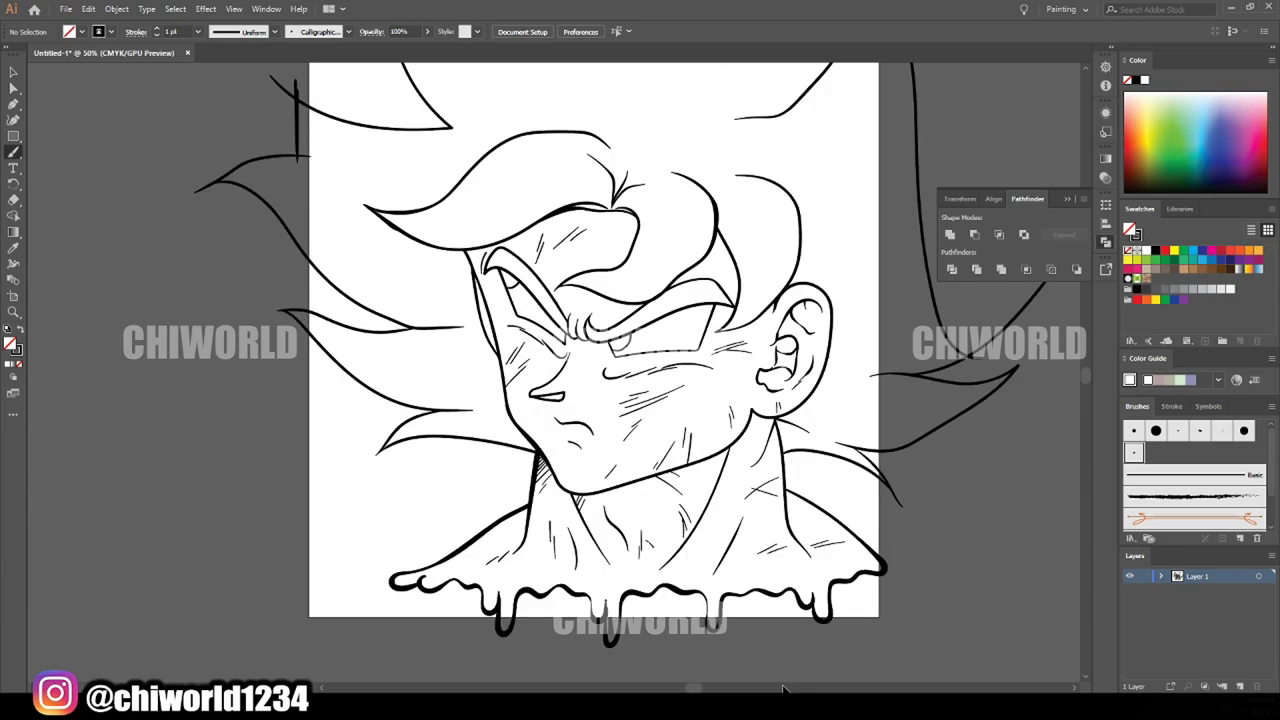
{"action": "key", "text": "ctrl+equal"}
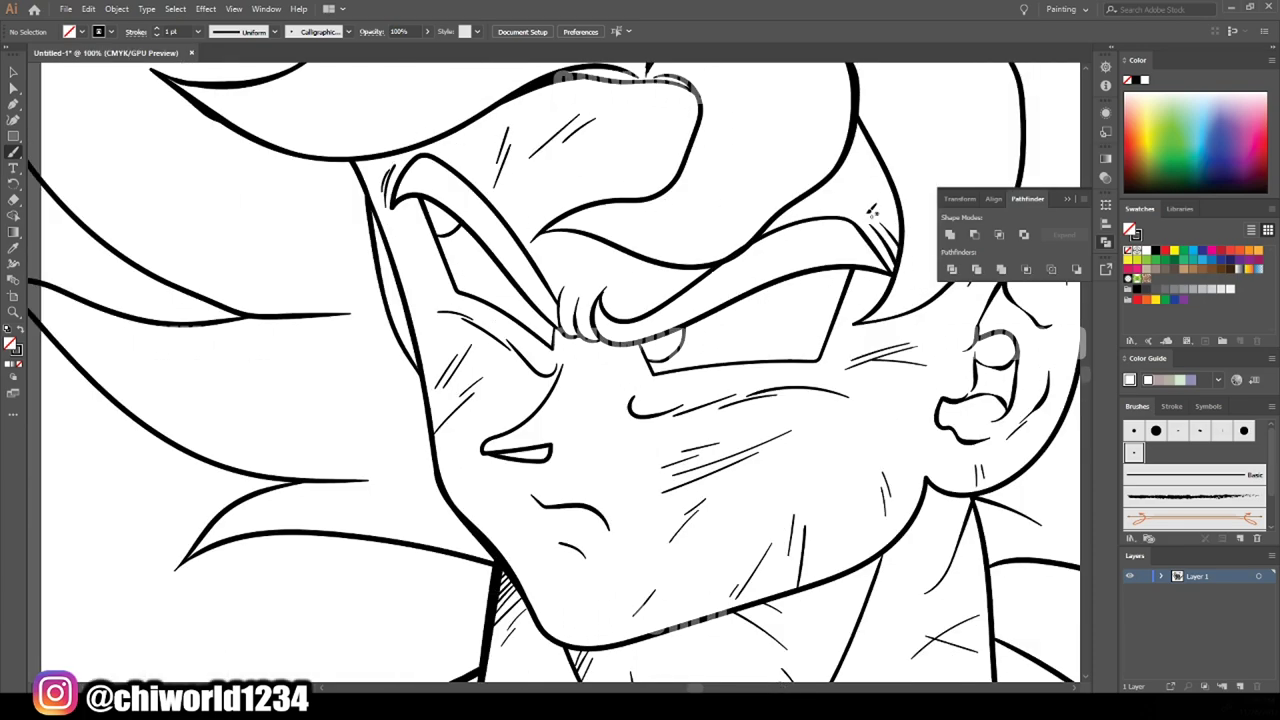
{"action": "key", "text": "ctrl+minus"}
{"action": "key", "text": "ctrl+minus"}
{"action": "key", "text": "ctrl+minus"}
{"action": "key", "text": "ctrl+equal"}
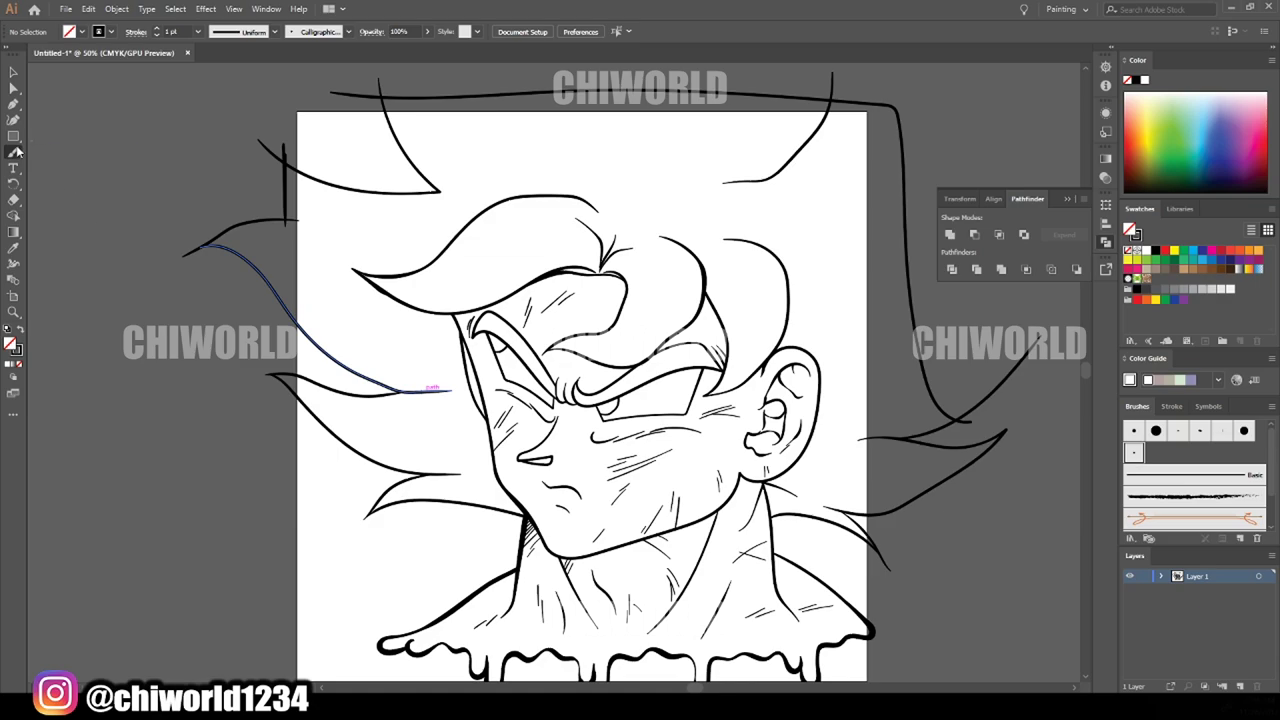
{"action": "left_click", "coordinate": [20, 329]}
Trace closed black drip shapes inside the bottom outline and across the left drips
{"action": "scroll", "coordinate": [318, 459], "scroll_direction": "up", "scroll_amount": 4}
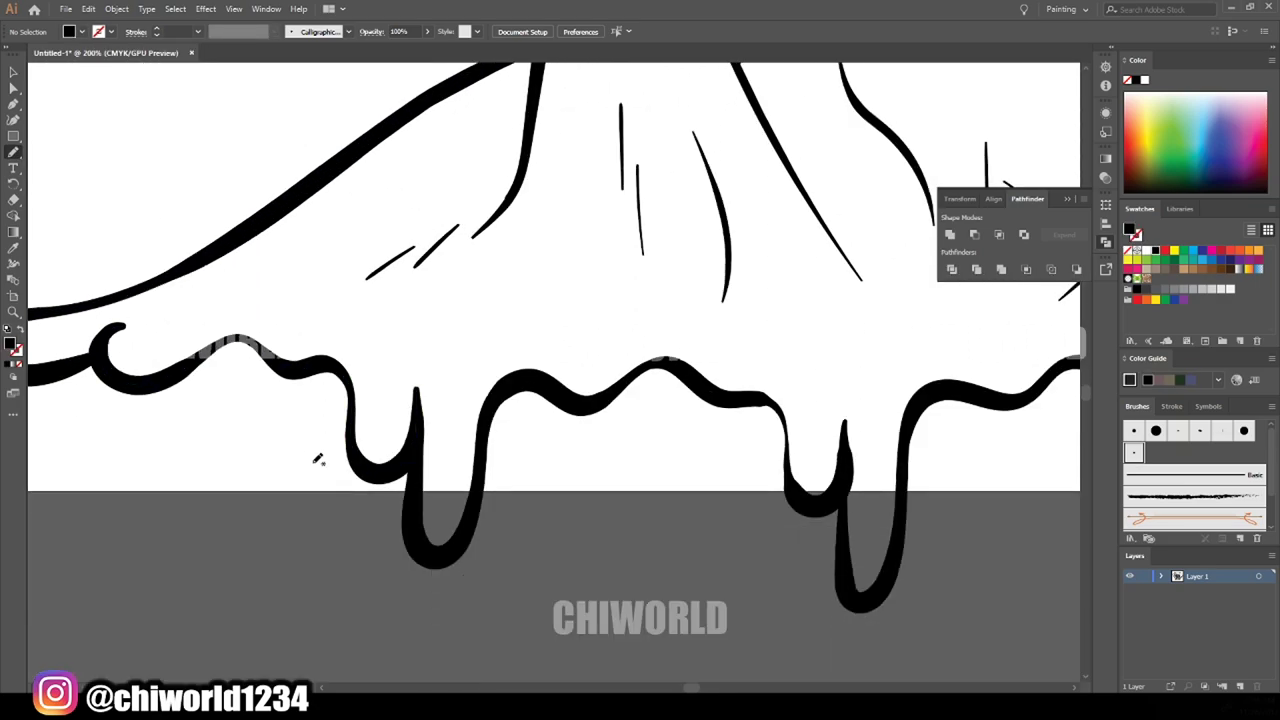
{"action": "left_click_drag", "start_coordinate": [772, 537], "coordinate": [665, 358]}
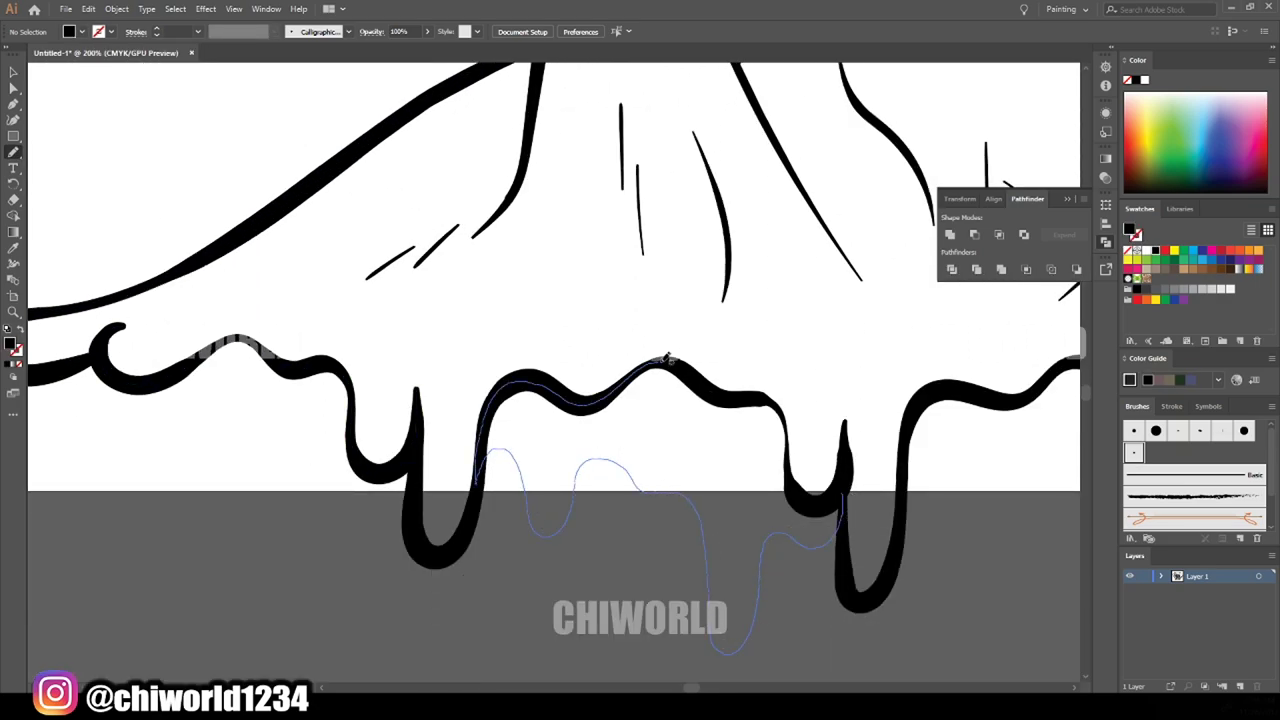
{"action": "left_click_drag", "start_coordinate": [793, 443], "coordinate": [975, 475]}
{"action": "mouse_move", "coordinate": [595, 525]}
{"action": "left_mouse_down"}
{"action": "mouse_move", "coordinate": [290, 437]}
{"action": "mouse_move", "coordinate": [310, 393]}
{"action": "mouse_move", "coordinate": [465, 385]}
{"action": "left_mouse_up"}
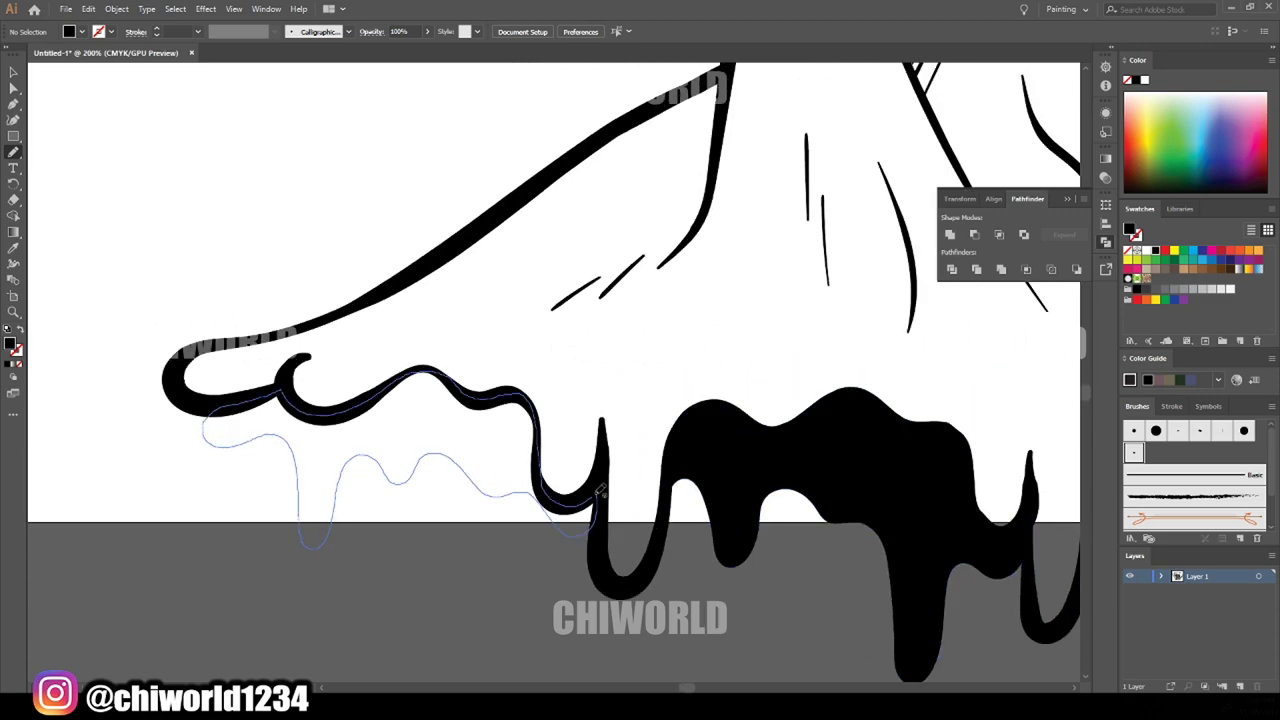
{"action": "scroll", "coordinate": [1088, 536], "scroll_direction": "down", "scroll_amount": 3}
{"action": "scroll", "coordinate": [1028, 497], "scroll_direction": "up", "scroll_amount": 3}
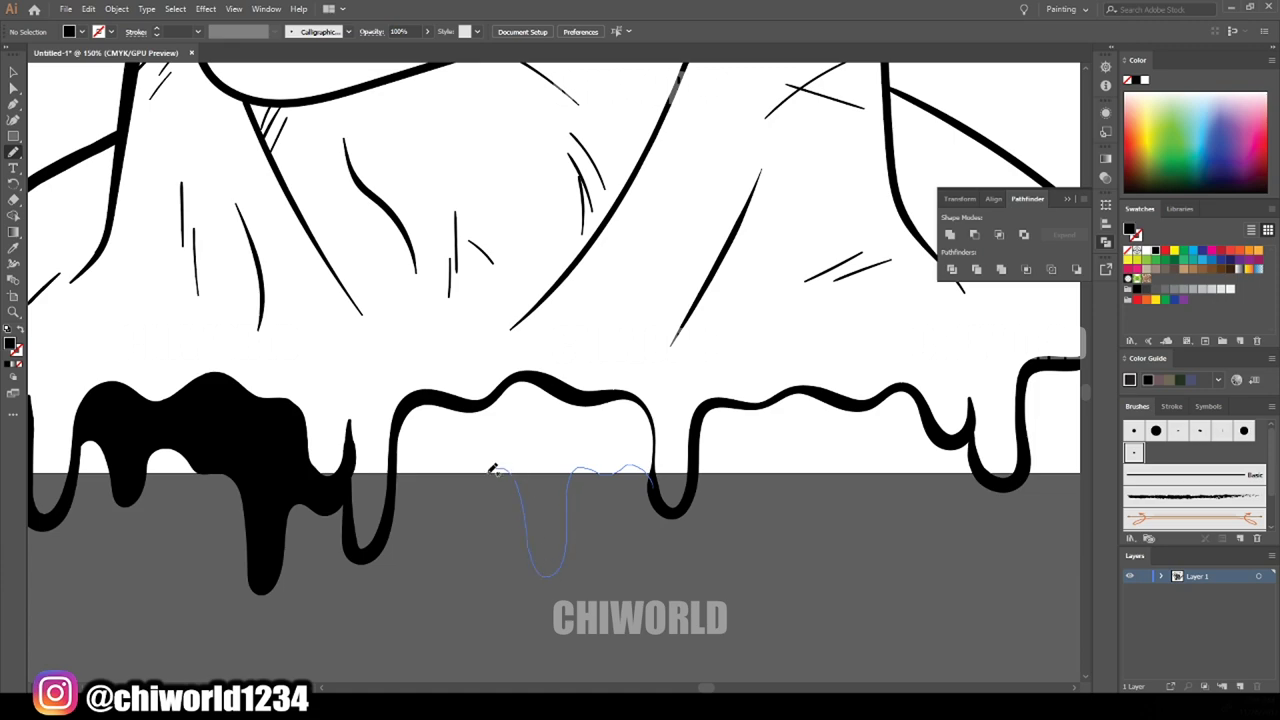
Fill the middle, next-left and right-end drips solid black
{"action": "left_click_drag", "start_coordinate": [658, 412], "coordinate": [655, 416]}
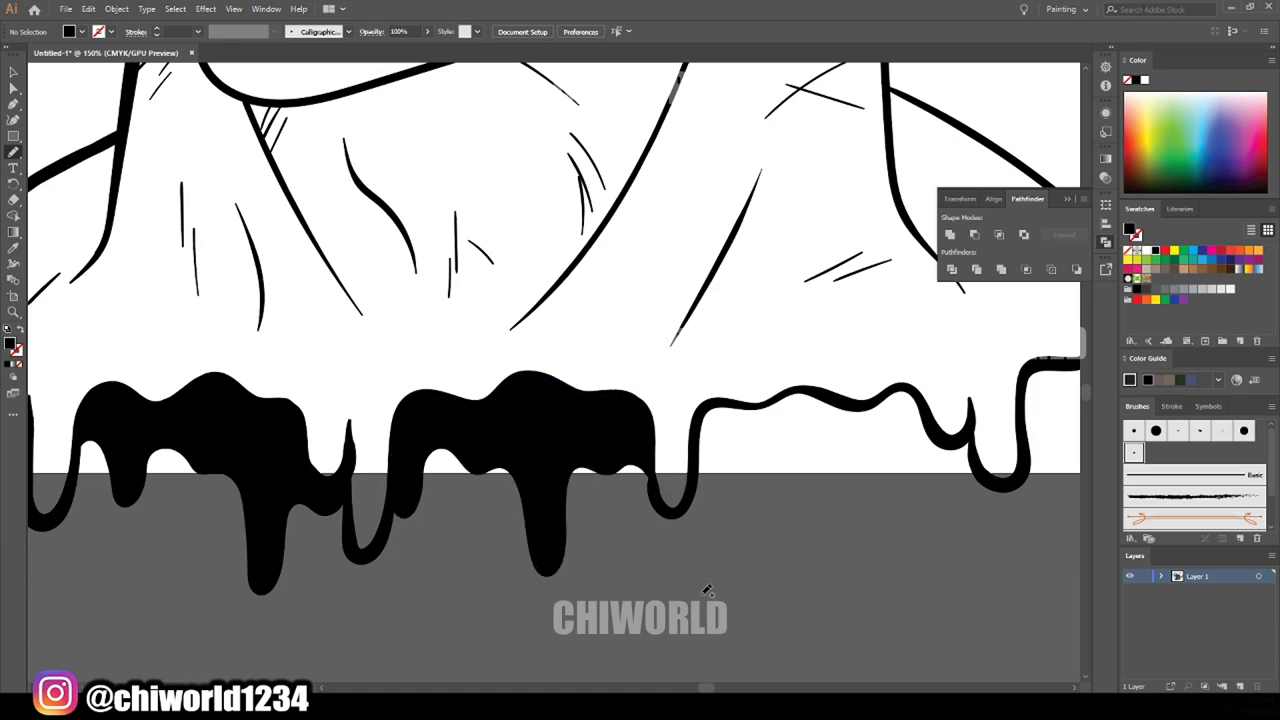
{"action": "scroll", "coordinate": [801, 595], "scroll_direction": "up", "scroll_amount": 1}
{"action": "mouse_move", "coordinate": [862, 428]}
{"action": "left_mouse_down"}
{"action": "mouse_move", "coordinate": [768, 509]}
{"action": "mouse_move", "coordinate": [551, 483]}
{"action": "mouse_move", "coordinate": [500, 385]}
{"action": "mouse_move", "coordinate": [760, 366]}
{"action": "mouse_move", "coordinate": [855, 428]}
{"action": "left_mouse_up"}
{"action": "left_click_drag", "start_coordinate": [1080, 441], "coordinate": [932, 488]}
{"action": "left_click_drag", "start_coordinate": [998, 356], "coordinate": [862, 392]}
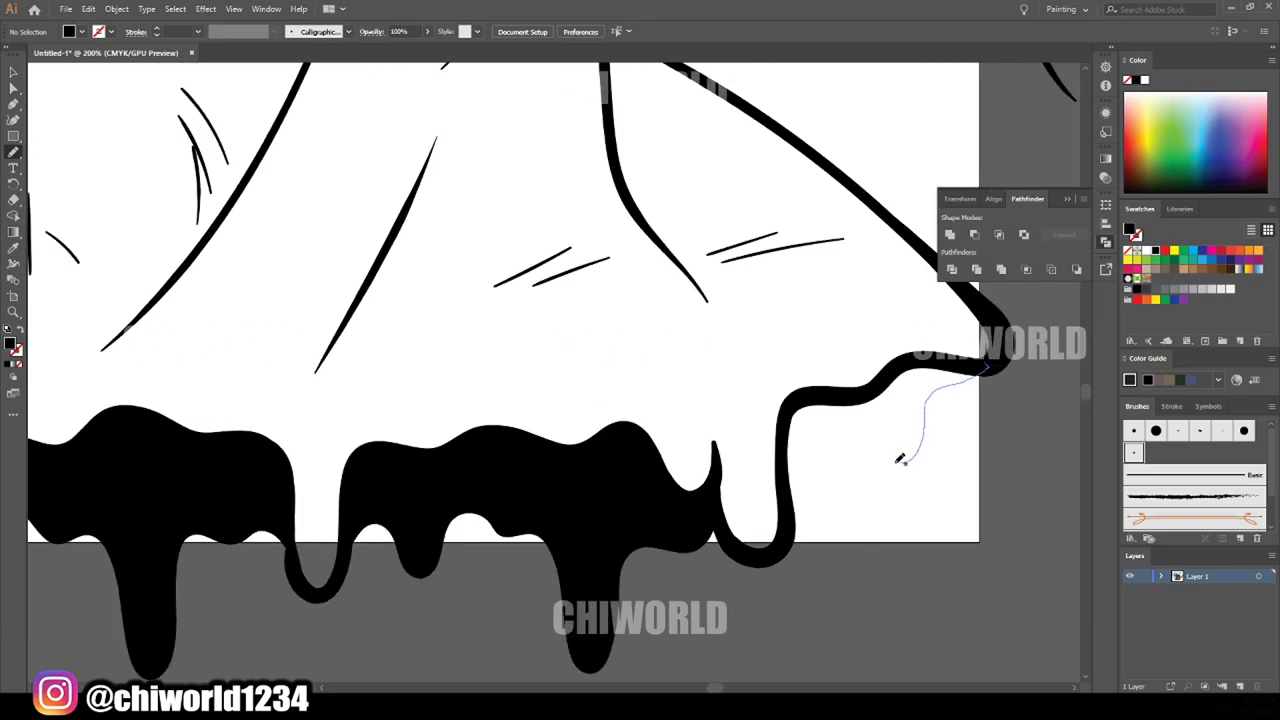
{"action": "scroll", "coordinate": [990, 362], "scroll_direction": "down", "scroll_amount": 2}
{"action": "scroll", "coordinate": [894, 323], "scroll_direction": "down", "scroll_amount": 2}
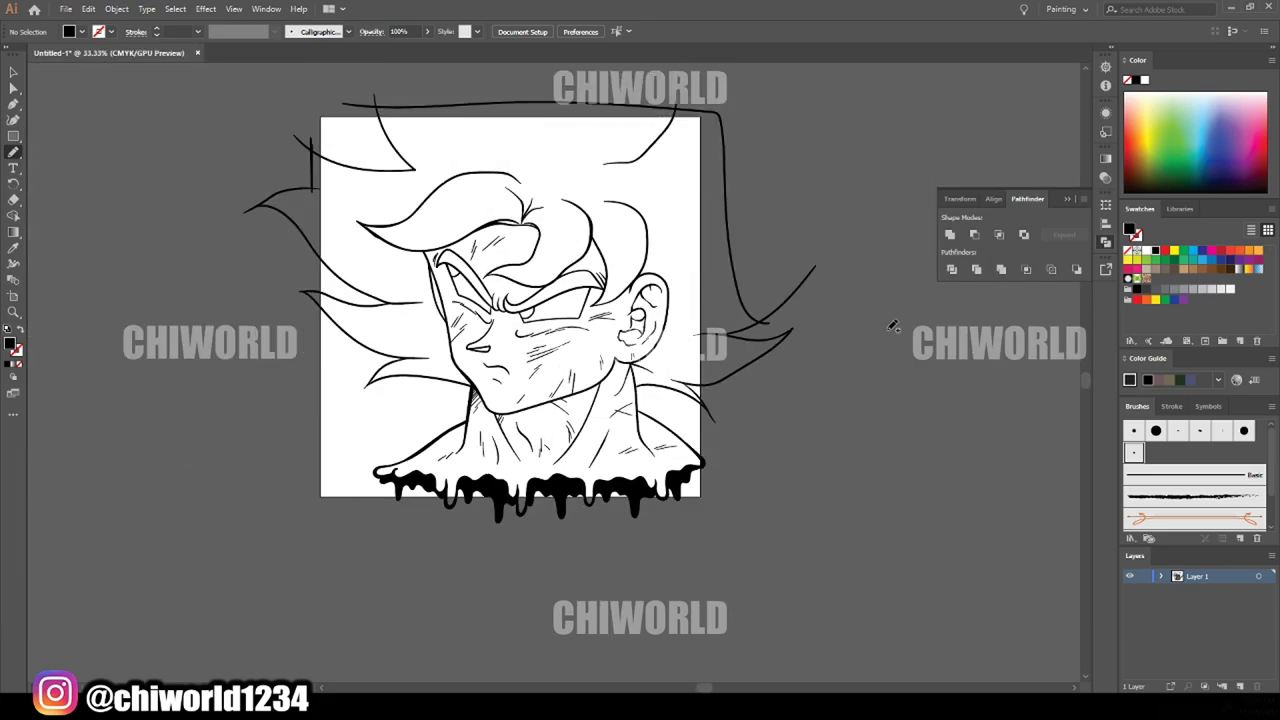
Draw solid black shadow shapes inside the ear
{"action": "scroll", "coordinate": [894, 303], "scroll_direction": "up", "scroll_amount": 1}
{"action": "scroll", "coordinate": [894, 309], "scroll_direction": "up", "scroll_amount": 3}
{"action": "scroll", "coordinate": [894, 309], "scroll_direction": "up", "scroll_amount": 1}
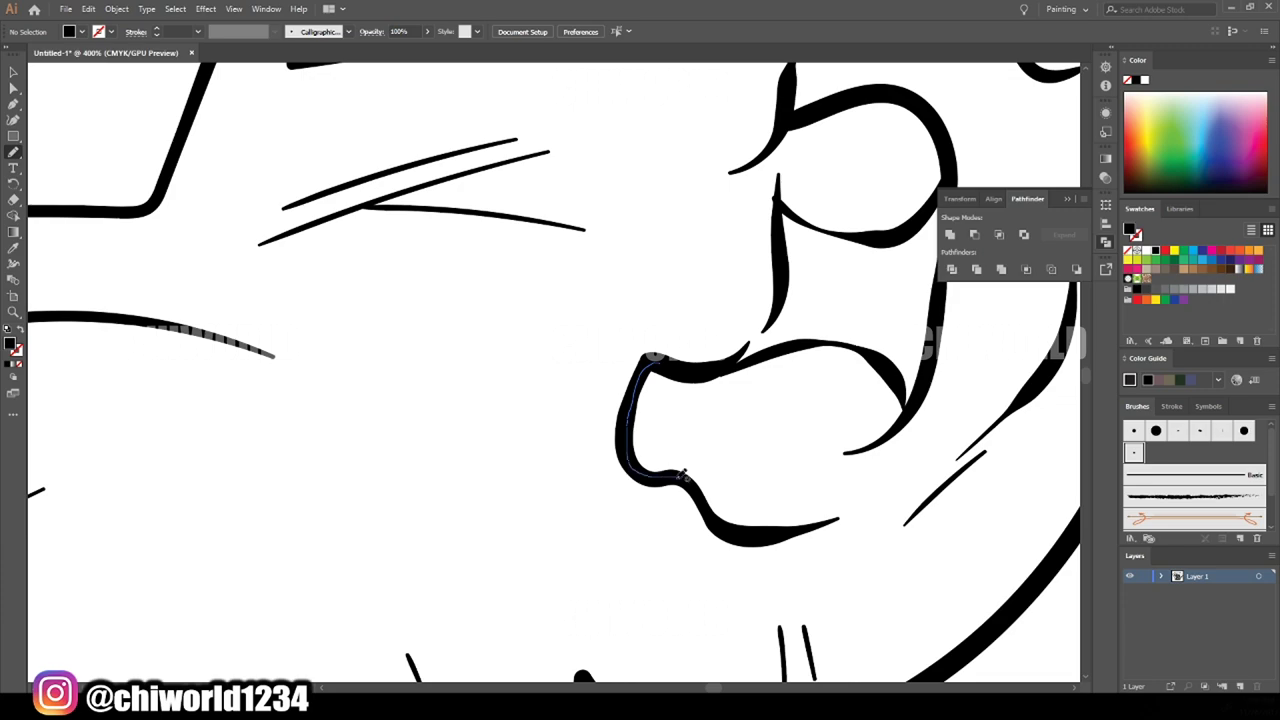
{"action": "mouse_move", "coordinate": [783, 522]}
{"action": "left_mouse_down"}
{"action": "mouse_move", "coordinate": [905, 410]}
{"action": "mouse_move", "coordinate": [705, 350]}
{"action": "left_mouse_up"}
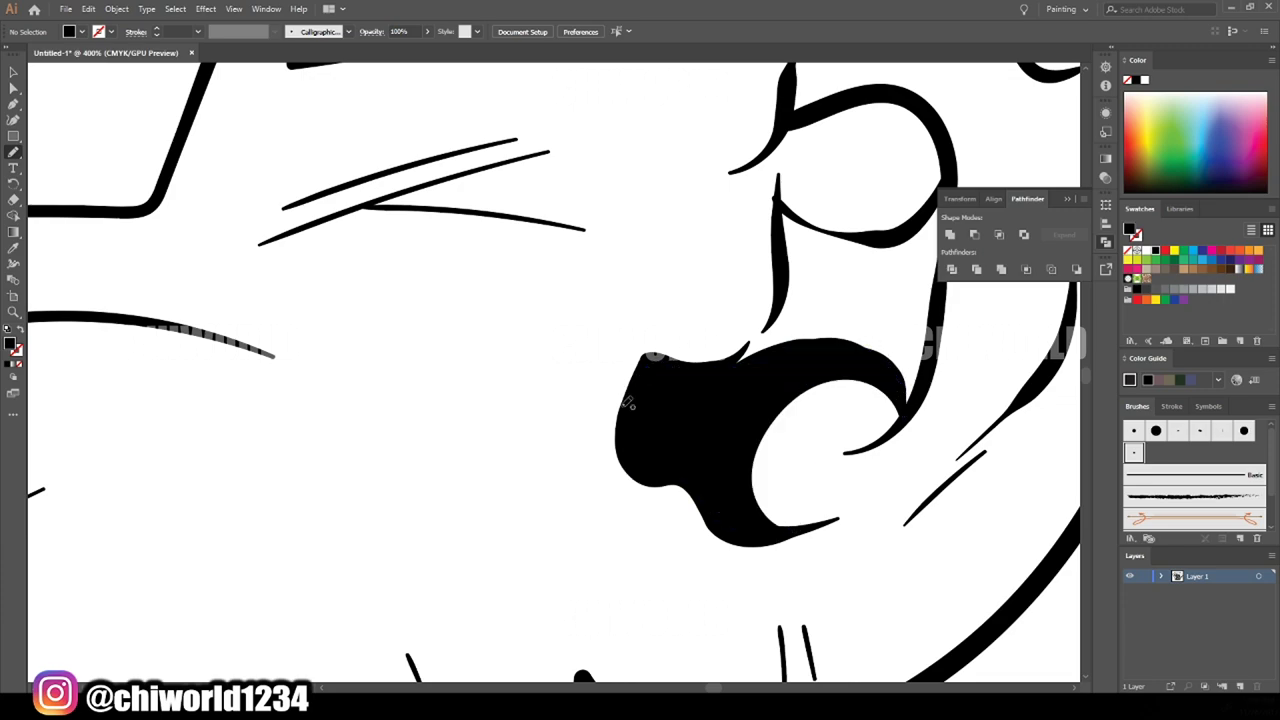
{"action": "scroll", "coordinate": [705, 350], "scroll_direction": "up", "scroll_amount": 2}
{"action": "left_click_drag", "start_coordinate": [935, 288], "coordinate": [783, 316]}
{"action": "left_click_drag", "start_coordinate": [836, 280], "coordinate": [840, 290]}
Draw a filled black shadow below the chin, running from the neck line to the chin
{"action": "scroll", "coordinate": [757, 458], "scroll_direction": "down", "scroll_amount": 2}
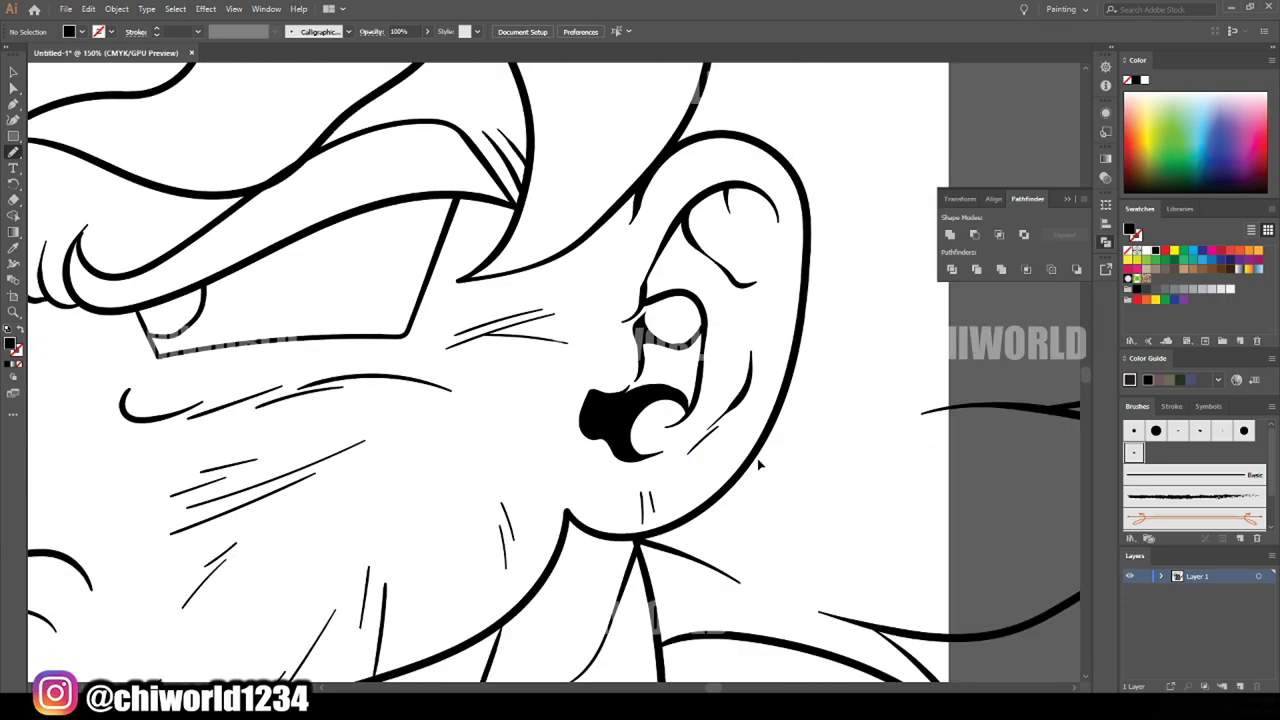
{"action": "scroll", "coordinate": [757, 458], "scroll_direction": "down", "scroll_amount": 4}
{"action": "scroll", "coordinate": [745, 428], "scroll_direction": "down", "scroll_amount": 1}
{"action": "scroll", "coordinate": [745, 428], "scroll_direction": "up", "scroll_amount": 3}
{"action": "scroll", "coordinate": [735, 434], "scroll_direction": "up", "scroll_amount": 2}
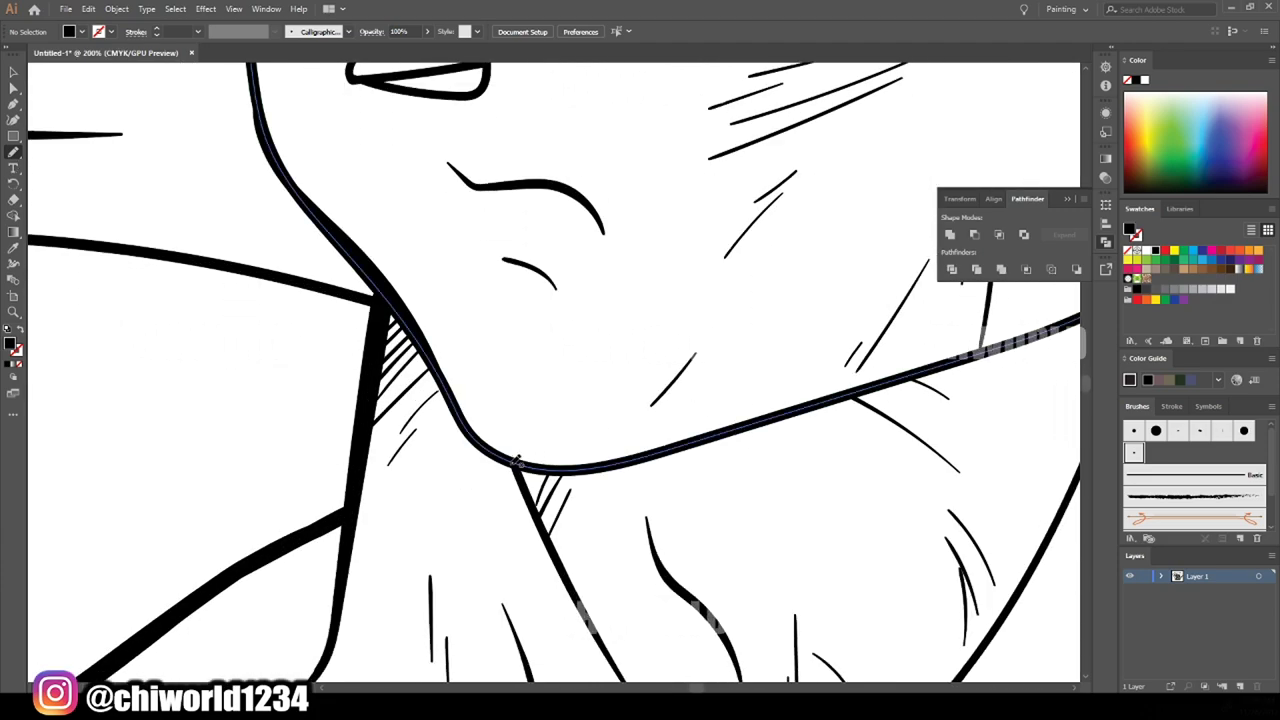
{"action": "mouse_move", "coordinate": [662, 563]}
{"action": "left_mouse_down"}
{"action": "mouse_move", "coordinate": [828, 408]}
{"action": "mouse_move", "coordinate": [1018, 340]}
{"action": "mouse_move", "coordinate": [524, 460]}
{"action": "left_mouse_up"}
{"action": "scroll", "coordinate": [732, 524], "scroll_direction": "down", "scroll_amount": 4}
{"action": "scroll", "coordinate": [958, 462], "scroll_direction": "up", "scroll_amount": 1}
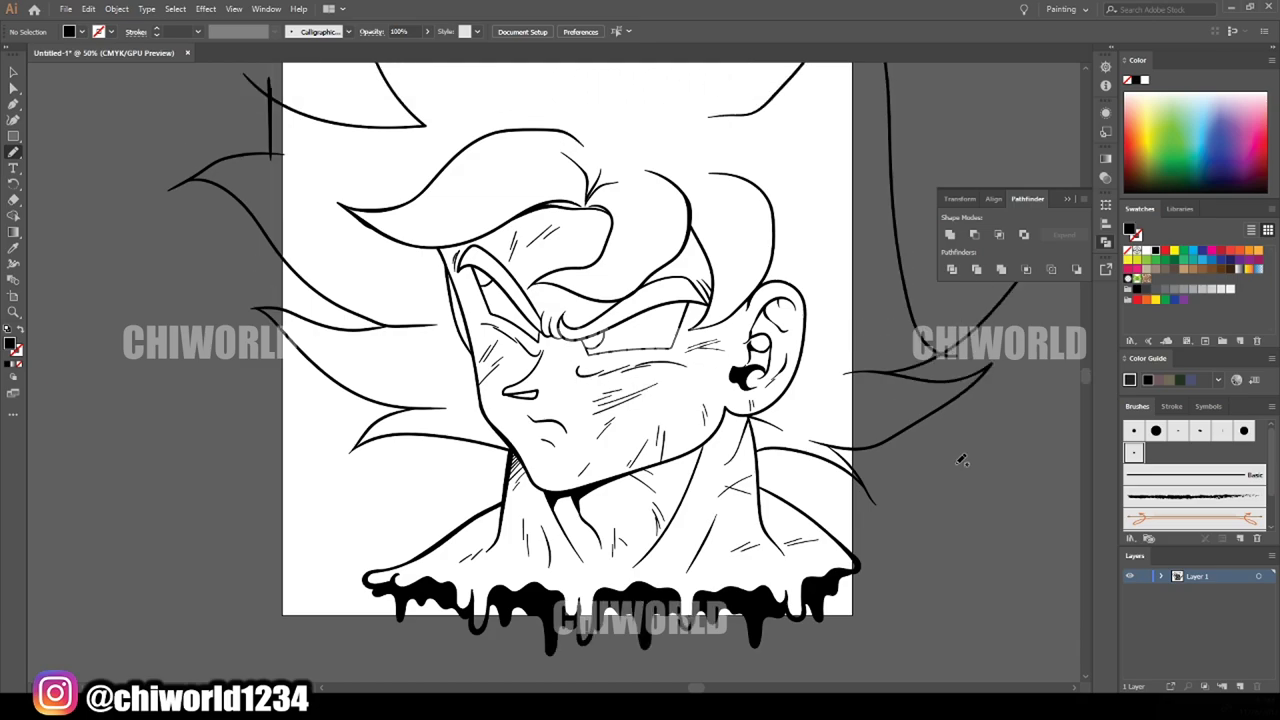
{"action": "scroll", "coordinate": [958, 462], "scroll_direction": "up", "scroll_amount": 2}
{"action": "scroll", "coordinate": [958, 462], "scroll_direction": "up", "scroll_amount": 1}
{"action": "scroll", "coordinate": [958, 462], "scroll_direction": "up", "scroll_amount": 1}
{"action": "mouse_move", "coordinate": [724, 236]}
{"action": "left_mouse_down"}
{"action": "mouse_move", "coordinate": [632, 388]}
{"action": "mouse_move", "coordinate": [722, 240]}
{"action": "left_mouse_up"}
Add black shadow bands beneath the hair strands with the Pencil
{"action": "scroll", "coordinate": [814, 245], "scroll_direction": "down", "scroll_amount": 4}
{"action": "scroll", "coordinate": [814, 245], "scroll_direction": "up", "scroll_amount": 4}
{"action": "scroll", "coordinate": [290, 377], "scroll_direction": "up", "scroll_amount": 1}
{"action": "left_click_drag", "start_coordinate": [320, 427], "coordinate": [340, 364]}
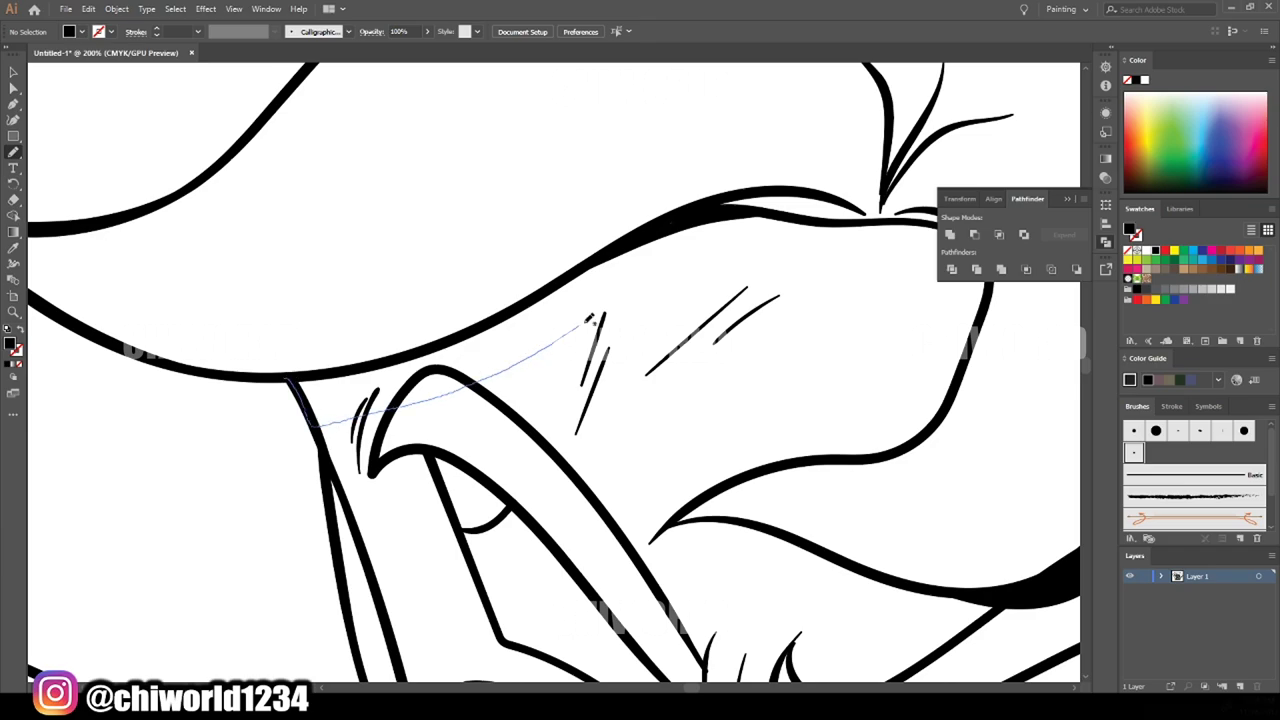
{"action": "scroll", "coordinate": [426, 517], "scroll_direction": "down", "scroll_amount": 1}
{"action": "scroll", "coordinate": [426, 517], "scroll_direction": "down", "scroll_amount": 4}
{"action": "scroll", "coordinate": [604, 430], "scroll_direction": "up", "scroll_amount": 1}
{"action": "scroll", "coordinate": [604, 430], "scroll_direction": "up", "scroll_amount": 4}
{"action": "left_click_drag", "start_coordinate": [604, 430], "coordinate": [372, 555]}
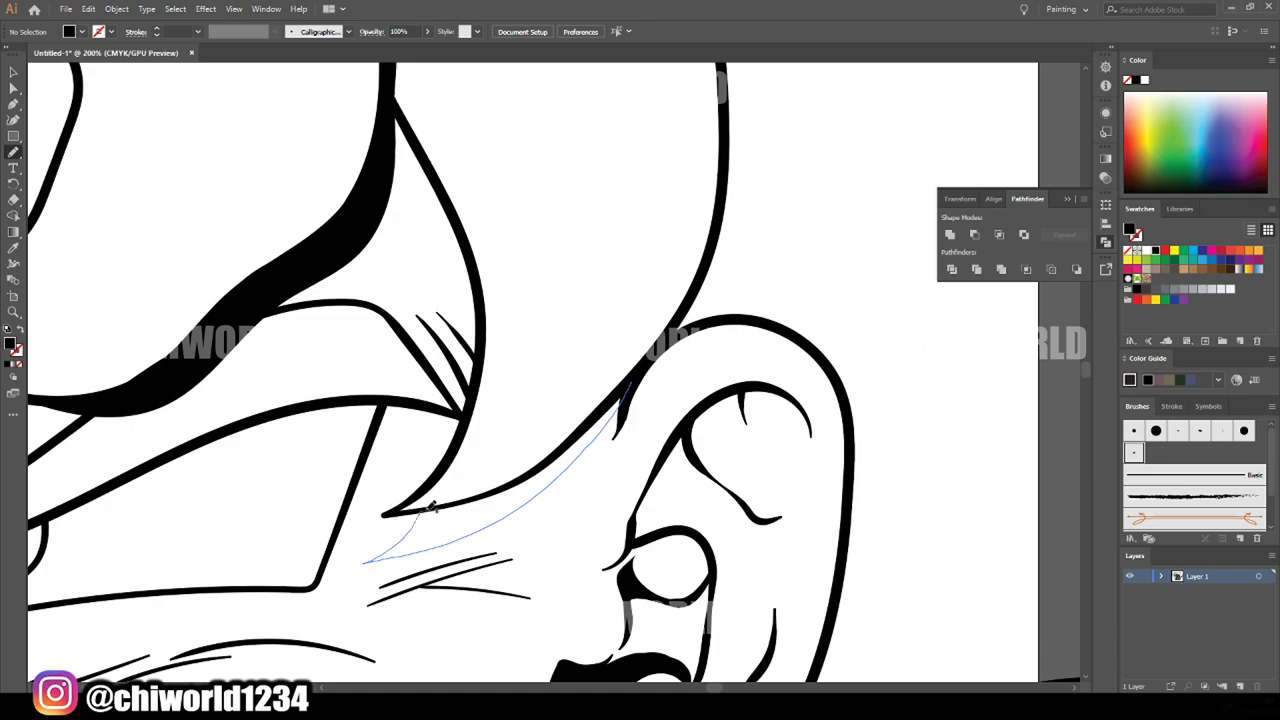
{"action": "scroll", "coordinate": [450, 450], "scroll_direction": "up", "scroll_amount": 3}
{"action": "left_click_drag", "start_coordinate": [738, 455], "coordinate": [725, 160]}
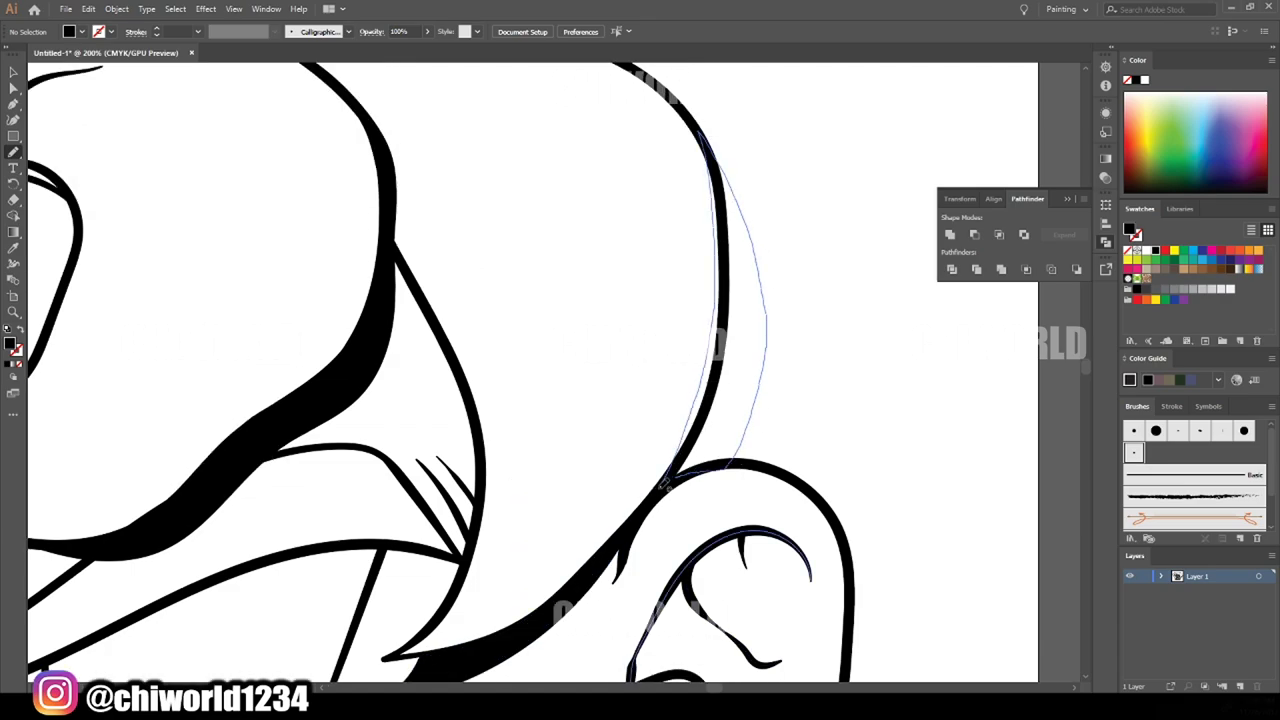
Thicken another hair edge with a black shadow band
{"action": "scroll", "coordinate": [769, 660], "scroll_direction": "down", "scroll_amount": 1}
{"action": "scroll", "coordinate": [769, 660], "scroll_direction": "down", "scroll_amount": 3}
{"action": "scroll", "coordinate": [707, 607], "scroll_direction": "up", "scroll_amount": 2}
{"action": "scroll", "coordinate": [707, 607], "scroll_direction": "up", "scroll_amount": 3}
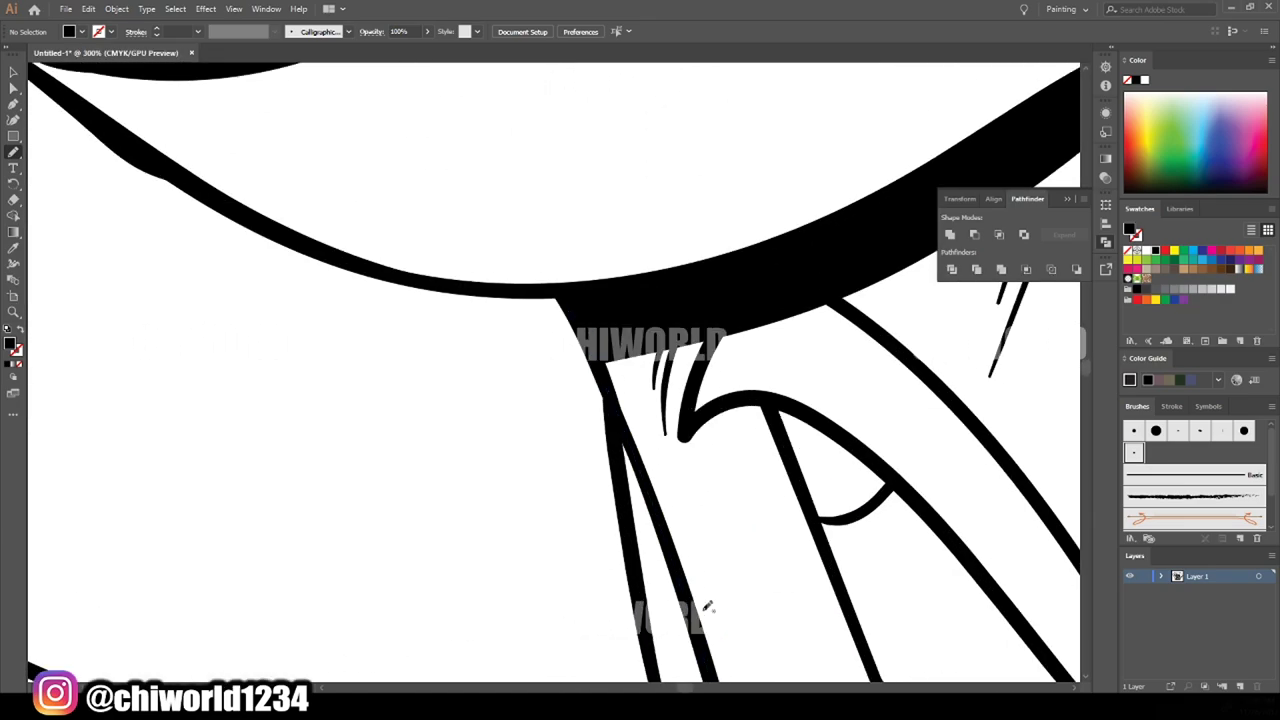
{"action": "scroll", "coordinate": [594, 629], "scroll_direction": "down", "scroll_amount": 1}
{"action": "left_click_drag", "start_coordinate": [740, 450], "coordinate": [460, 328]}
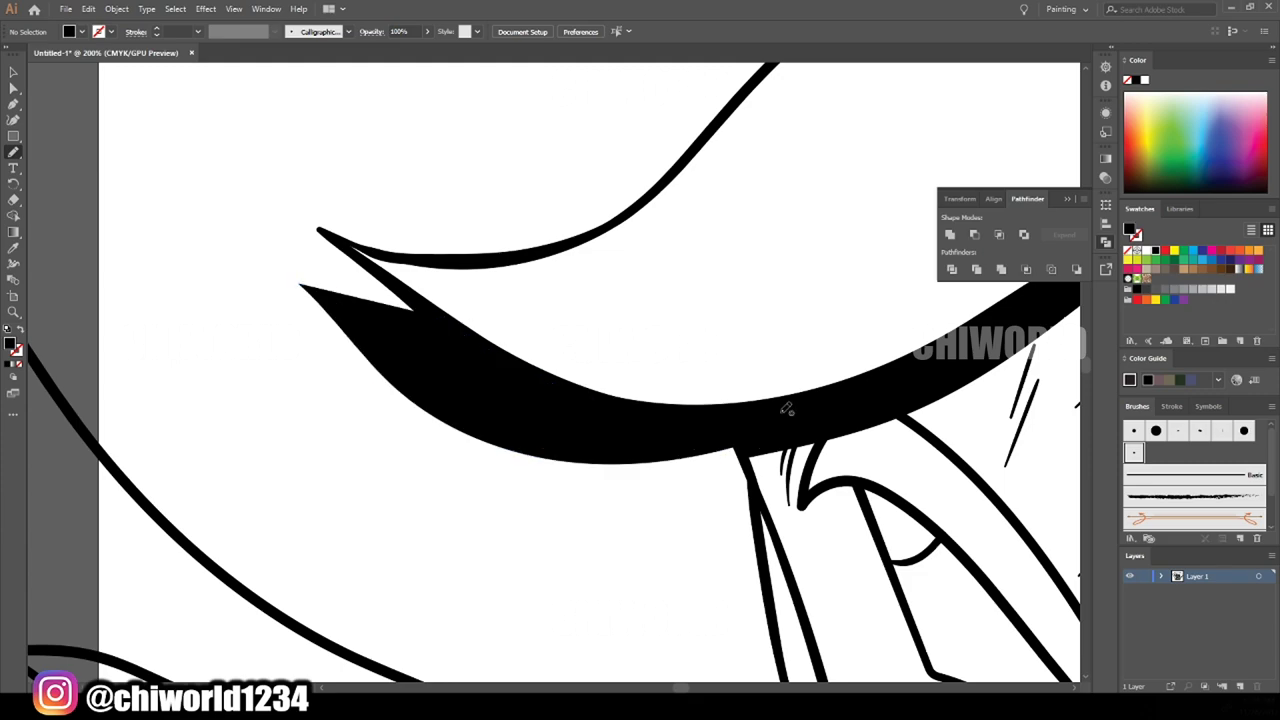
Add Paintbrush hatching strokes near the neck
{"action": "scroll", "coordinate": [786, 409], "scroll_direction": "down", "scroll_amount": 1}
{"action": "scroll", "coordinate": [786, 500], "scroll_direction": "down", "scroll_amount": 1}
{"action": "scroll", "coordinate": [787, 648], "scroll_direction": "down", "scroll_amount": 1}
{"action": "scroll", "coordinate": [787, 648], "scroll_direction": "up", "scroll_amount": 3}
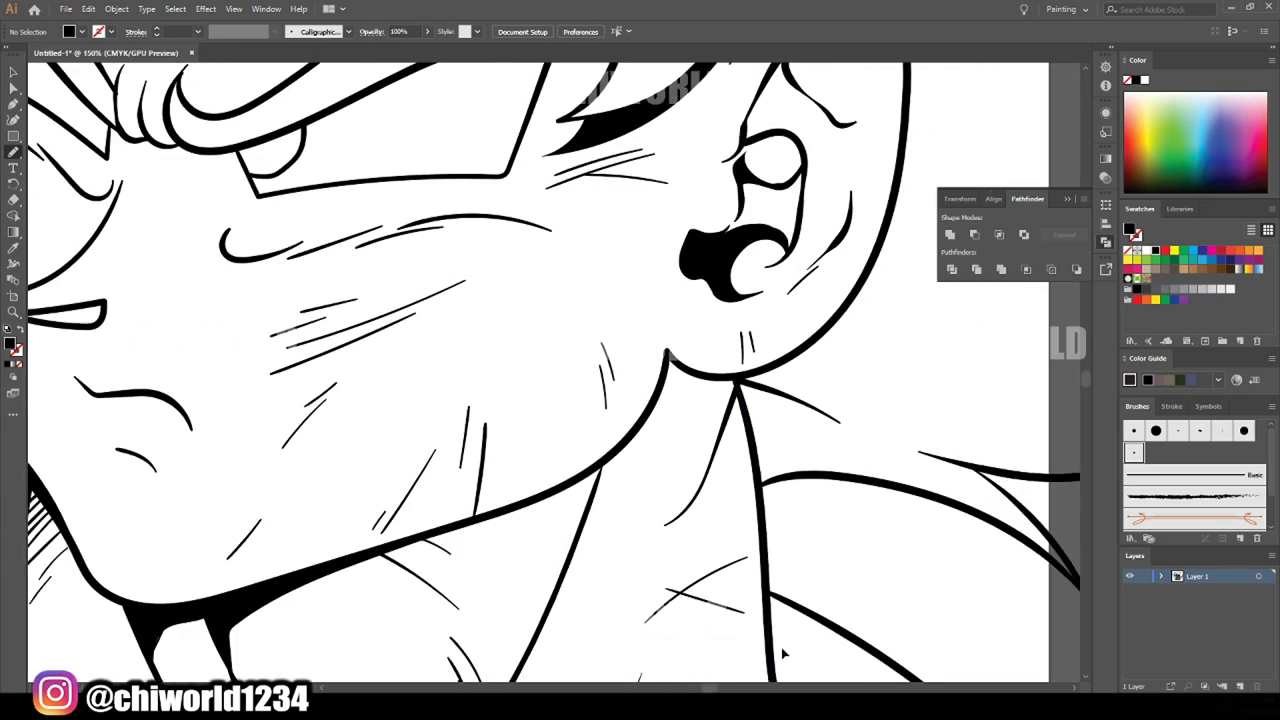
{"action": "scroll", "coordinate": [787, 645], "scroll_direction": "up", "scroll_amount": 2}
{"action": "left_click_drag", "start_coordinate": [860, 438], "coordinate": [820, 566]}
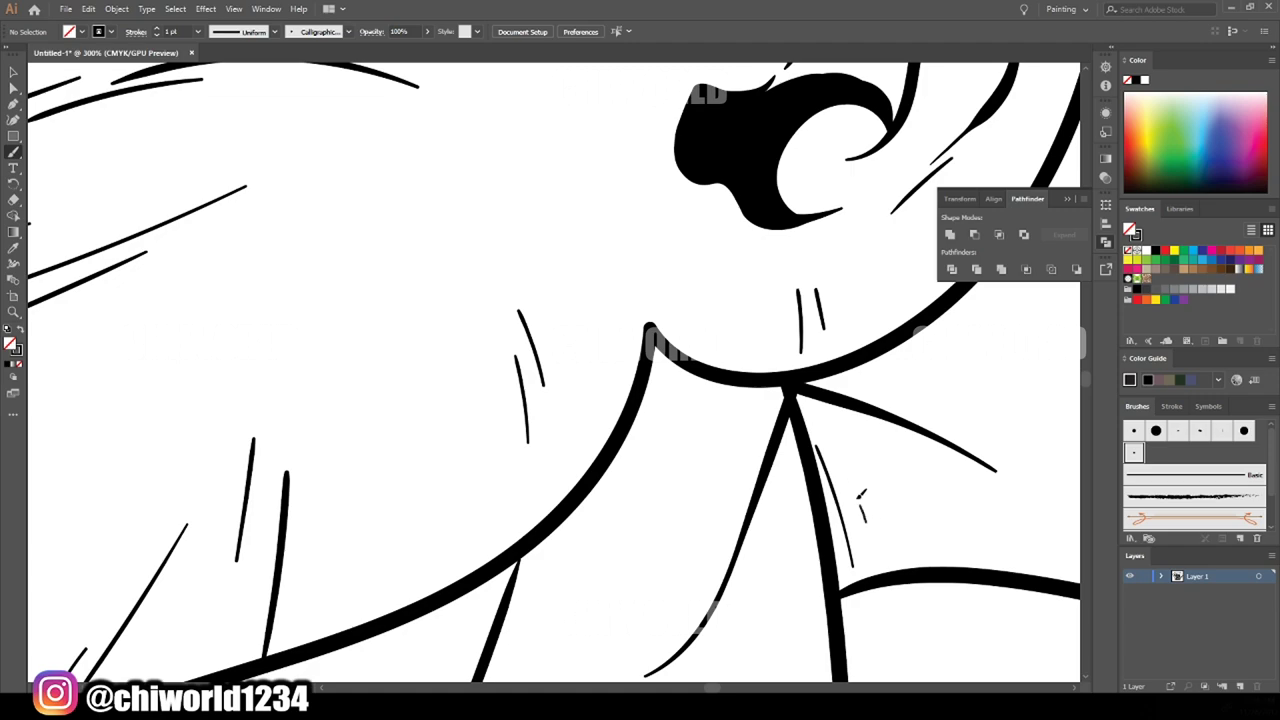
{"action": "left_click_drag", "start_coordinate": [866, 394], "coordinate": [790, 520]}
Add short diagonal hatching strokes on the brow
{"action": "scroll", "coordinate": [800, 520], "scroll_direction": "down", "scroll_amount": 5}
{"action": "scroll", "coordinate": [1077, 574], "scroll_direction": "up", "scroll_amount": 1}
{"action": "scroll", "coordinate": [1078, 570], "scroll_direction": "up", "scroll_amount": 2}
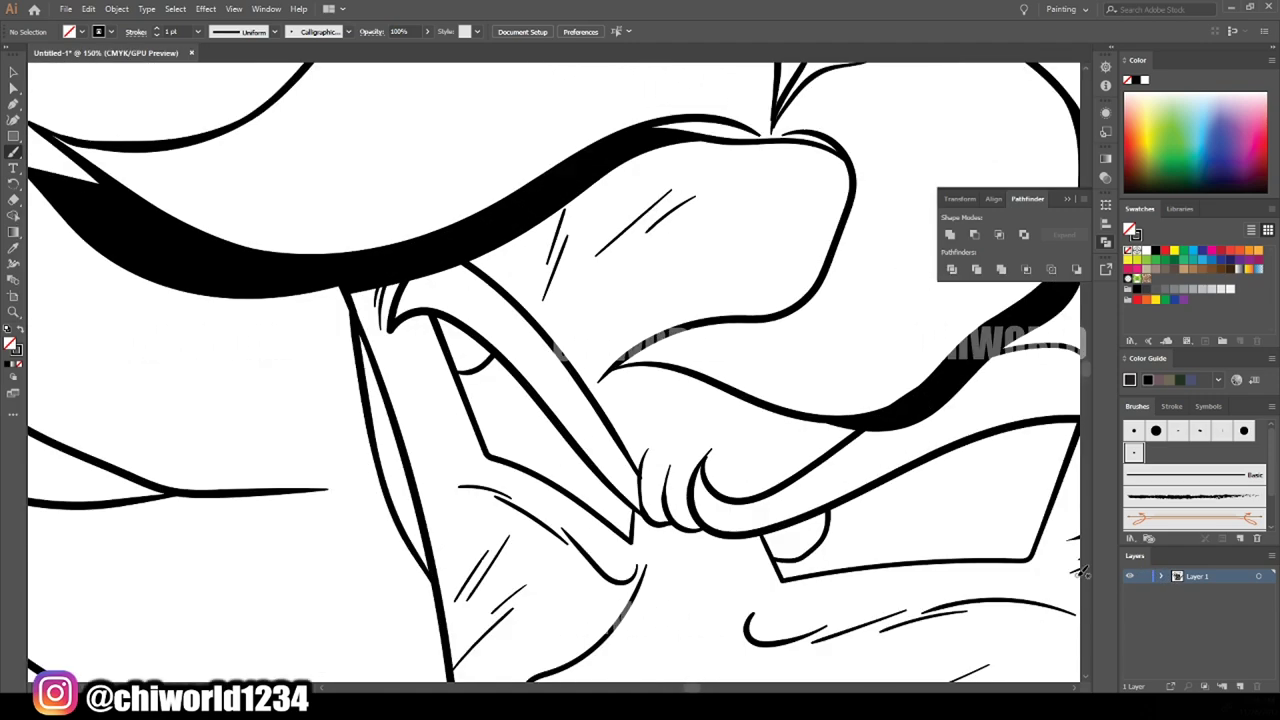
{"action": "left_click_drag", "start_coordinate": [806, 430], "coordinate": [736, 460]}
{"action": "left_click_drag", "start_coordinate": [794, 416], "coordinate": [752, 433]}
{"action": "left_click_drag", "start_coordinate": [812, 234], "coordinate": [762, 272]}
{"action": "left_click_drag", "start_coordinate": [806, 228], "coordinate": [740, 276]}
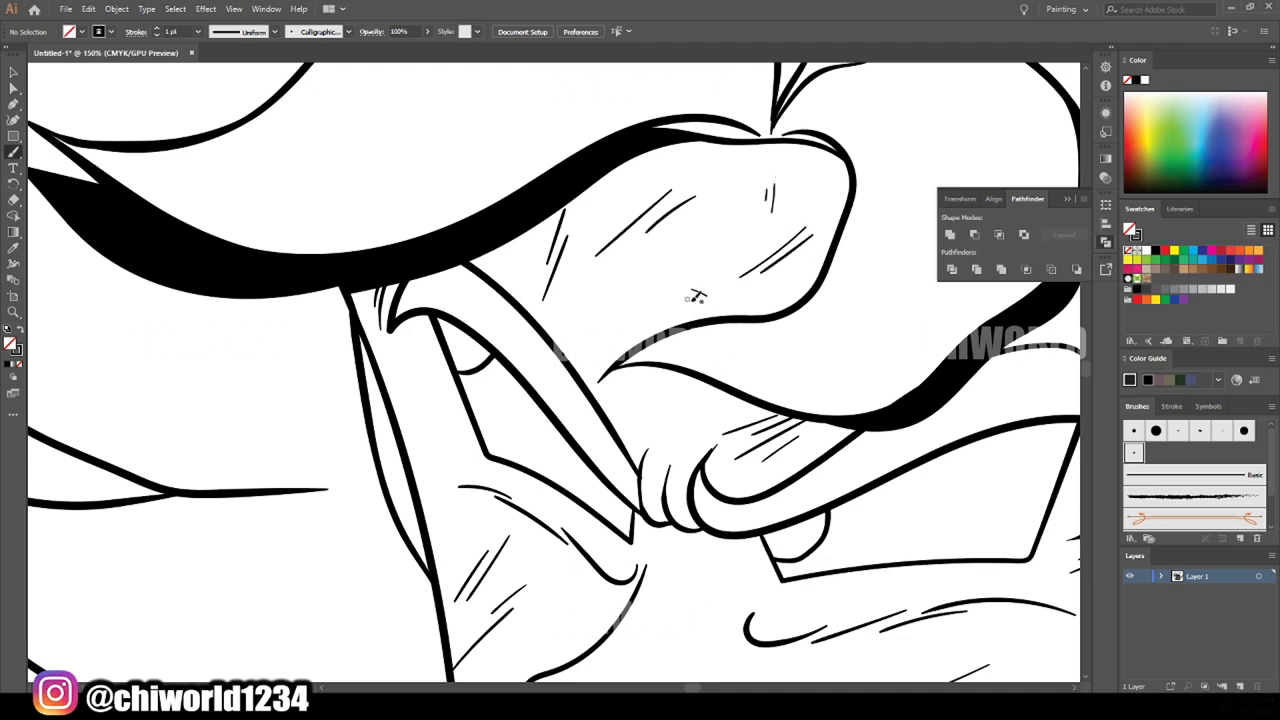
Add diagonal hatching under the cheek and brush strokes along the chin outline
{"action": "scroll", "coordinate": [900, 450], "scroll_direction": "down", "scroll_amount": 2}
{"action": "scroll", "coordinate": [953, 478], "scroll_direction": "up", "scroll_amount": 1}
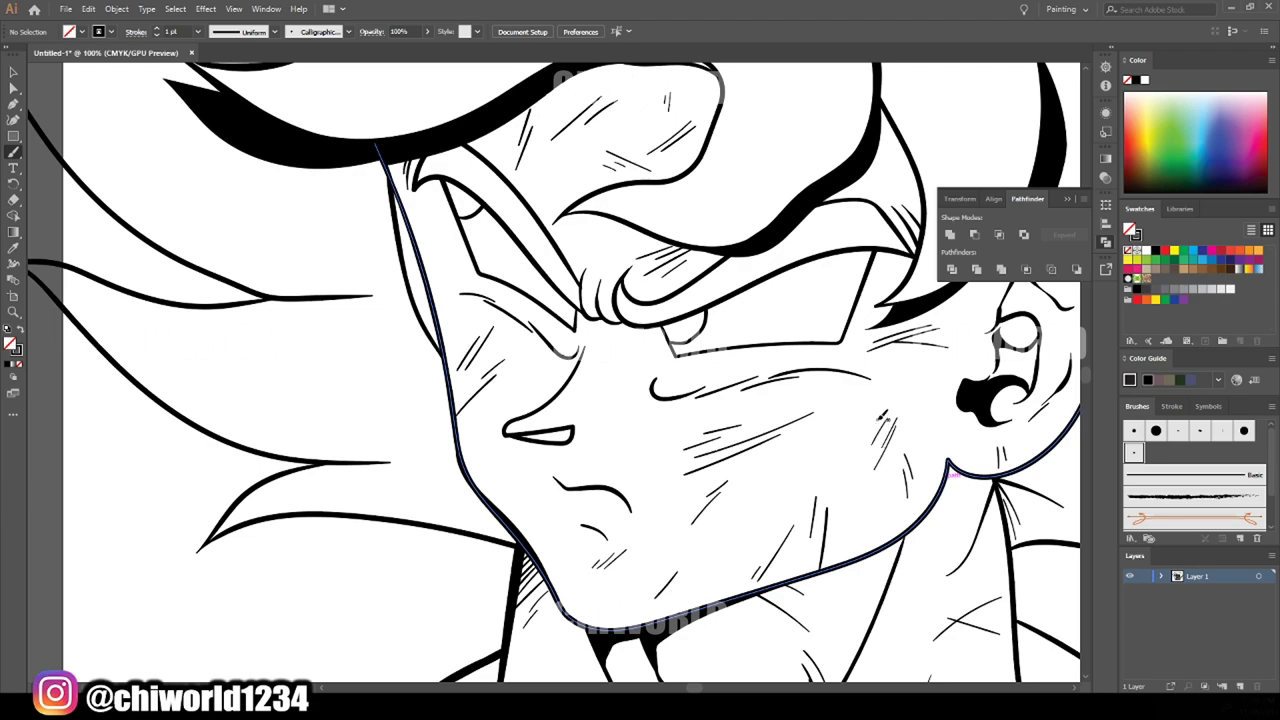
{"action": "scroll", "coordinate": [800, 606], "scroll_direction": "down", "scroll_amount": 2}
{"action": "scroll", "coordinate": [760, 570], "scroll_direction": "up", "scroll_amount": 1}
{"action": "scroll", "coordinate": [720, 525], "scroll_direction": "up", "scroll_amount": 3}
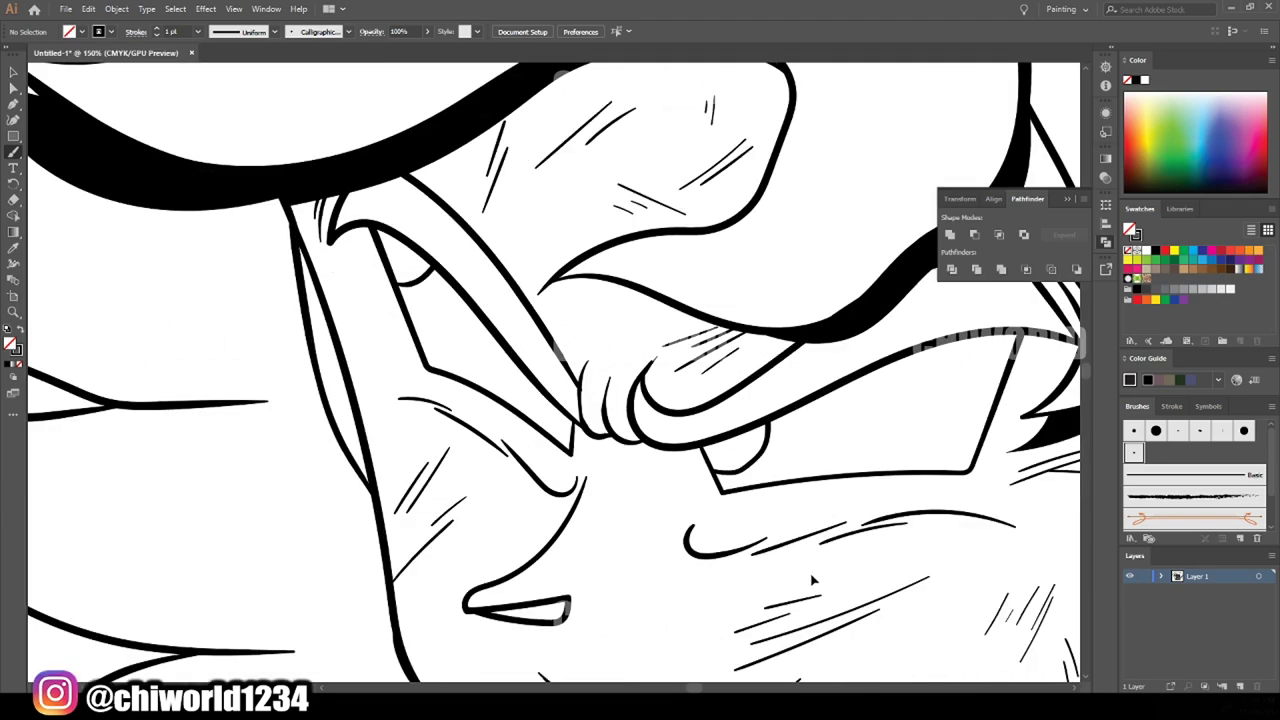
{"action": "scroll", "coordinate": [720, 525], "scroll_direction": "up", "scroll_amount": 1}
{"action": "left_click_drag", "start_coordinate": [636, 524], "coordinate": [703, 535]}
{"action": "left_click_drag", "start_coordinate": [850, 537], "coordinate": [690, 492]}
{"action": "mouse_move", "coordinate": [815, 505]}
{"action": "left_mouse_down"}
{"action": "mouse_move", "coordinate": [624, 468]}
{"action": "mouse_move", "coordinate": [602, 362]}
{"action": "left_mouse_up"}
{"action": "left_click_drag", "start_coordinate": [640, 470], "coordinate": [600, 345]}
{"action": "scroll", "coordinate": [1060, 500], "scroll_direction": "down", "scroll_amount": 3}
{"action": "scroll", "coordinate": [555, 470], "scroll_direction": "down", "scroll_amount": 1}
Expand all line art and divide it into separate fillable pieces
{"action": "left_click", "coordinate": [13, 72]}
{"action": "left_click_drag", "start_coordinate": [977, 643], "coordinate": [290, 180]}
{"action": "left_click", "coordinate": [117, 8]}
{"action": "left_click", "coordinate": [200, 177]}
{"action": "left_click", "coordinate": [1027, 270]}
{"action": "key", "text": "ctrl+shift+a"}
Duplicate the layer as a locked backup and keep working on the original
{"action": "left_click_drag", "start_coordinate": [1197, 576], "coordinate": [1240, 687]}
{"action": "left_click", "coordinate": [1144, 576]}
{"action": "left_click", "coordinate": [1203, 590]}
Draw a peach rectangle over the drawing and send it behind the line art
{"action": "double_click", "coordinate": [9, 344]}
{"action": "left_click", "coordinate": [655, 424]}
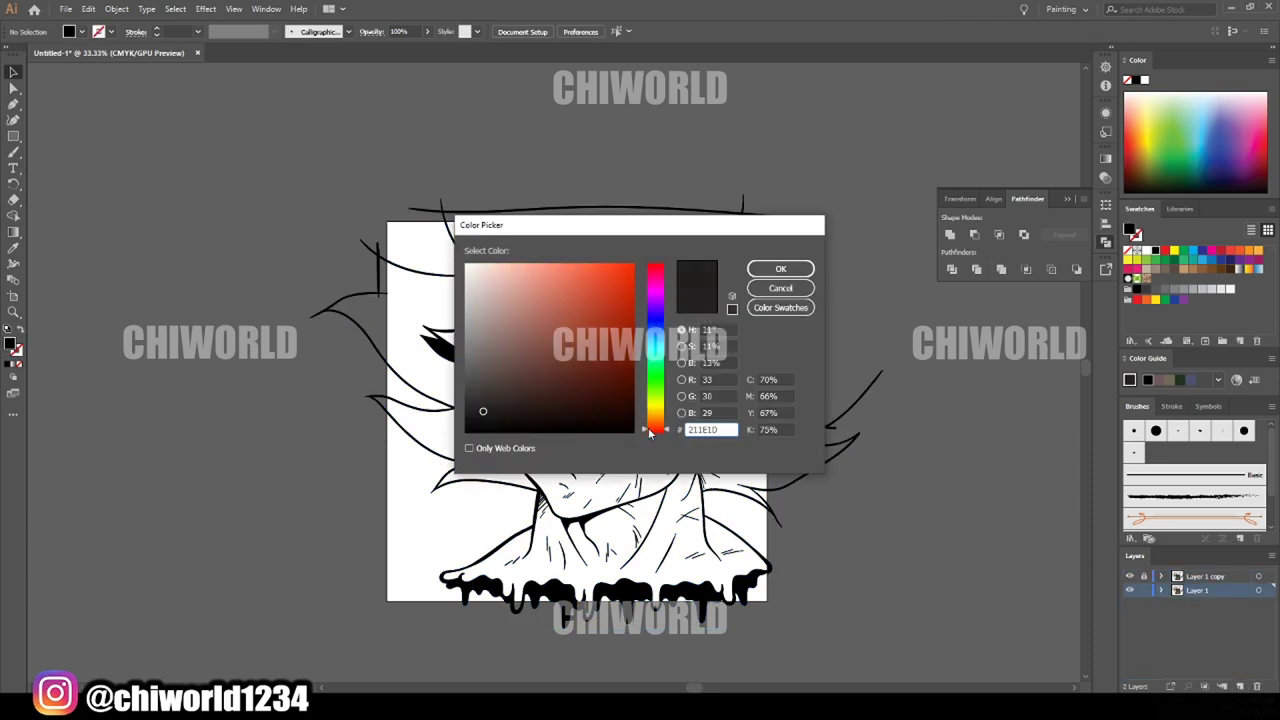
{"action": "left_click", "coordinate": [520, 271]}
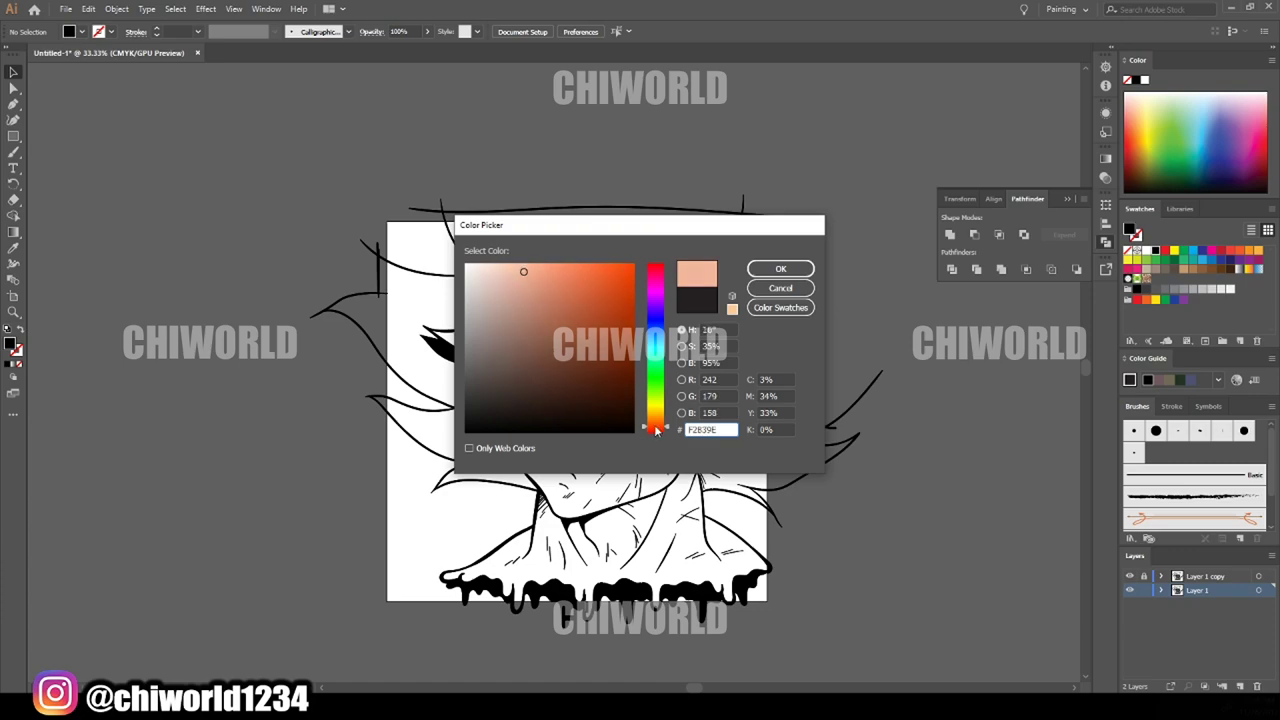
{"action": "left_click", "coordinate": [781, 268]}
{"action": "key", "text": "m"}
{"action": "left_click_drag", "start_coordinate": [271, 165], "coordinate": [896, 638]}
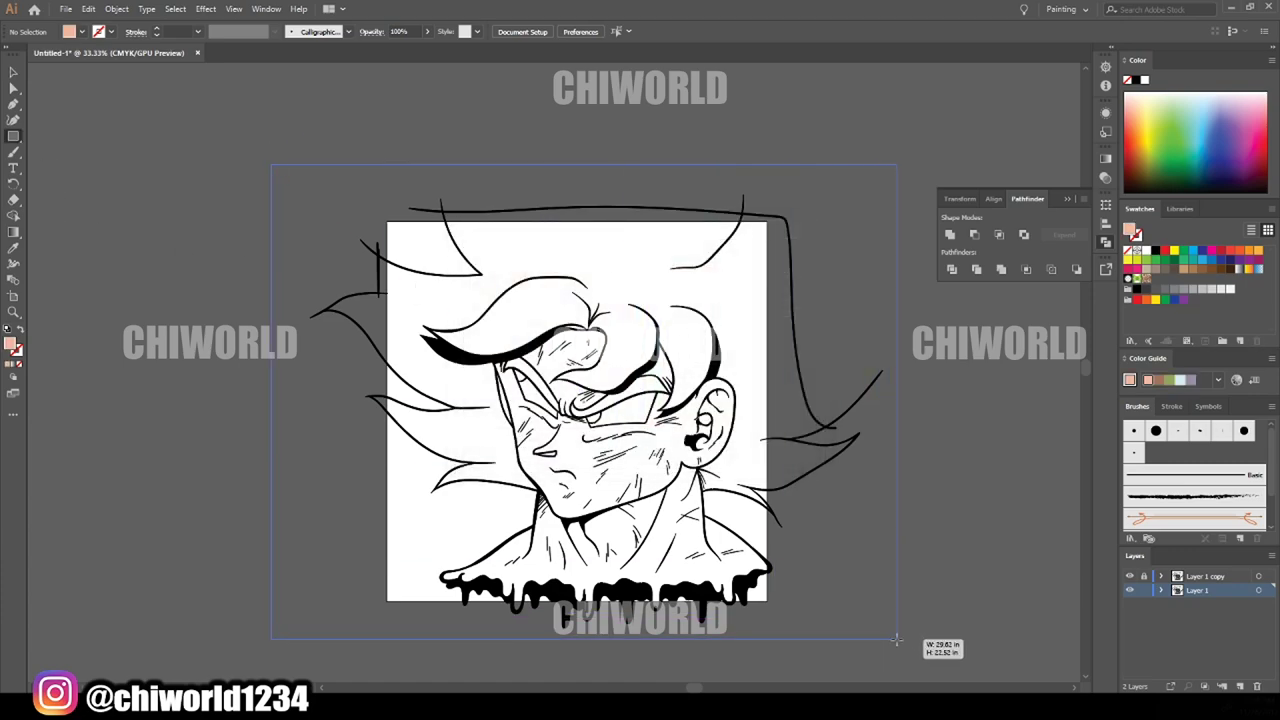
{"action": "right_click", "coordinate": [302, 258]}
{"action": "left_click", "coordinate": [510, 530]}
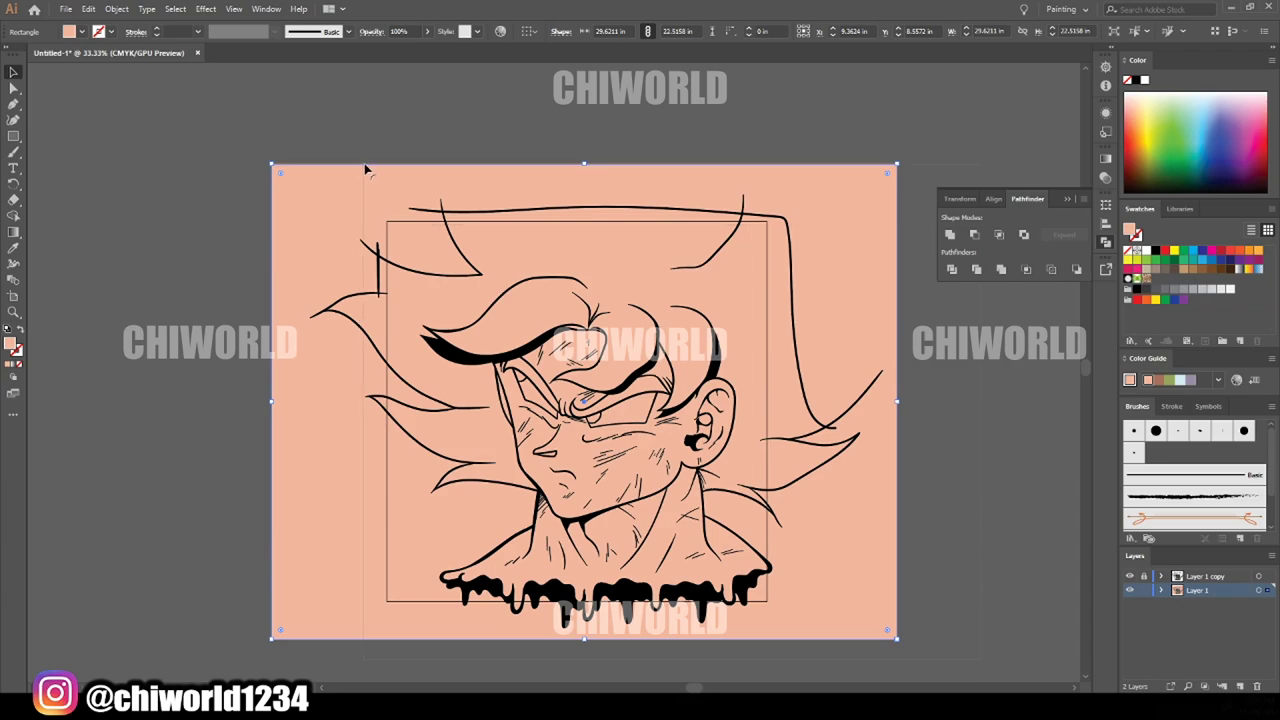
Select all artwork and enter its group to edit individual pieces
{"action": "key", "text": "ctrl+a"}
{"action": "right_click", "coordinate": [857, 260]}
{"action": "left_click", "coordinate": [859, 276]}
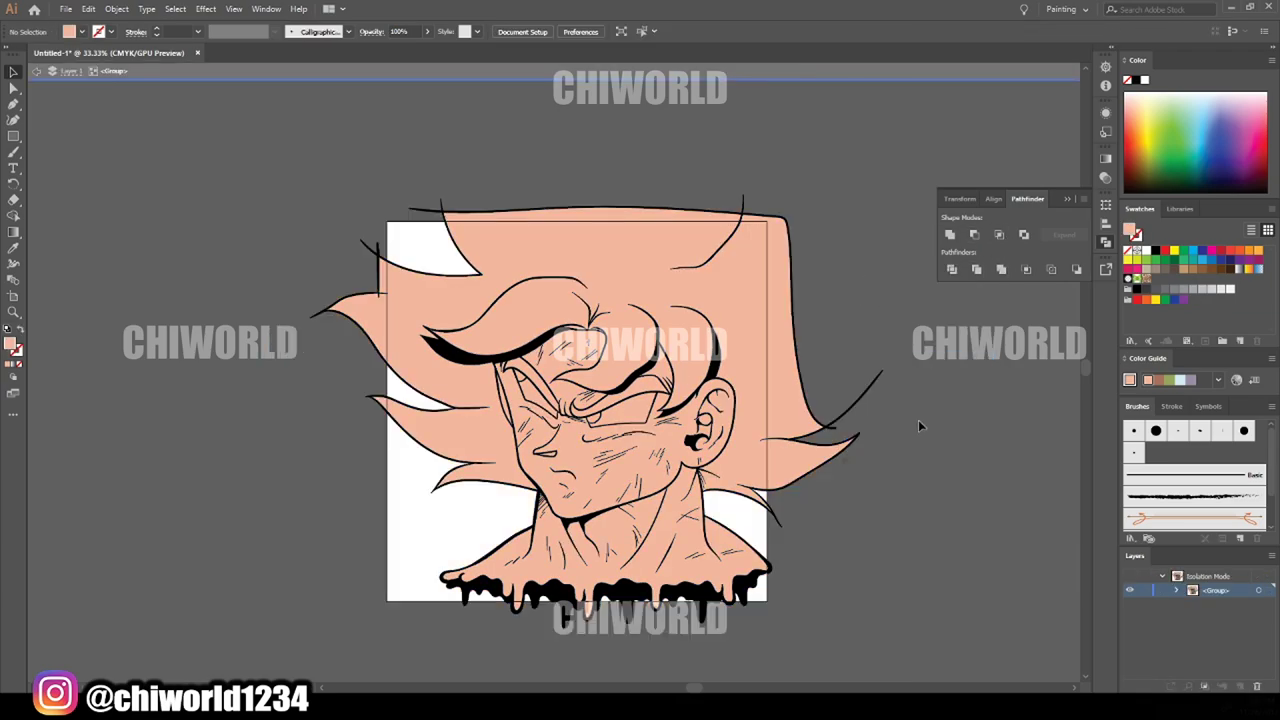
{"action": "key", "text": "ctrl+plus"}
Fill the hair shapes light orange FFD278, then refine them to FFC661
{"action": "left_click", "coordinate": [778, 135]}
{"action": "left_click", "coordinate": [690, 314], "text": "shift"}
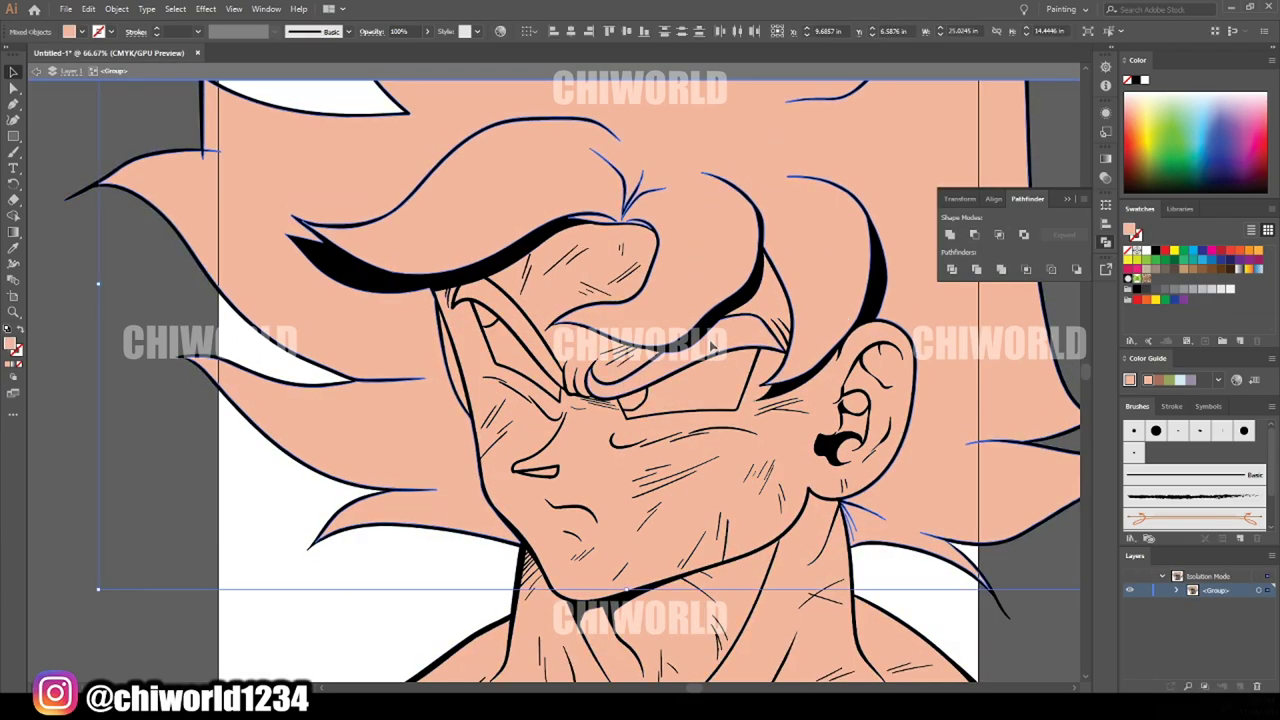
{"action": "left_click", "coordinate": [1165, 252]}
{"action": "double_click", "coordinate": [12, 345]}
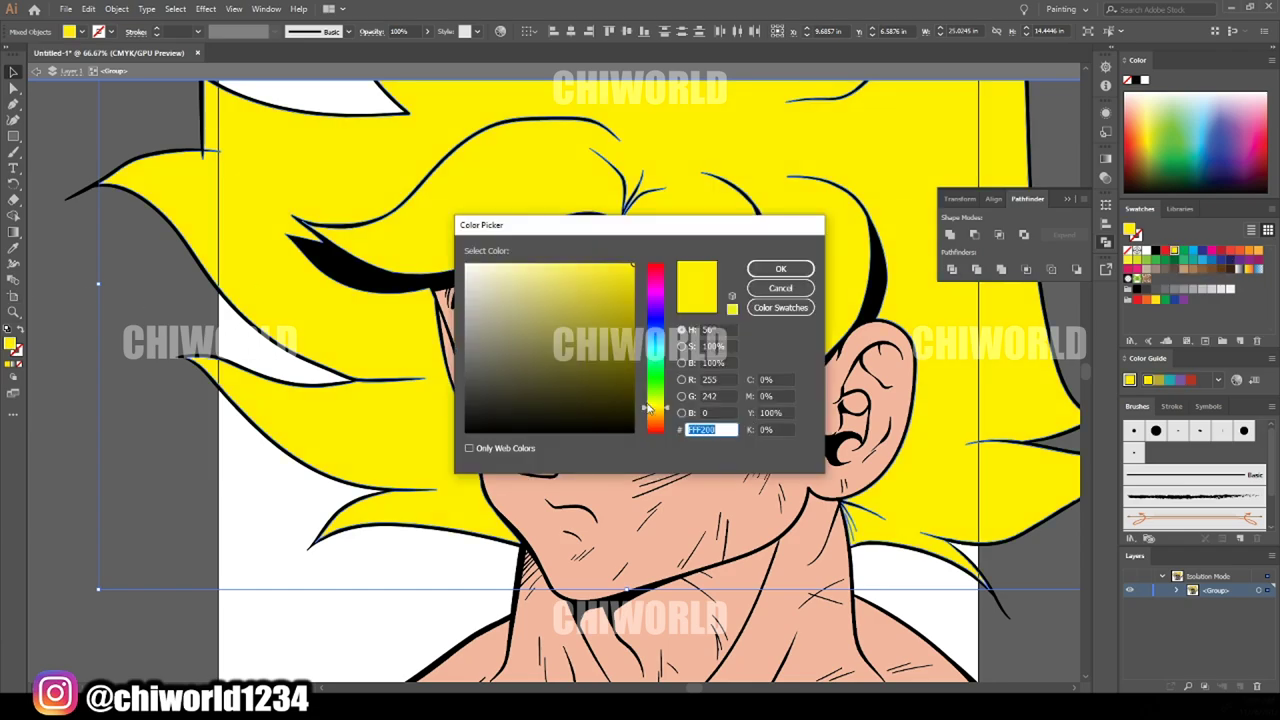
{"action": "type", "text": "FFD278"}
{"action": "left_click", "coordinate": [768, 270]}
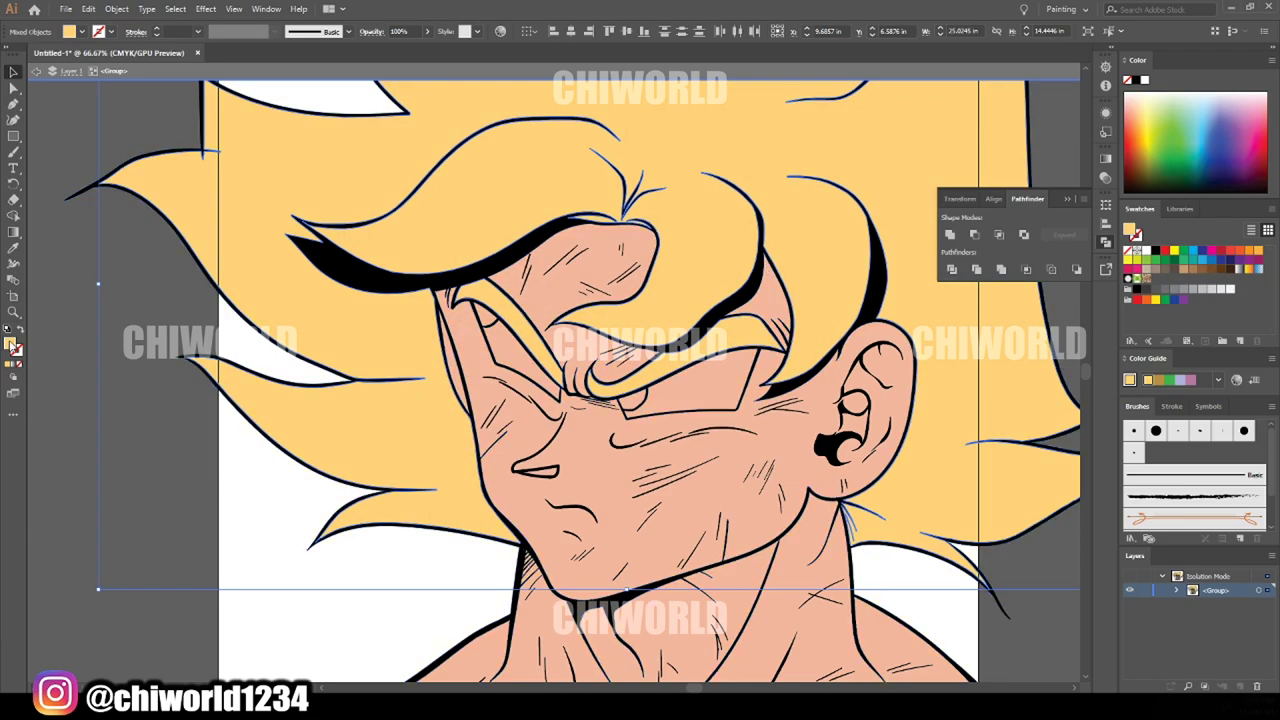
{"action": "double_click", "coordinate": [12, 345]}
{"action": "left_click_drag", "start_coordinate": [555, 262], "coordinate": [569, 263]}
{"action": "left_click", "coordinate": [781, 269]}
Fill the eye whites light grey and both irises green
{"action": "scroll", "coordinate": [242, 494], "scroll_direction": "down", "scroll_amount": 3}
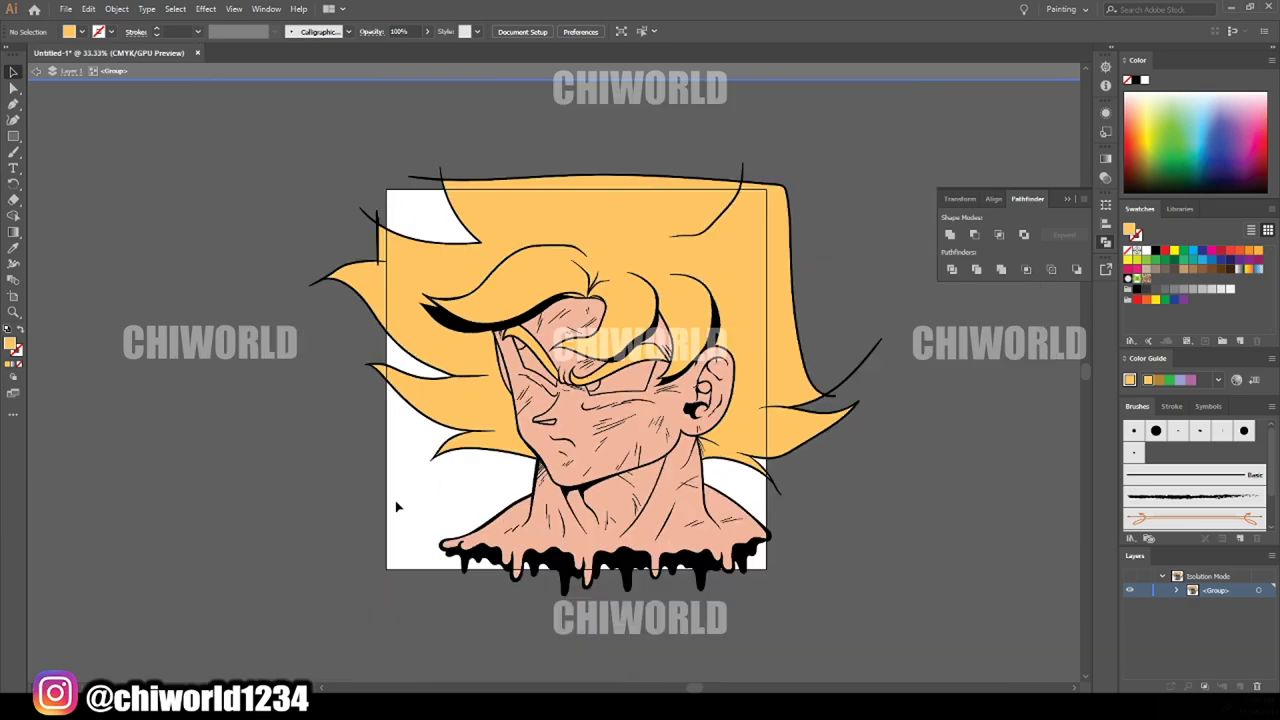
{"action": "scroll", "coordinate": [793, 326], "scroll_direction": "up", "scroll_amount": 5}
{"action": "scroll", "coordinate": [793, 326], "scroll_direction": "up", "scroll_amount": 2}
{"action": "left_click_drag", "start_coordinate": [940, 370], "coordinate": [340, 150]}
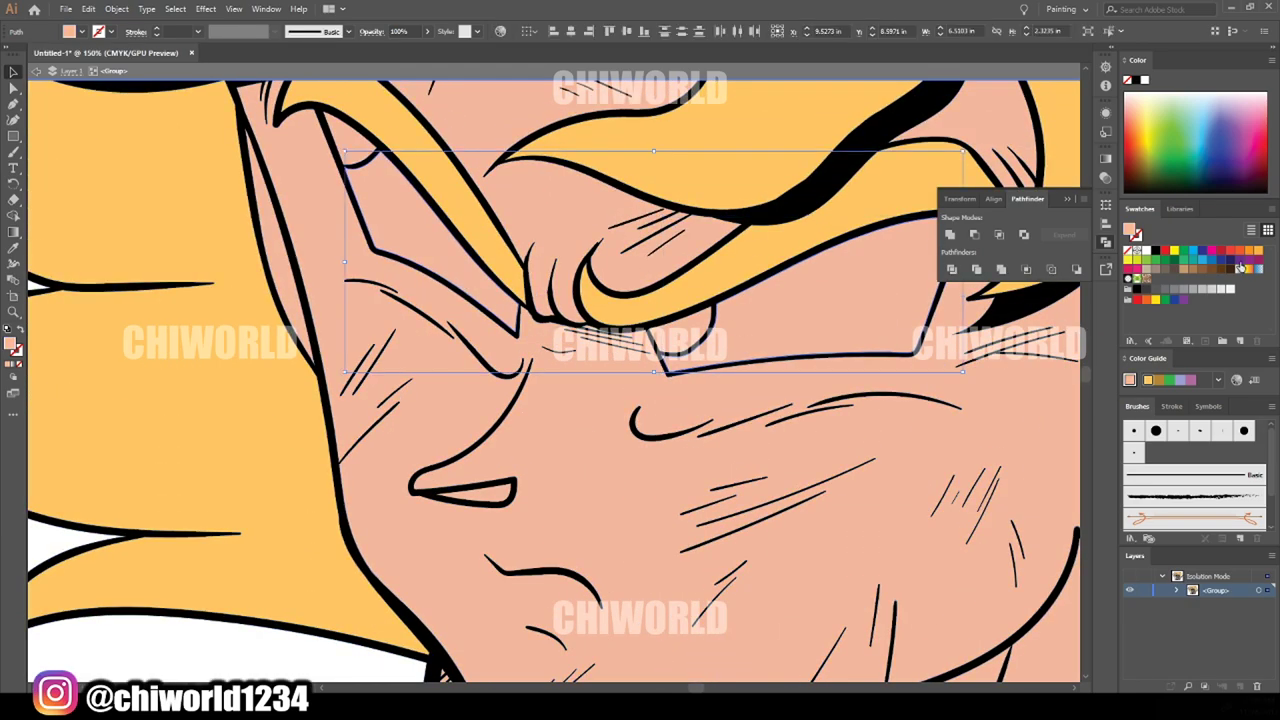
{"action": "left_click", "coordinate": [336, 152], "text": "shift"}
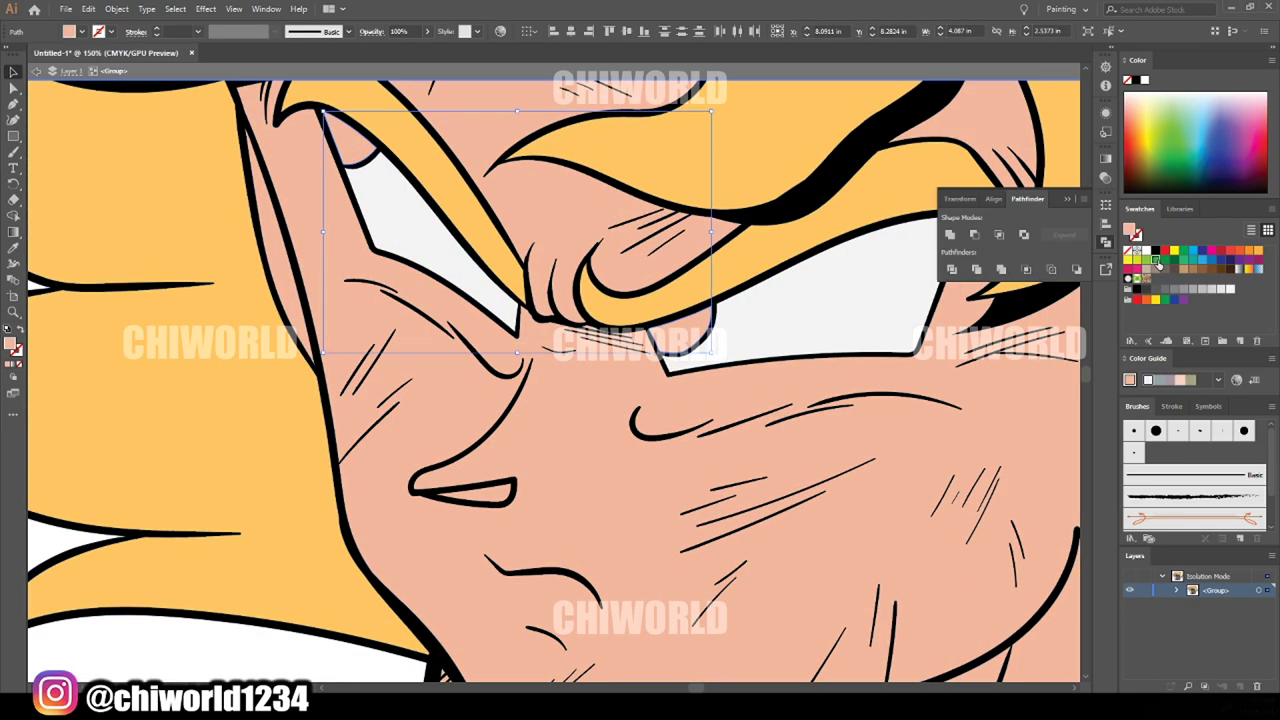
{"action": "left_click", "coordinate": [1155, 260]}
Fill the small nose shape brown, then darken it to a reddish brown
{"action": "left_click", "coordinate": [497, 495]}
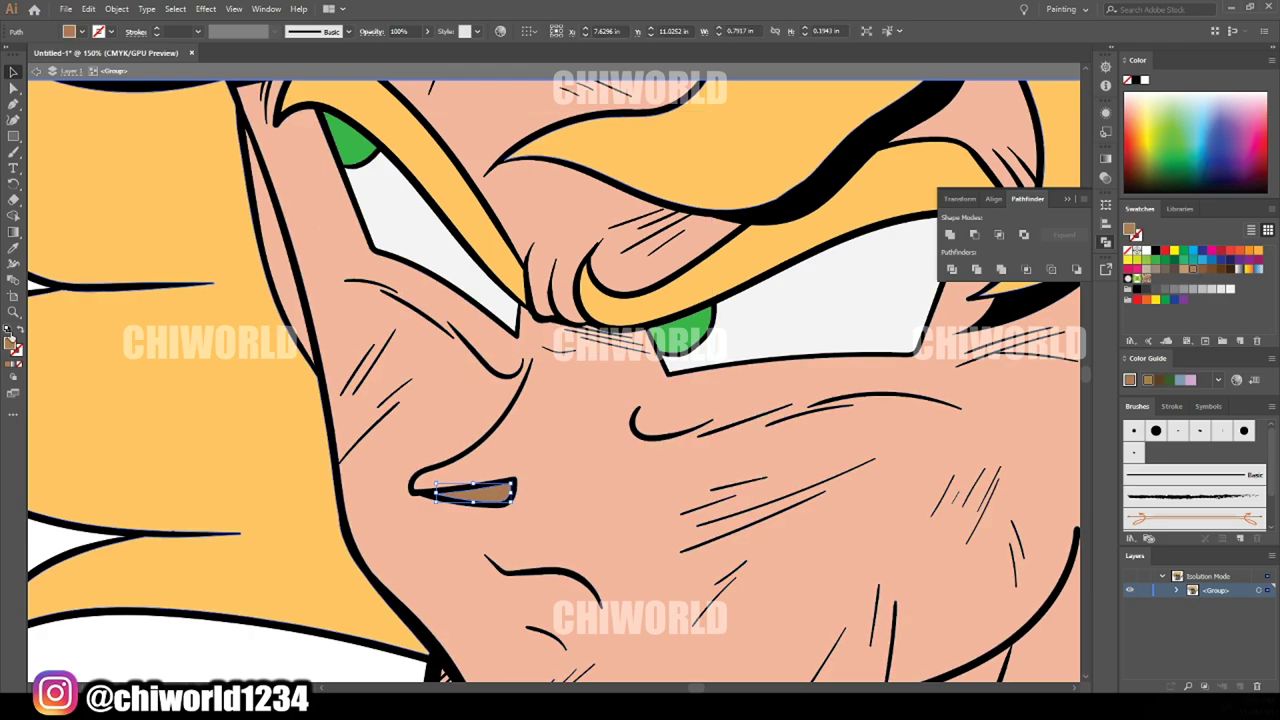
{"action": "double_click", "coordinate": [12, 343]}
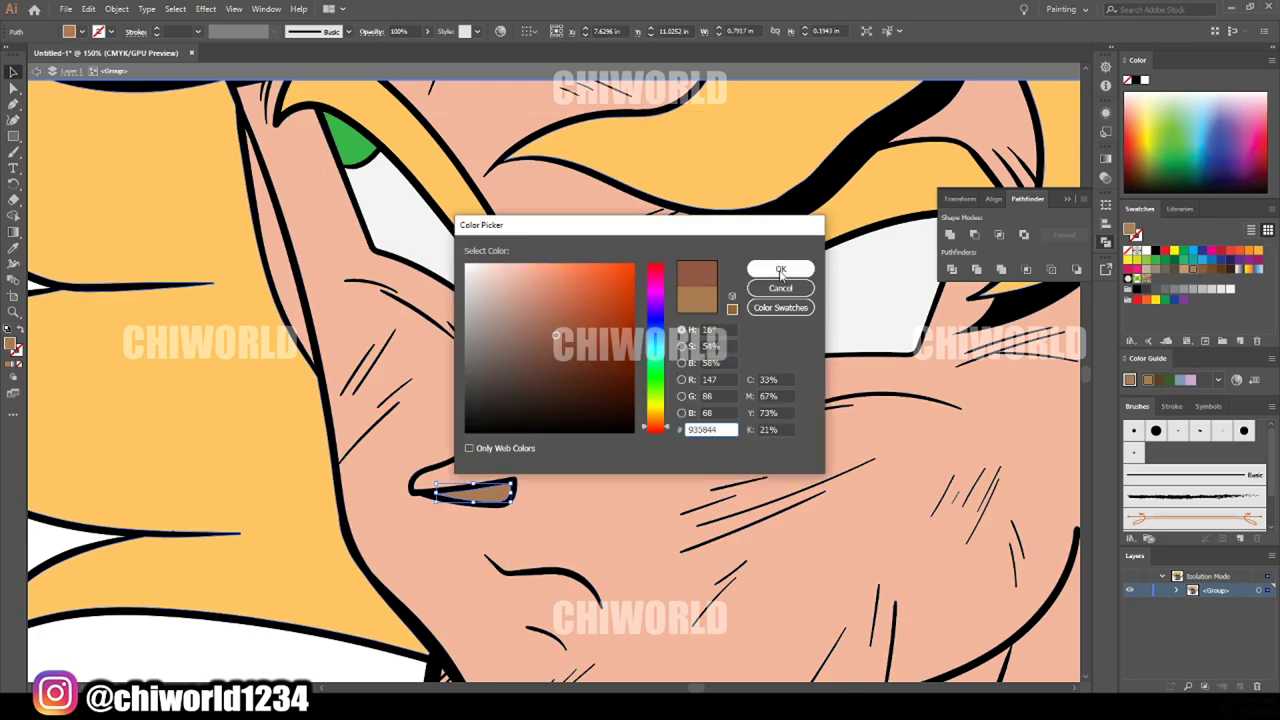
{"action": "left_click", "coordinate": [781, 268]}
{"action": "key", "text": "ctrl+minus"}
{"action": "key", "text": "ctrl+minus"}
{"action": "left_click", "coordinate": [280, 637]}
{"action": "key", "text": "ctrl+minus"}
{"action": "key", "text": "ctrl+plus"}
{"action": "key", "text": "ctrl+plus"}
{"action": "key", "text": "ctrl+plus"}
{"action": "left_click", "coordinate": [410, 438]}
{"action": "double_click", "coordinate": [12, 343]}
{"action": "left_click", "coordinate": [588, 345]}
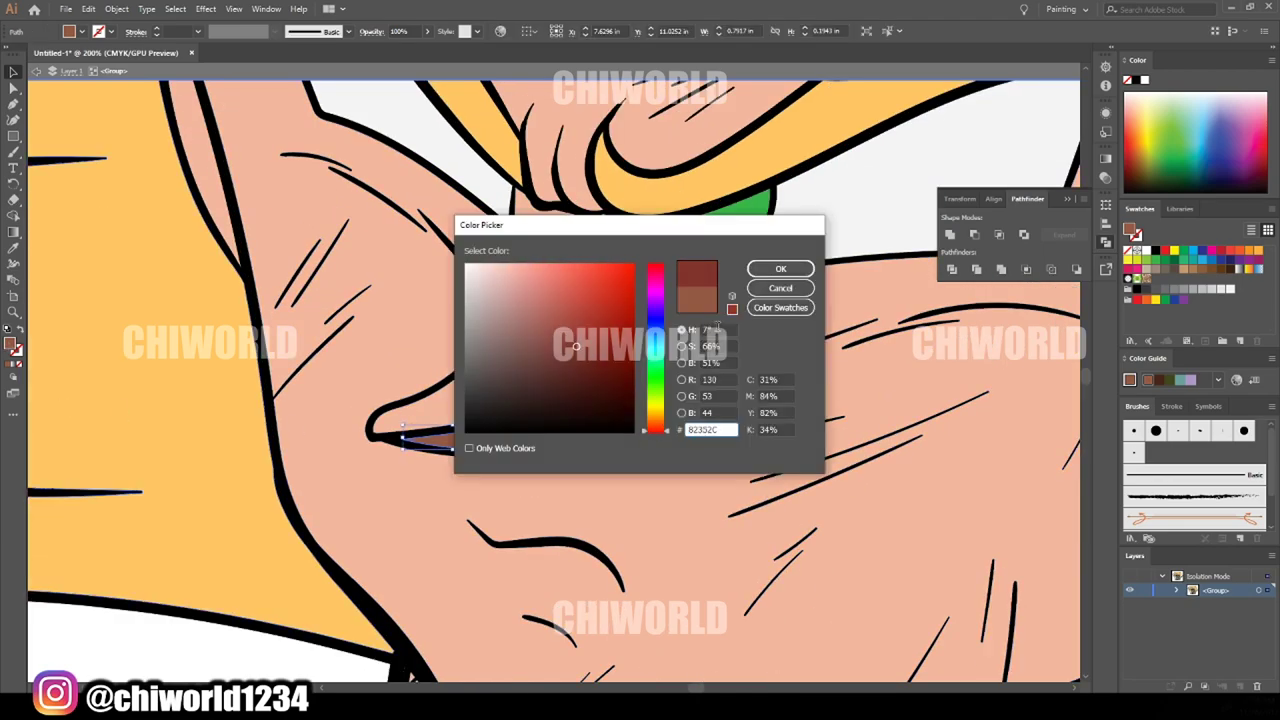
{"action": "key", "text": "Return"}
{"action": "key", "text": "ctrl+minus"}
{"action": "key", "text": "ctrl+minus"}
{"action": "key", "text": "ctrl+minus"}
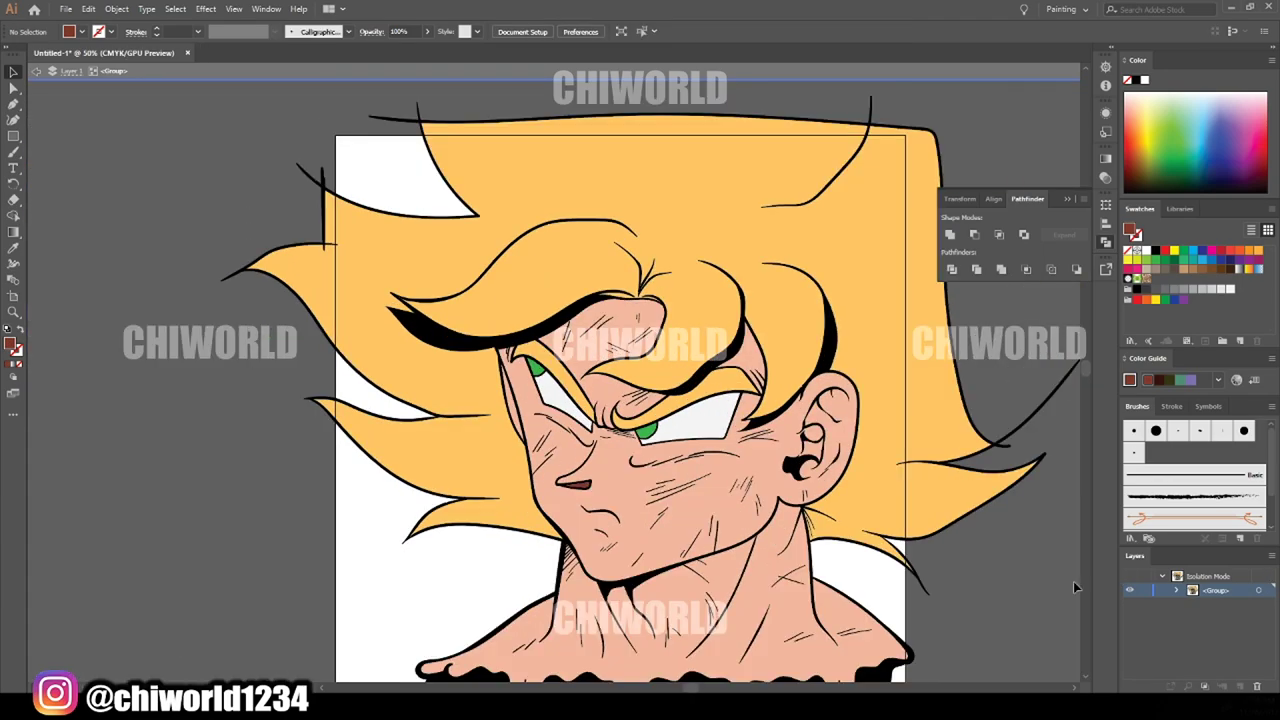
Duplicate Layer 1 and isolate the artwork group on the copied layer
{"action": "key", "text": "Escape"}
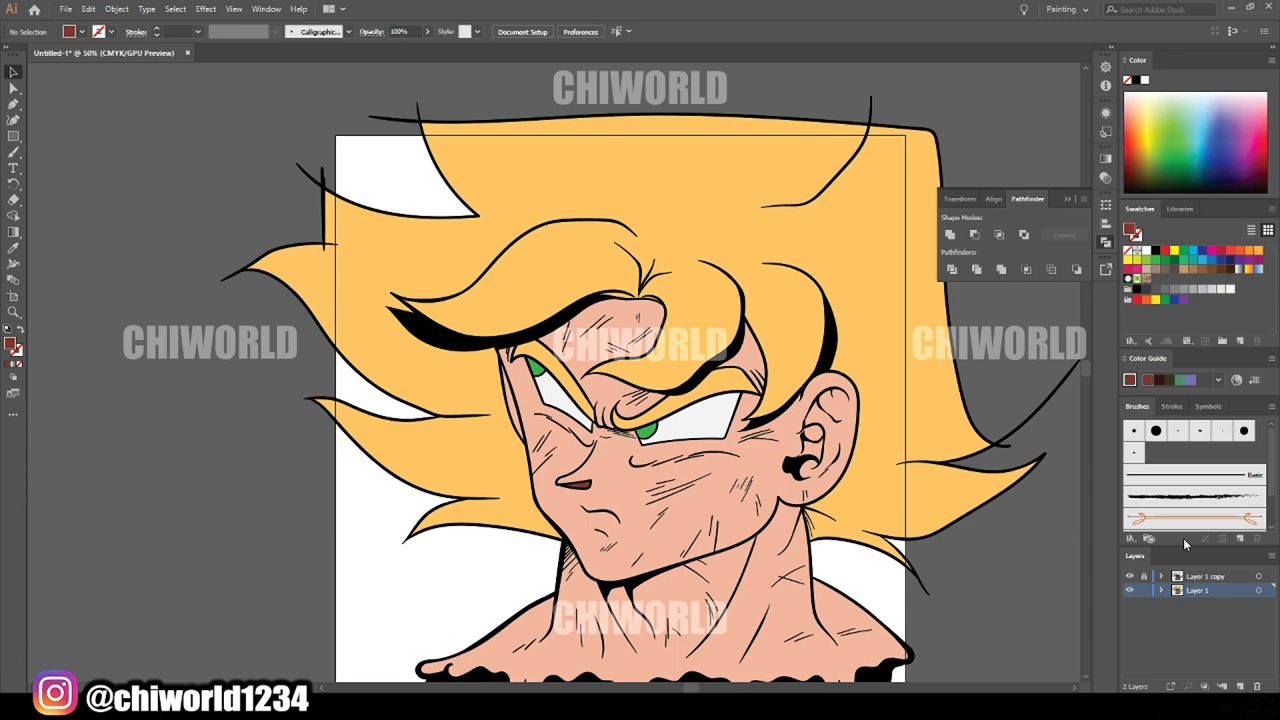
{"action": "left_click_drag", "start_coordinate": [1197, 590], "coordinate": [1240, 686]}
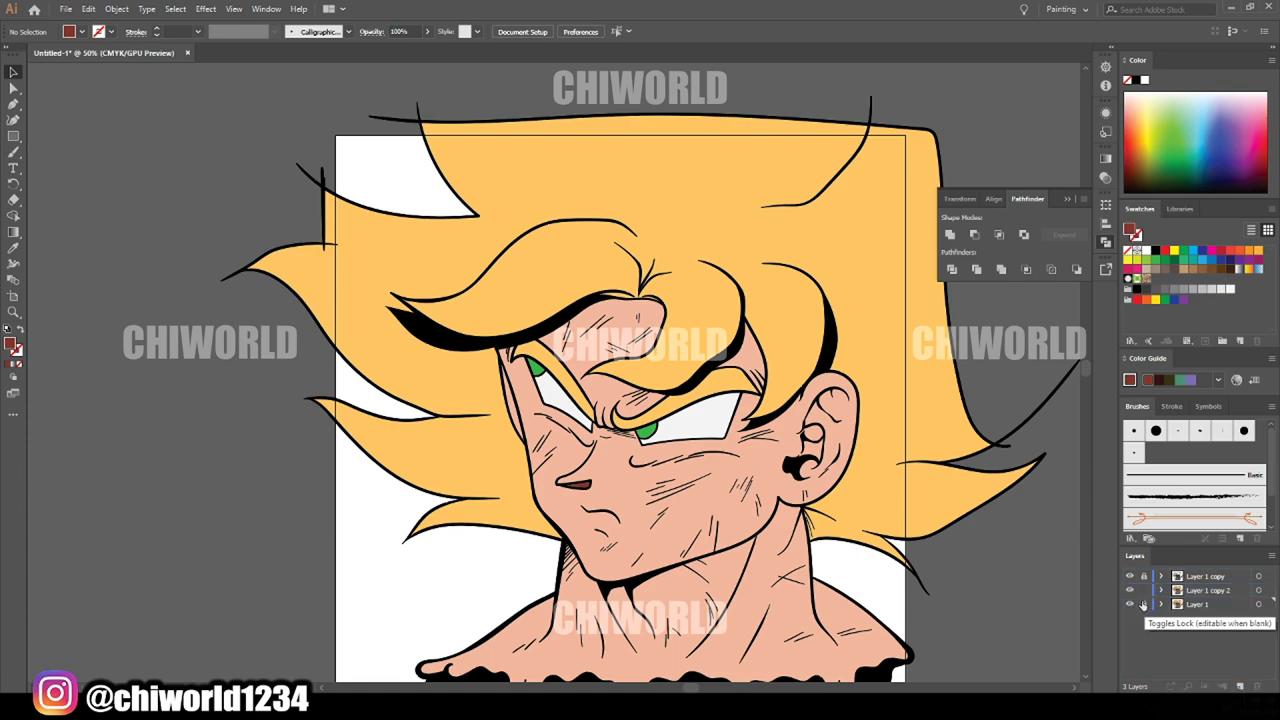
{"action": "left_click", "coordinate": [1210, 590]}
{"action": "right_click", "coordinate": [650, 470]}
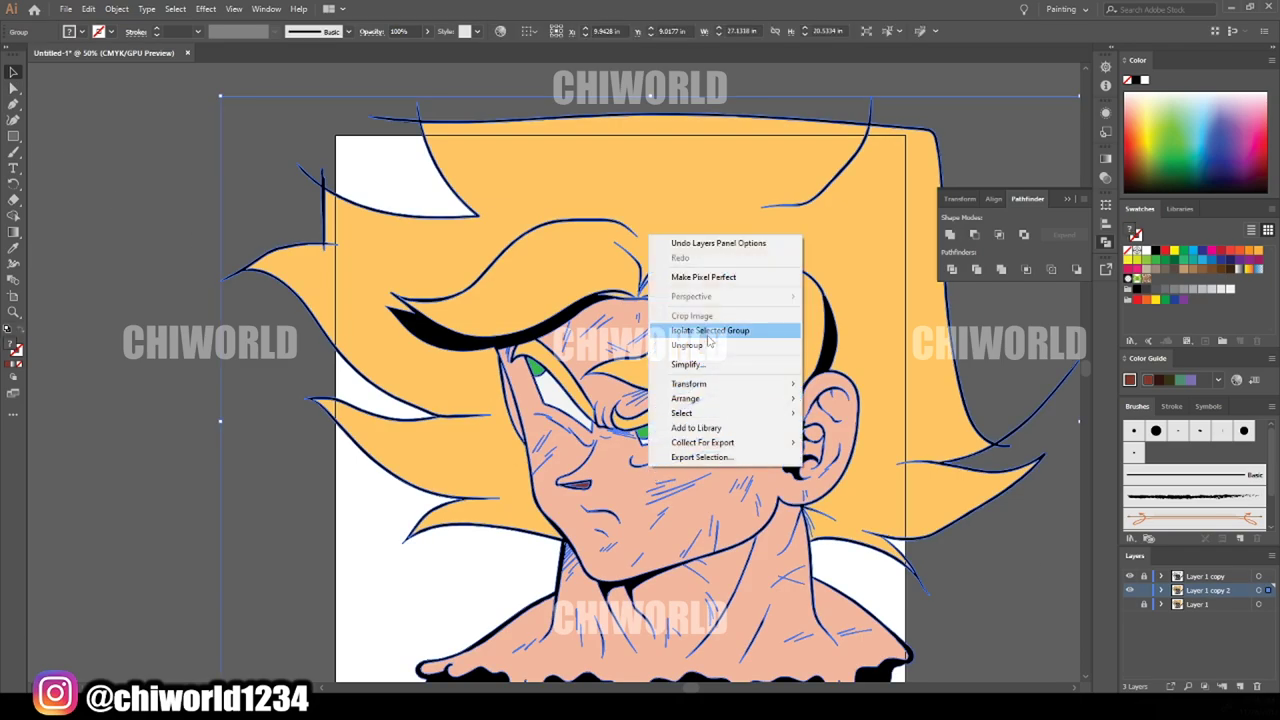
{"action": "left_click", "coordinate": [714, 329]}
Delete the face and neck skin fills from the isolated copy
{"action": "left_click", "coordinate": [660, 470]}
{"action": "key", "text": "Delete"}
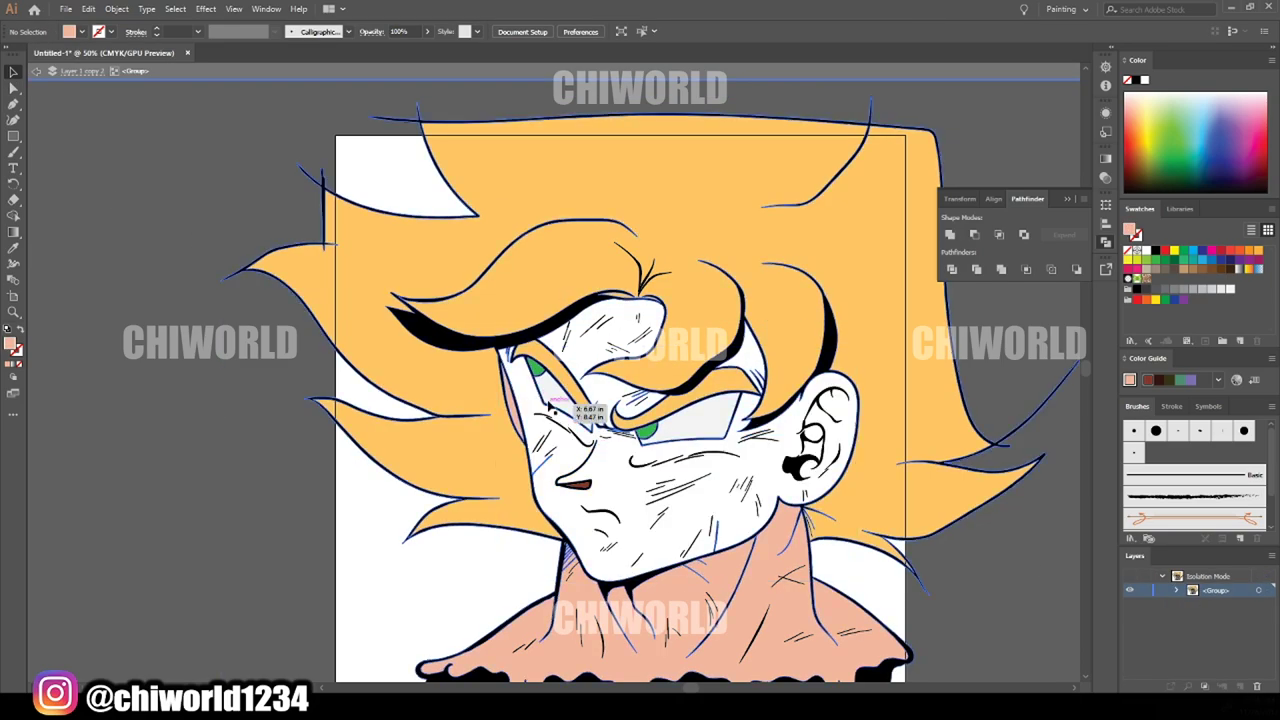
{"action": "scroll", "coordinate": [700, 500], "scroll_direction": "down", "scroll_amount": 1}
{"action": "left_click", "coordinate": [762, 562]}
{"action": "key", "text": "Delete"}
{"action": "scroll", "coordinate": [661, 551], "scroll_direction": "down", "scroll_amount": 2}
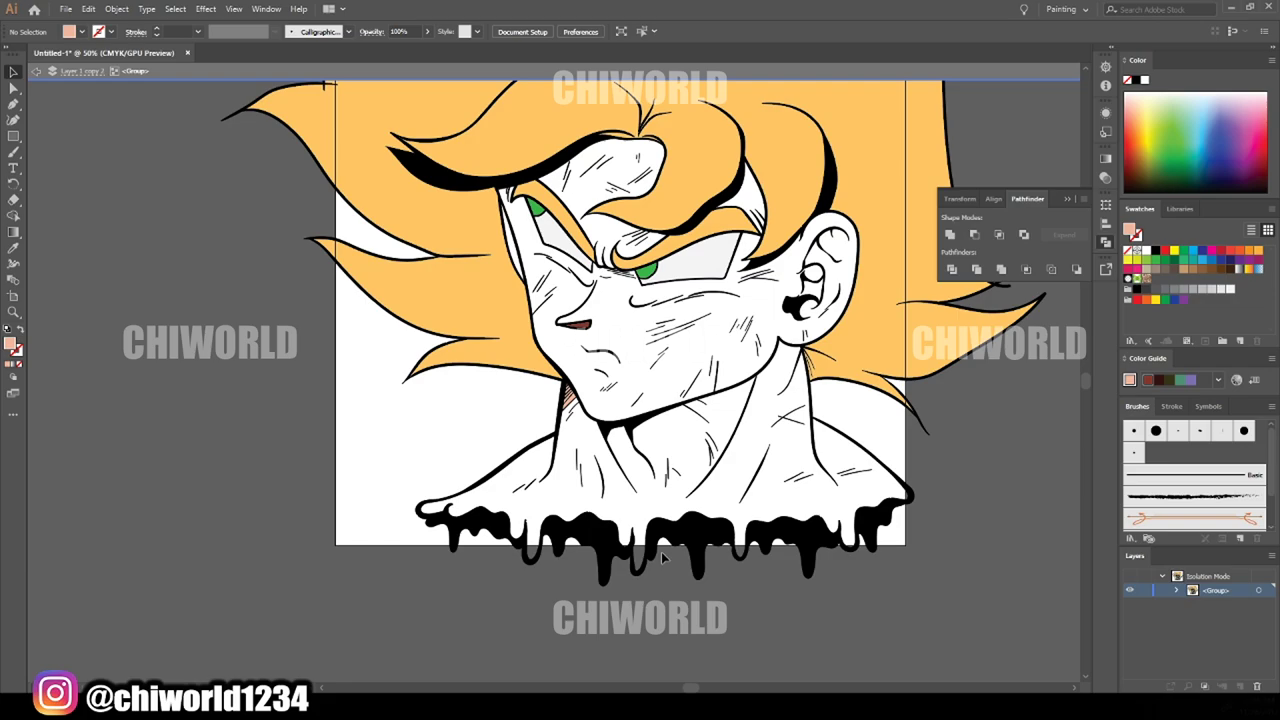
{"action": "scroll", "coordinate": [661, 551], "scroll_direction": "up", "scroll_amount": 5}
{"action": "scroll", "coordinate": [700, 350], "scroll_direction": "up", "scroll_amount": 3}
Remove the leftover neck skin piece and pink stripe fills, then add a new empty layer
{"action": "left_click", "coordinate": [705, 305]}
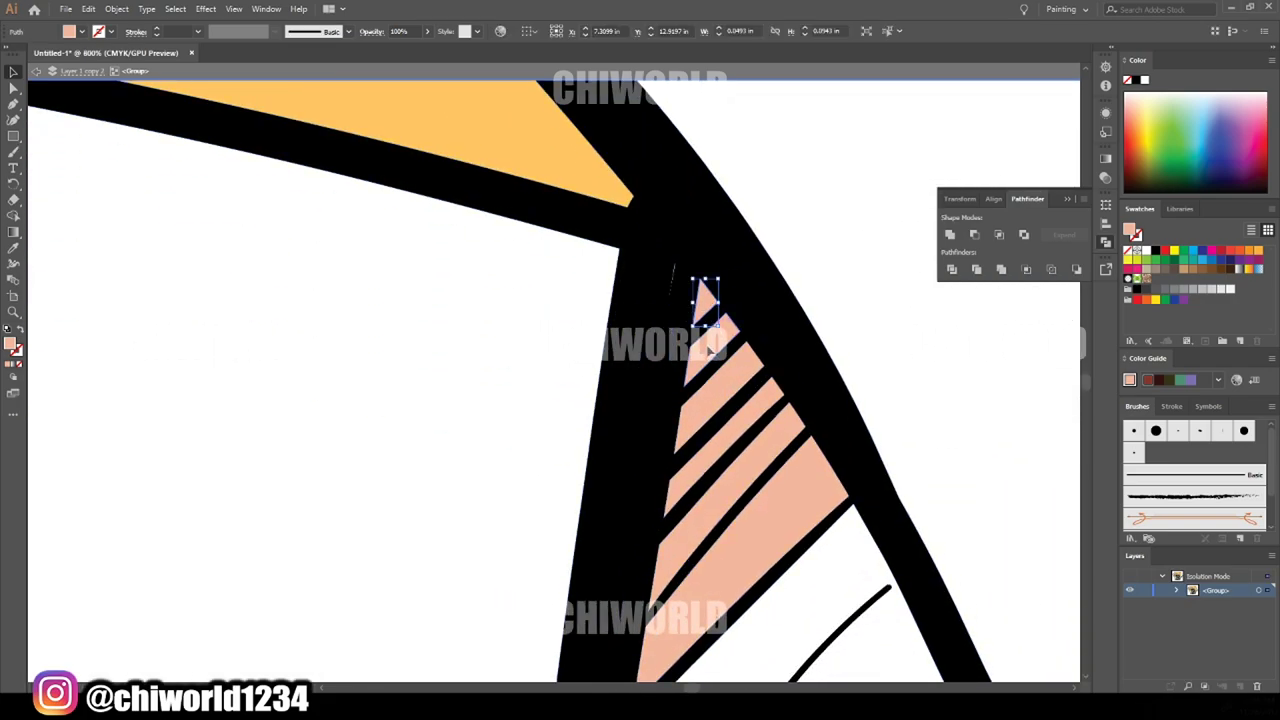
{"action": "left_click", "coordinate": [720, 443], "text": "shift"}
{"action": "left_click", "coordinate": [771, 500], "text": "shift"}
{"action": "key", "text": "Delete"}
{"action": "key", "text": "Escape"}
{"action": "scroll", "coordinate": [487, 433], "scroll_direction": "down", "scroll_amount": 2, "text": "alt"}
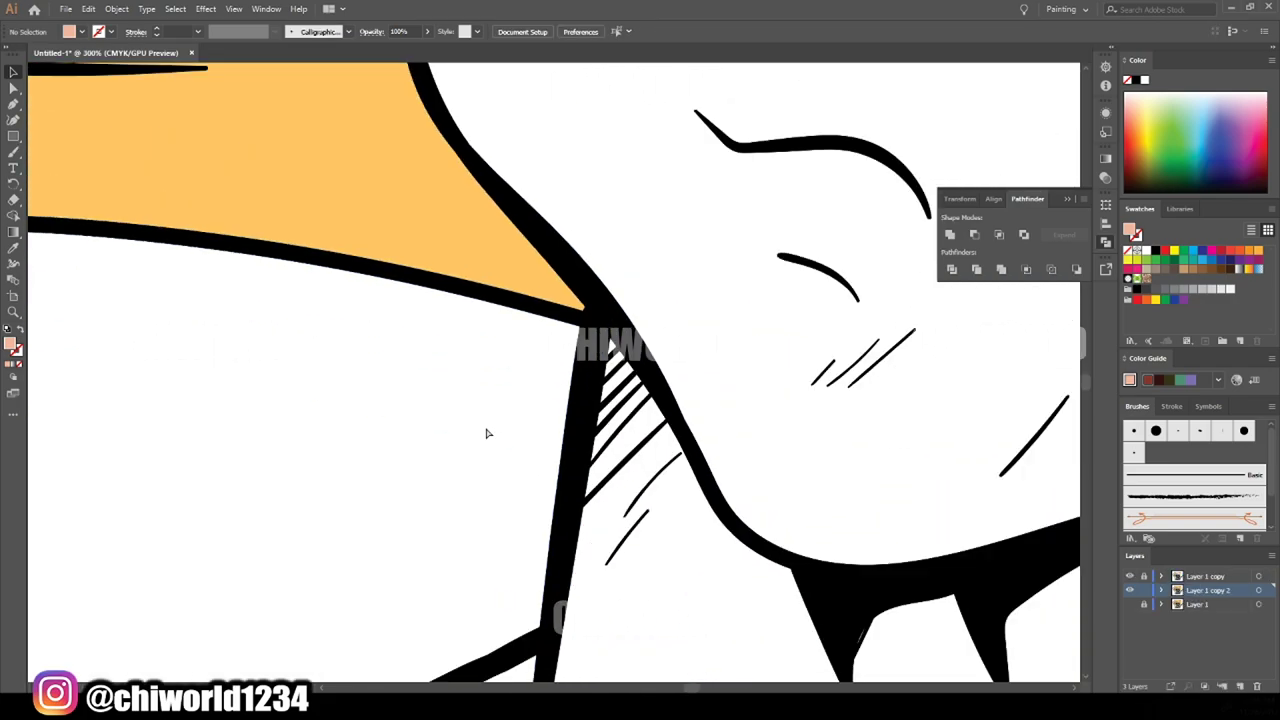
{"action": "scroll", "coordinate": [487, 433], "scroll_direction": "down", "scroll_amount": 3, "text": "alt"}
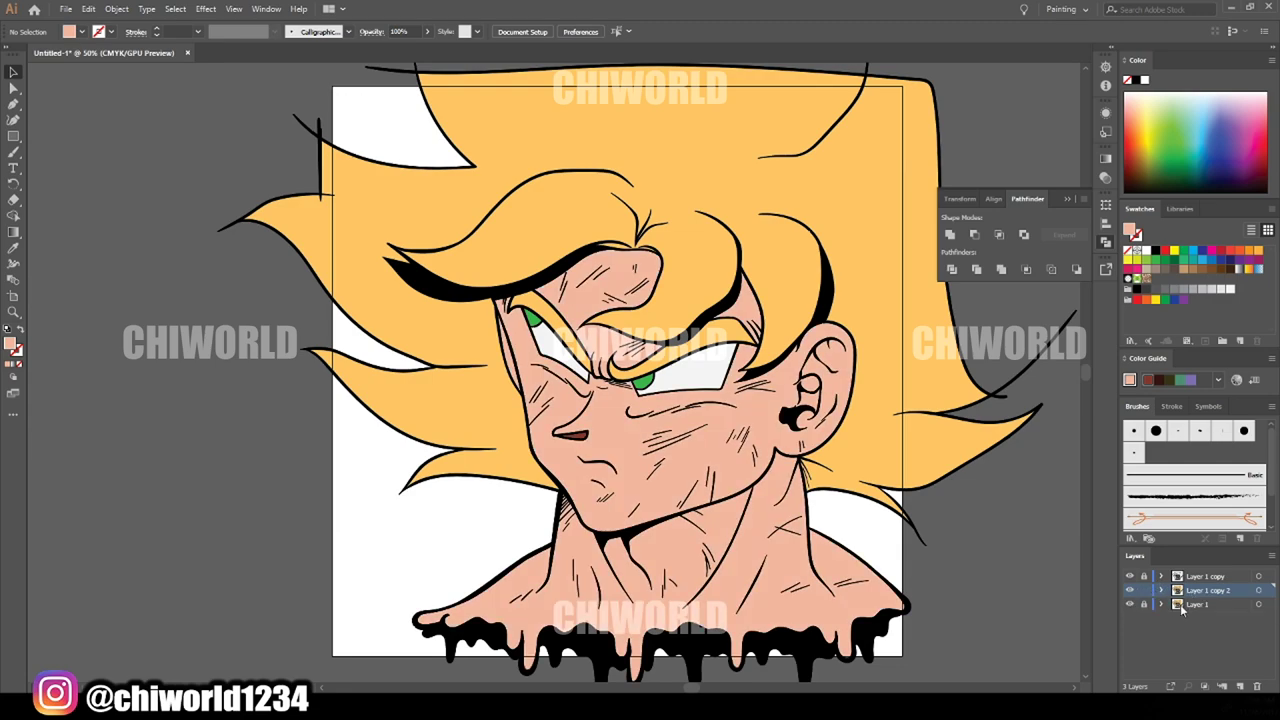
{"action": "left_click", "coordinate": [1254, 686], "text": "ctrl"}
Set the fill to a darker salmon shadow tone based on the skin colour
{"action": "key", "text": "i"}
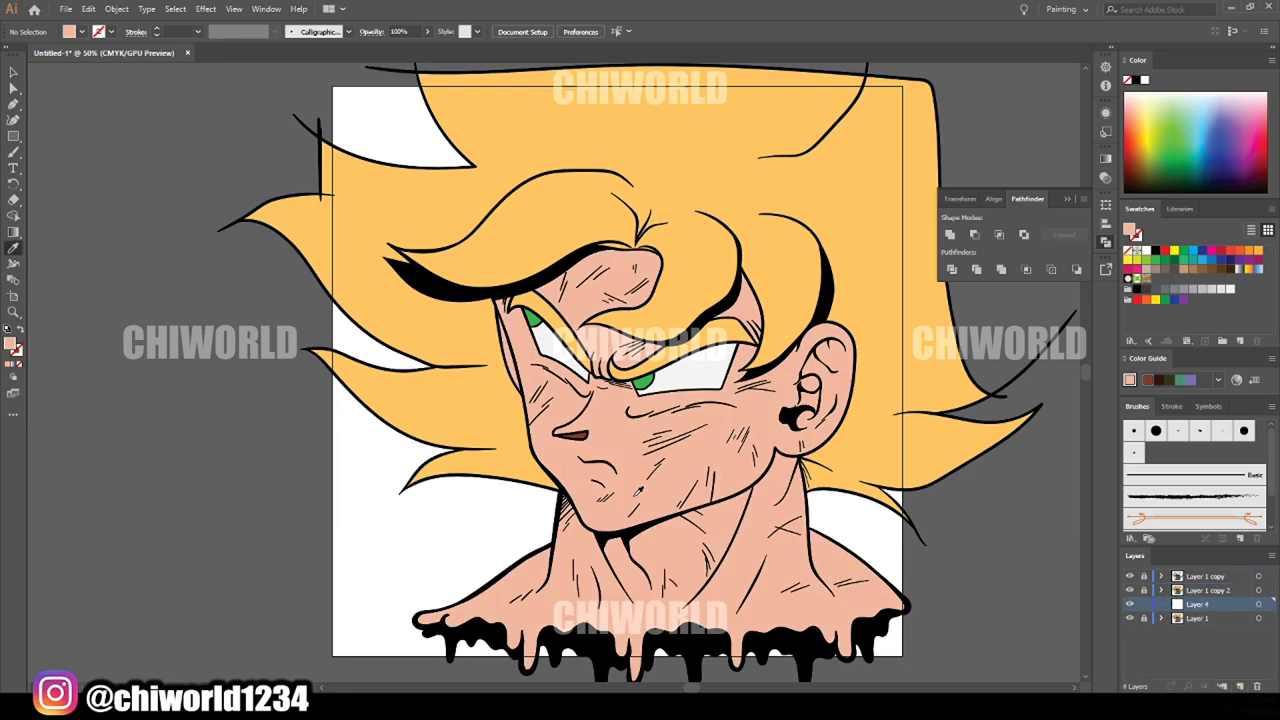
{"action": "left_click_drag", "start_coordinate": [8, 166], "coordinate": [60, 152]}
{"action": "double_click", "coordinate": [12, 345]}
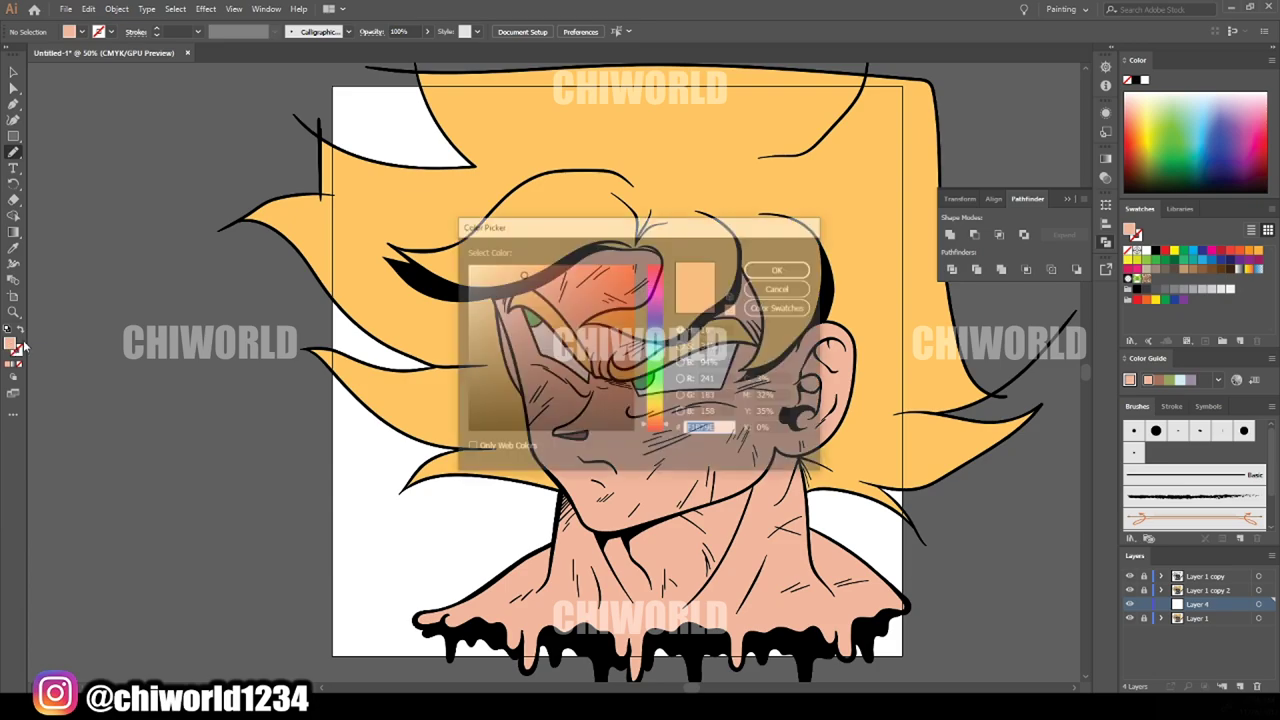
{"action": "left_click", "coordinate": [532, 324]}
{"action": "left_click", "coordinate": [551, 295]}
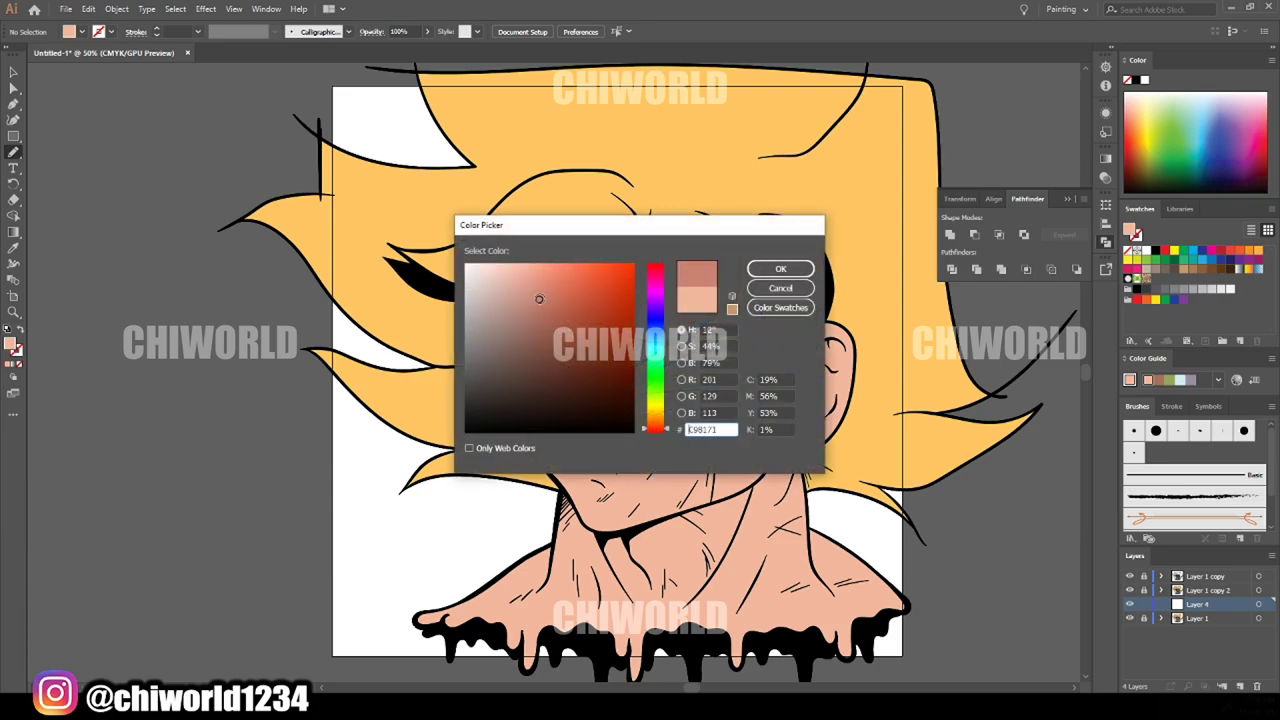
{"action": "left_click", "coordinate": [780, 269]}
Paint salmon shadows along the nose, beside it, and over the eye and brow
{"action": "scroll", "coordinate": [545, 506], "scroll_direction": "up", "scroll_amount": 1}
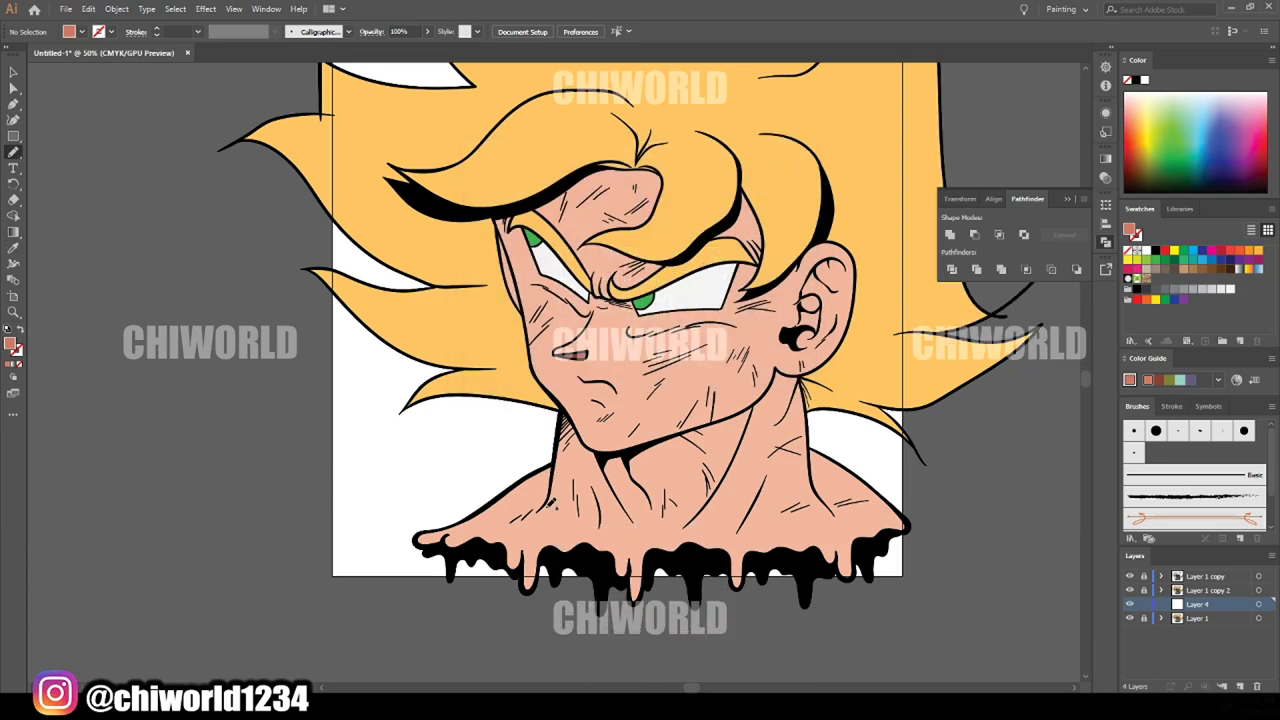
{"action": "scroll", "coordinate": [545, 506], "scroll_direction": "up", "scroll_amount": 3}
{"action": "scroll", "coordinate": [545, 506], "scroll_direction": "up", "scroll_amount": 2}
{"action": "mouse_move", "coordinate": [462, 440]}
{"action": "left_mouse_down"}
{"action": "mouse_move", "coordinate": [658, 475]}
{"action": "mouse_move", "coordinate": [540, 440]}
{"action": "mouse_move", "coordinate": [566, 615]}
{"action": "left_mouse_up"}
{"action": "scroll", "coordinate": [545, 505], "scroll_direction": "up", "scroll_amount": 3}
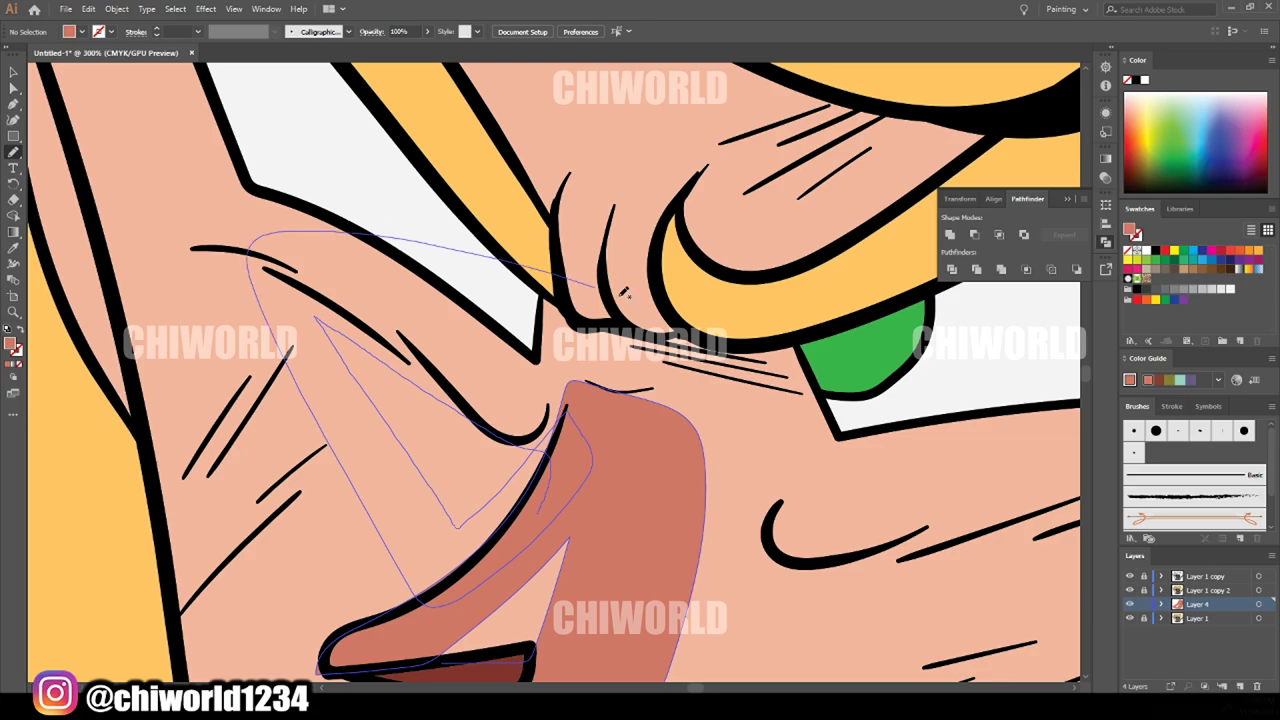
{"action": "scroll", "coordinate": [560, 400], "scroll_direction": "down", "scroll_amount": 5}
{"action": "scroll", "coordinate": [560, 400], "scroll_direction": "up", "scroll_amount": 1}
{"action": "left_click_drag", "start_coordinate": [302, 278], "coordinate": [400, 405]}
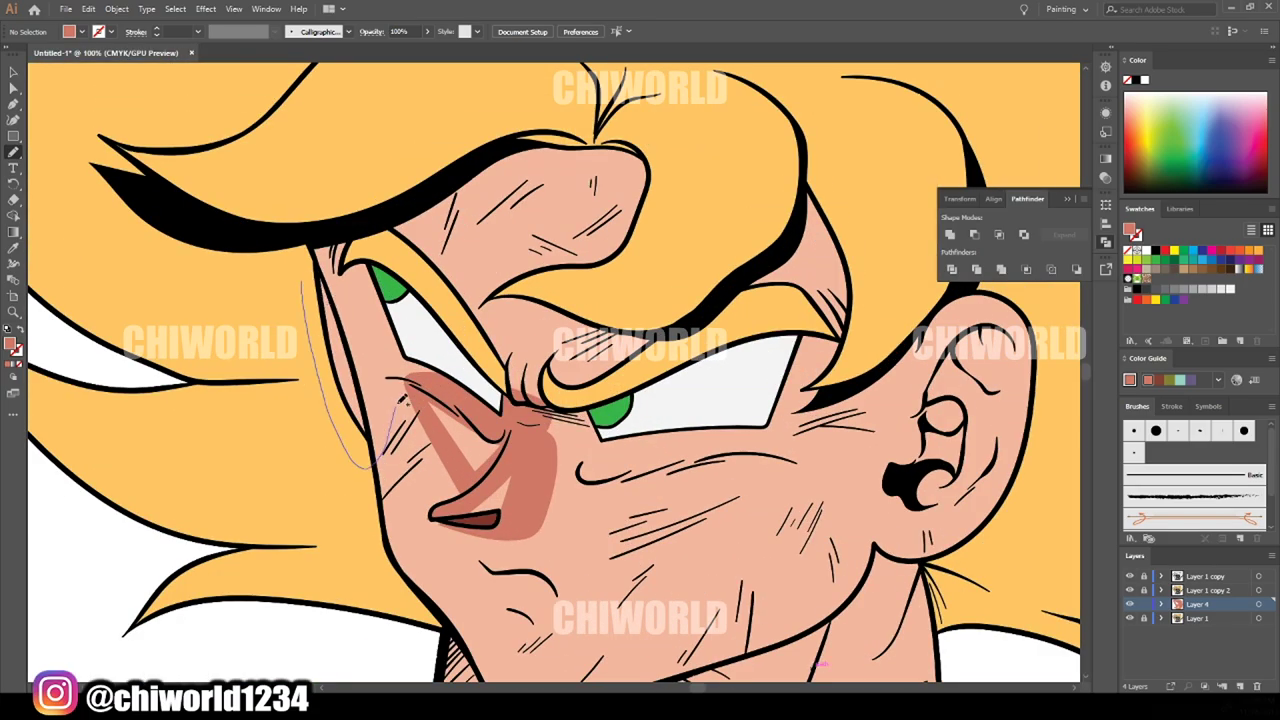
{"action": "left_click_drag", "start_coordinate": [530, 420], "coordinate": [300, 190]}
Shade from nose to brow, the cheek and chin, leaving a small chin highlight
{"action": "scroll", "coordinate": [793, 507], "scroll_direction": "down", "scroll_amount": 3}
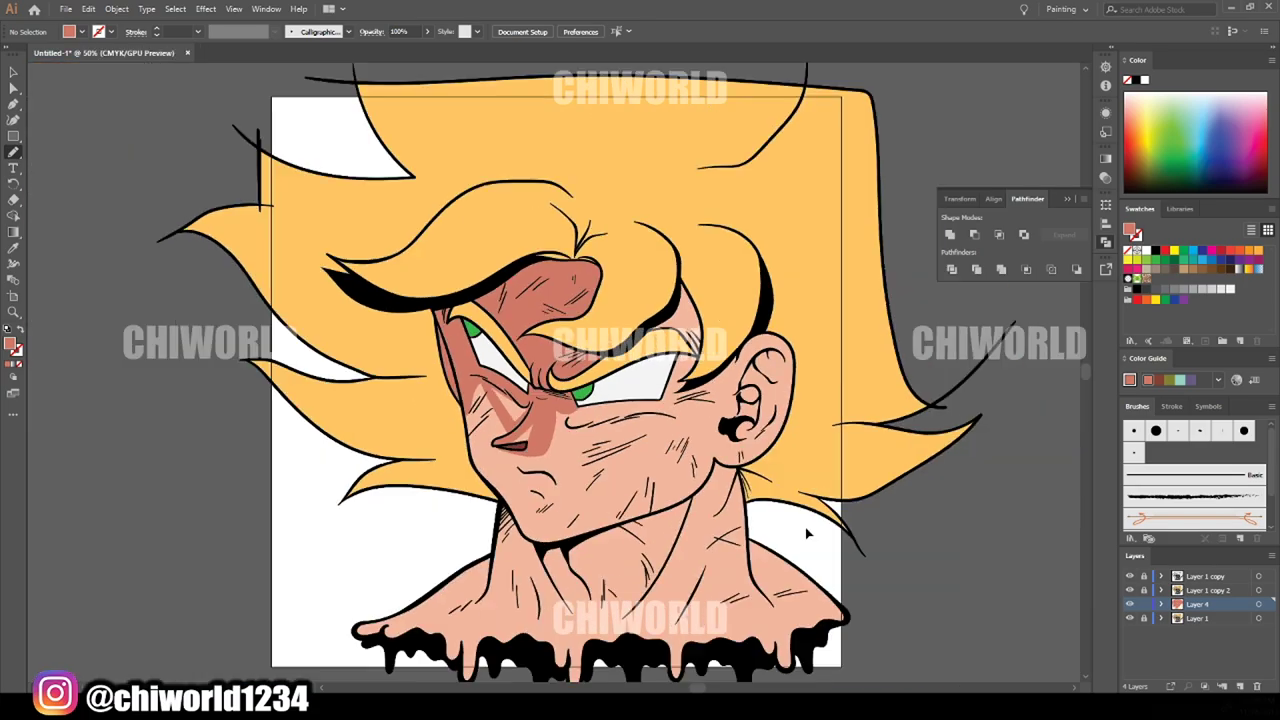
{"action": "scroll", "coordinate": [793, 507], "scroll_direction": "up", "scroll_amount": 1}
{"action": "scroll", "coordinate": [793, 507], "scroll_direction": "left", "scroll_amount": 1}
{"action": "left_click_drag", "start_coordinate": [521, 307], "coordinate": [490, 448]}
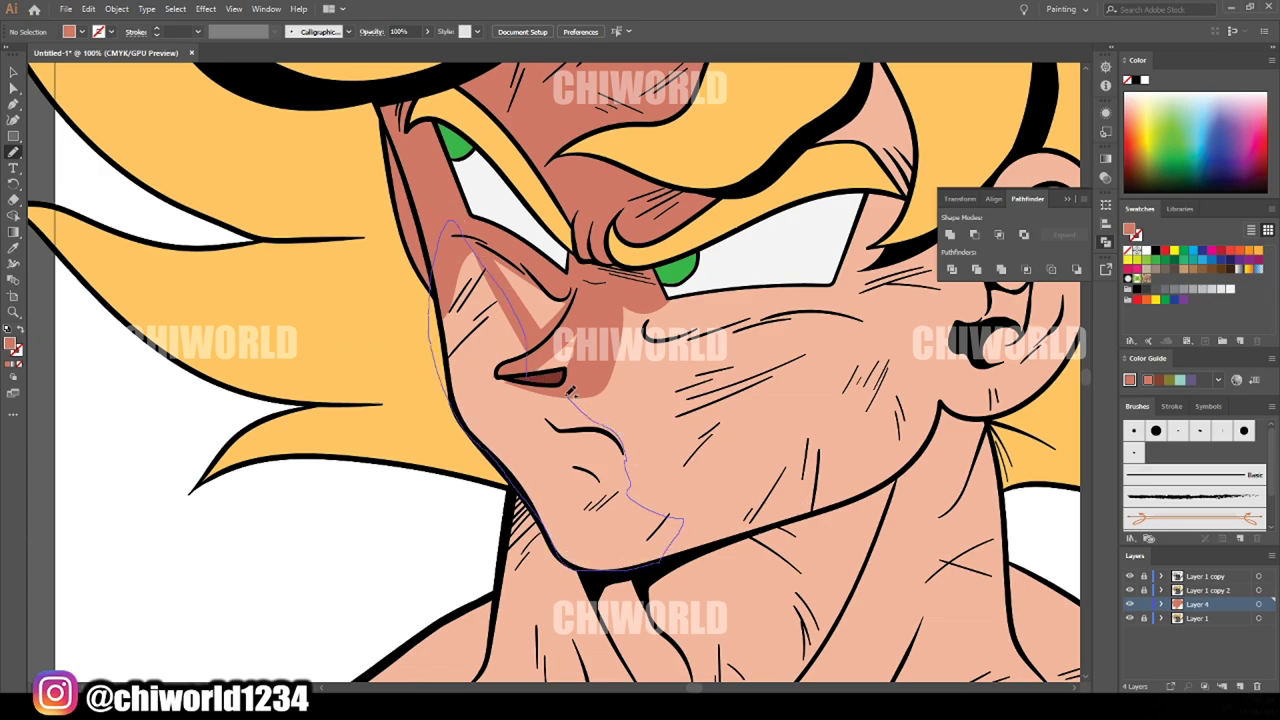
{"action": "left_click_drag", "start_coordinate": [570, 392], "coordinate": [566, 388]}
{"action": "left_click_drag", "start_coordinate": [632, 468], "coordinate": [592, 400]}
{"action": "key", "text": "ctrl+0"}
{"action": "key", "text": "ctrl+1"}
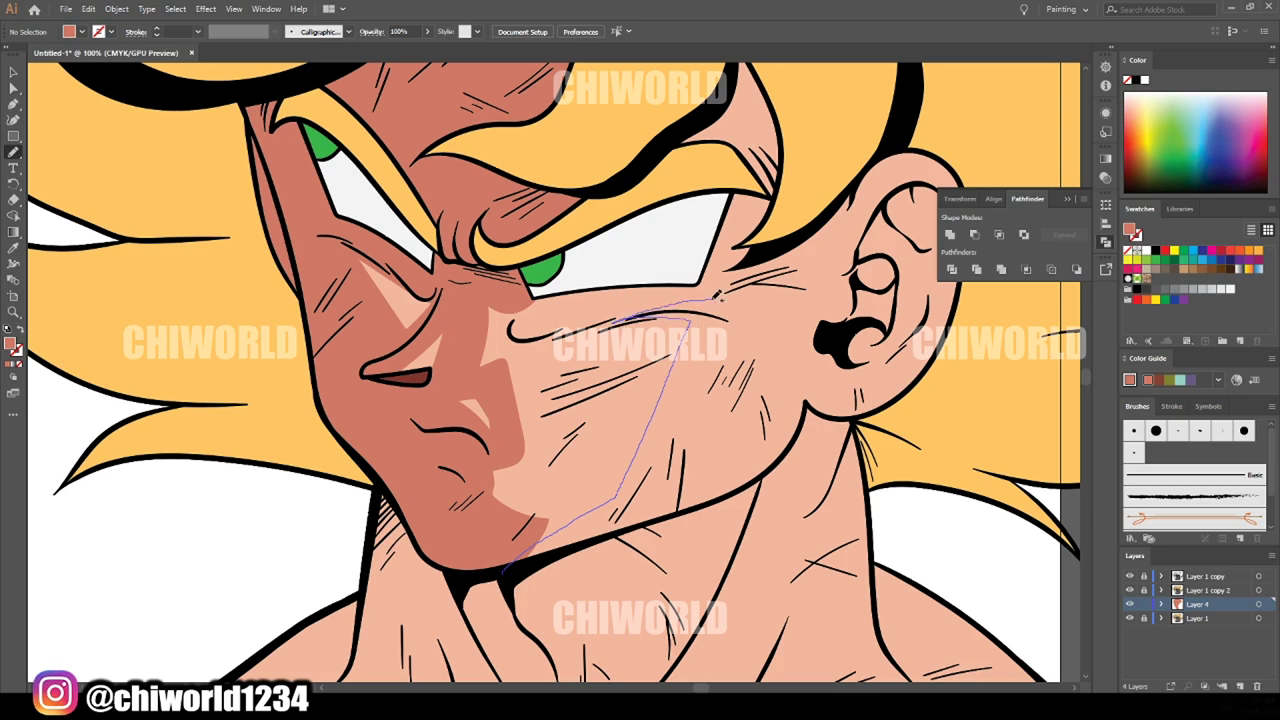
{"action": "left_click_drag", "start_coordinate": [735, 172], "coordinate": [504, 458]}
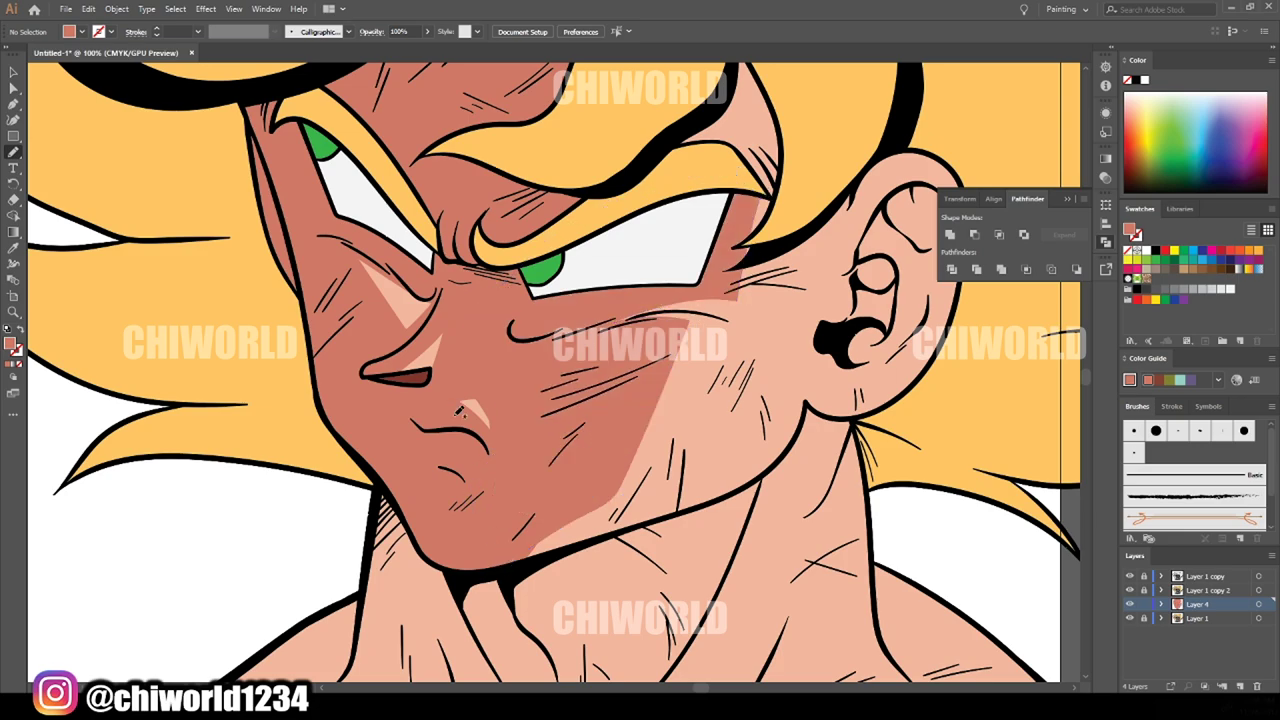
{"action": "scroll", "coordinate": [633, 316], "scroll_direction": "up", "scroll_amount": 3}
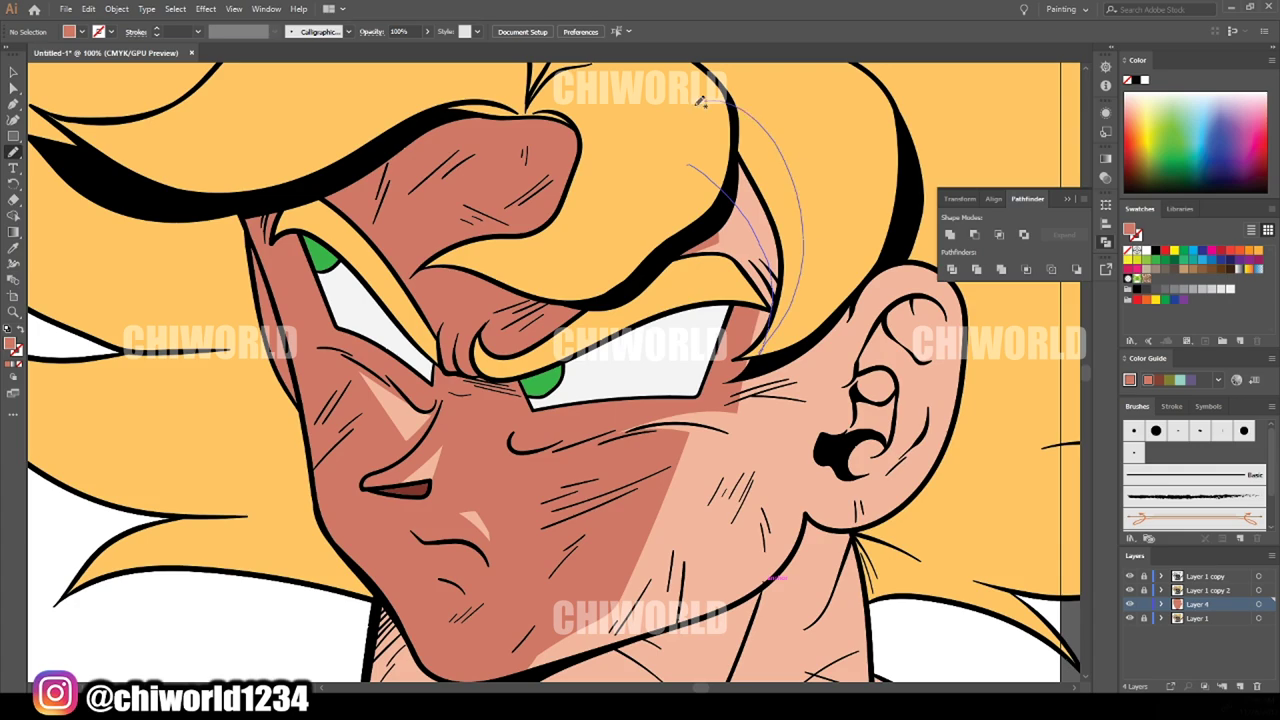
Paint shadows along the hairline and down the neck below the chin
{"action": "left_click_drag", "start_coordinate": [713, 152], "coordinate": [758, 108]}
{"action": "scroll", "coordinate": [758, 108], "scroll_direction": "down", "scroll_amount": 3}
{"action": "scroll", "coordinate": [908, 659], "scroll_direction": "up", "scroll_amount": 2}
{"action": "scroll", "coordinate": [908, 646], "scroll_direction": "up", "scroll_amount": 1}
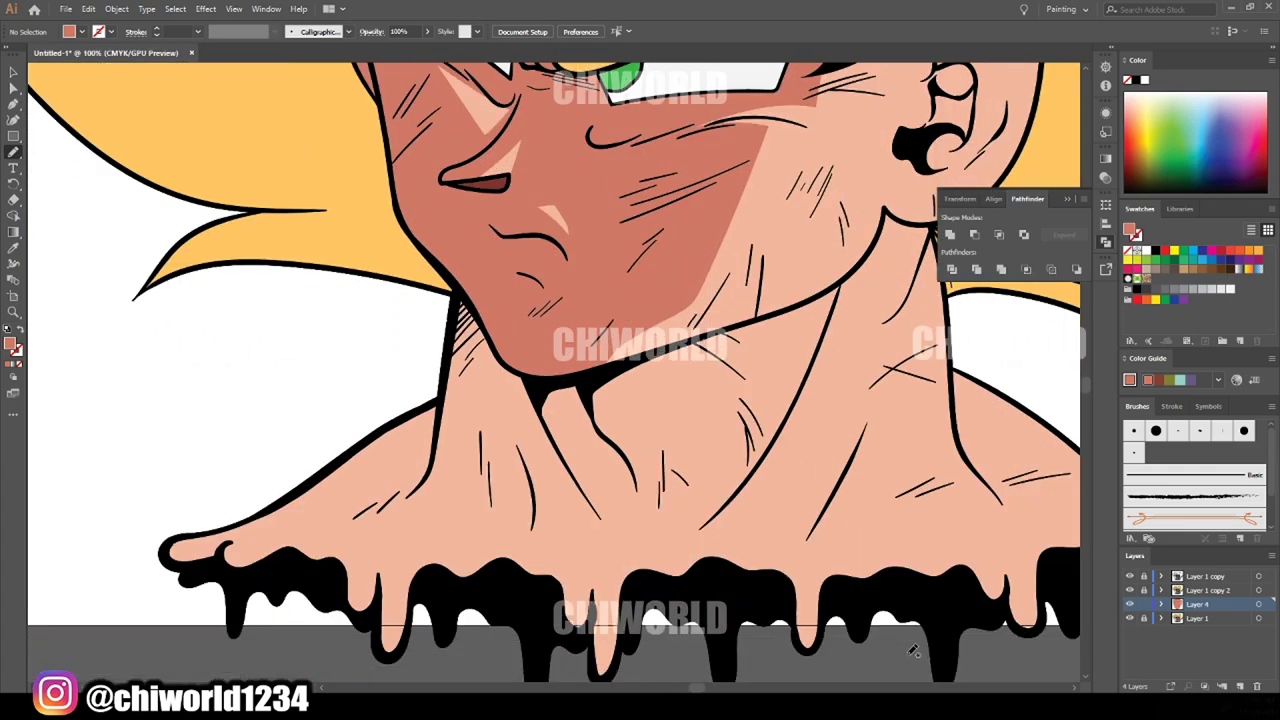
{"action": "scroll", "coordinate": [908, 646], "scroll_direction": "down", "scroll_amount": 1}
{"action": "left_click_drag", "start_coordinate": [525, 365], "coordinate": [603, 500]}
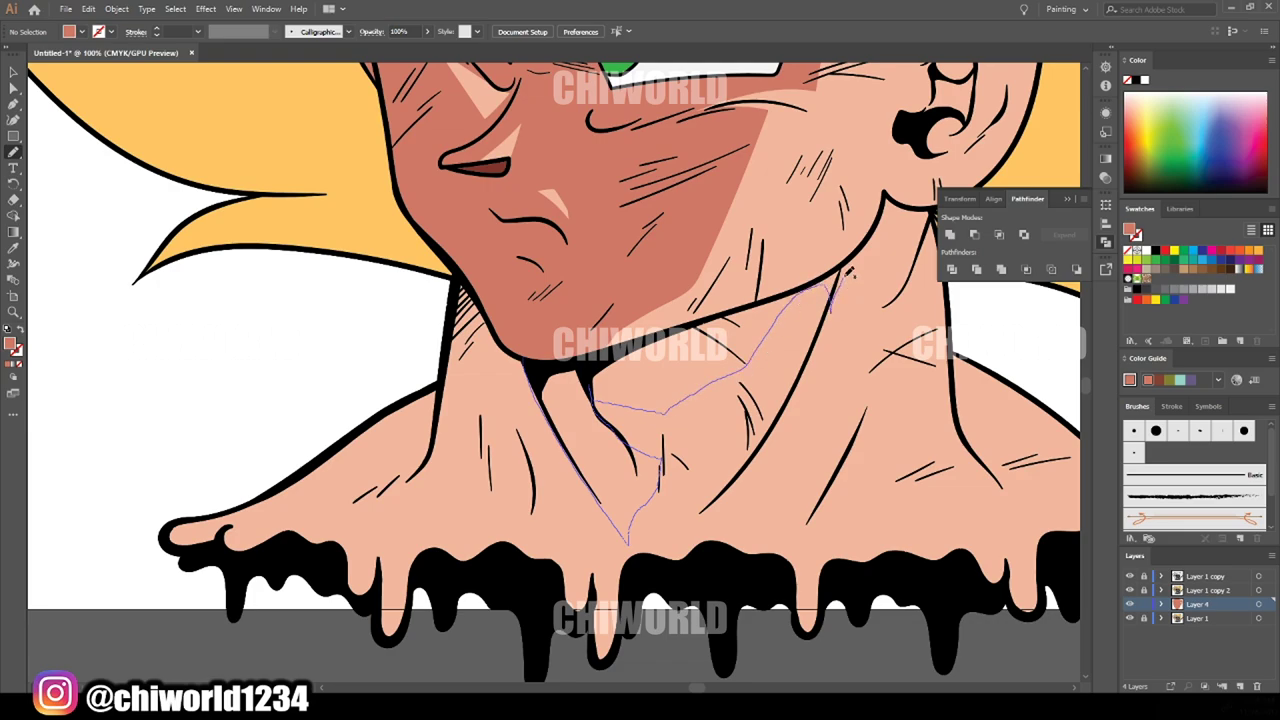
{"action": "left_click_drag", "start_coordinate": [780, 295], "coordinate": [547, 343]}
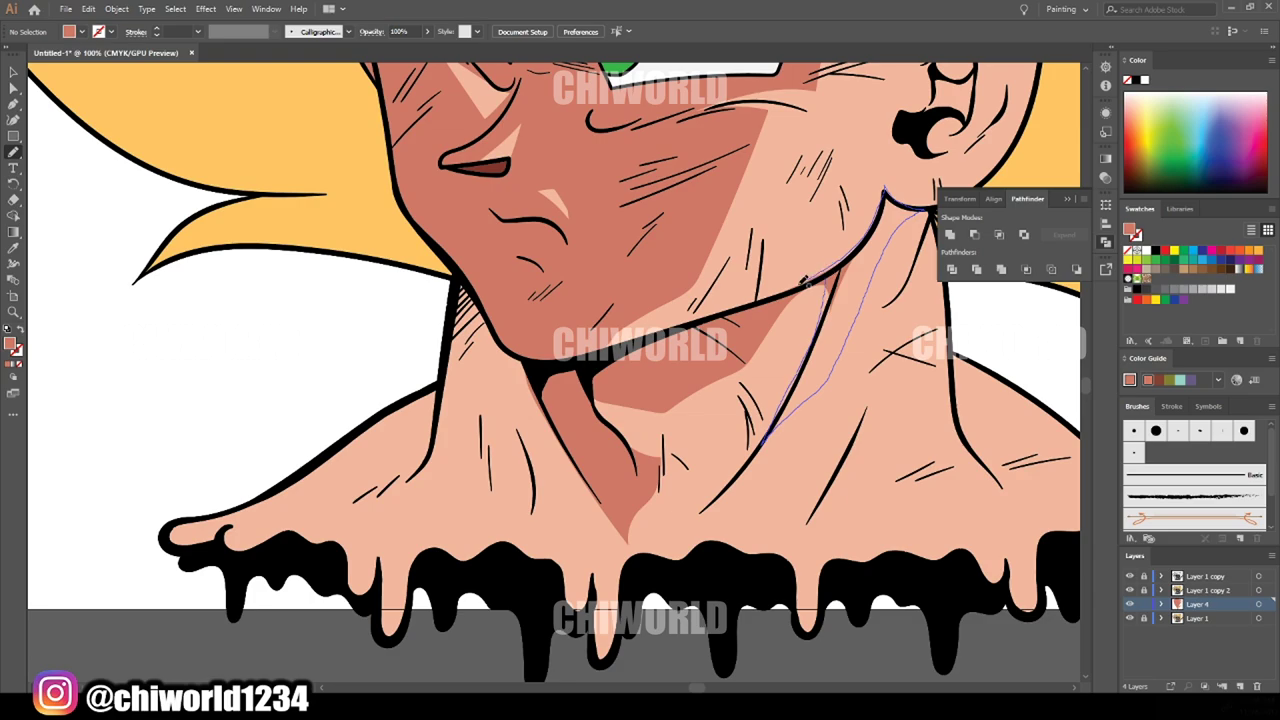
Shade the left side of the neck and shoulder up from the drips
{"action": "scroll", "coordinate": [782, 518], "scroll_direction": "down", "scroll_amount": 5}
{"action": "scroll", "coordinate": [782, 518], "scroll_direction": "up", "scroll_amount": 5}
{"action": "scroll", "coordinate": [782, 524], "scroll_direction": "up", "scroll_amount": 2}
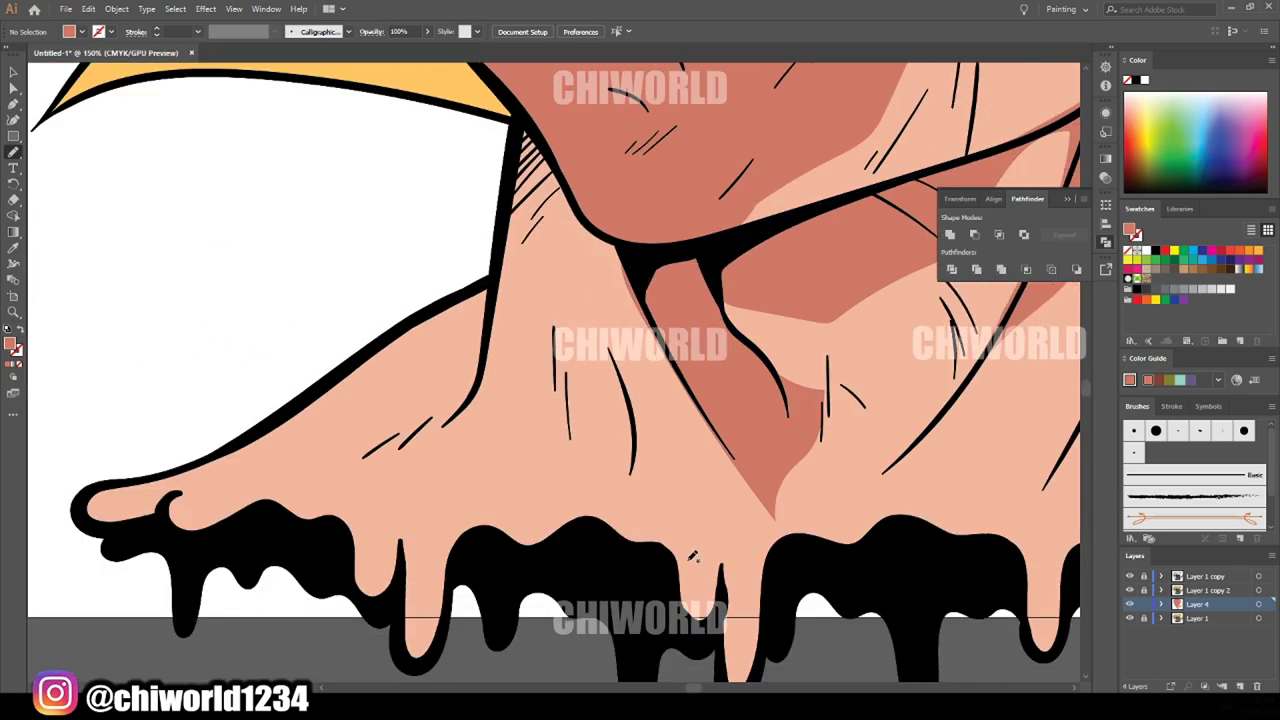
{"action": "mouse_move", "coordinate": [705, 625]}
{"action": "left_mouse_down"}
{"action": "mouse_move", "coordinate": [543, 125]}
{"action": "mouse_move", "coordinate": [185, 466]}
{"action": "left_mouse_up"}
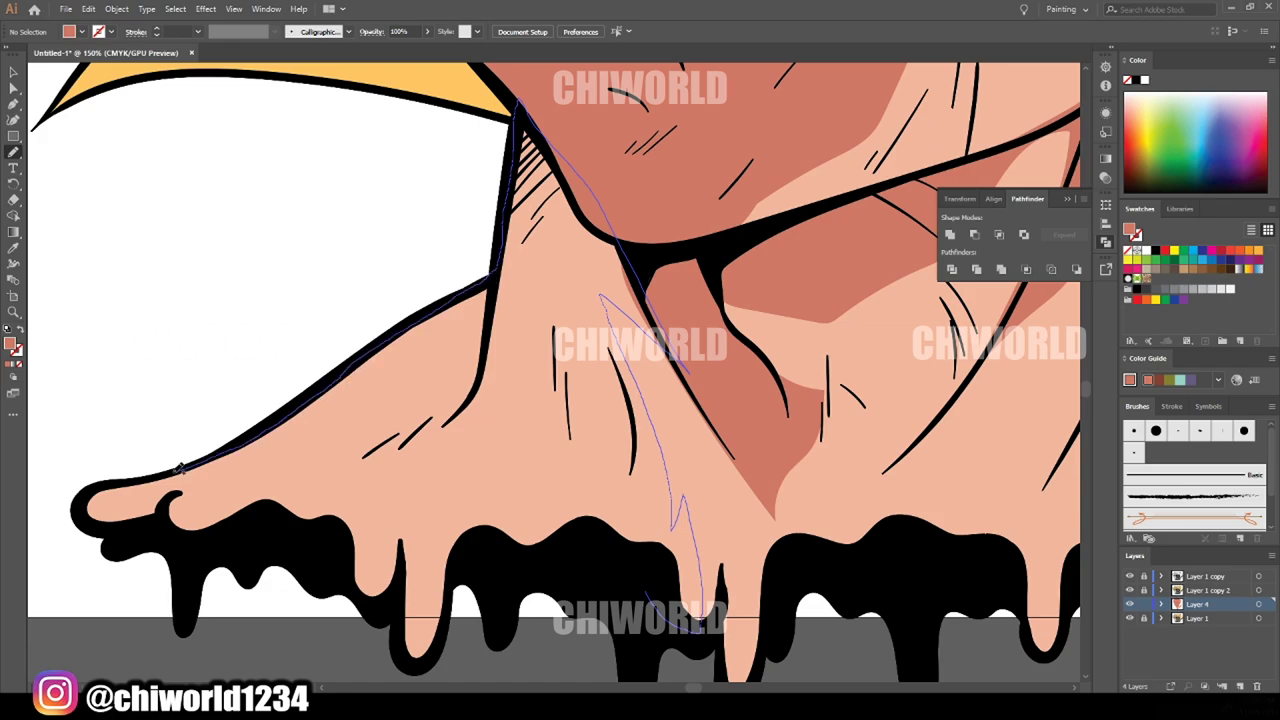
{"action": "left_click_drag", "start_coordinate": [97, 515], "coordinate": [700, 615]}
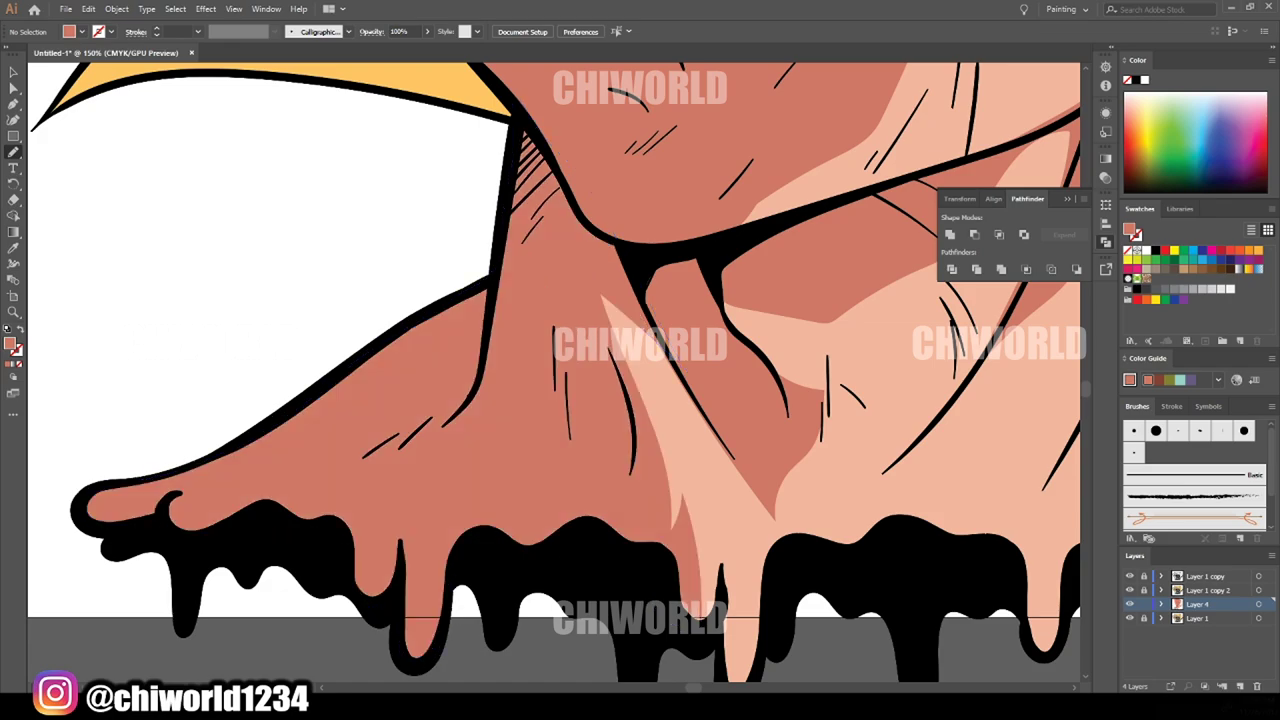
{"action": "key", "text": "ctrl+minus"}
{"action": "key", "text": "ctrl+minus"}
{"action": "key", "text": "ctrl+minus"}
{"action": "key", "text": "ctrl+plus"}
{"action": "key", "text": "ctrl+plus"}
{"action": "key", "text": "ctrl+plus"}
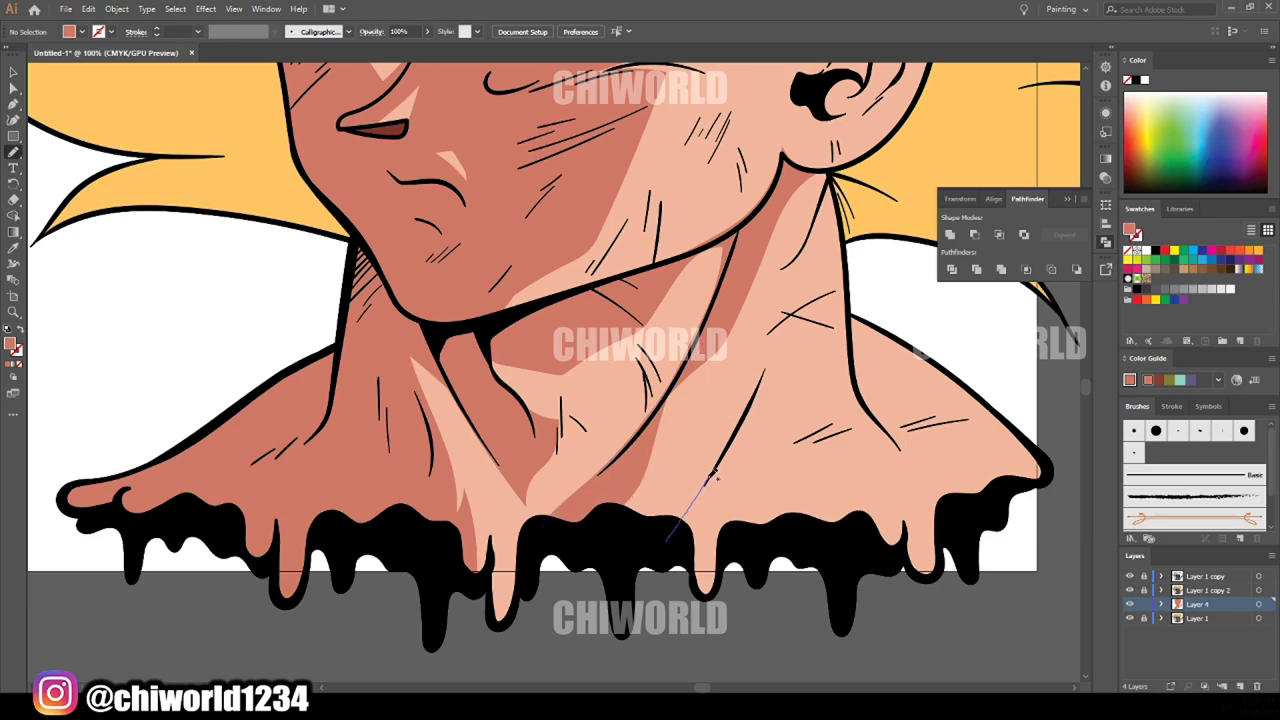
Add shadows down the right side of the neck and on the right shoulder
{"action": "left_click_drag", "start_coordinate": [776, 352], "coordinate": [748, 535]}
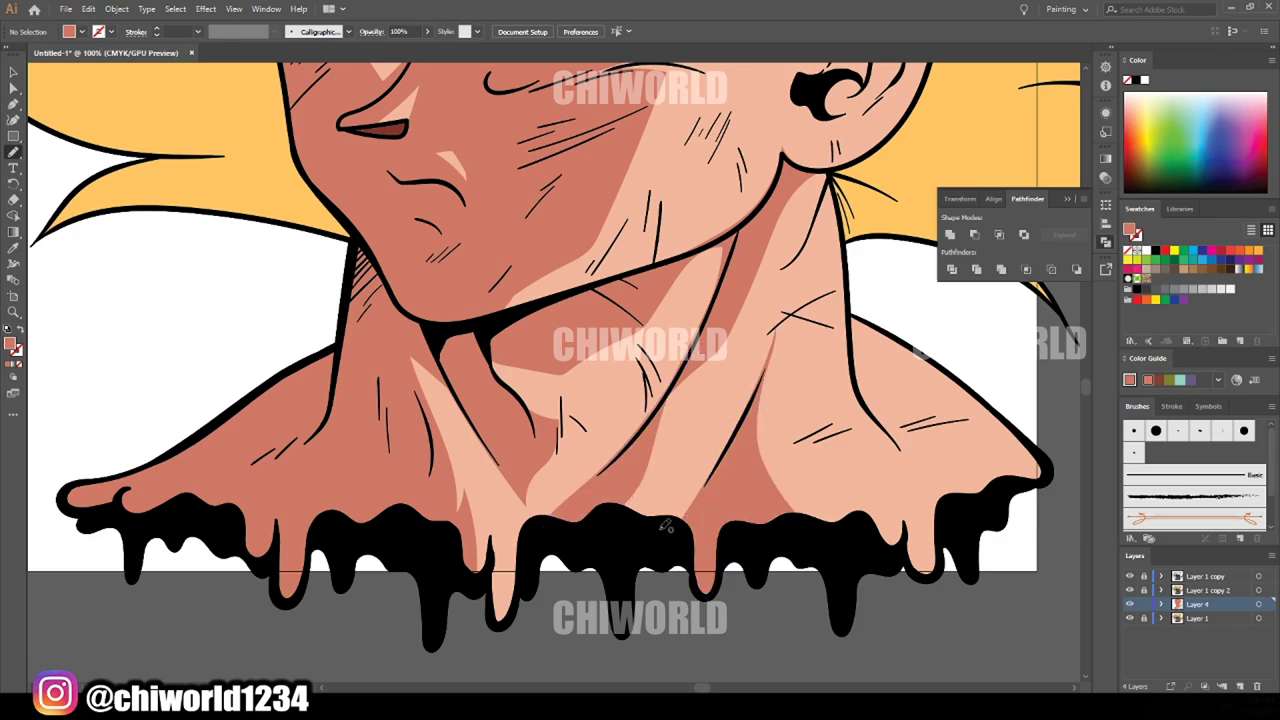
{"action": "key", "text": "ctrl+minus"}
{"action": "key", "text": "ctrl+plus"}
{"action": "key", "text": "ctrl+plus"}
{"action": "left_click_drag", "start_coordinate": [797, 458], "coordinate": [866, 530]}
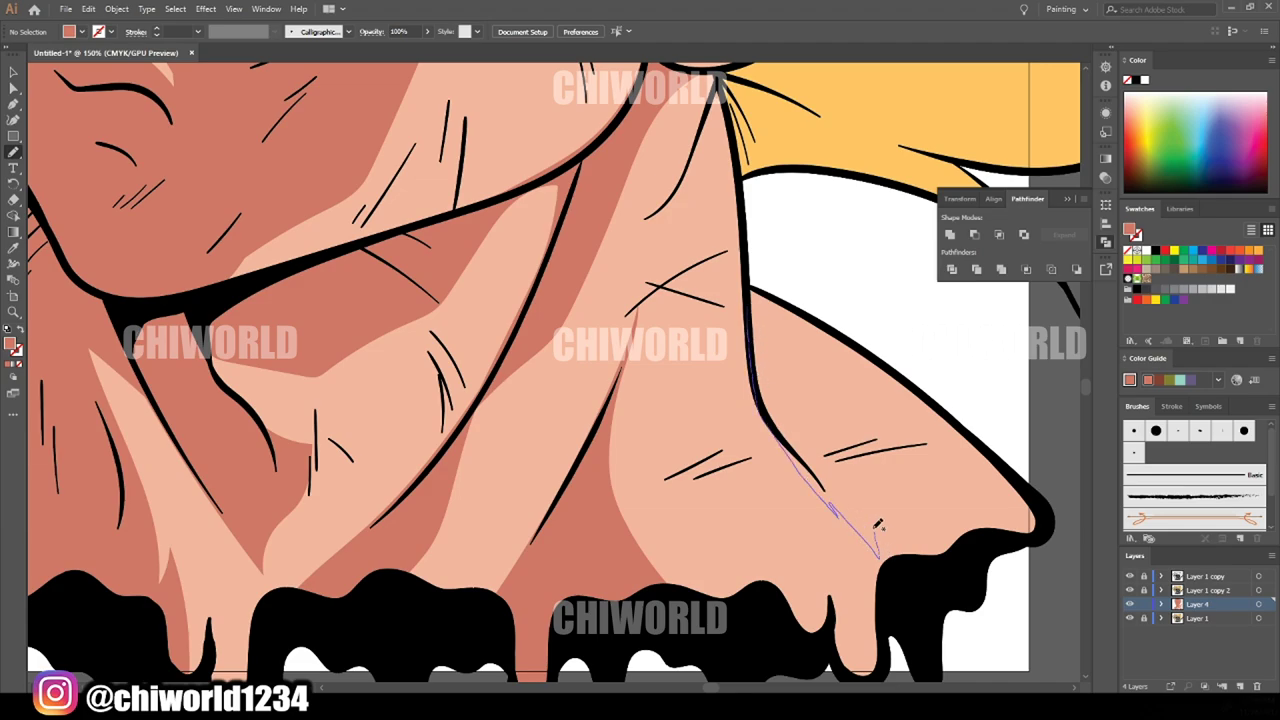
{"action": "key", "text": "ctrl+minus"}
{"action": "key", "text": "ctrl+minus"}
{"action": "key", "text": "ctrl+plus"}
{"action": "key", "text": "ctrl+plus"}
{"action": "key", "text": "ctrl+plus"}
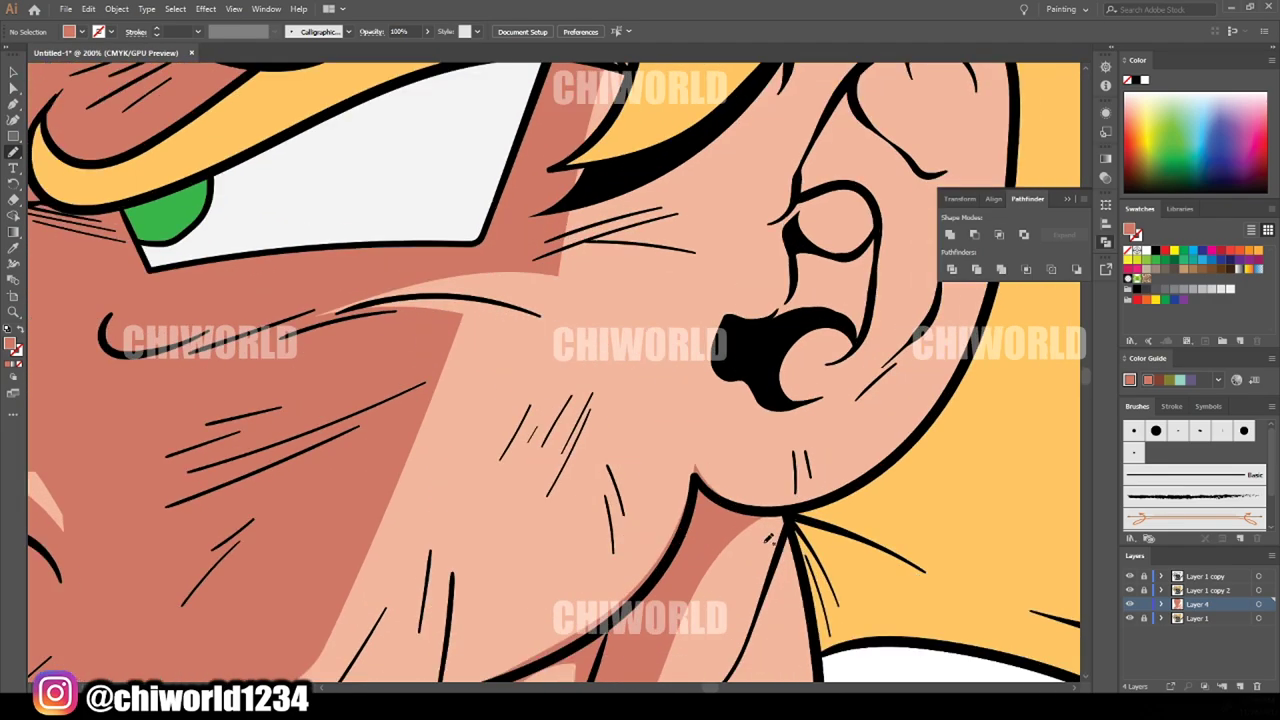
Paint shadows into the lower and upper folds of the ear
{"action": "scroll", "coordinate": [760, 440], "scroll_direction": "up", "scroll_amount": 2}
{"action": "scroll", "coordinate": [760, 440], "scroll_direction": "up", "scroll_amount": 4}
{"action": "left_click_drag", "start_coordinate": [714, 505], "coordinate": [887, 481]}
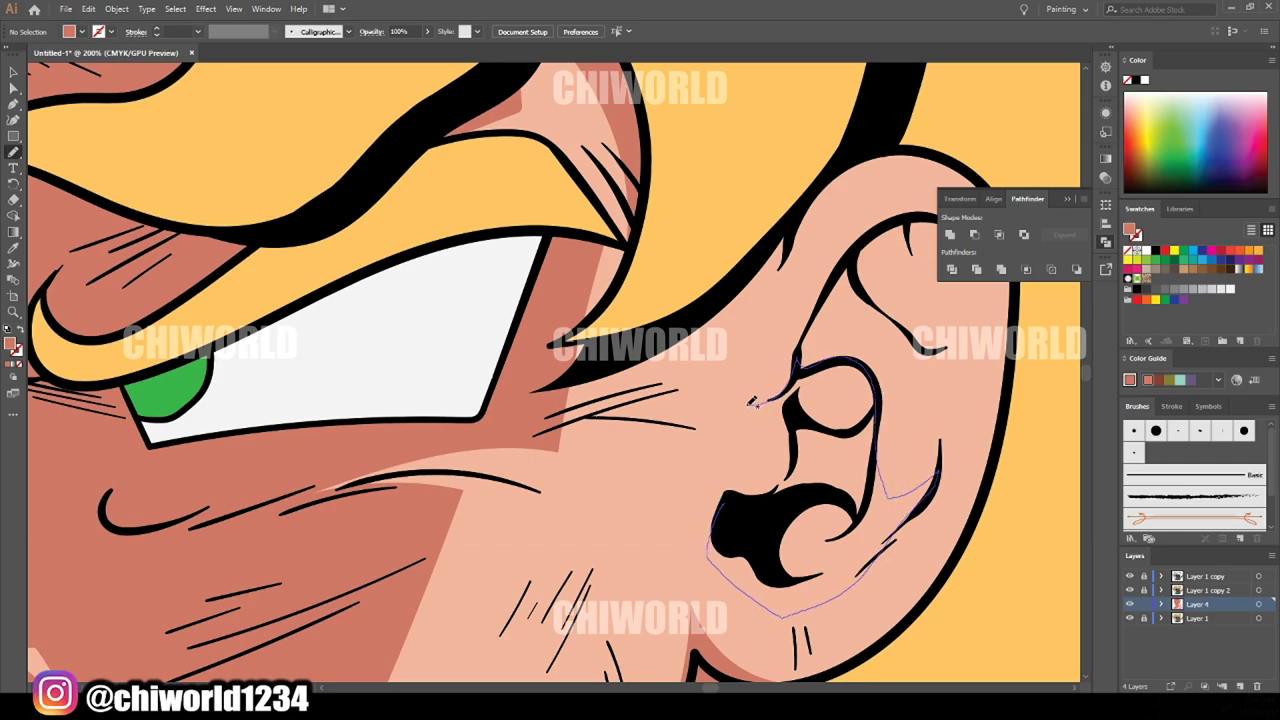
{"action": "scroll", "coordinate": [770, 450], "scroll_direction": "up", "scroll_amount": 2}
{"action": "left_click_drag", "start_coordinate": [820, 455], "coordinate": [938, 443]}
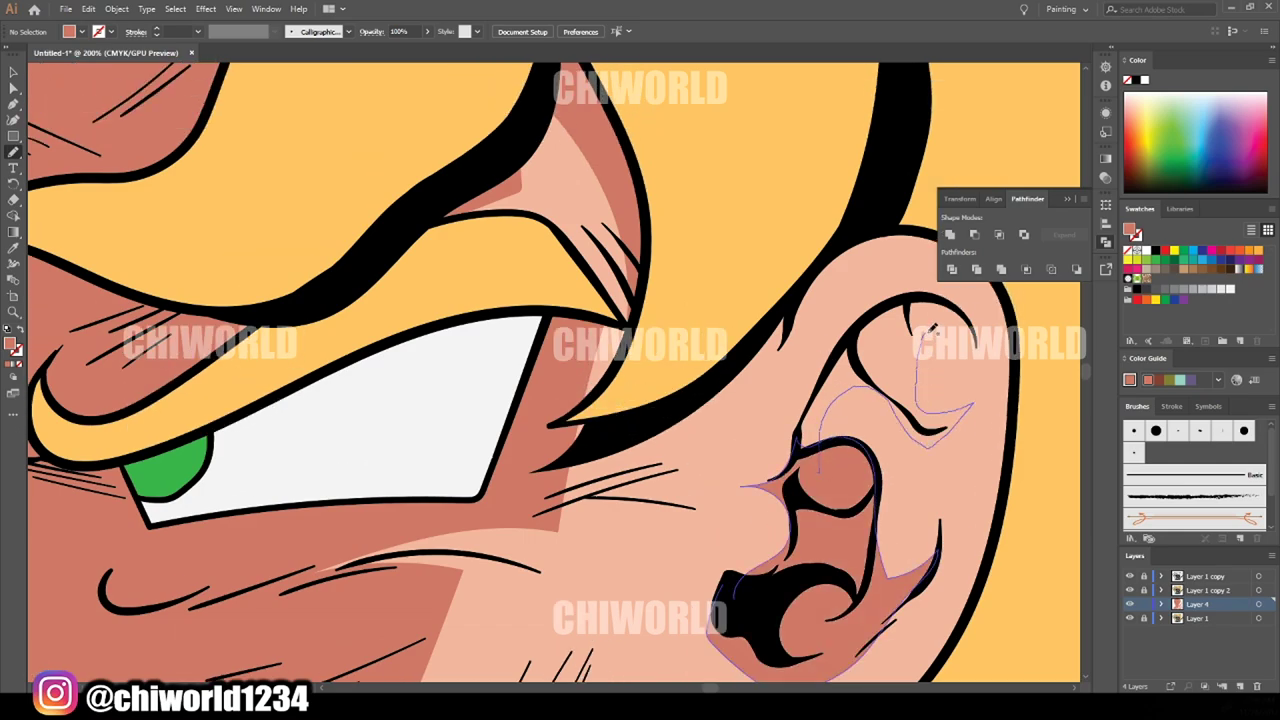
{"action": "left_click_drag", "start_coordinate": [928, 332], "coordinate": [840, 360]}
{"action": "key", "text": "ctrl+0"}
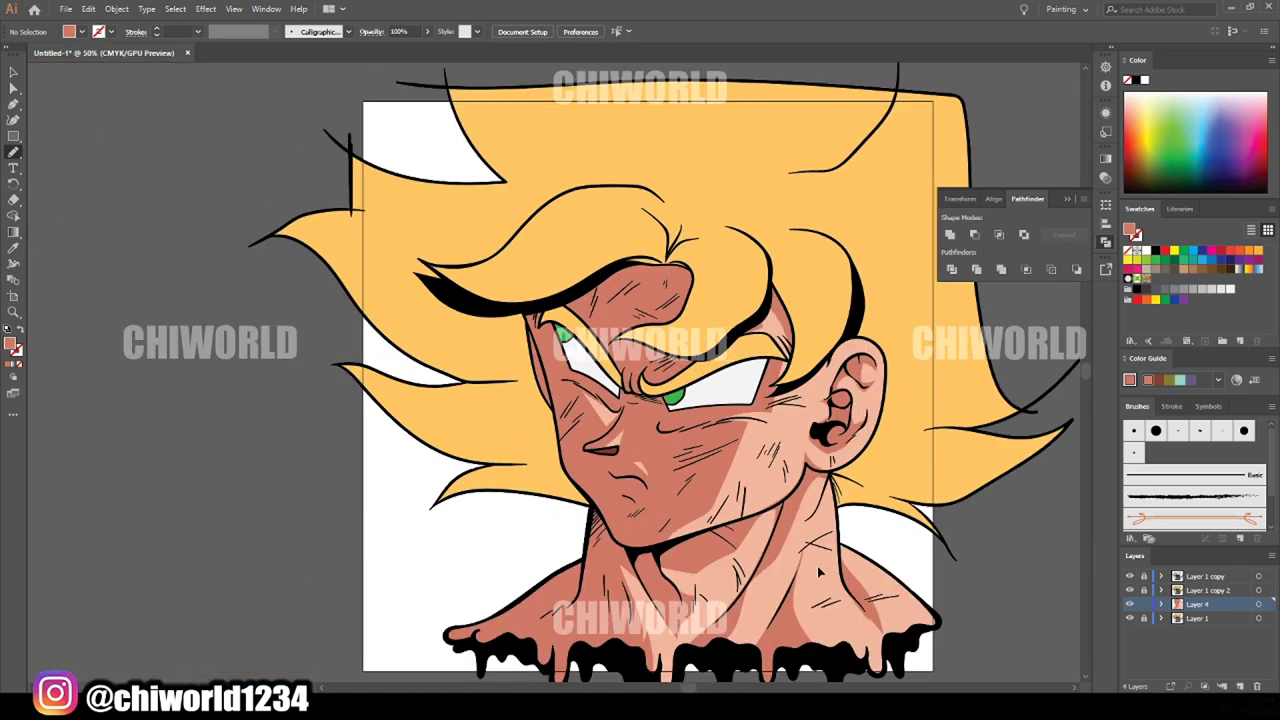
Add a new layer and set the fill to darker red 933F31
{"action": "scroll", "coordinate": [845, 557], "scroll_direction": "down", "scroll_amount": 2}
{"action": "left_click", "coordinate": [1240, 686]}
{"action": "double_click", "coordinate": [10, 345]}
{"action": "left_click", "coordinate": [578, 336]}
{"action": "left_click_drag", "start_coordinate": [578, 337], "coordinate": [578, 335]}
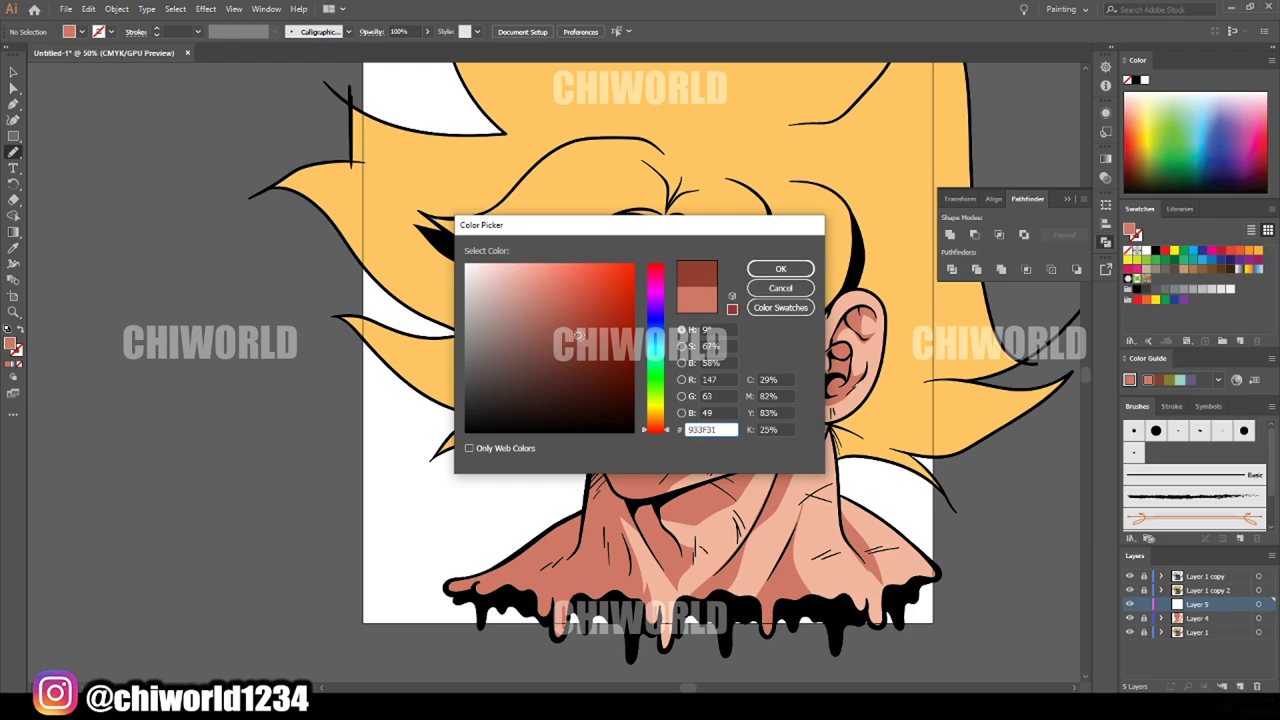
{"action": "left_click", "coordinate": [780, 268]}
Draw dark red shadows left of the eye, between the eyes and above the brow
{"action": "key", "text": "ctrl+plus"}
{"action": "key", "text": "ctrl+plus"}
{"action": "key", "text": "ctrl+plus"}
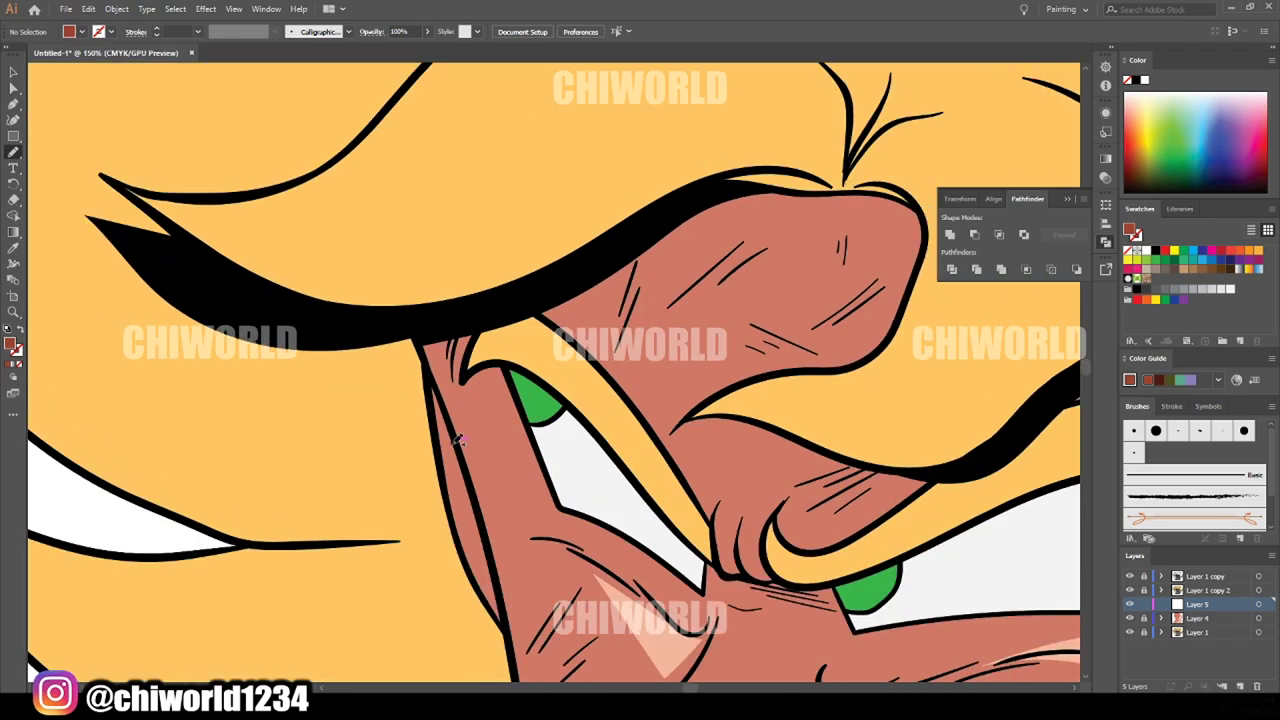
{"action": "scroll", "coordinate": [458, 443], "scroll_direction": "up", "scroll_amount": 1}
{"action": "left_click_drag", "start_coordinate": [360, 322], "coordinate": [510, 432]}
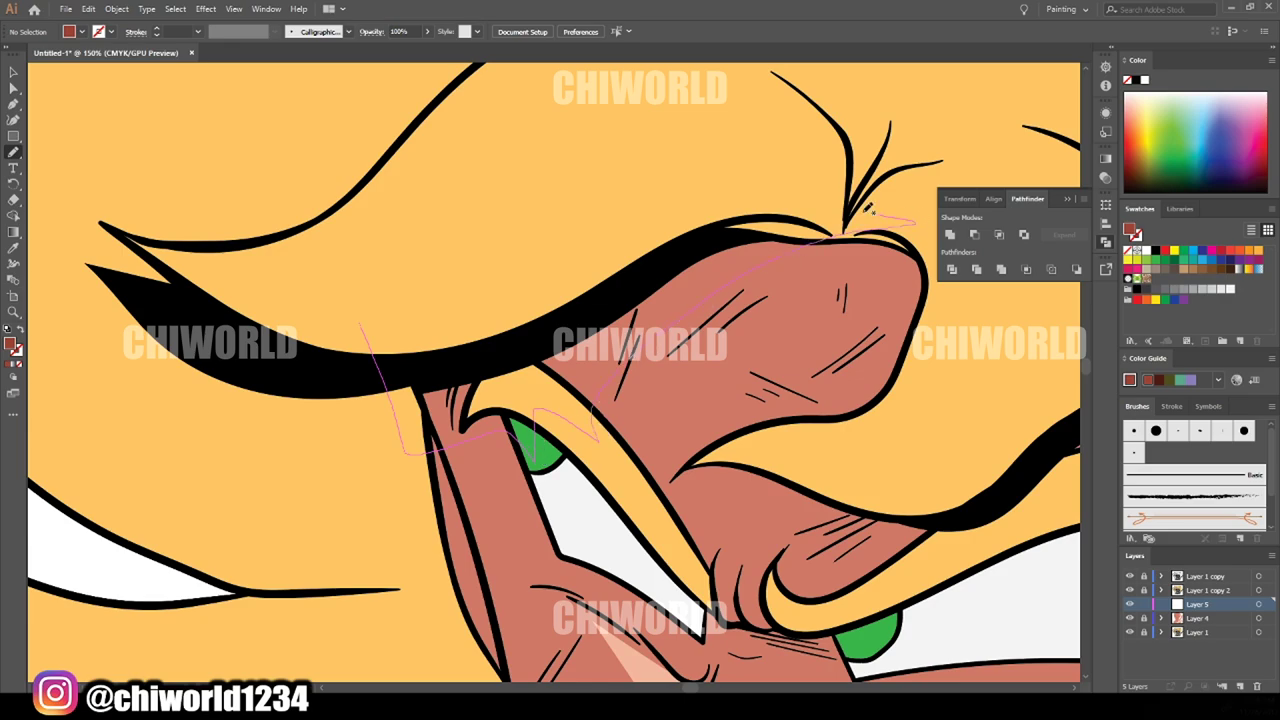
{"action": "key", "text": "ctrl+minus"}
{"action": "key", "text": "ctrl+minus"}
{"action": "key", "text": "ctrl+minus"}
{"action": "scroll", "coordinate": [570, 378], "scroll_direction": "up", "scroll_amount": 3}
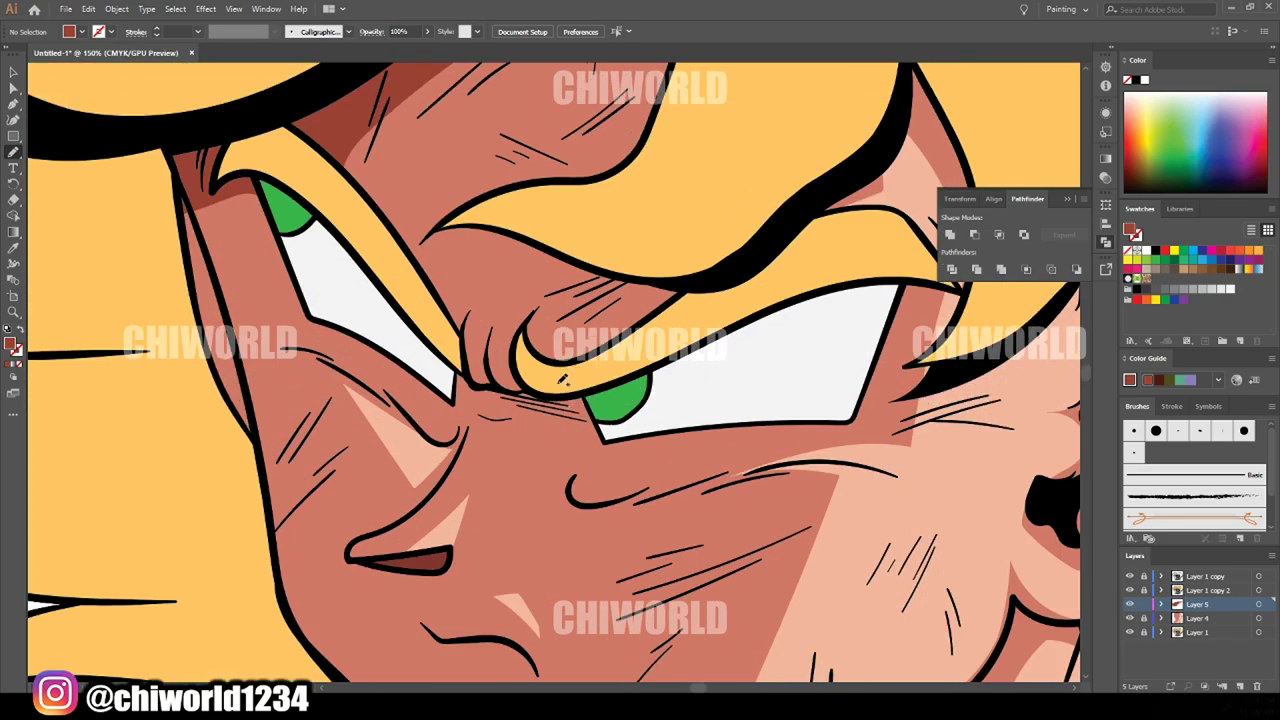
{"action": "left_click_drag", "start_coordinate": [552, 411], "coordinate": [600, 436]}
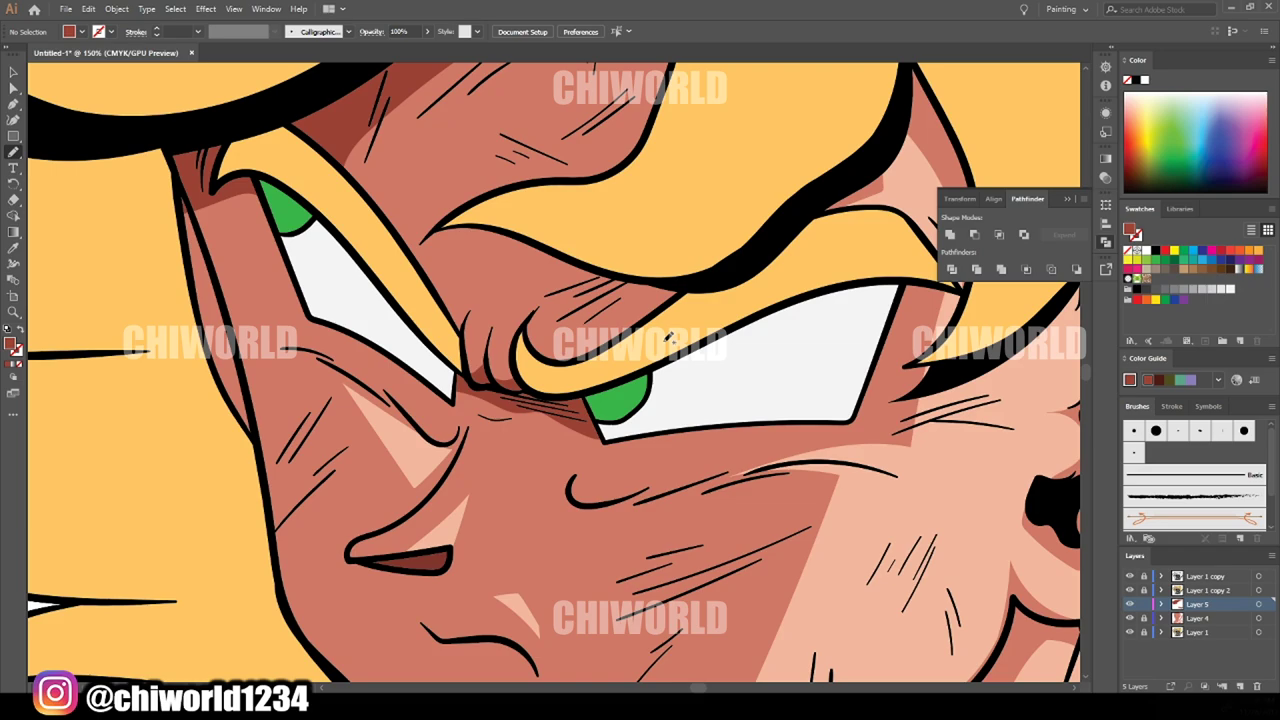
{"action": "left_click_drag", "start_coordinate": [600, 481], "coordinate": [572, 488]}
{"action": "key", "text": "ctrl+minus"}
{"action": "key", "text": "ctrl+minus"}
{"action": "key", "text": "ctrl+plus"}
{"action": "key", "text": "ctrl+plus"}
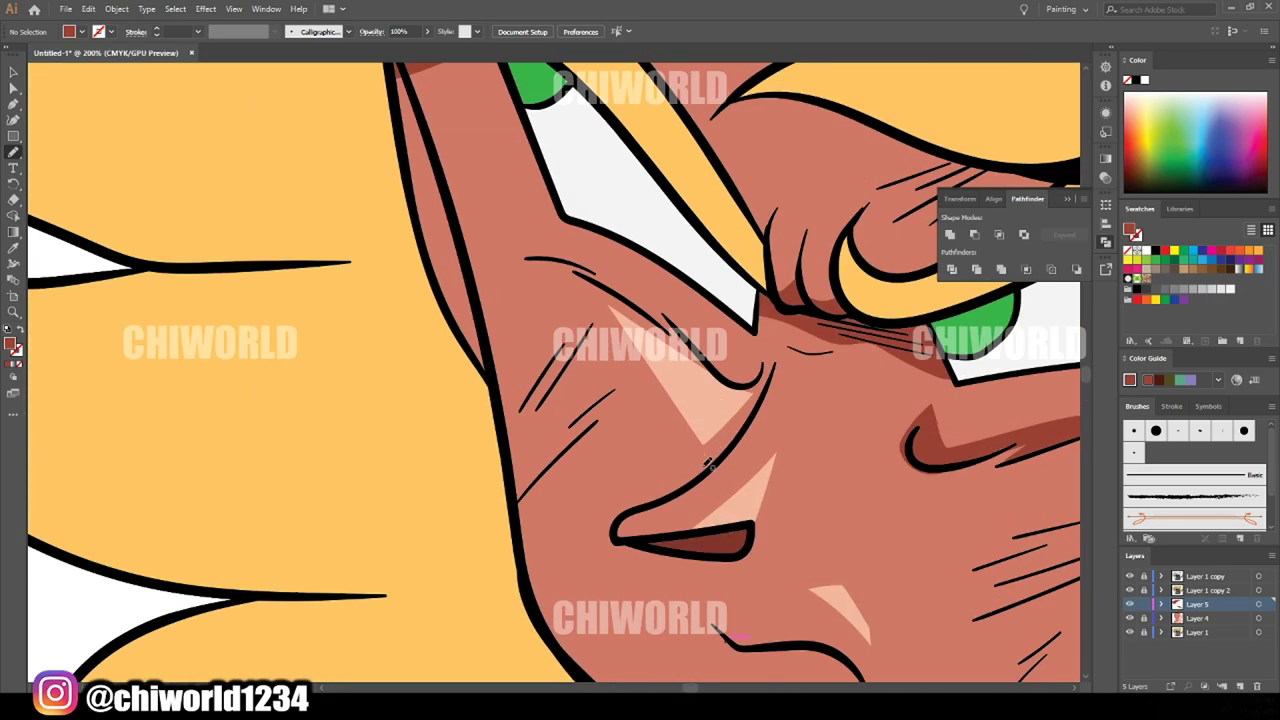
{"action": "left_click_drag", "start_coordinate": [730, 315], "coordinate": [787, 290]}
{"action": "left_click_drag", "start_coordinate": [706, 481], "coordinate": [706, 482]}
Shade under the brow hair and along the left face contour
{"action": "key", "text": "ctrl+minus"}
{"action": "key", "text": "ctrl+minus"}
{"action": "scroll", "coordinate": [963, 508], "scroll_direction": "up", "scroll_amount": 1}
{"action": "key", "text": "ctrl+plus"}
{"action": "key", "text": "ctrl+plus"}
{"action": "left_click_drag", "start_coordinate": [792, 509], "coordinate": [848, 448]}
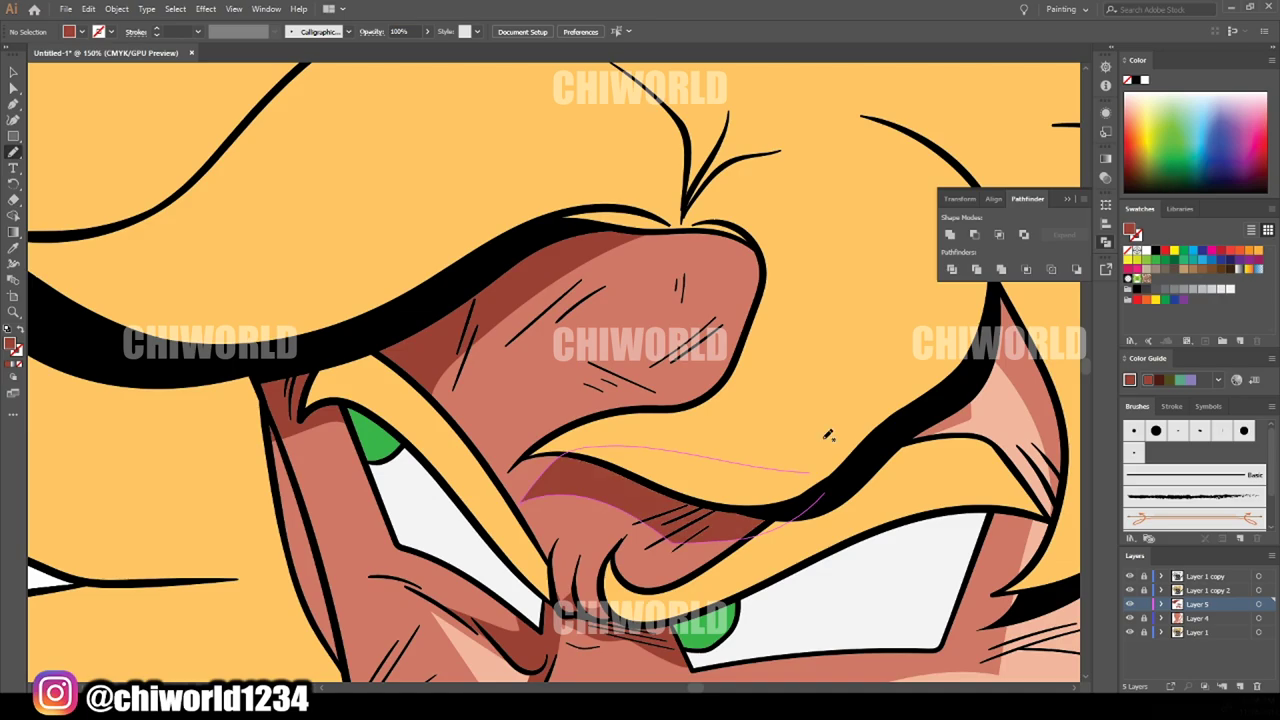
{"action": "left_click_drag", "start_coordinate": [620, 435], "coordinate": [851, 320]}
{"action": "key", "text": "ctrl+minus"}
{"action": "key", "text": "ctrl+minus"}
{"action": "key", "text": "ctrl+plus"}
{"action": "key", "text": "ctrl+plus"}
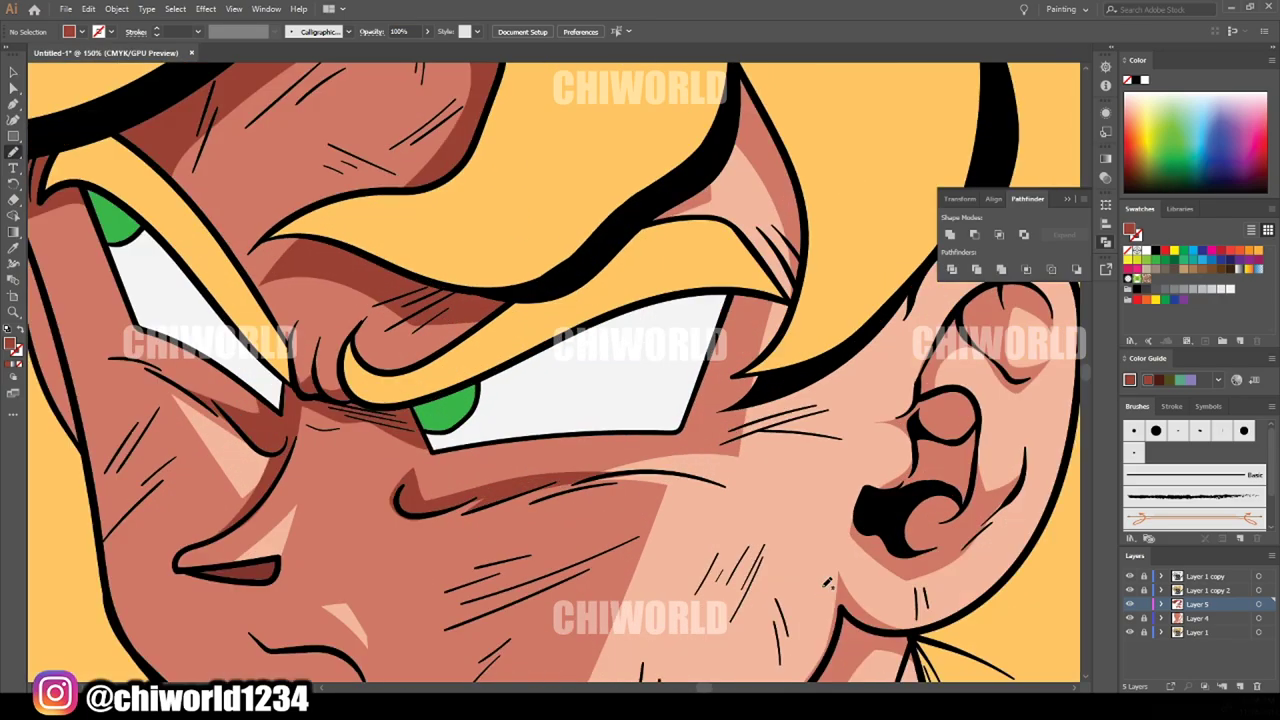
{"action": "key", "text": "ctrl+minus"}
{"action": "key", "text": "ctrl+minus"}
{"action": "key", "text": "ctrl+plus"}
{"action": "key", "text": "ctrl+plus"}
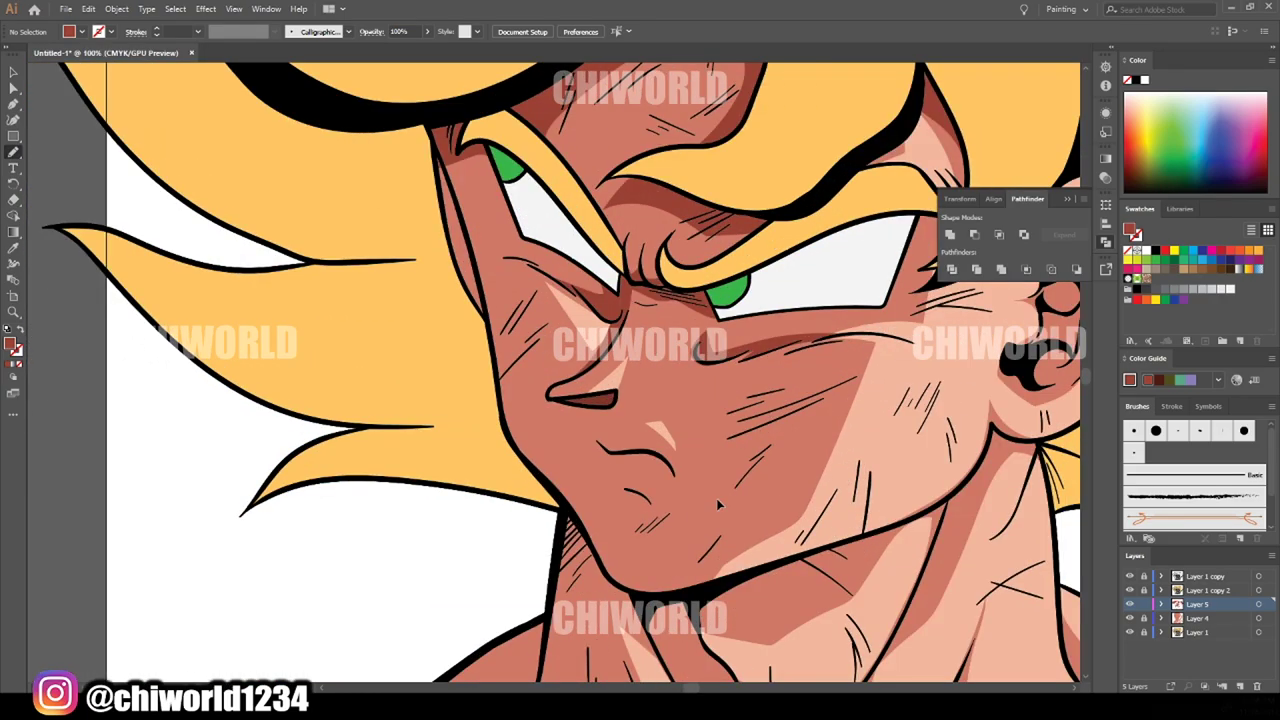
{"action": "key", "text": "ctrl+plus"}
{"action": "scroll", "coordinate": [716, 498], "scroll_direction": "up", "scroll_amount": 2}
{"action": "scroll", "coordinate": [716, 498], "scroll_direction": "up", "scroll_amount": 4}
{"action": "mouse_move", "coordinate": [385, 495]}
{"action": "left_mouse_down"}
{"action": "mouse_move", "coordinate": [343, 295]}
{"action": "mouse_move", "coordinate": [278, 115]}
{"action": "left_mouse_up"}
Add dark shadows beside the mouth corner and beneath the nose
{"action": "key", "text": "ctrl+minus"}
{"action": "key", "text": "ctrl+minus"}
{"action": "key", "text": "ctrl+minus"}
{"action": "key", "text": "ctrl+plus"}
{"action": "key", "text": "ctrl+plus"}
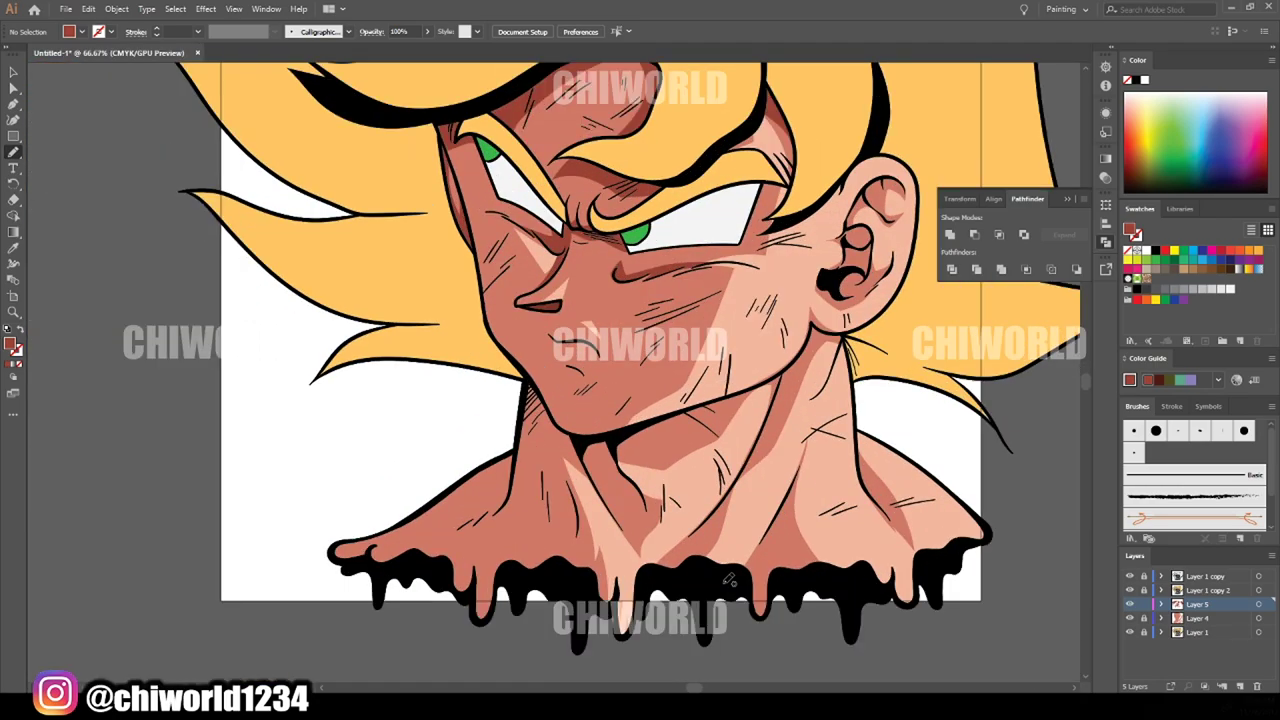
{"action": "key", "text": "ctrl+plus"}
{"action": "key", "text": "ctrl+plus"}
{"action": "scroll", "coordinate": [729, 580], "scroll_direction": "up", "scroll_amount": 2}
{"action": "left_click_drag", "start_coordinate": [565, 474], "coordinate": [438, 384]}
{"action": "scroll", "coordinate": [540, 400], "scroll_direction": "up", "scroll_amount": 3}
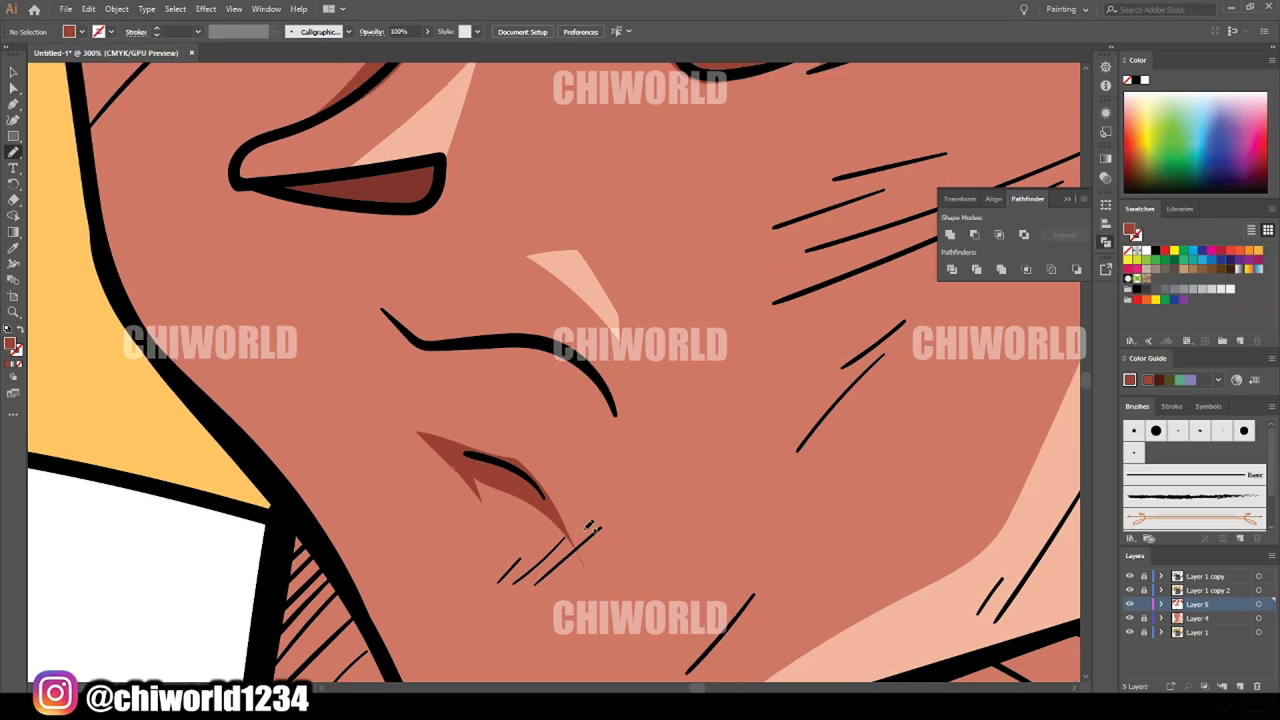
{"action": "left_click_drag", "start_coordinate": [624, 345], "coordinate": [624, 347]}
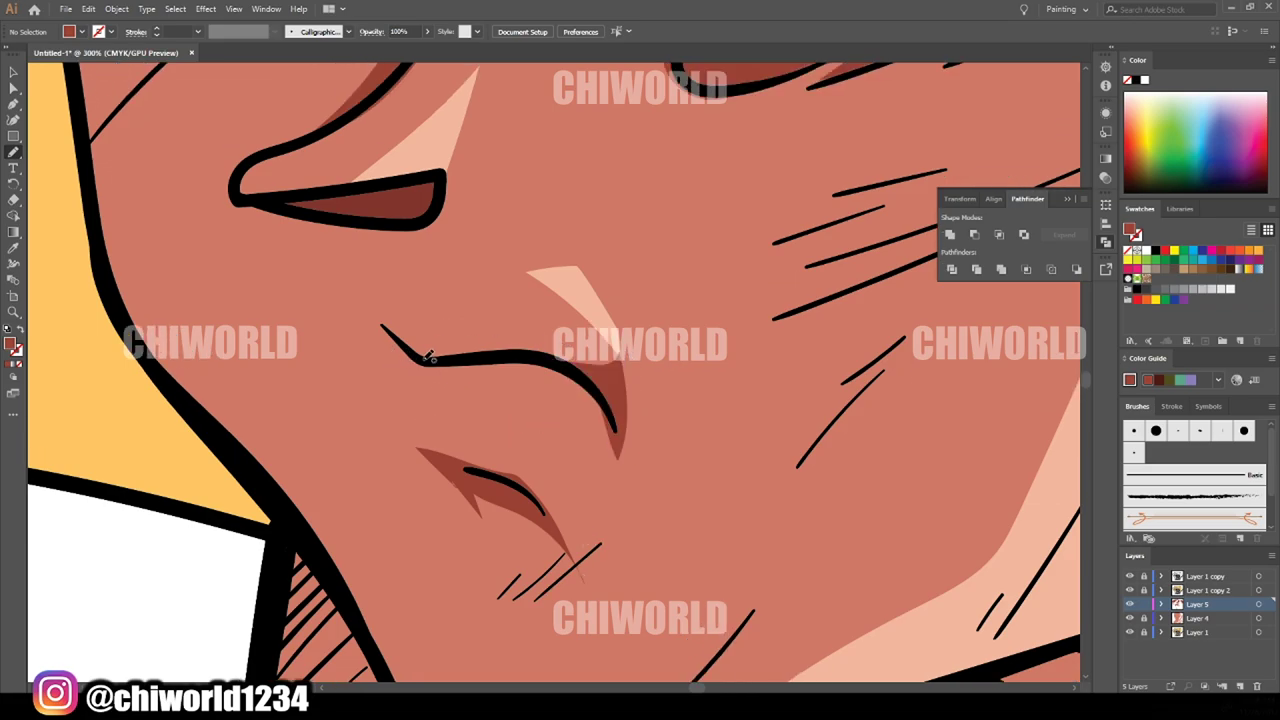
Shade the neck line under the chin and add dark shading on the neck
{"action": "scroll", "coordinate": [520, 544], "scroll_direction": "down", "scroll_amount": 5}
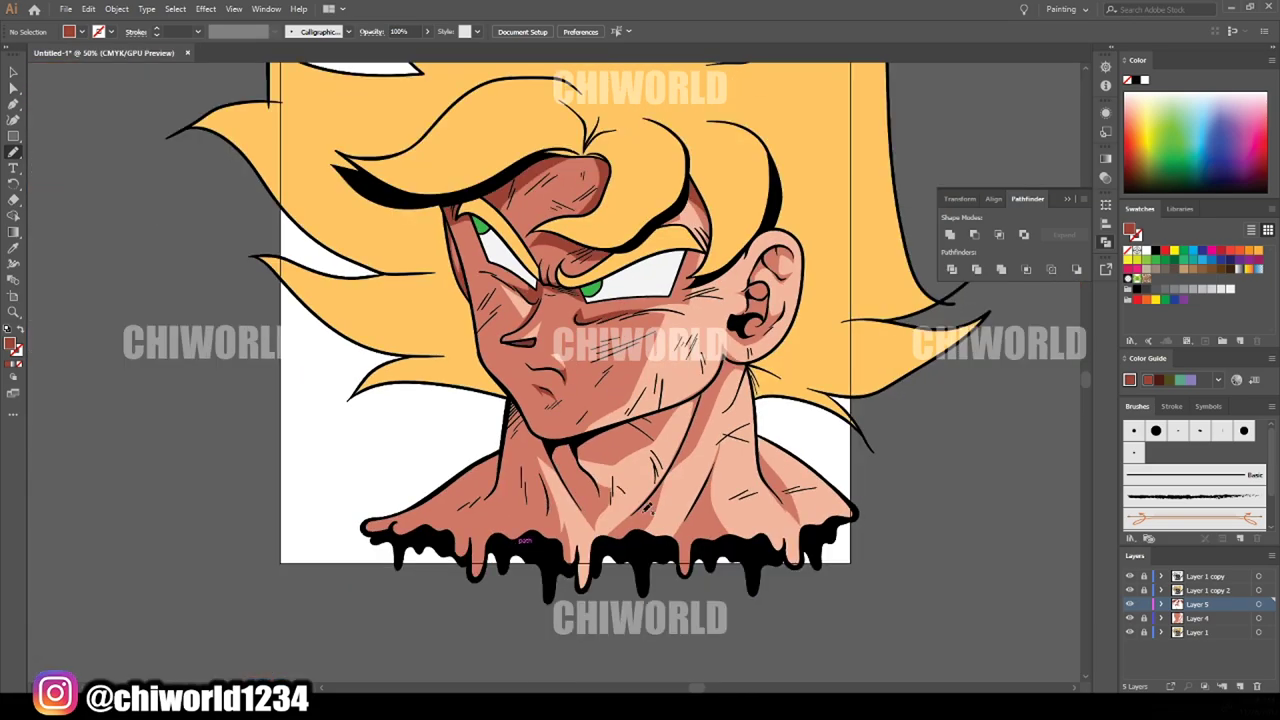
{"action": "scroll", "coordinate": [645, 510], "scroll_direction": "up", "scroll_amount": 4}
{"action": "left_click_drag", "start_coordinate": [425, 330], "coordinate": [502, 484]}
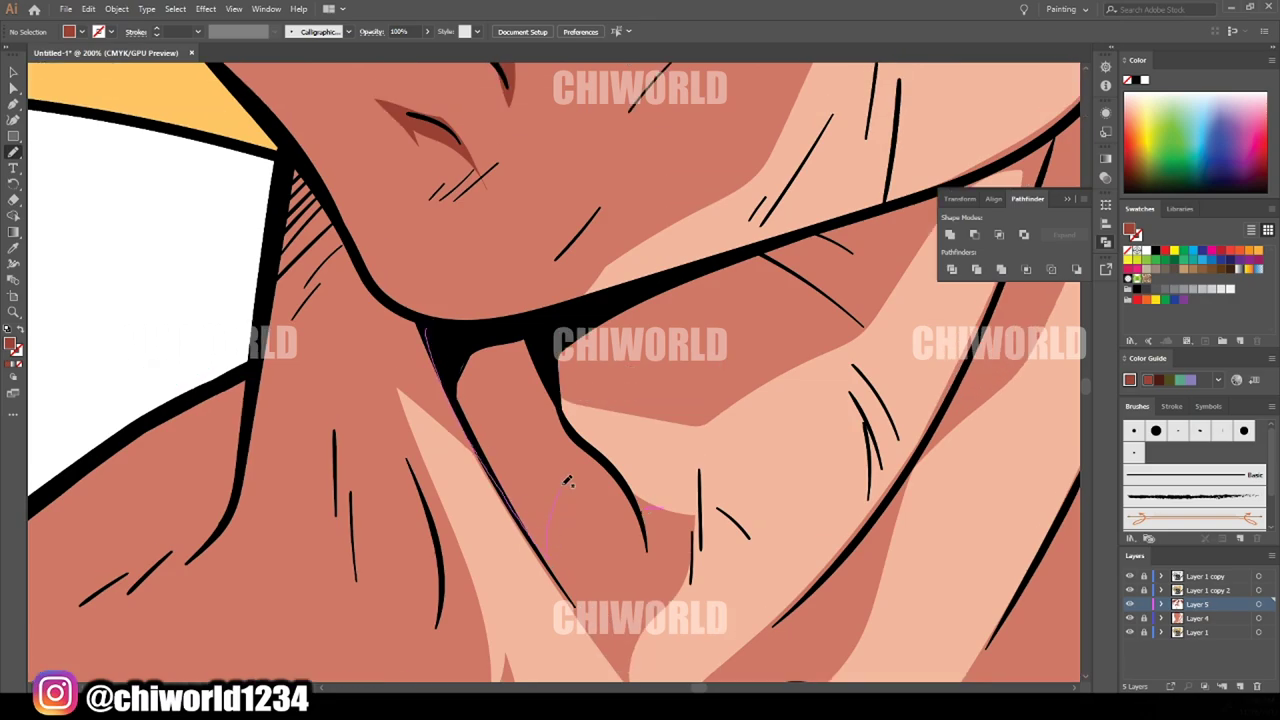
{"action": "left_click_drag", "start_coordinate": [918, 193], "coordinate": [918, 195]}
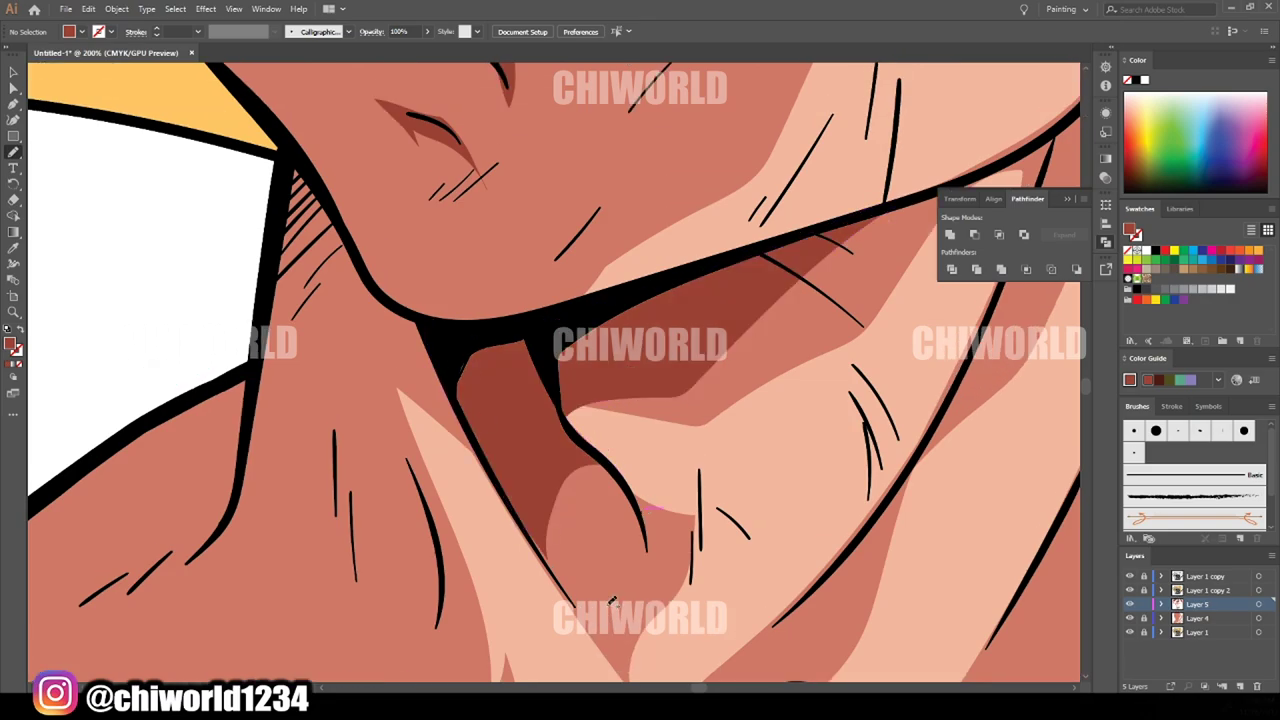
{"action": "scroll", "coordinate": [599, 582], "scroll_direction": "down", "scroll_amount": 5}
{"action": "scroll", "coordinate": [600, 575], "scroll_direction": "up", "scroll_amount": 3}
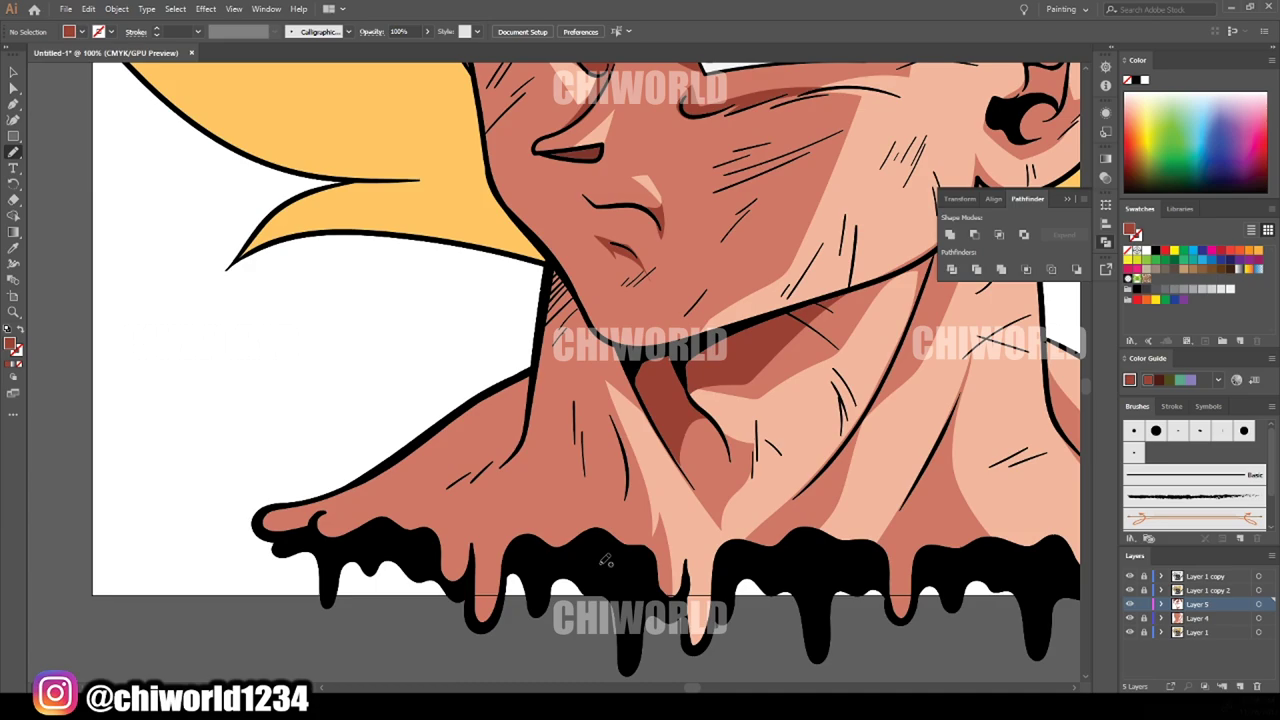
{"action": "scroll", "coordinate": [606, 562], "scroll_direction": "up", "scroll_amount": 2}
{"action": "scroll", "coordinate": [606, 562], "scroll_direction": "up", "scroll_amount": 1}
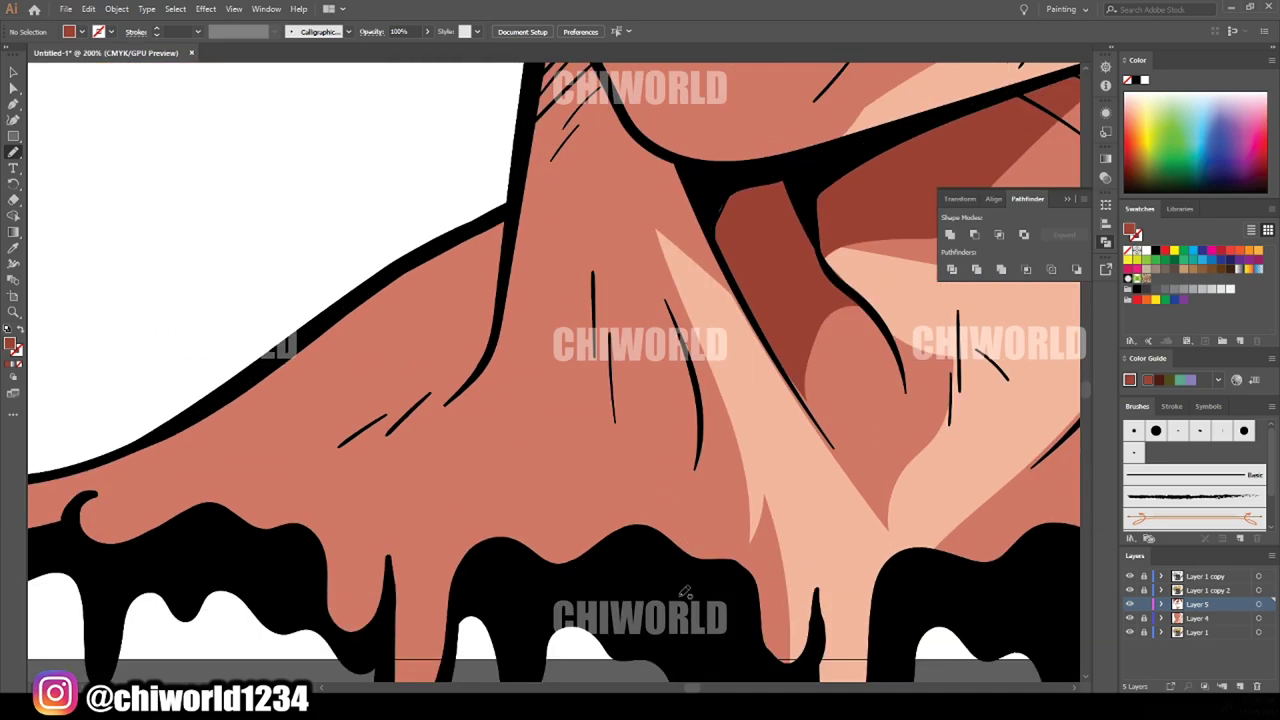
{"action": "left_click_drag", "start_coordinate": [593, 497], "coordinate": [593, 497]}
{"action": "scroll", "coordinate": [785, 632], "scroll_direction": "down", "scroll_amount": 5}
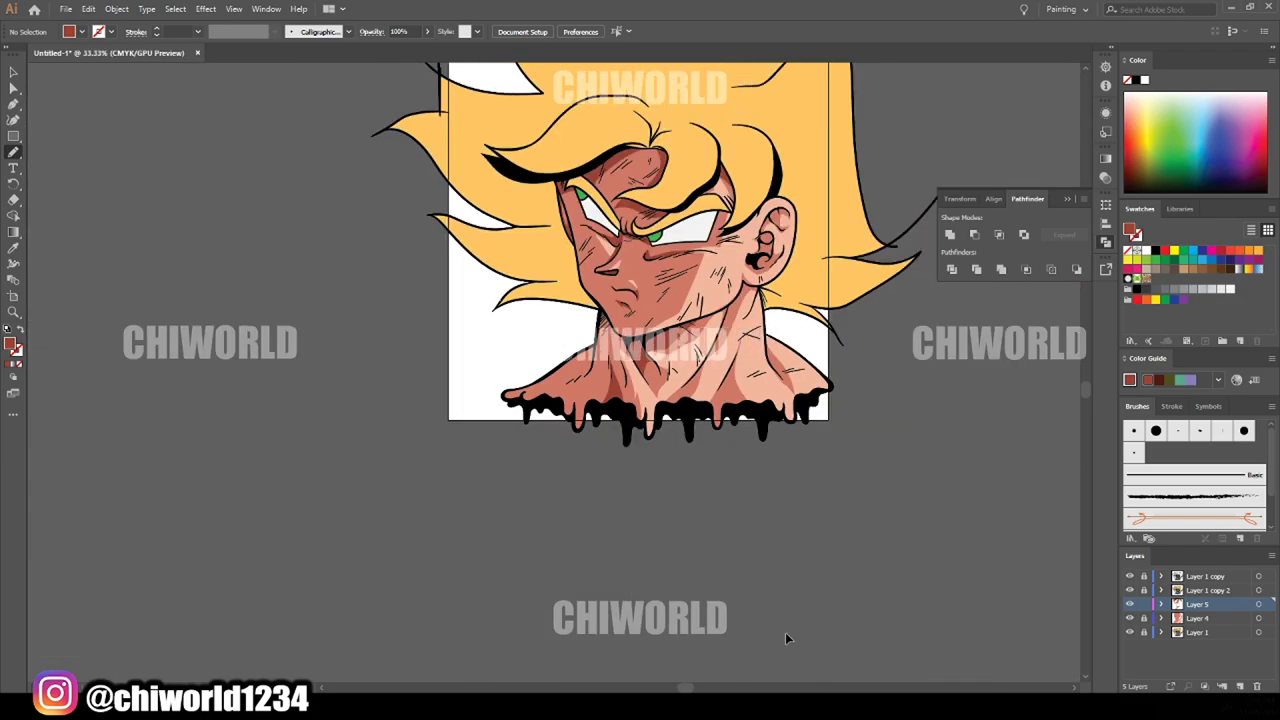
Draw dark shadow shapes along the neck outline and across the left shoulder up to the neck
{"action": "scroll", "coordinate": [785, 632], "scroll_direction": "up", "scroll_amount": 4}
{"action": "left_click_drag", "start_coordinate": [721, 240], "coordinate": [867, 289]}
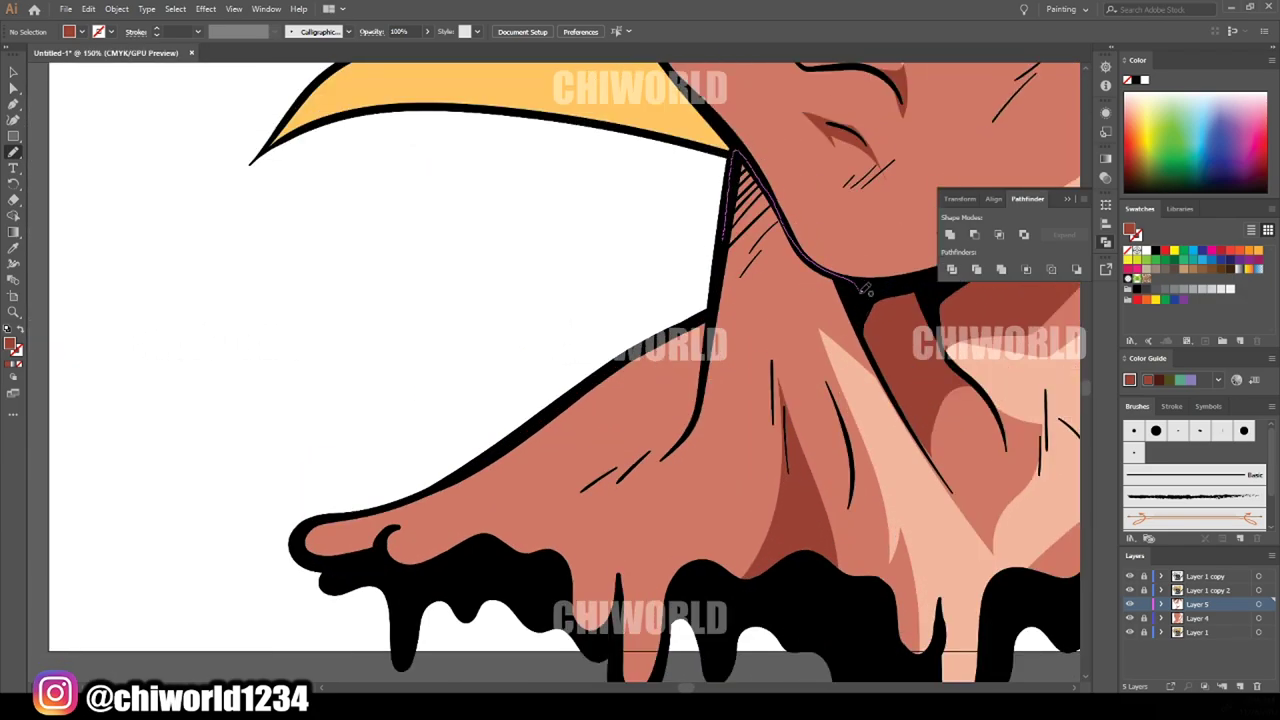
{"action": "mouse_move", "coordinate": [542, 580]}
{"action": "left_mouse_down"}
{"action": "mouse_move", "coordinate": [310, 545]}
{"action": "mouse_move", "coordinate": [422, 496]}
{"action": "mouse_move", "coordinate": [618, 363]}
{"action": "mouse_move", "coordinate": [724, 236]}
{"action": "left_mouse_up"}
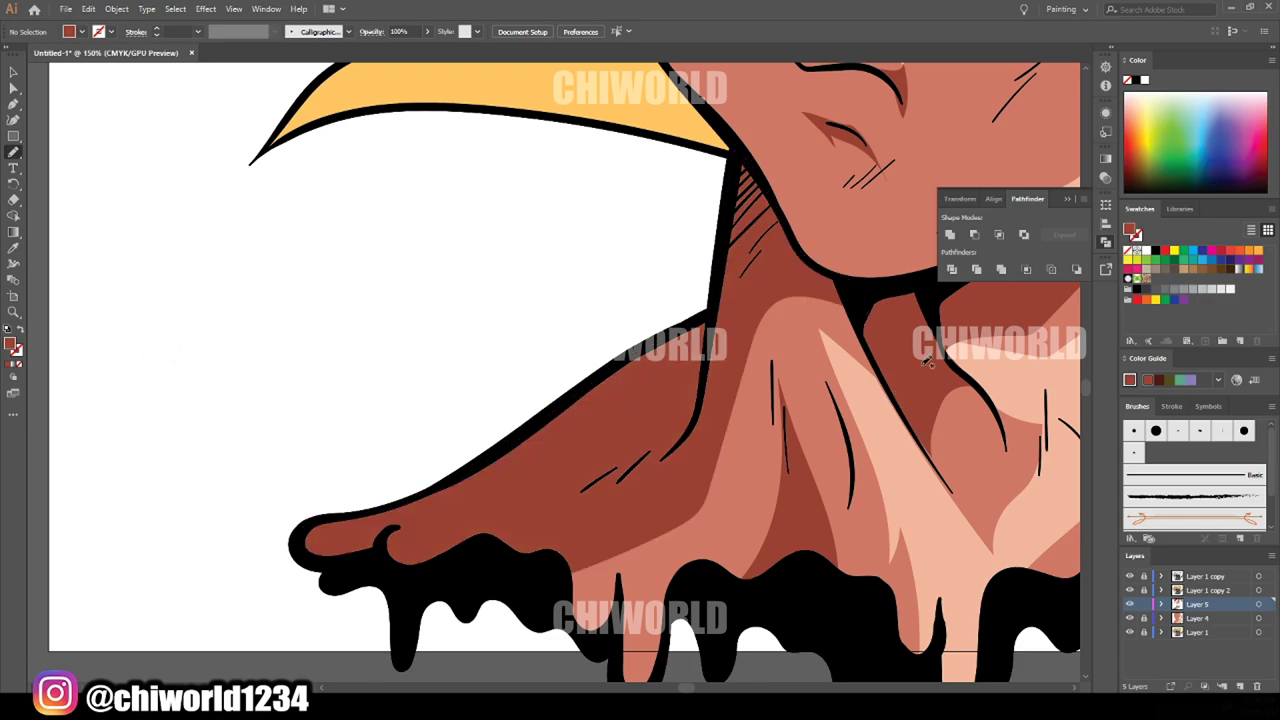
{"action": "scroll", "coordinate": [928, 363], "scroll_direction": "down", "scroll_amount": 3}
{"action": "scroll", "coordinate": [658, 318], "scroll_direction": "up", "scroll_amount": 4}
{"action": "left_click_drag", "start_coordinate": [737, 342], "coordinate": [828, 344]}
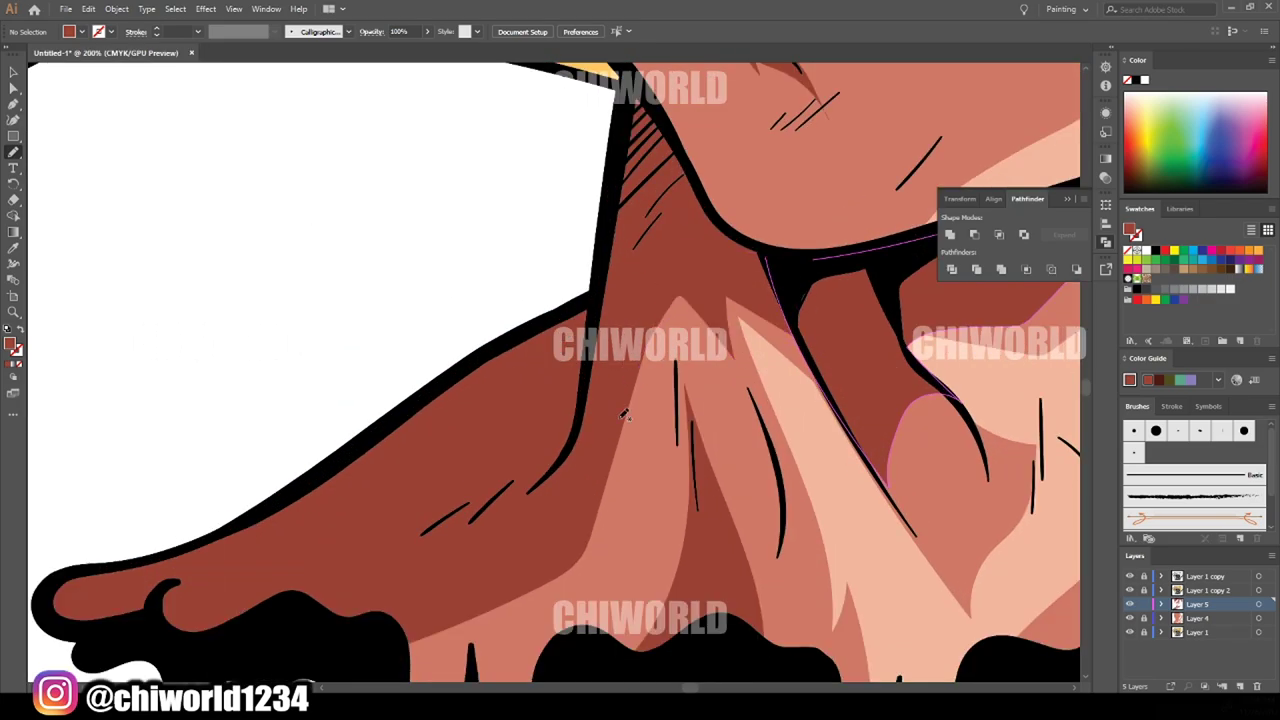
{"action": "scroll", "coordinate": [963, 506], "scroll_direction": "down", "scroll_amount": 3}
{"action": "scroll", "coordinate": [600, 500], "scroll_direction": "up", "scroll_amount": 3}
{"action": "scroll", "coordinate": [522, 623], "scroll_direction": "up", "scroll_amount": 1}
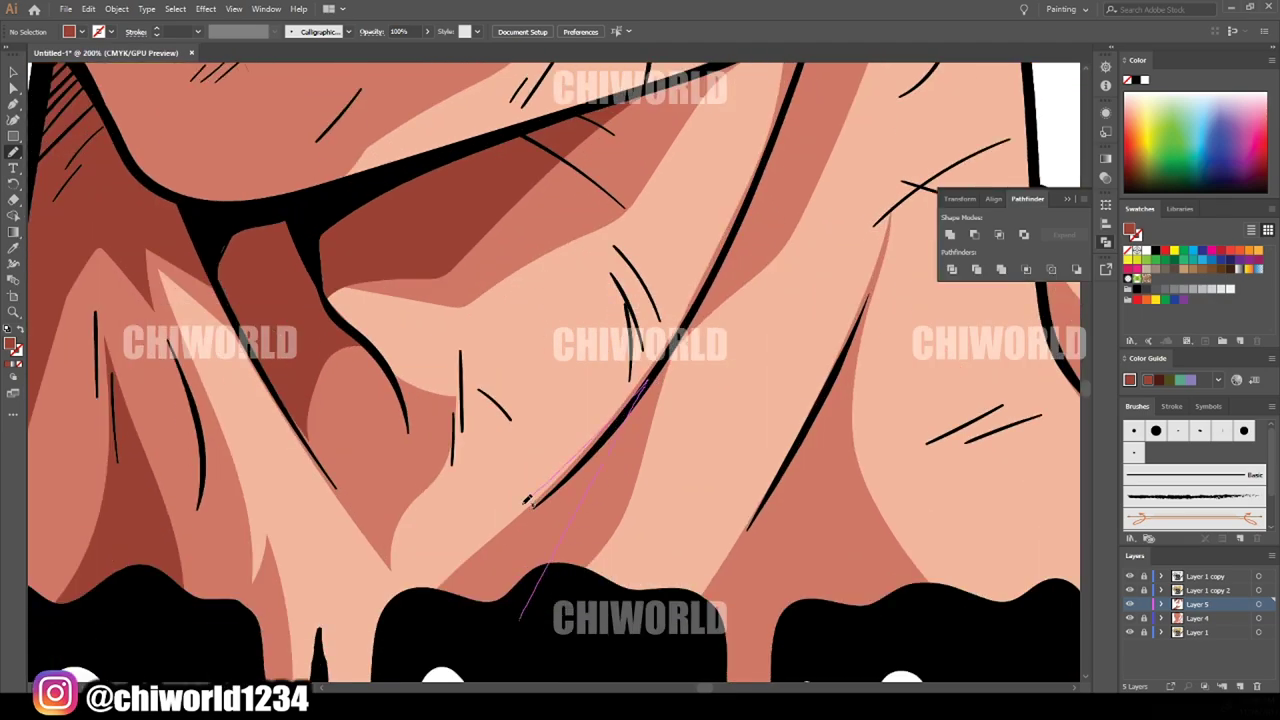
{"action": "scroll", "coordinate": [560, 480], "scroll_direction": "down", "scroll_amount": 2}
Add more shoulder and neck-crease shadows, then zoom out to show the whole figure
{"action": "mouse_move", "coordinate": [680, 535]}
{"action": "left_mouse_down"}
{"action": "mouse_move", "coordinate": [836, 290]}
{"action": "mouse_move", "coordinate": [690, 540]}
{"action": "left_mouse_up"}
{"action": "scroll", "coordinate": [705, 560], "scroll_direction": "down", "scroll_amount": 3}
{"action": "scroll", "coordinate": [700, 568], "scroll_direction": "up", "scroll_amount": 2}
{"action": "scroll", "coordinate": [703, 345], "scroll_direction": "up", "scroll_amount": 1}
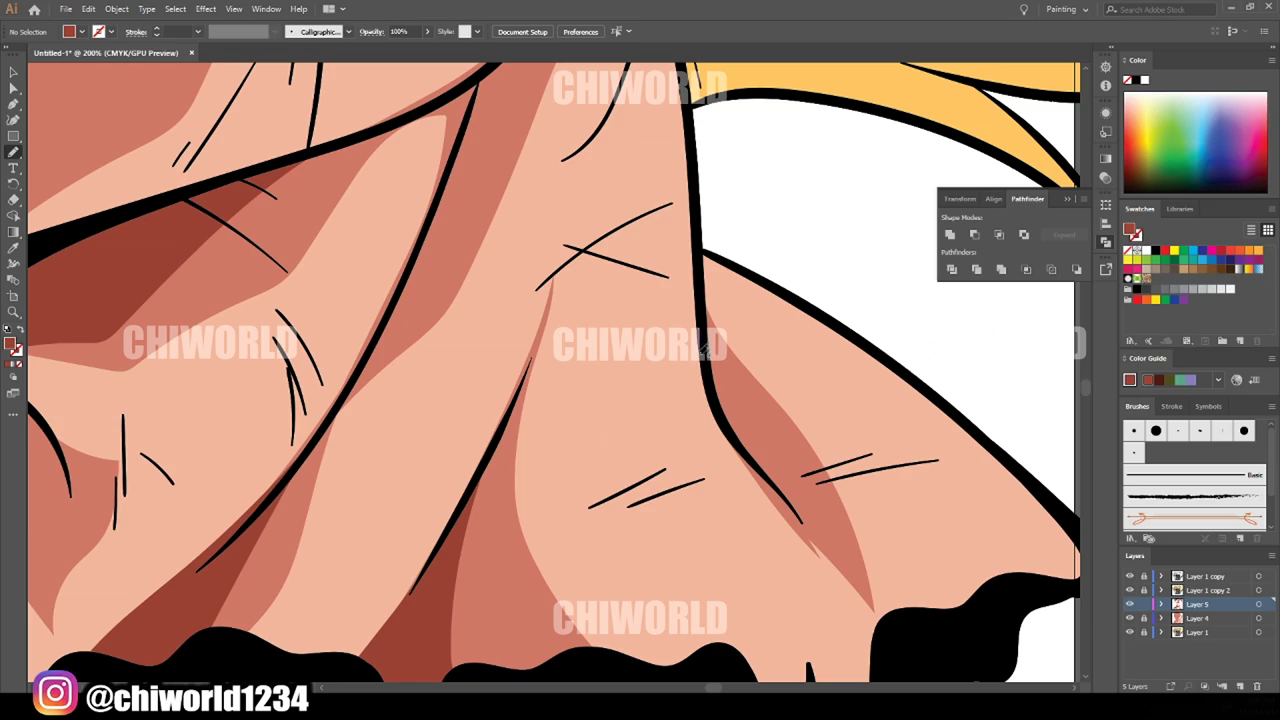
{"action": "left_click_drag", "start_coordinate": [750, 388], "coordinate": [700, 240]}
{"action": "scroll", "coordinate": [700, 350], "scroll_direction": "up", "scroll_amount": 3}
{"action": "scroll", "coordinate": [700, 350], "scroll_direction": "up", "scroll_amount": 2}
{"action": "mouse_move", "coordinate": [600, 312]}
{"action": "left_mouse_down"}
{"action": "mouse_move", "coordinate": [672, 218]}
{"action": "mouse_move", "coordinate": [741, 262]}
{"action": "left_mouse_up"}
{"action": "left_click_drag", "start_coordinate": [575, 420], "coordinate": [547, 355]}
{"action": "scroll", "coordinate": [508, 602], "scroll_direction": "down", "scroll_amount": 3}
{"action": "scroll", "coordinate": [508, 602], "scroll_direction": "up", "scroll_amount": 2}
{"action": "scroll", "coordinate": [513, 600], "scroll_direction": "up", "scroll_amount": 1}
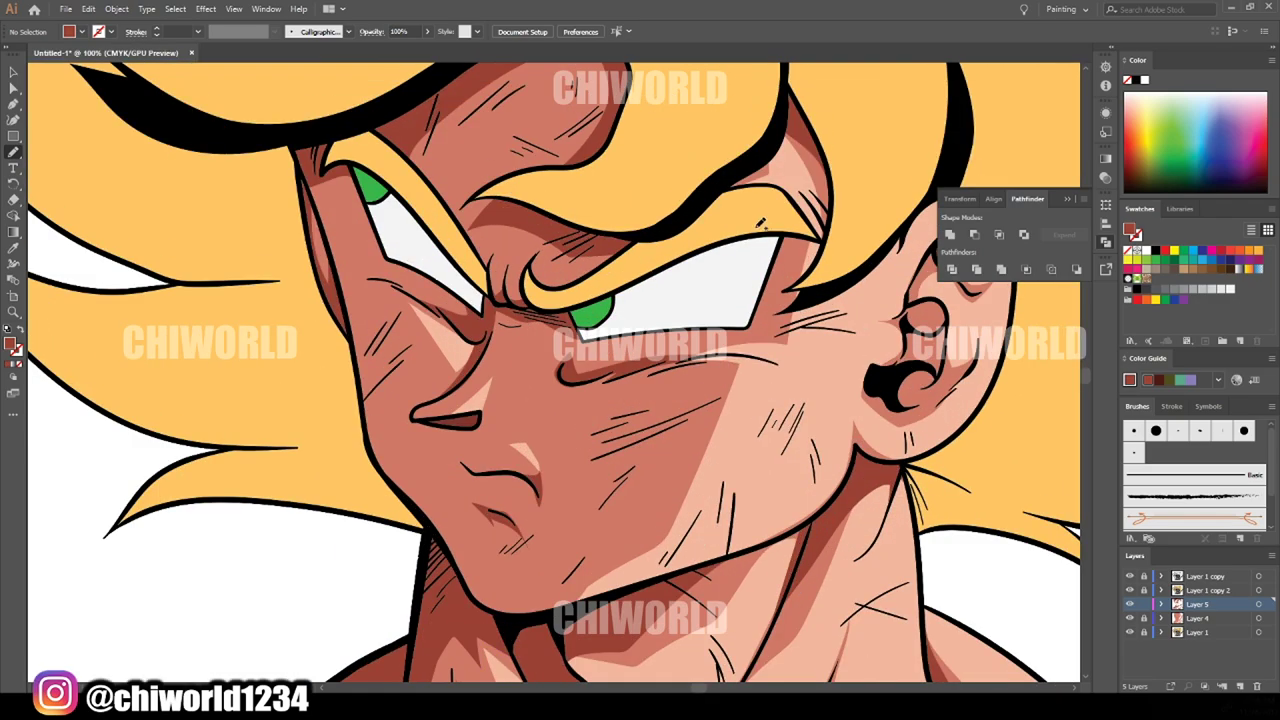
{"action": "key", "text": "ctrl+minus"}
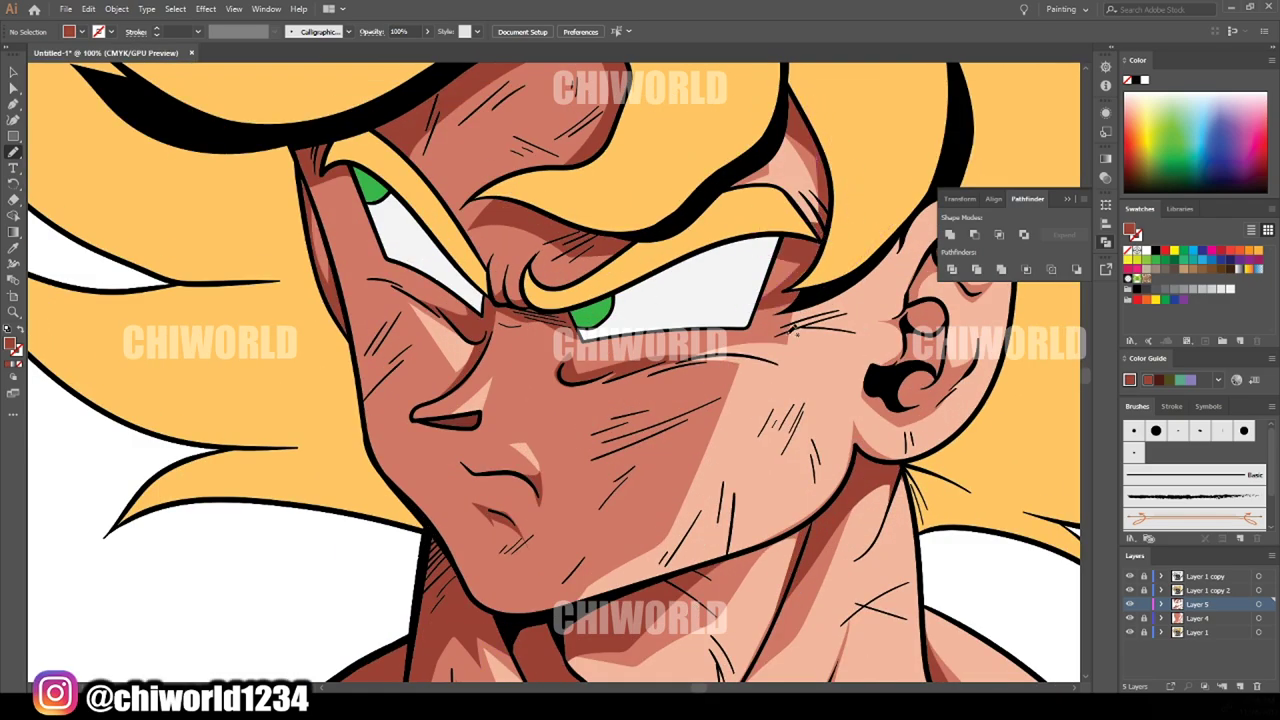
{"action": "key", "text": "ctrl+minus"}
Shade the inner and upper ear with deeper brown, then zoom out to 33.33% and back to 50%
{"action": "scroll", "coordinate": [735, 375], "scroll_direction": "up", "scroll_amount": 4}
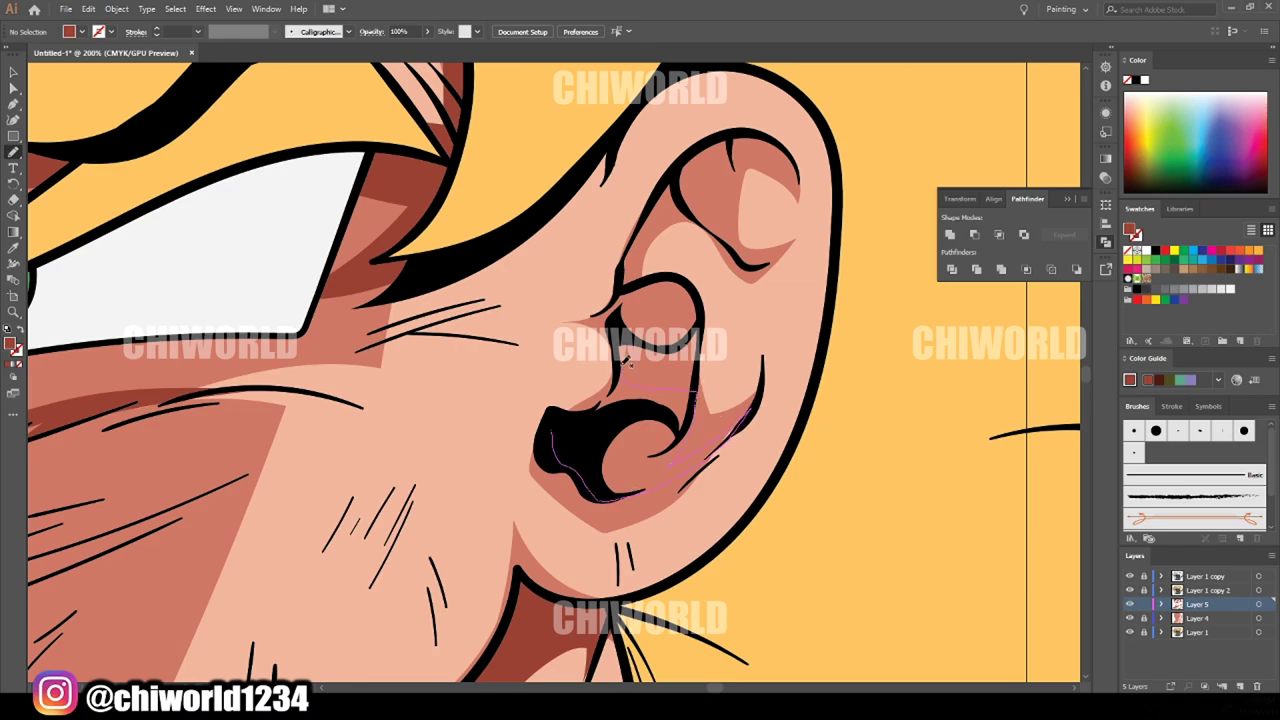
{"action": "left_click_drag", "start_coordinate": [627, 368], "coordinate": [613, 340]}
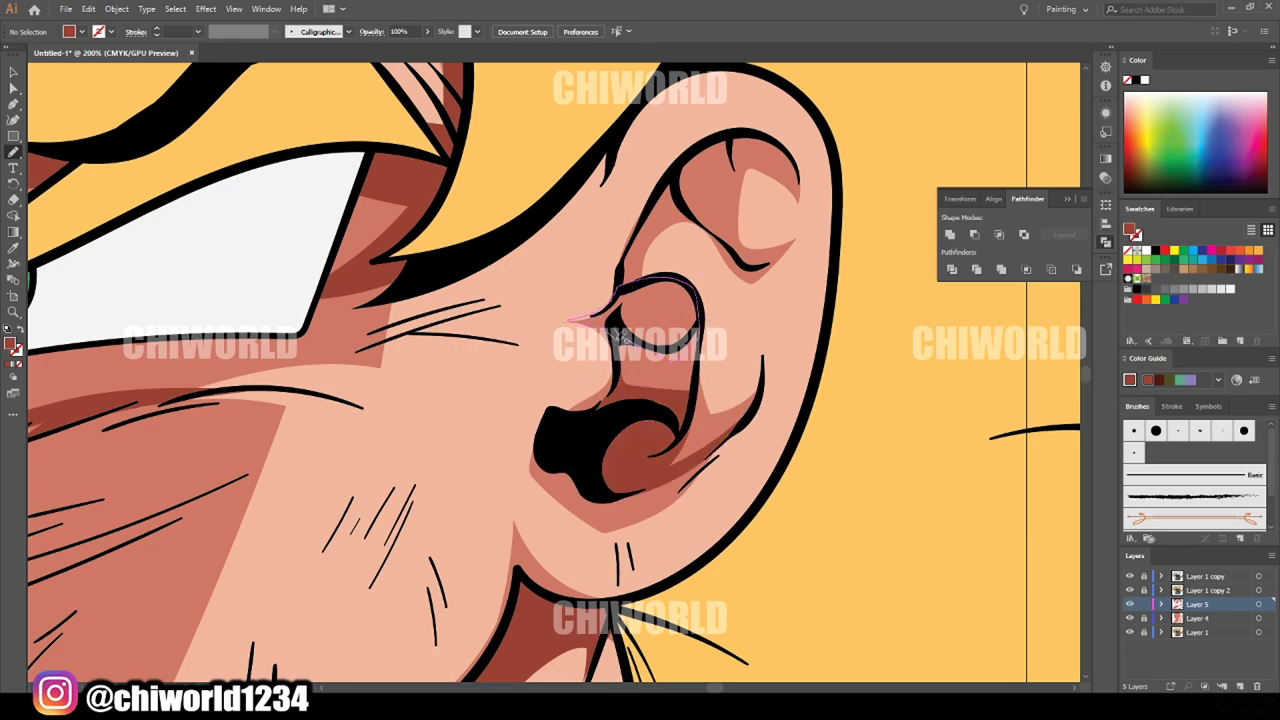
{"action": "scroll", "coordinate": [622, 337], "scroll_direction": "up", "scroll_amount": 2}
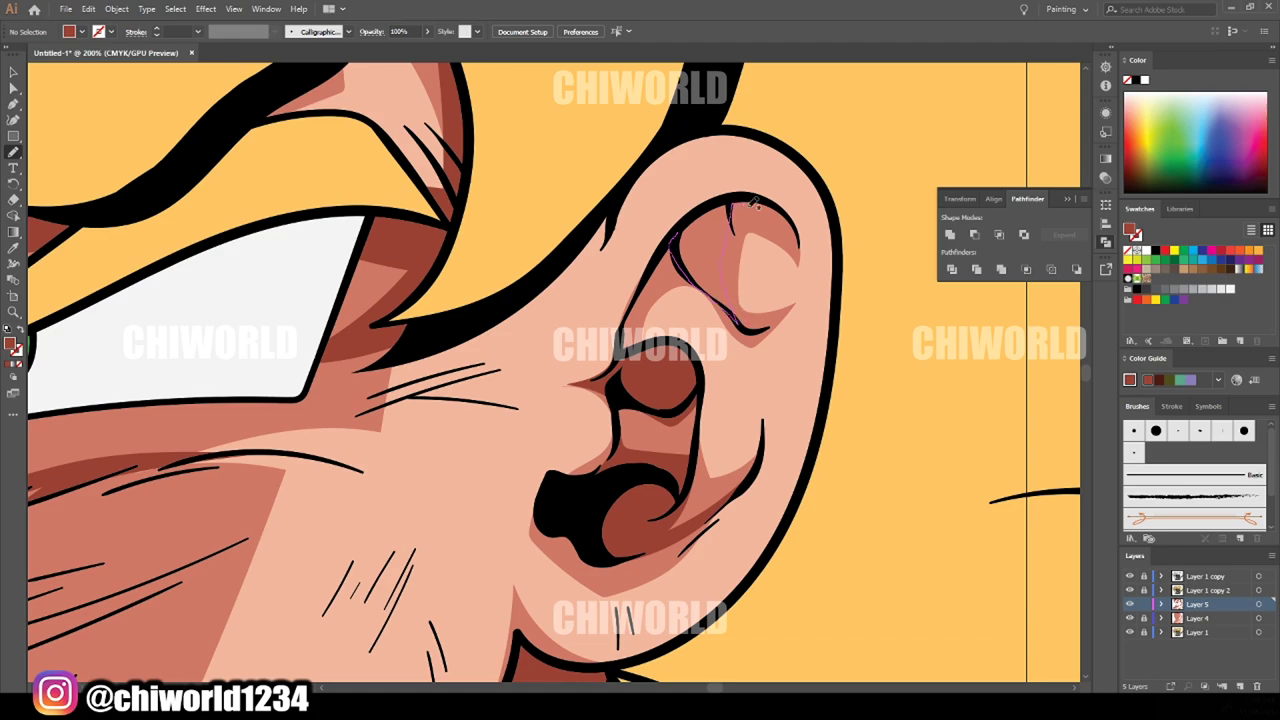
{"action": "left_click_drag", "start_coordinate": [758, 193], "coordinate": [760, 196]}
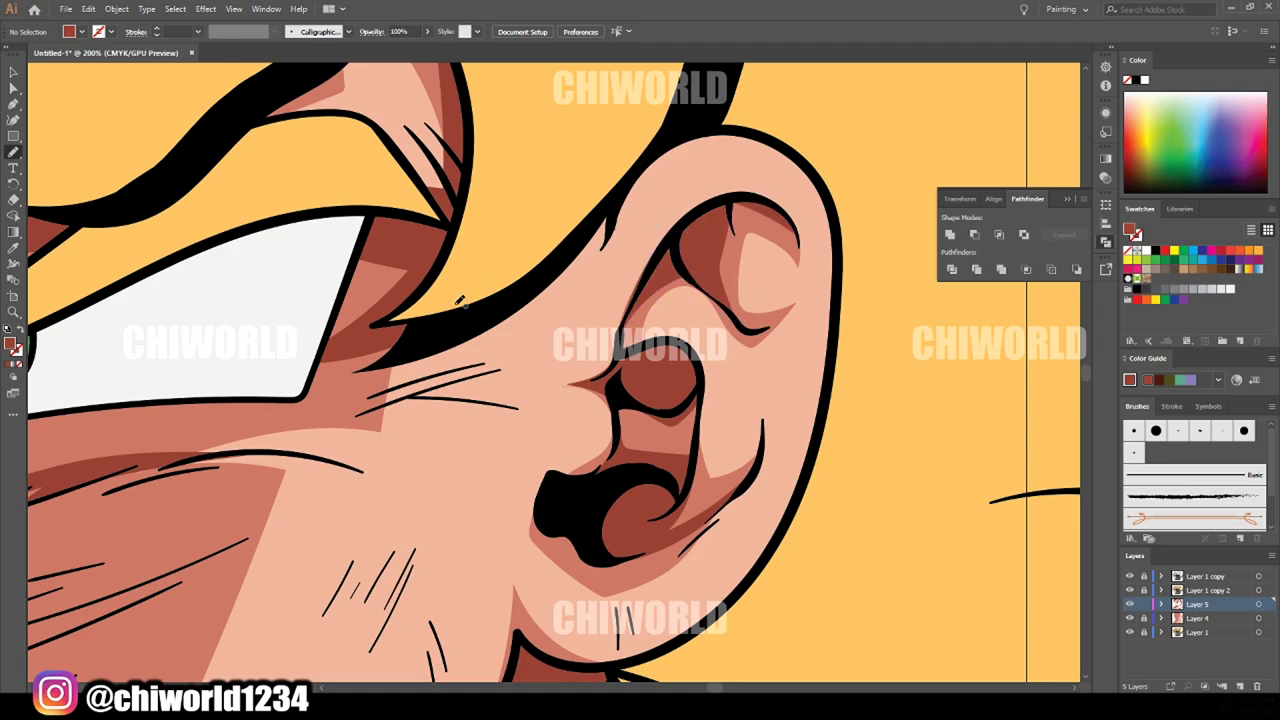
{"action": "key", "text": "ctrl+minus"}
{"action": "key", "text": "ctrl+minus"}
{"action": "key", "text": "ctrl+minus"}
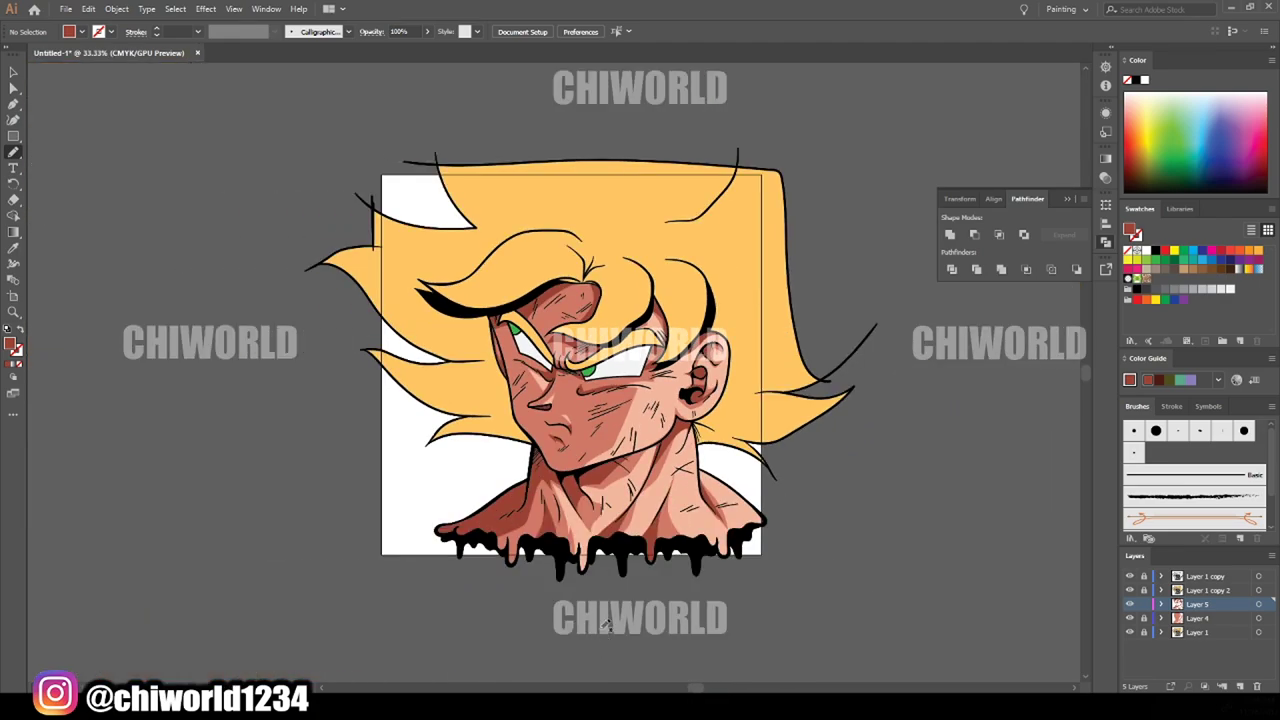
{"action": "key", "text": "ctrl+plus"}
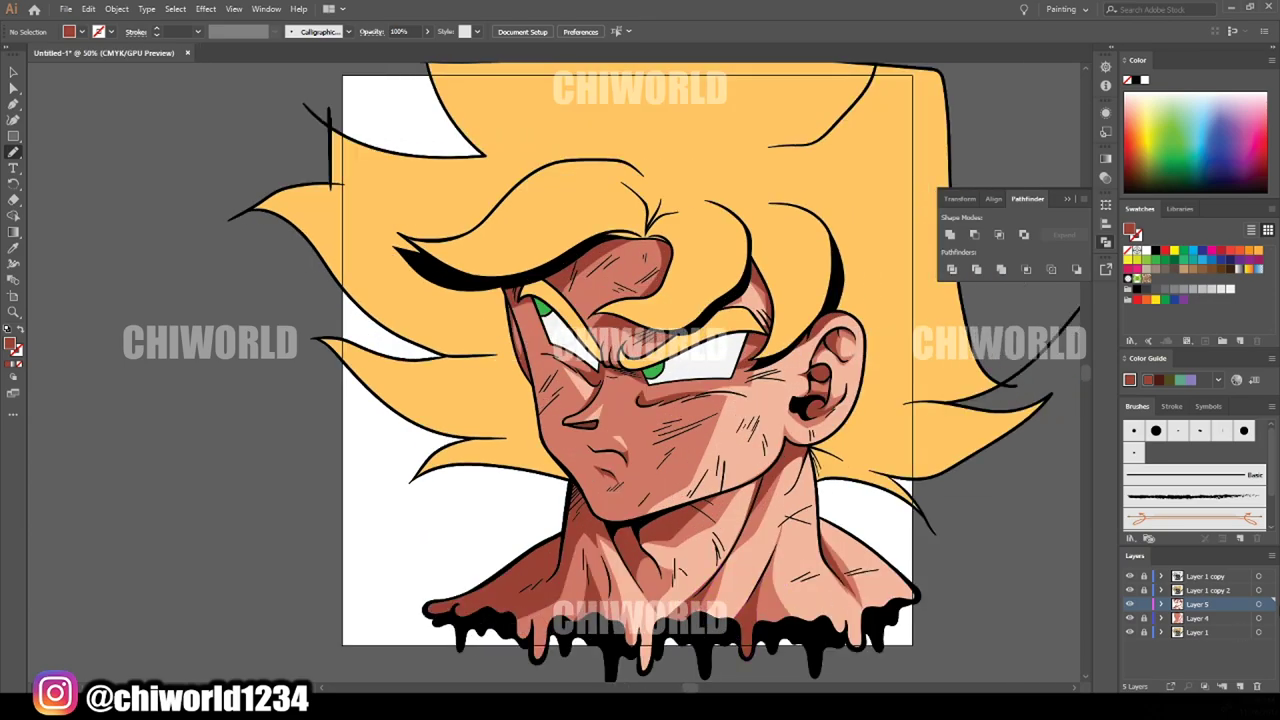
Add a new layer and set the fill to a darker grey sampled from the eye white
{"action": "left_click", "coordinate": [1240, 686]}
{"action": "key", "text": "ctrl+plus"}
{"action": "key", "text": "ctrl+plus"}
{"action": "key", "text": "ctrl+plus"}
{"action": "key", "text": "ctrl+plus"}
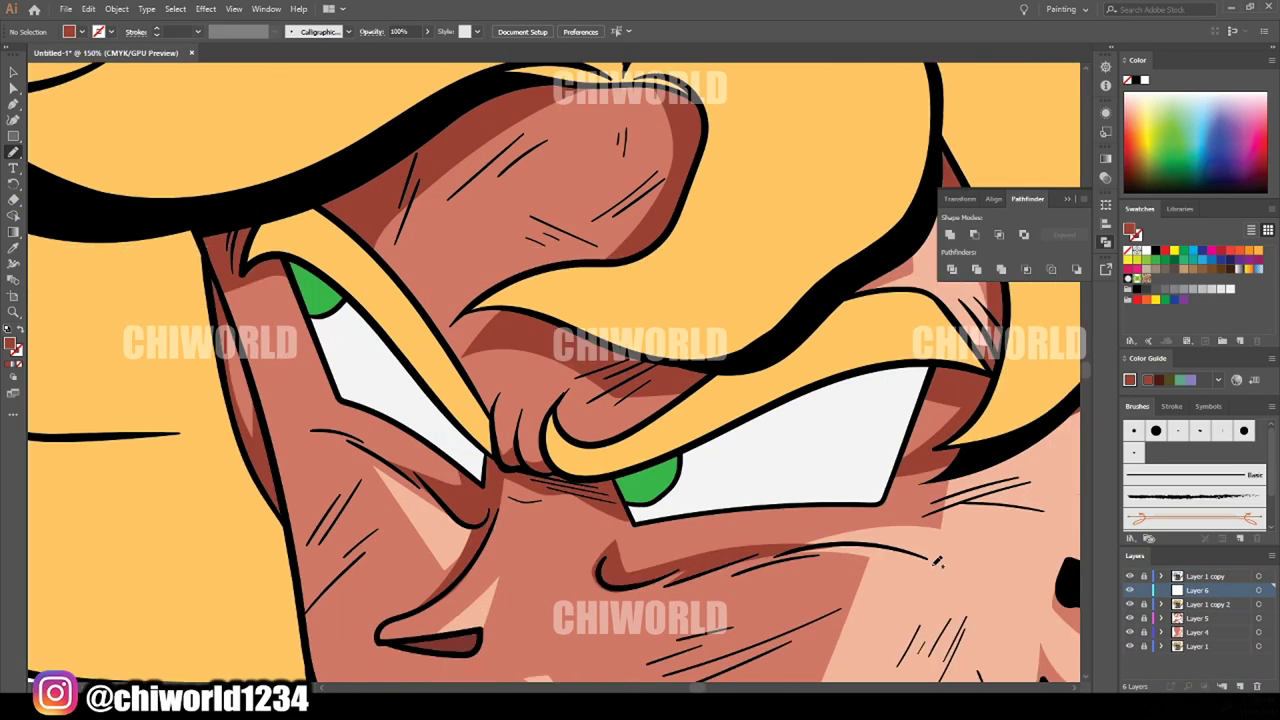
{"action": "key", "text": "ctrl+plus"}
{"action": "scroll", "coordinate": [940, 557], "scroll_direction": "up", "scroll_amount": 2}
{"action": "key", "text": "i"}
{"action": "left_click", "coordinate": [529, 443]}
{"action": "double_click", "coordinate": [12, 345]}
{"action": "left_click_drag", "start_coordinate": [655, 348], "coordinate": [655, 305]}
{"action": "key", "text": "Return"}
{"action": "left_click", "coordinate": [13, 153]}
Draw grey shadow shapes over the upper part of both eye whites
{"action": "left_click_drag", "start_coordinate": [449, 500], "coordinate": [470, 450]}
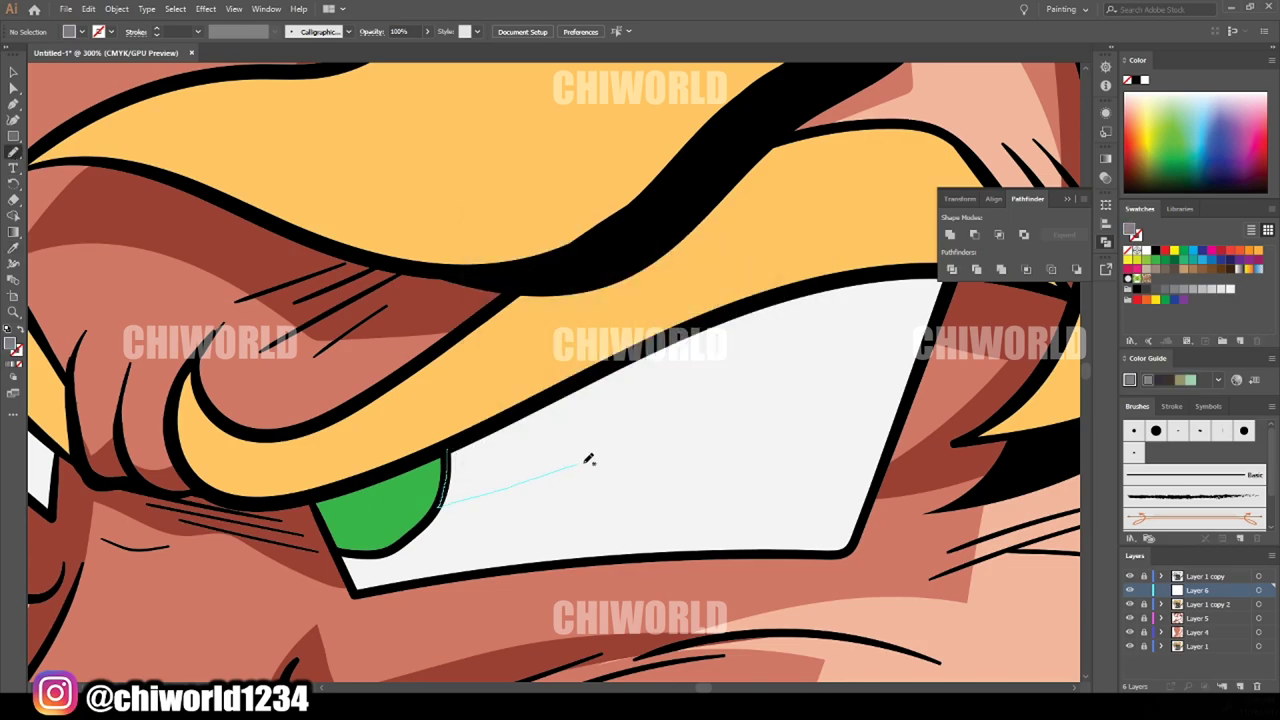
{"action": "key", "text": "ctrl+0"}
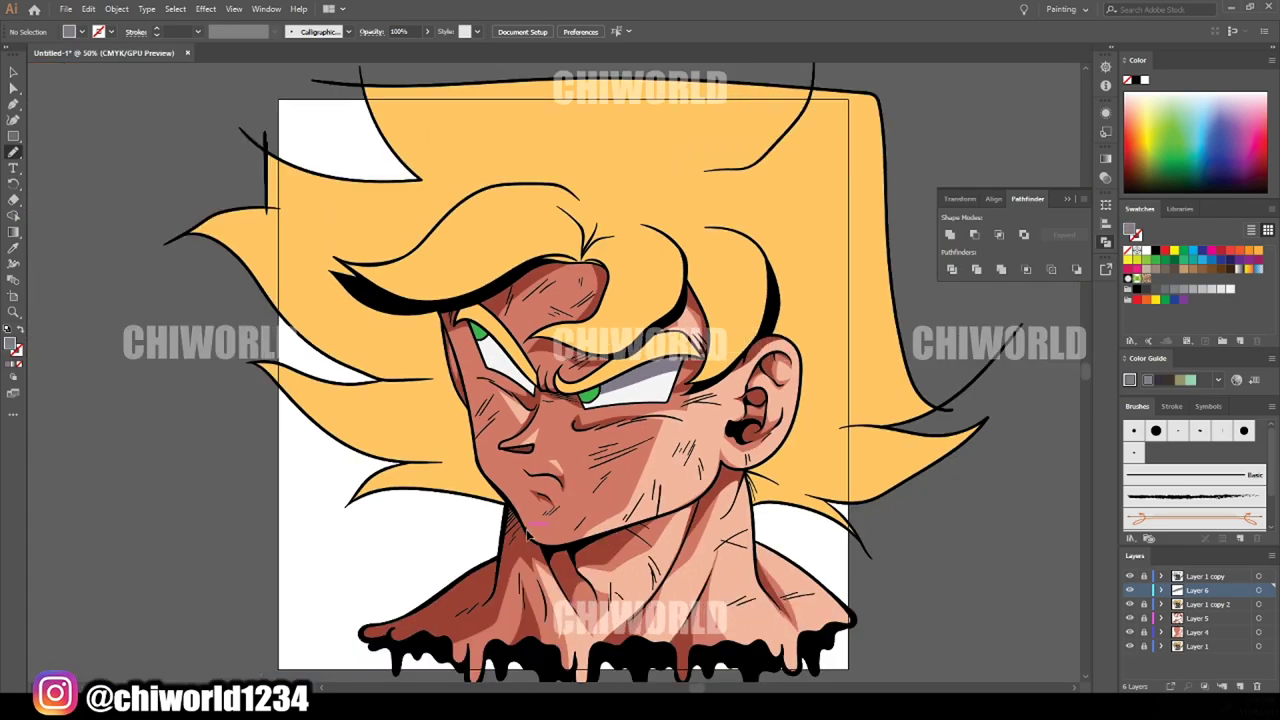
{"action": "scroll", "coordinate": [407, 233], "scroll_direction": "up", "scroll_amount": 5}
{"action": "scroll", "coordinate": [407, 233], "scroll_direction": "up", "scroll_amount": 2}
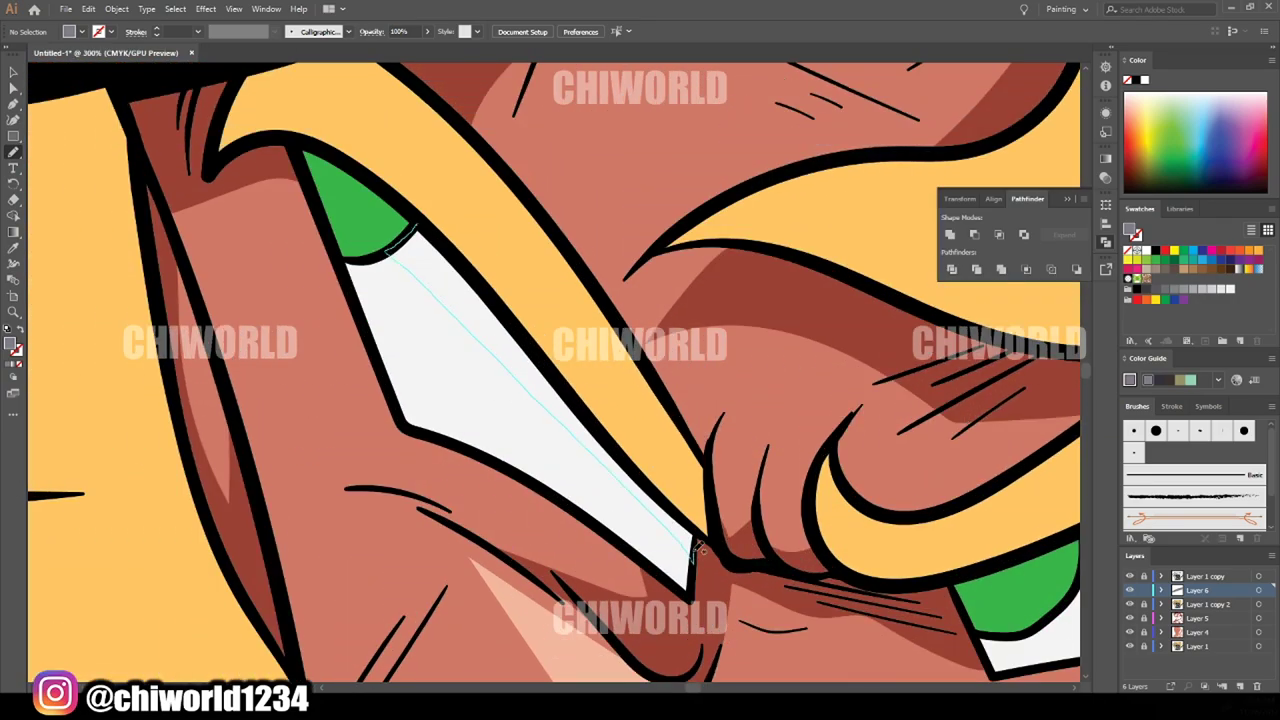
{"action": "left_click_drag", "start_coordinate": [457, 312], "coordinate": [410, 245]}
{"action": "key", "text": "ctrl+0"}
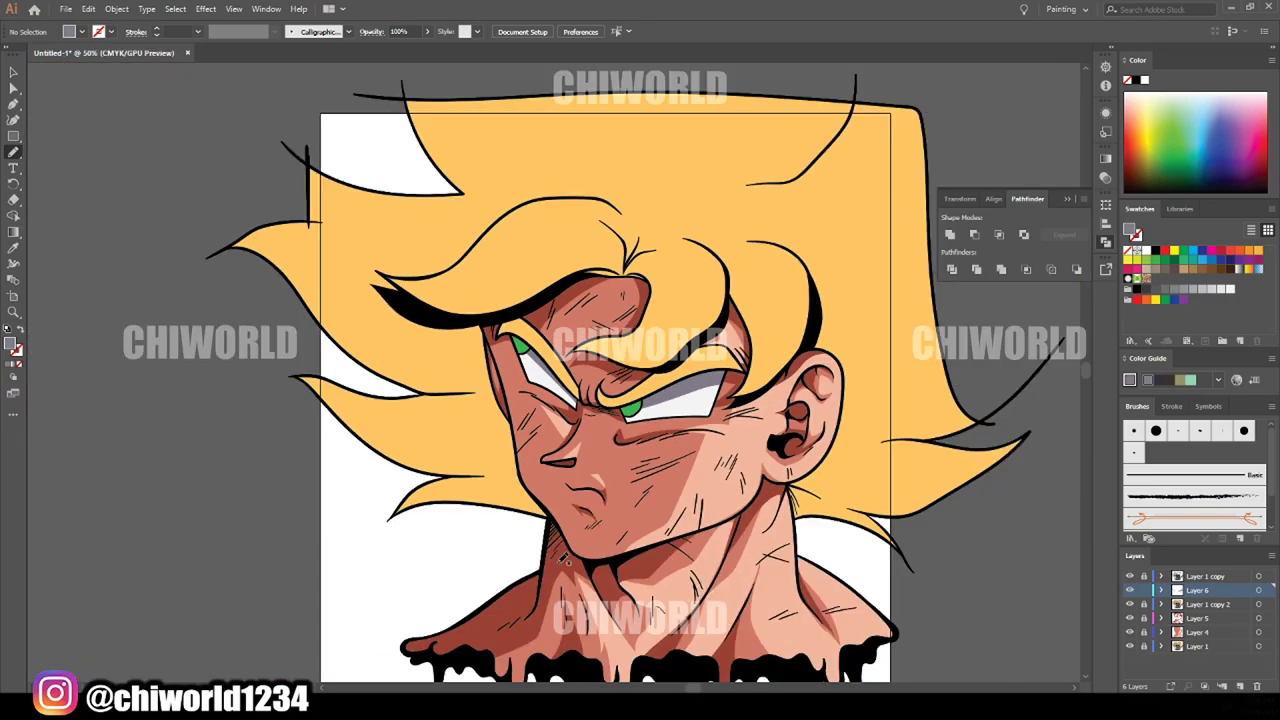
{"action": "scroll", "coordinate": [688, 530], "scroll_direction": "up", "scroll_amount": 3}
{"action": "scroll", "coordinate": [688, 530], "scroll_direction": "up", "scroll_amount": 3}
Set the fill to a dark green based on the sampled iris colour
{"action": "key", "text": "i"}
{"action": "left_click", "coordinate": [680, 471]}
{"action": "double_click", "coordinate": [12, 346]}
{"action": "left_click_drag", "start_coordinate": [549, 390], "coordinate": [560, 390]}
{"action": "left_click", "coordinate": [781, 268]}
{"action": "key", "text": "n"}
Draw dark green shading over the top of both irises
{"action": "mouse_move", "coordinate": [660, 510]}
{"action": "left_mouse_down"}
{"action": "mouse_move", "coordinate": [727, 423]}
{"action": "mouse_move", "coordinate": [630, 465]}
{"action": "left_mouse_up"}
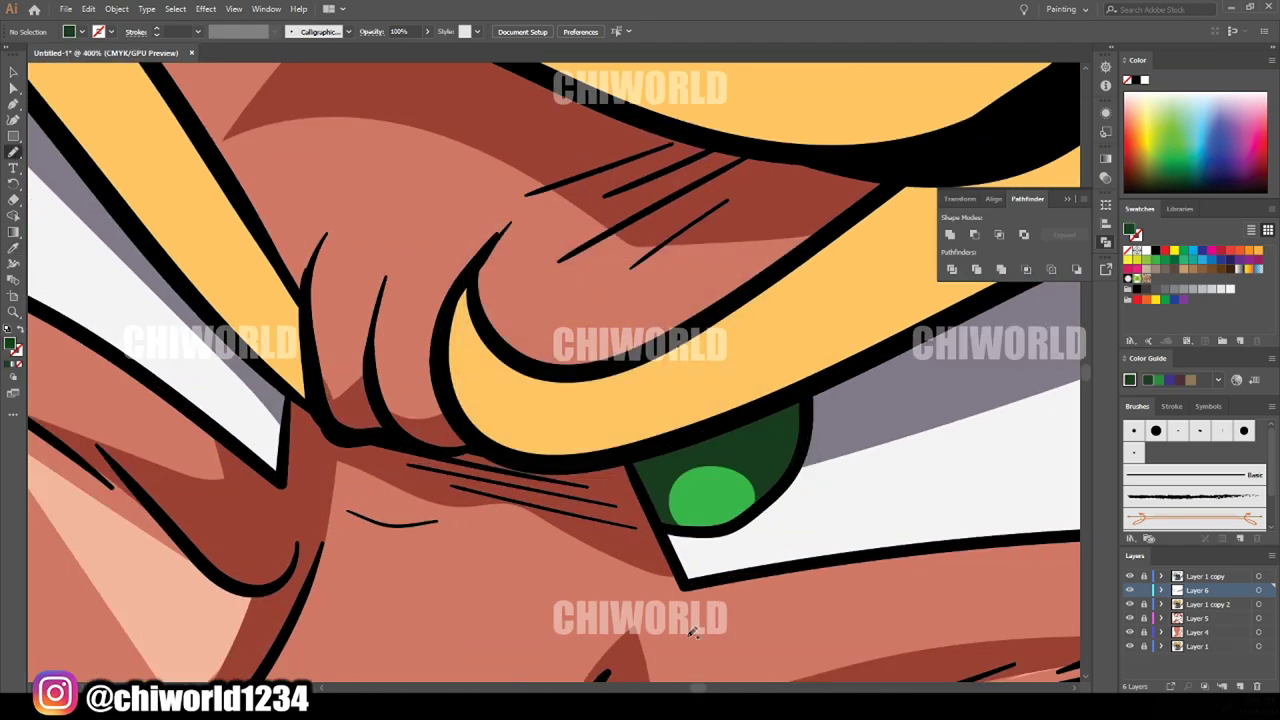
{"action": "key", "text": "ctrl+0"}
{"action": "scroll", "coordinate": [504, 600], "scroll_direction": "up", "scroll_amount": 3}
{"action": "scroll", "coordinate": [504, 600], "scroll_direction": "up", "scroll_amount": 2}
{"action": "mouse_move", "coordinate": [556, 510]}
{"action": "left_mouse_down"}
{"action": "mouse_move", "coordinate": [505, 568]}
{"action": "mouse_move", "coordinate": [410, 553]}
{"action": "mouse_move", "coordinate": [430, 452]}
{"action": "left_mouse_up"}
{"action": "key", "text": "ctrl+0"}
{"action": "scroll", "coordinate": [735, 620], "scroll_direction": "up", "scroll_amount": 1}
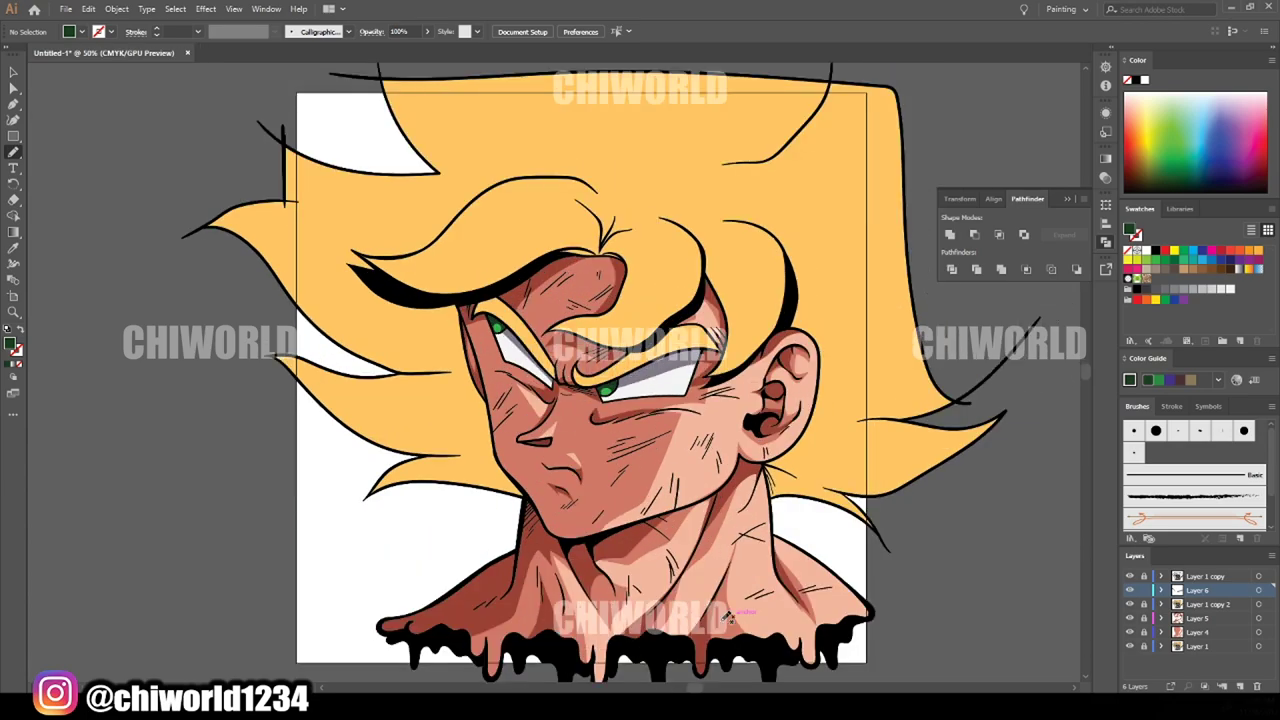
{"action": "scroll", "coordinate": [749, 582], "scroll_direction": "down", "scroll_amount": 2}
{"action": "scroll", "coordinate": [803, 519], "scroll_direction": "up", "scroll_amount": 1}
Set the fill to a darker orange based on the sampled hair colour
{"action": "key", "text": "i"}
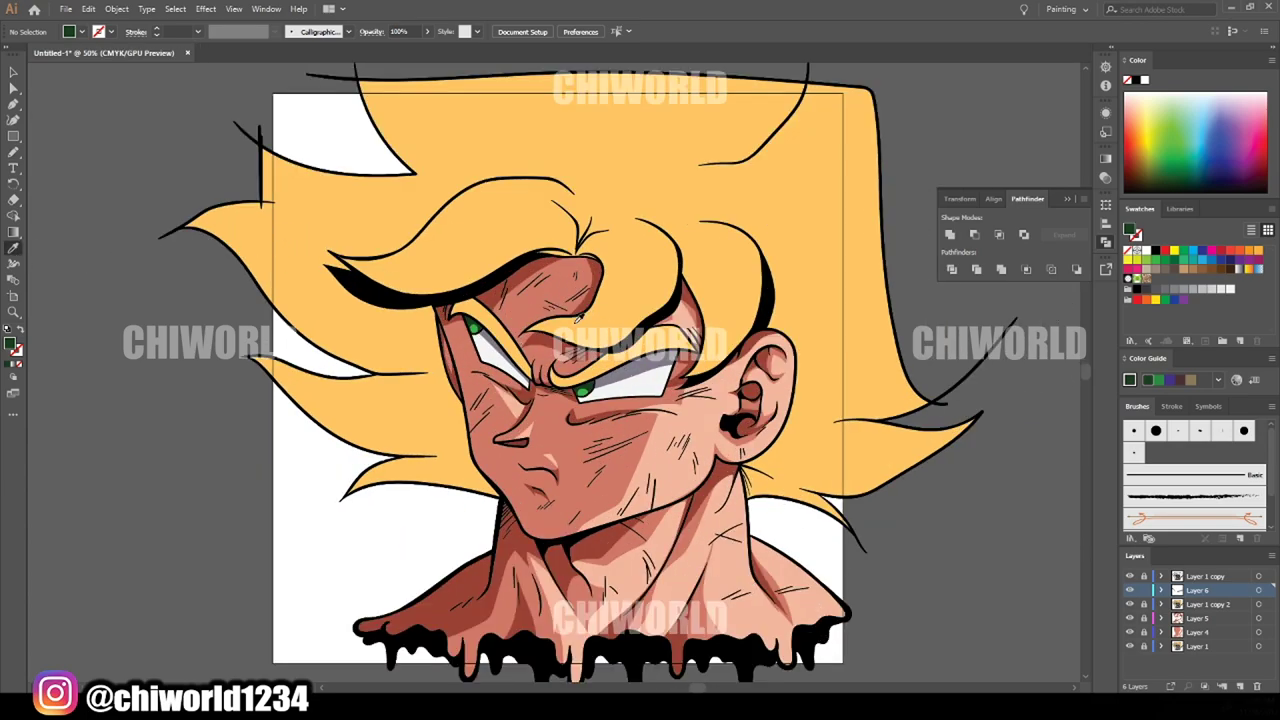
{"action": "left_click", "coordinate": [230, 215]}
{"action": "double_click", "coordinate": [11, 344]}
{"action": "left_click", "coordinate": [583, 301]}
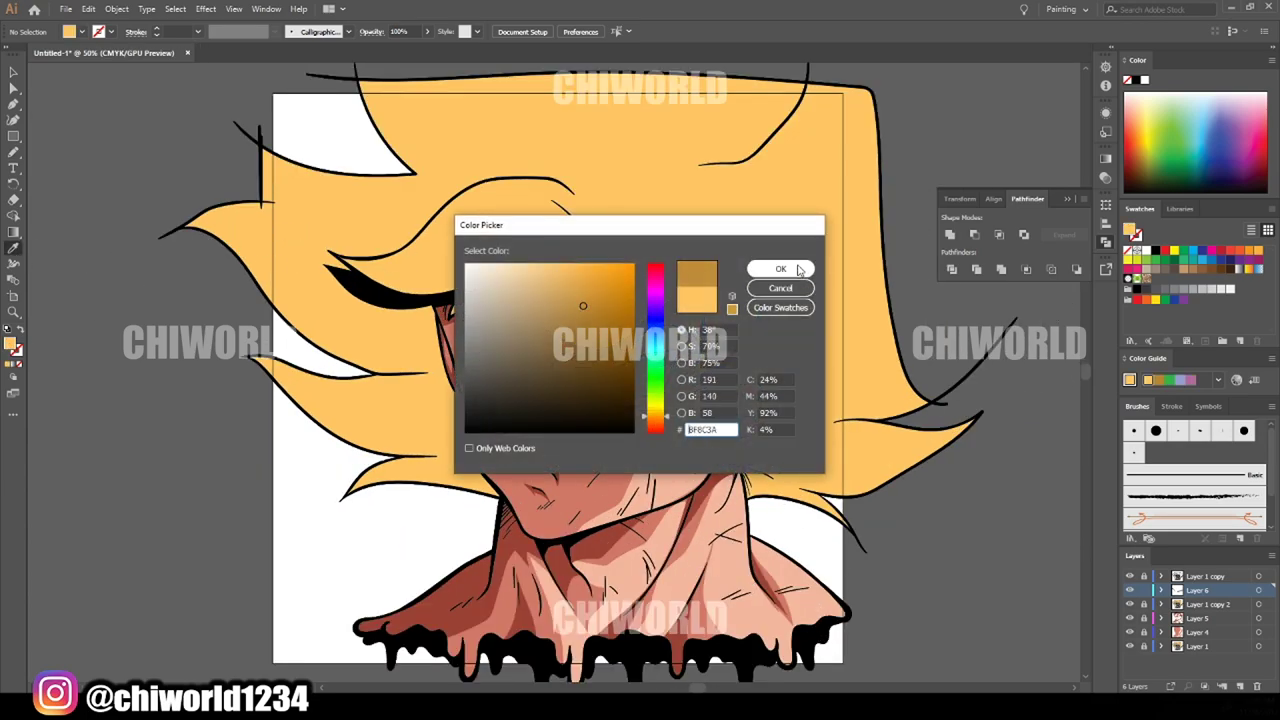
{"action": "left_click", "coordinate": [781, 268]}
{"action": "key", "text": "n"}
Shade the crescent under the brow lock and a band along the lid in darker orange
{"action": "scroll", "coordinate": [498, 460], "scroll_direction": "up", "scroll_amount": 5}
{"action": "scroll", "coordinate": [491, 457], "scroll_direction": "up", "scroll_amount": 2}
{"action": "scroll", "coordinate": [491, 457], "scroll_direction": "right", "scroll_amount": 2}
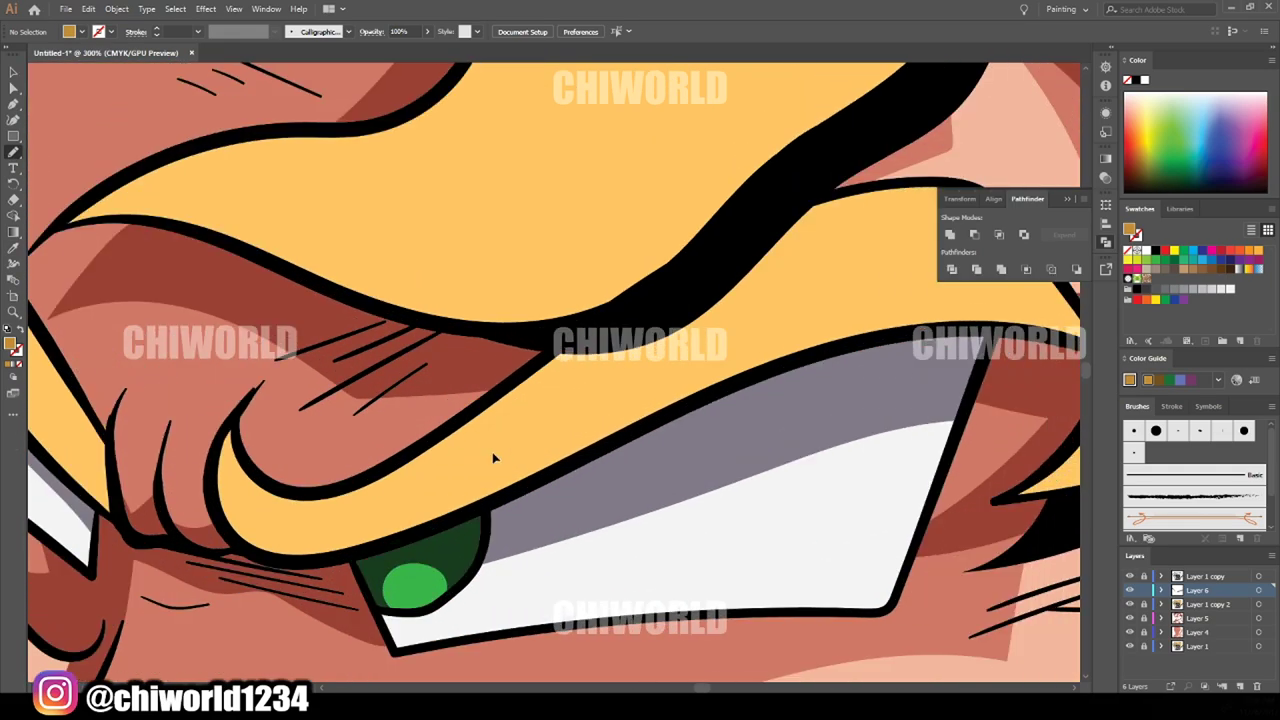
{"action": "scroll", "coordinate": [205, 512], "scroll_direction": "up", "scroll_amount": 4}
{"action": "left_click_drag", "start_coordinate": [220, 600], "coordinate": [193, 474]}
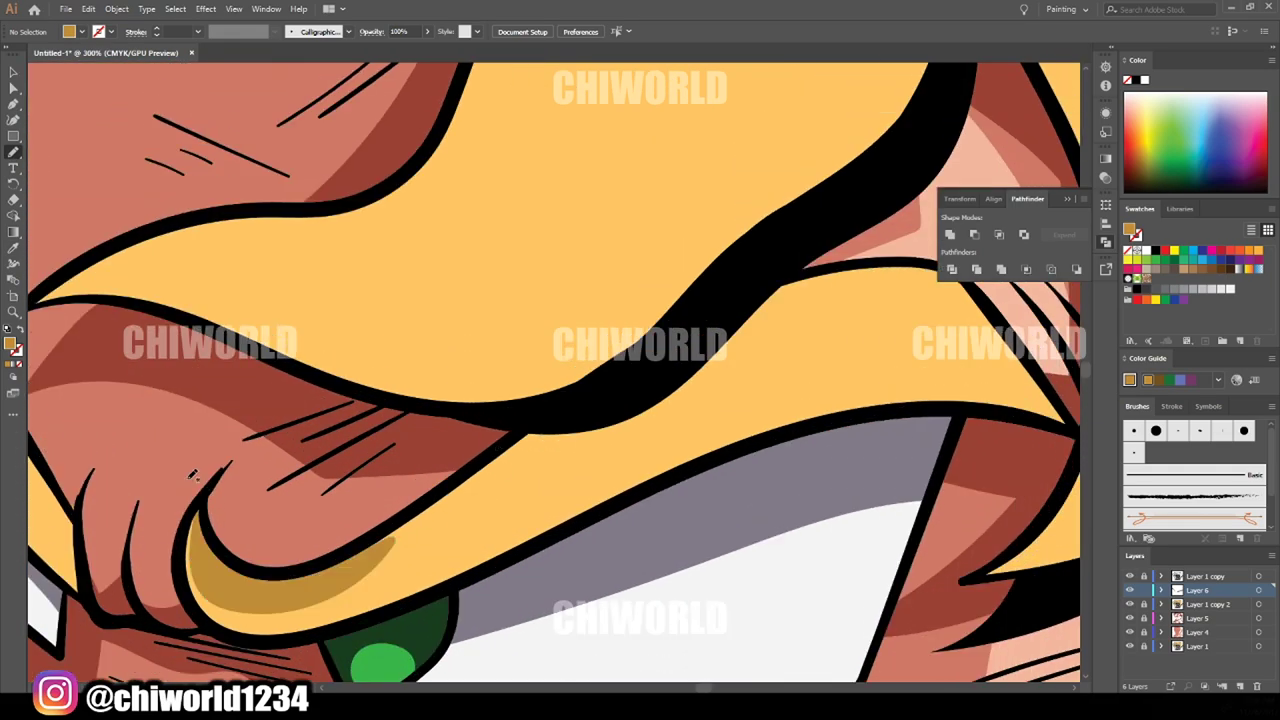
{"action": "mouse_move", "coordinate": [985, 292]}
{"action": "left_mouse_down"}
{"action": "mouse_move", "coordinate": [660, 350]}
{"action": "mouse_move", "coordinate": [373, 572]}
{"action": "left_mouse_up"}
{"action": "scroll", "coordinate": [373, 572], "scroll_direction": "down", "scroll_amount": 3}
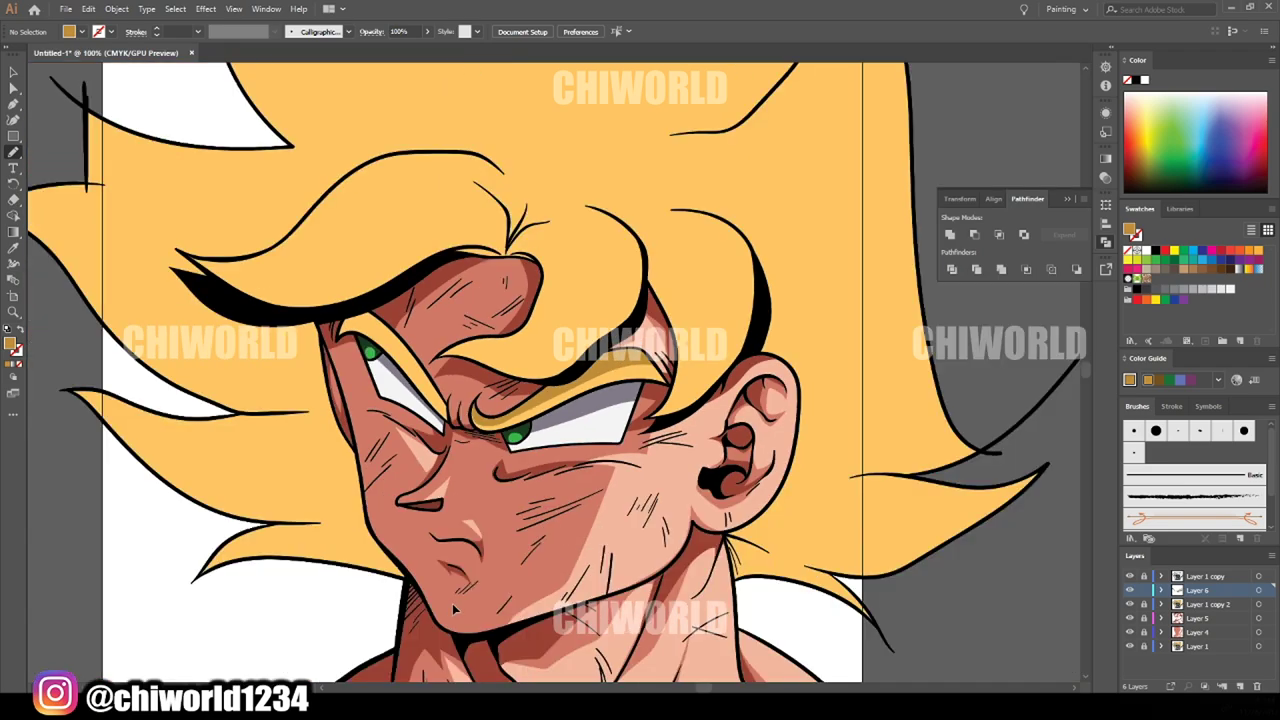
{"action": "scroll", "coordinate": [373, 572], "scroll_direction": "down", "scroll_amount": 1}
{"action": "scroll", "coordinate": [480, 610], "scroll_direction": "up", "scroll_amount": 3}
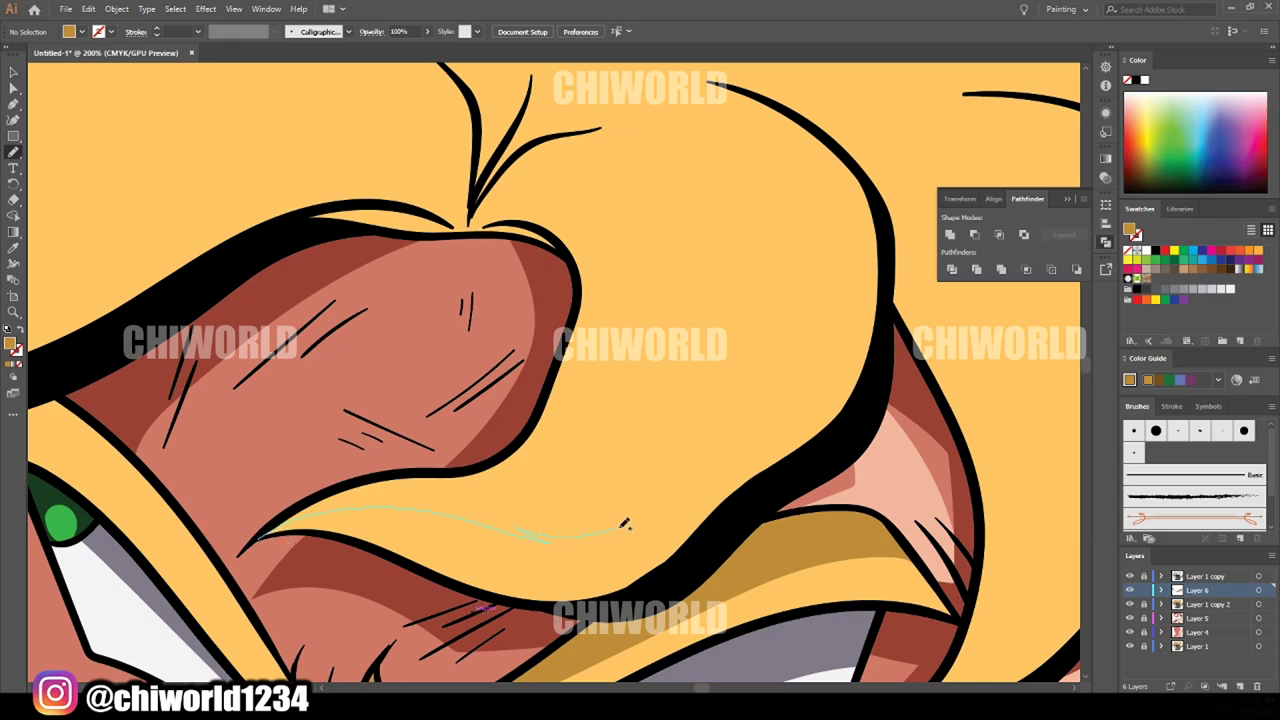
Draw closed shadows on the hair lock and the strand above the eye
{"action": "left_click_drag", "start_coordinate": [452, 232], "coordinate": [536, 238]}
{"action": "mouse_move", "coordinate": [566, 348]}
{"action": "left_mouse_down"}
{"action": "mouse_move", "coordinate": [456, 474]}
{"action": "mouse_move", "coordinate": [276, 526]}
{"action": "mouse_move", "coordinate": [264, 542]}
{"action": "left_mouse_up"}
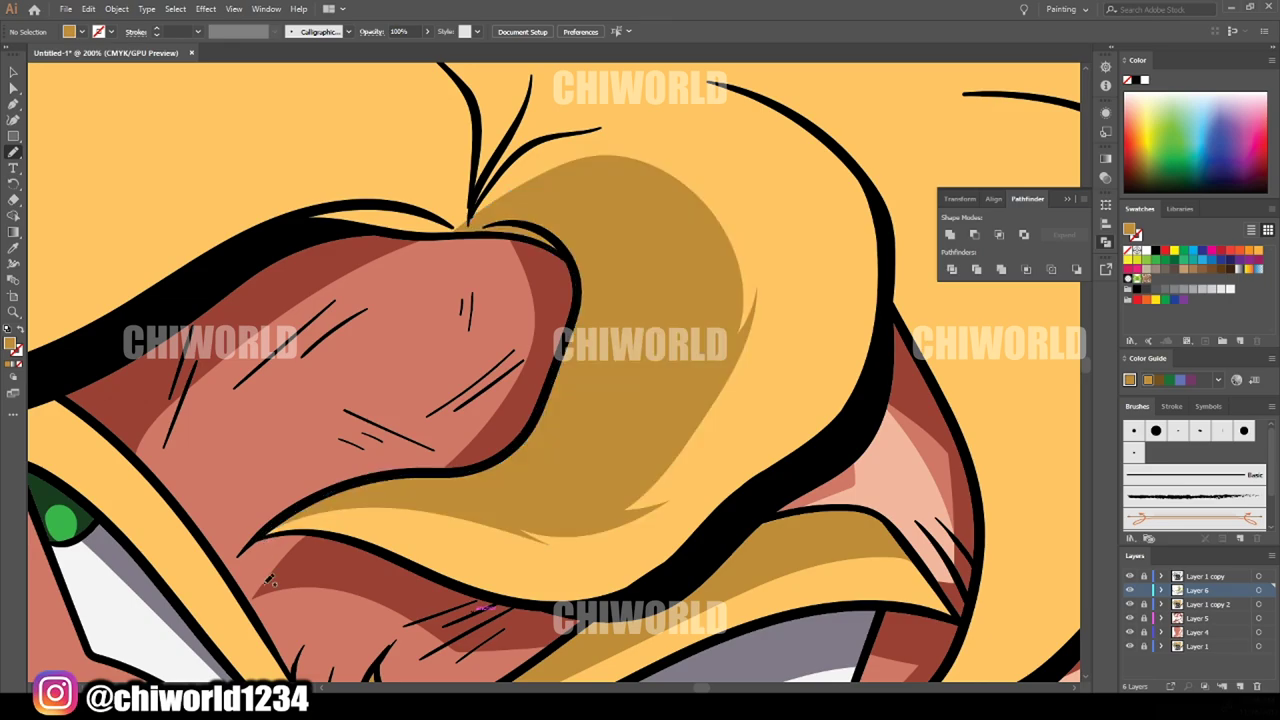
{"action": "scroll", "coordinate": [268, 578], "scroll_direction": "down", "scroll_amount": 3}
{"action": "scroll", "coordinate": [400, 230], "scroll_direction": "up", "scroll_amount": 3}
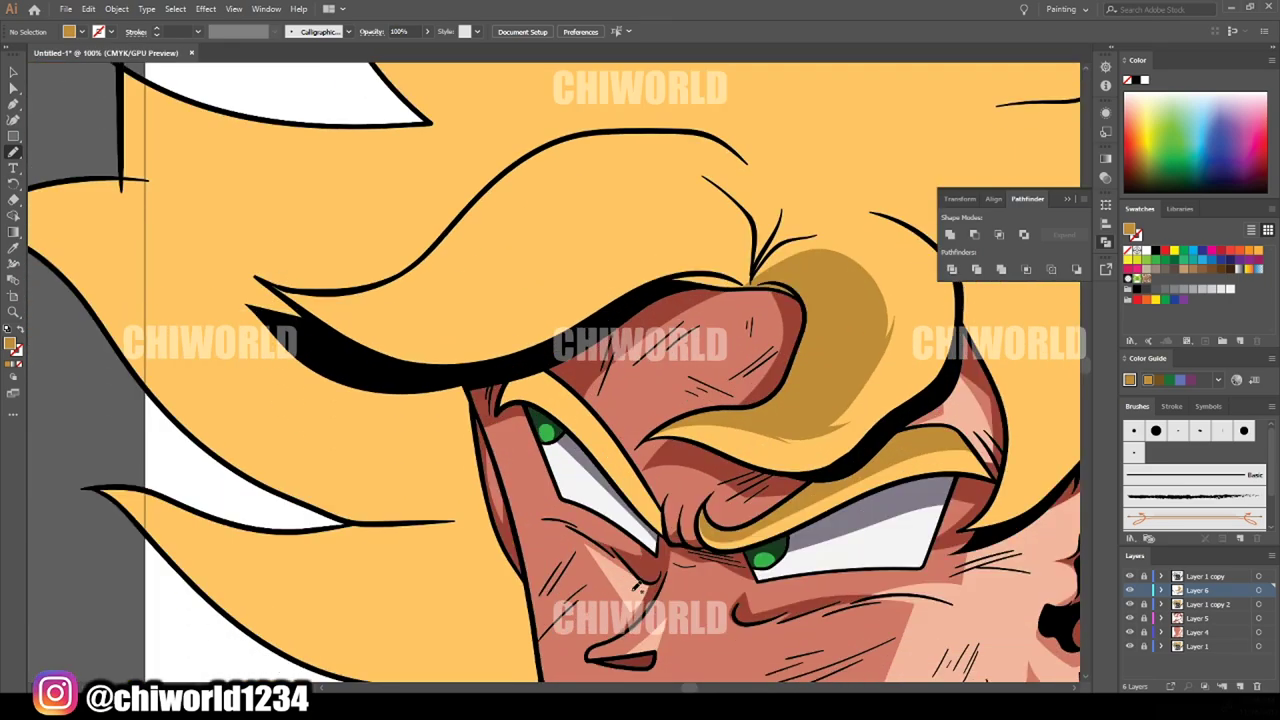
{"action": "scroll", "coordinate": [437, 214], "scroll_direction": "up", "scroll_amount": 1}
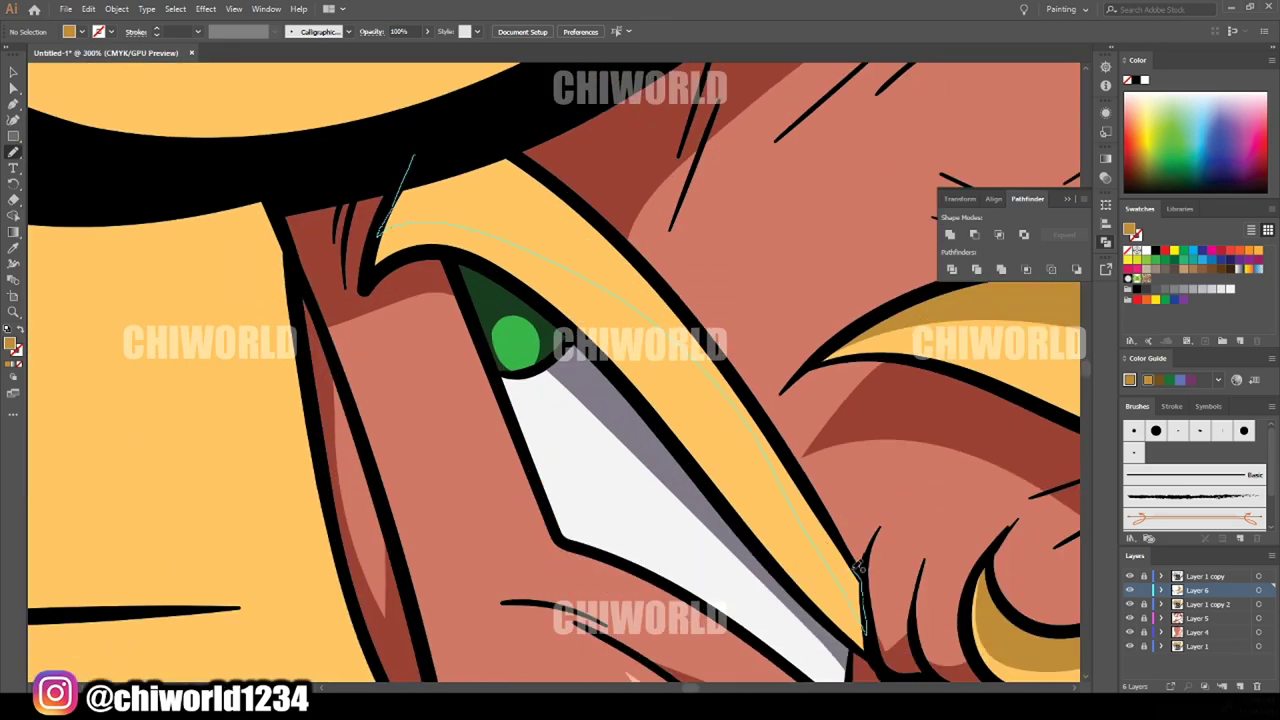
{"action": "left_click_drag", "start_coordinate": [858, 568], "coordinate": [514, 224]}
{"action": "scroll", "coordinate": [514, 224], "scroll_direction": "down", "scroll_amount": 3}
{"action": "scroll", "coordinate": [895, 497], "scroll_direction": "up", "scroll_amount": 2}
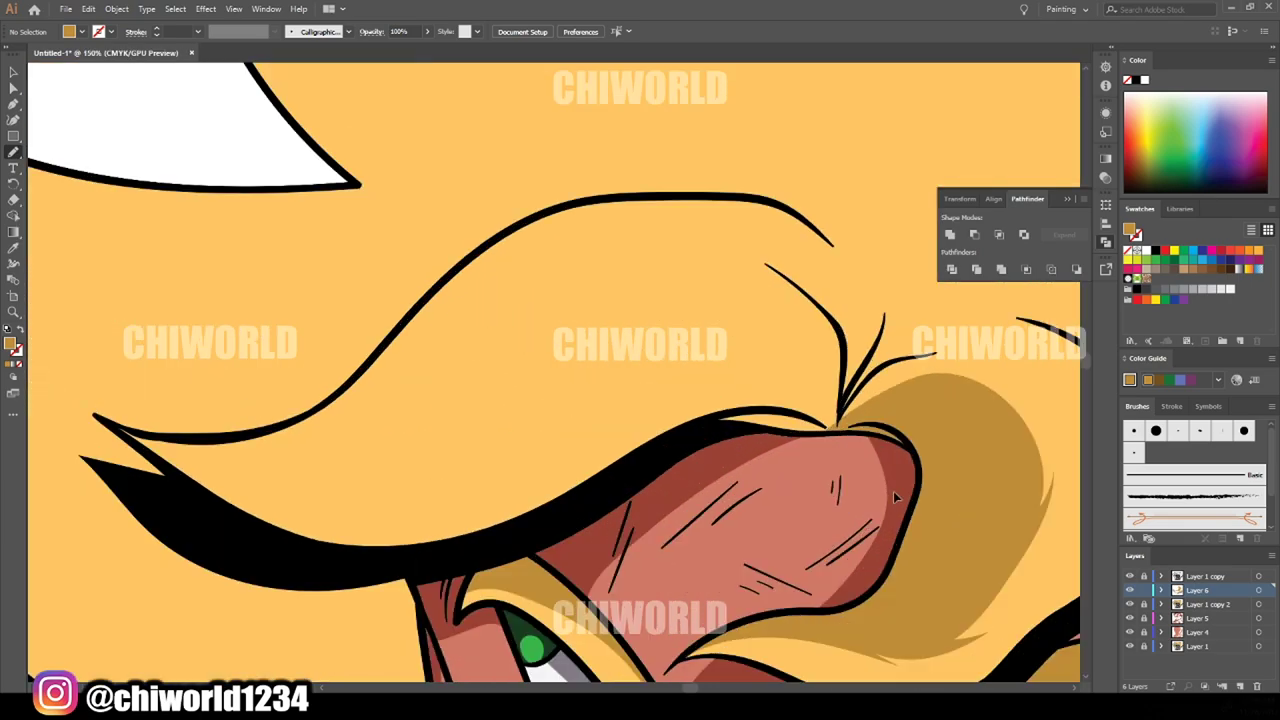
{"action": "scroll", "coordinate": [895, 497], "scroll_direction": "up", "scroll_amount": 2}
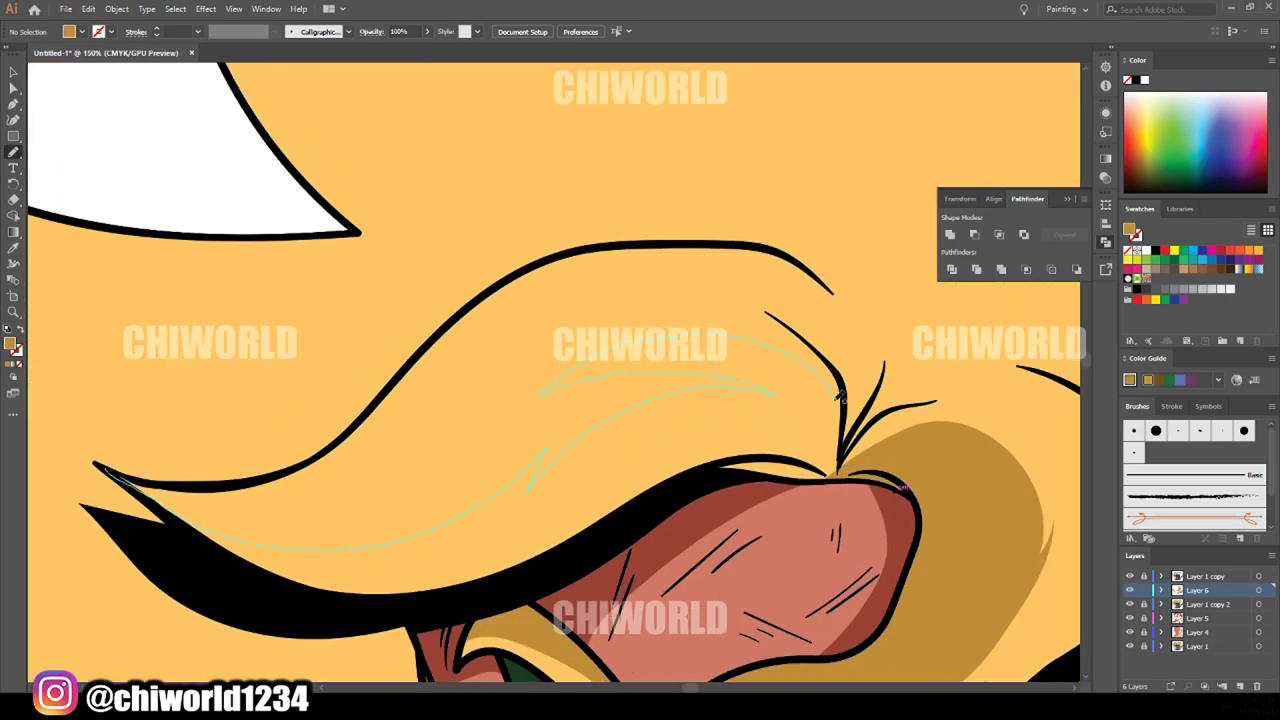
Shade the front hair lock, the side hair lock and the hair spike above the ear
{"action": "left_click_drag", "start_coordinate": [97, 460], "coordinate": [100, 464]}
{"action": "scroll", "coordinate": [804, 632], "scroll_direction": "down", "scroll_amount": 3}
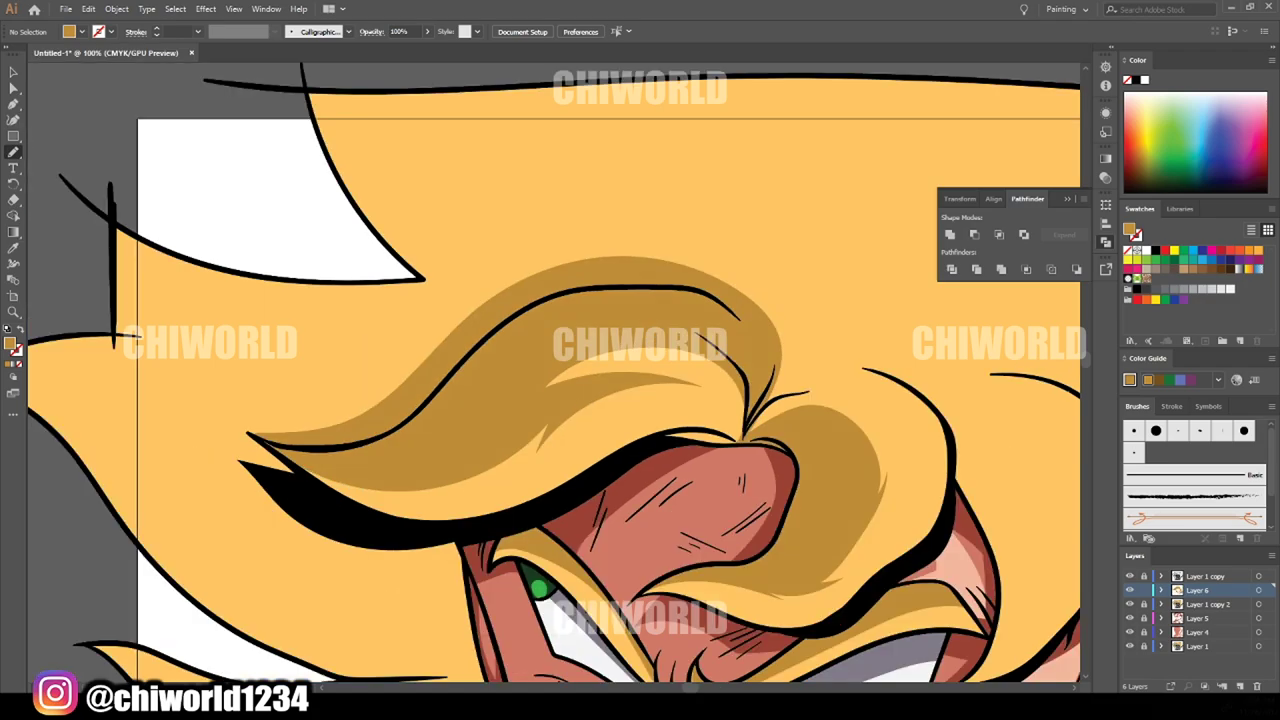
{"action": "scroll", "coordinate": [804, 632], "scroll_direction": "up", "scroll_amount": 3}
{"action": "left_click_drag", "start_coordinate": [485, 311], "coordinate": [556, 477]}
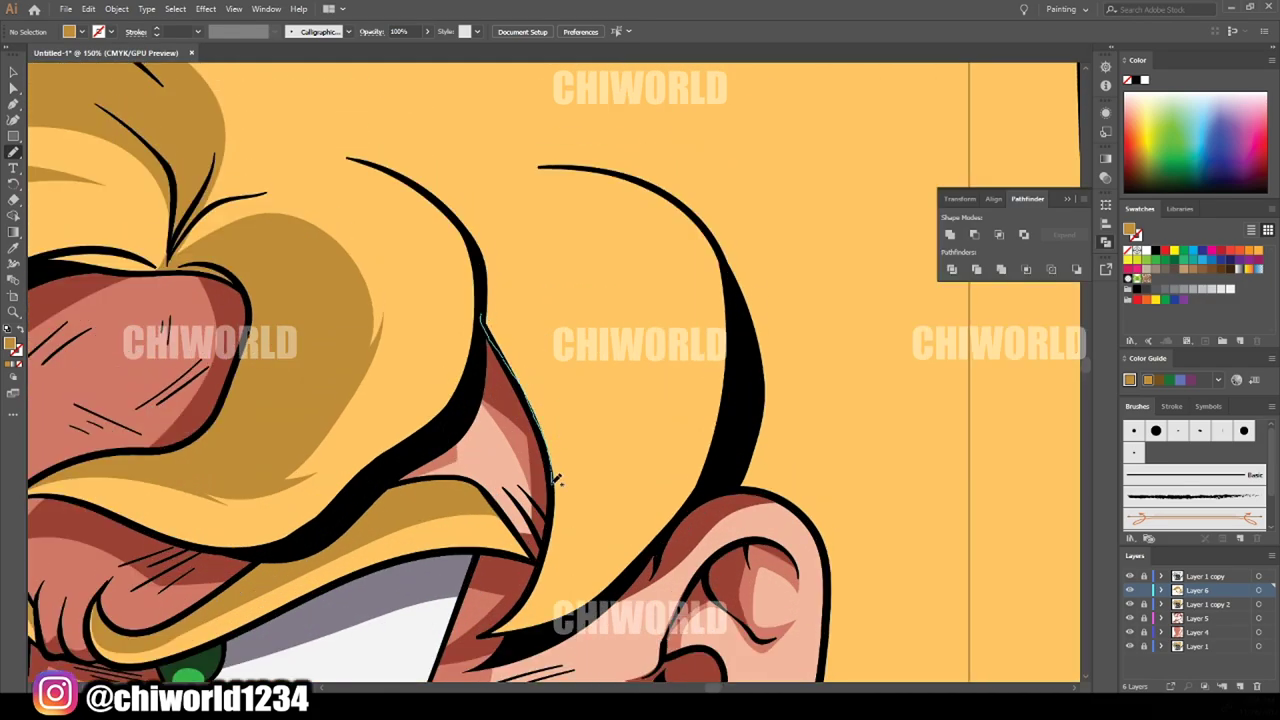
{"action": "left_click_drag", "start_coordinate": [615, 225], "coordinate": [449, 206]}
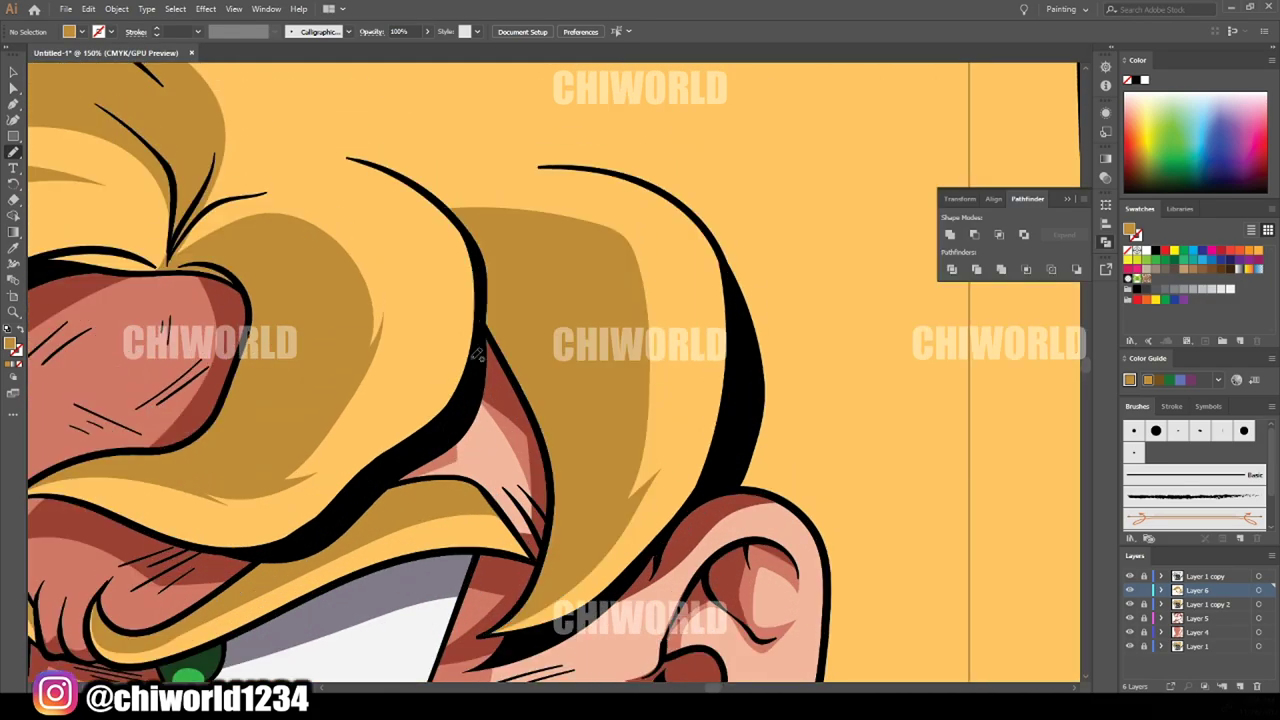
{"action": "scroll", "coordinate": [752, 527], "scroll_direction": "down", "scroll_amount": 3}
{"action": "scroll", "coordinate": [752, 527], "scroll_direction": "up", "scroll_amount": 1}
{"action": "scroll", "coordinate": [752, 527], "scroll_direction": "up", "scroll_amount": 2}
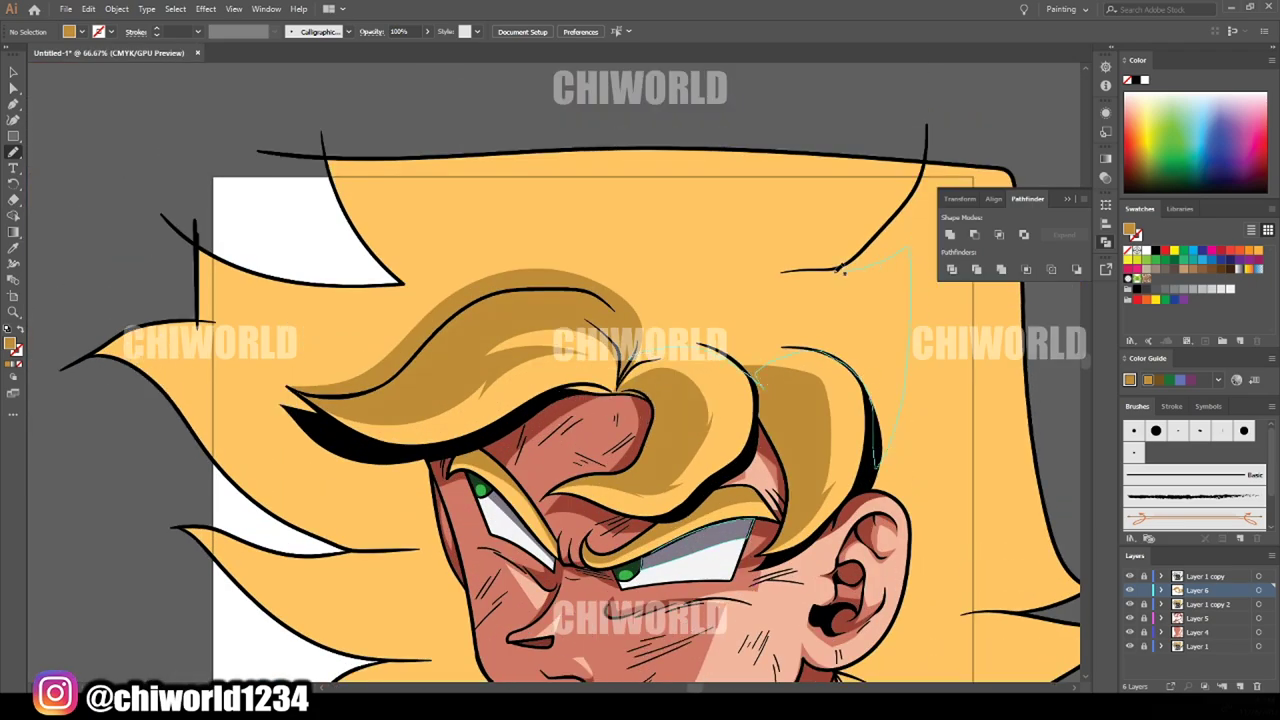
{"action": "left_click_drag", "start_coordinate": [852, 160], "coordinate": [566, 302]}
{"action": "scroll", "coordinate": [840, 485], "scroll_direction": "down", "scroll_amount": 2}
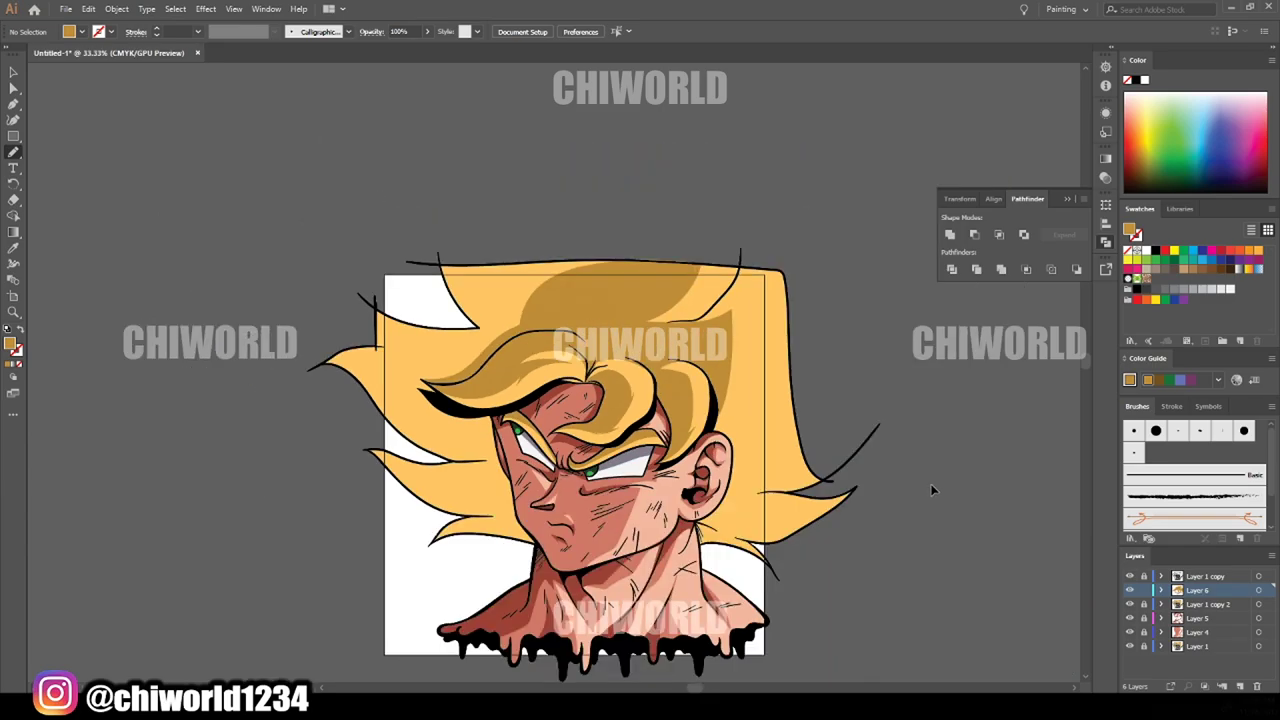
{"action": "scroll", "coordinate": [840, 485], "scroll_direction": "up", "scroll_amount": 1}
{"action": "scroll", "coordinate": [745, 294], "scroll_direction": "up", "scroll_amount": 2}
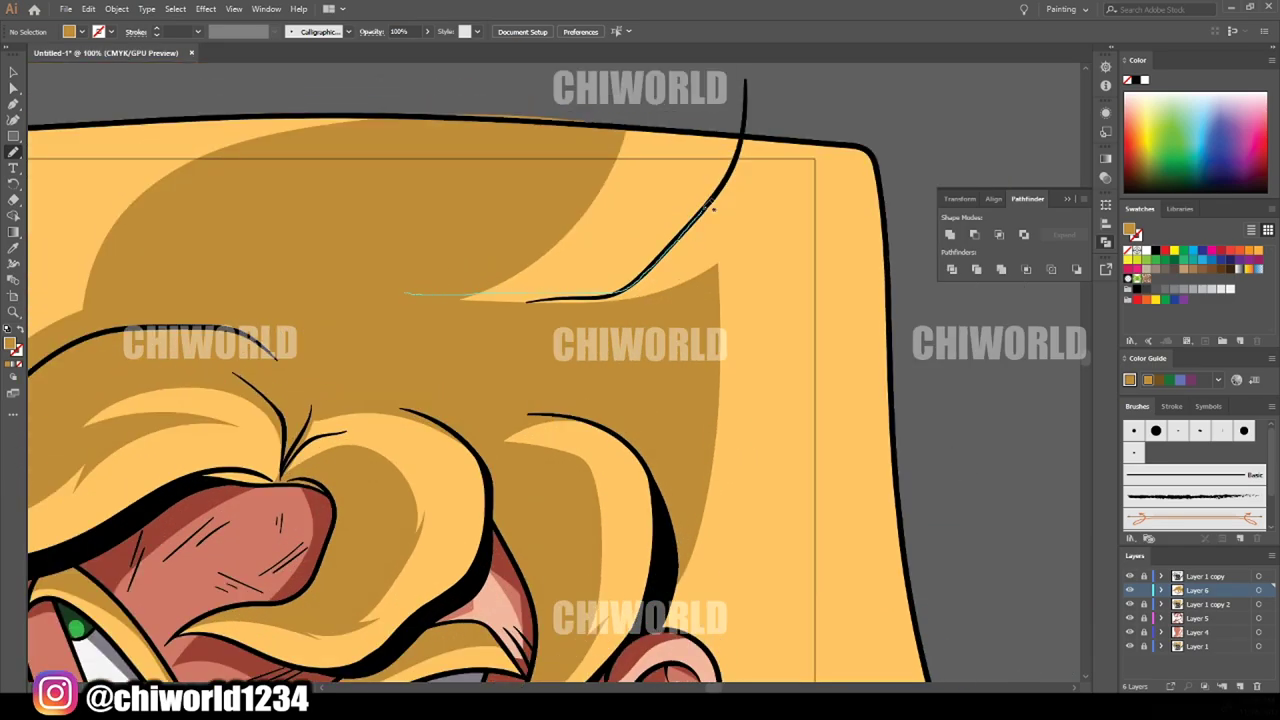
Darken the top hair mass and add a hair shadow beside the ear
{"action": "left_click_drag", "start_coordinate": [713, 208], "coordinate": [477, 420]}
{"action": "scroll", "coordinate": [777, 560], "scroll_direction": "down", "scroll_amount": 4}
{"action": "scroll", "coordinate": [773, 538], "scroll_direction": "up", "scroll_amount": 4}
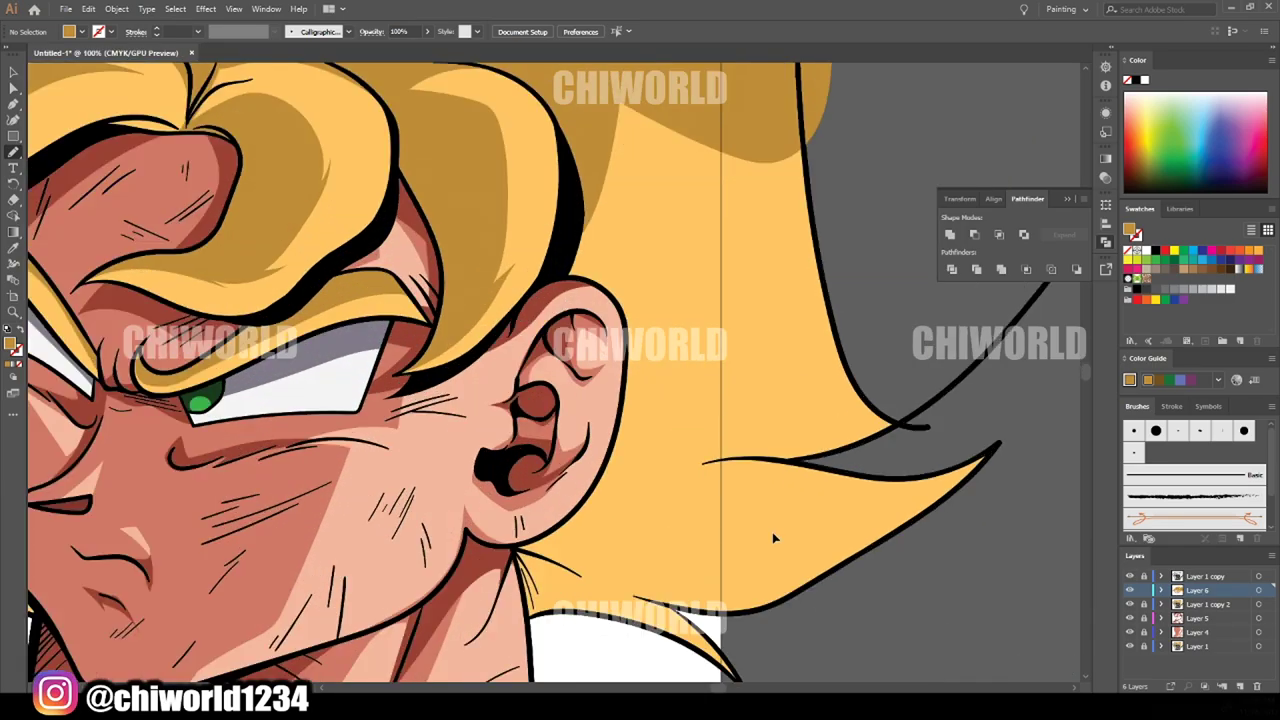
{"action": "scroll", "coordinate": [530, 230], "scroll_direction": "up", "scroll_amount": 1}
{"action": "left_click_drag", "start_coordinate": [601, 180], "coordinate": [612, 314]}
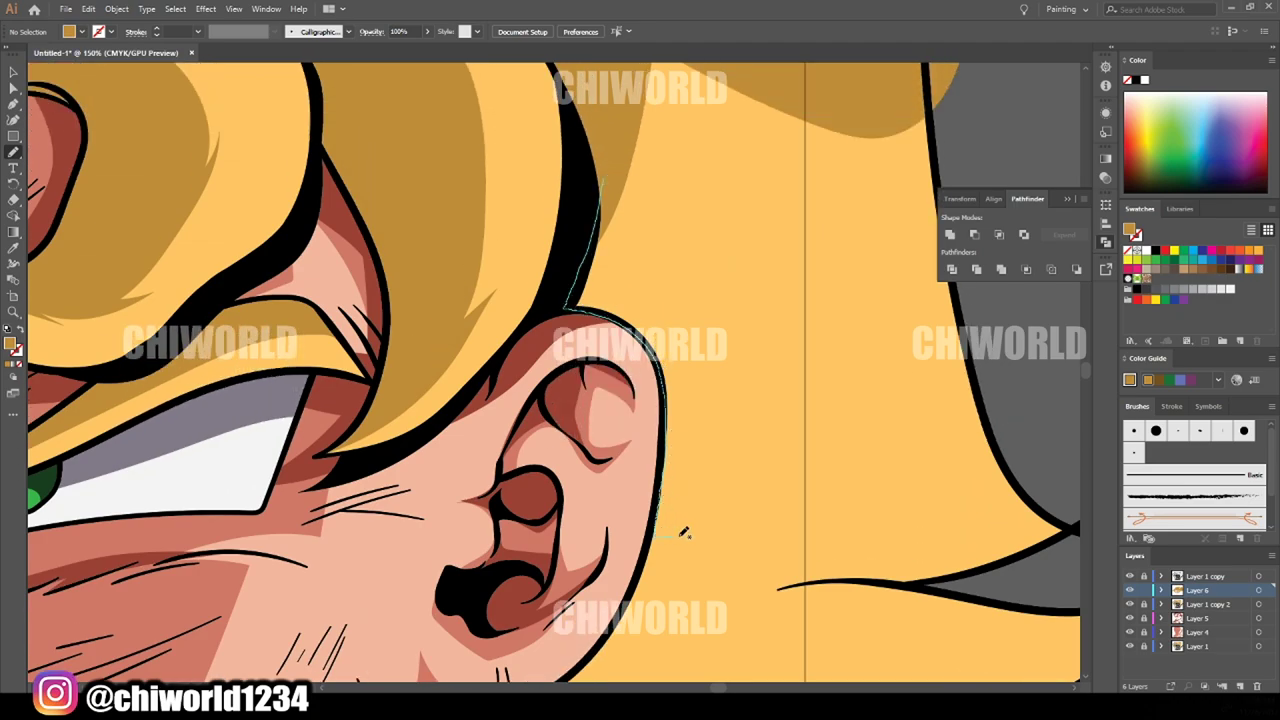
{"action": "left_click_drag", "start_coordinate": [684, 532], "coordinate": [626, 191]}
{"action": "scroll", "coordinate": [1052, 529], "scroll_direction": "down", "scroll_amount": 4}
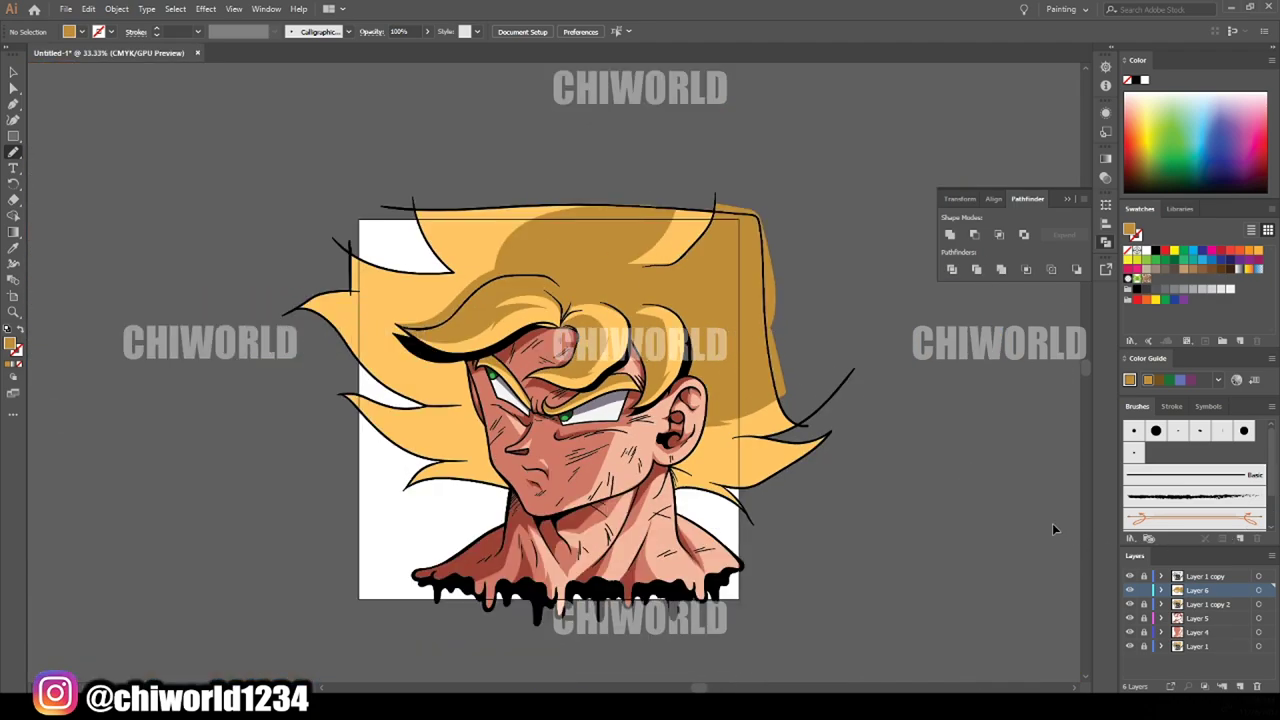
{"action": "scroll", "coordinate": [1052, 529], "scroll_direction": "up", "scroll_amount": 2}
Add shadow loops along the top of the hair and the strand near the ear
{"action": "left_click_drag", "start_coordinate": [1046, 506], "coordinate": [1050, 514]}
{"action": "left_click_drag", "start_coordinate": [467, 290], "coordinate": [755, 365]}
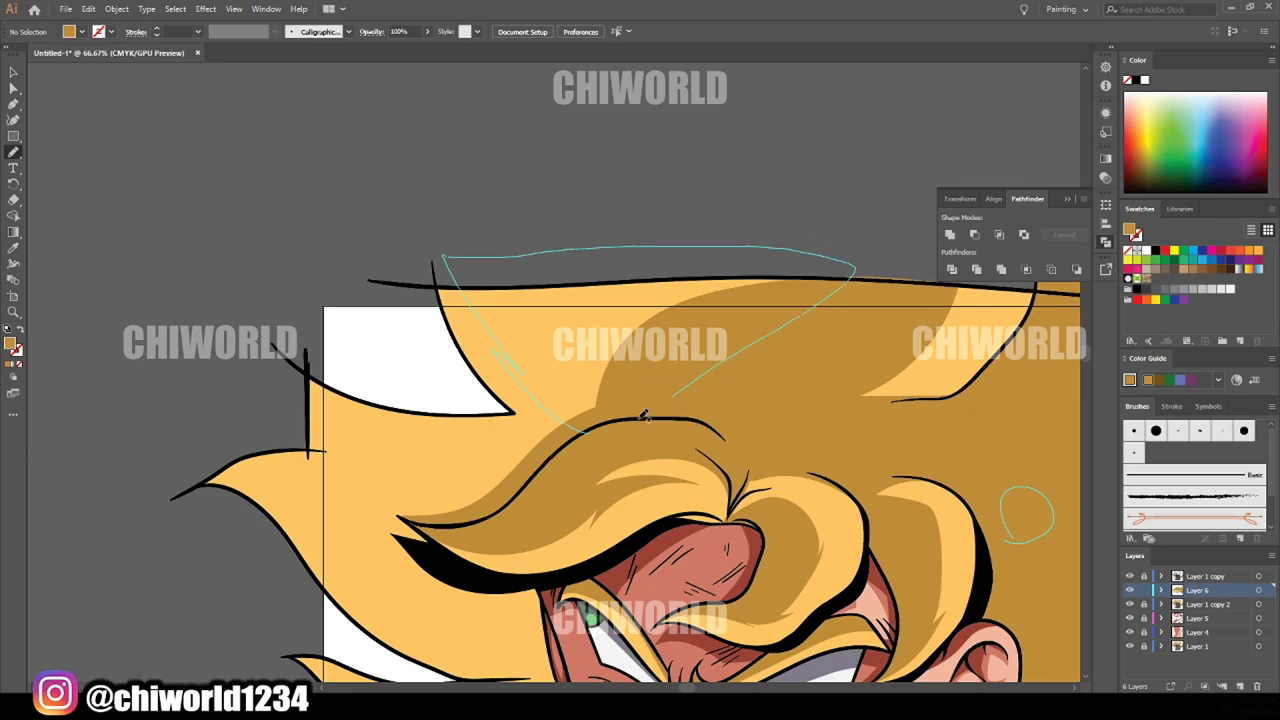
{"action": "scroll", "coordinate": [1049, 519], "scroll_direction": "down", "scroll_amount": 2}
{"action": "scroll", "coordinate": [791, 426], "scroll_direction": "up", "scroll_amount": 1}
{"action": "scroll", "coordinate": [620, 340], "scroll_direction": "up", "scroll_amount": 3}
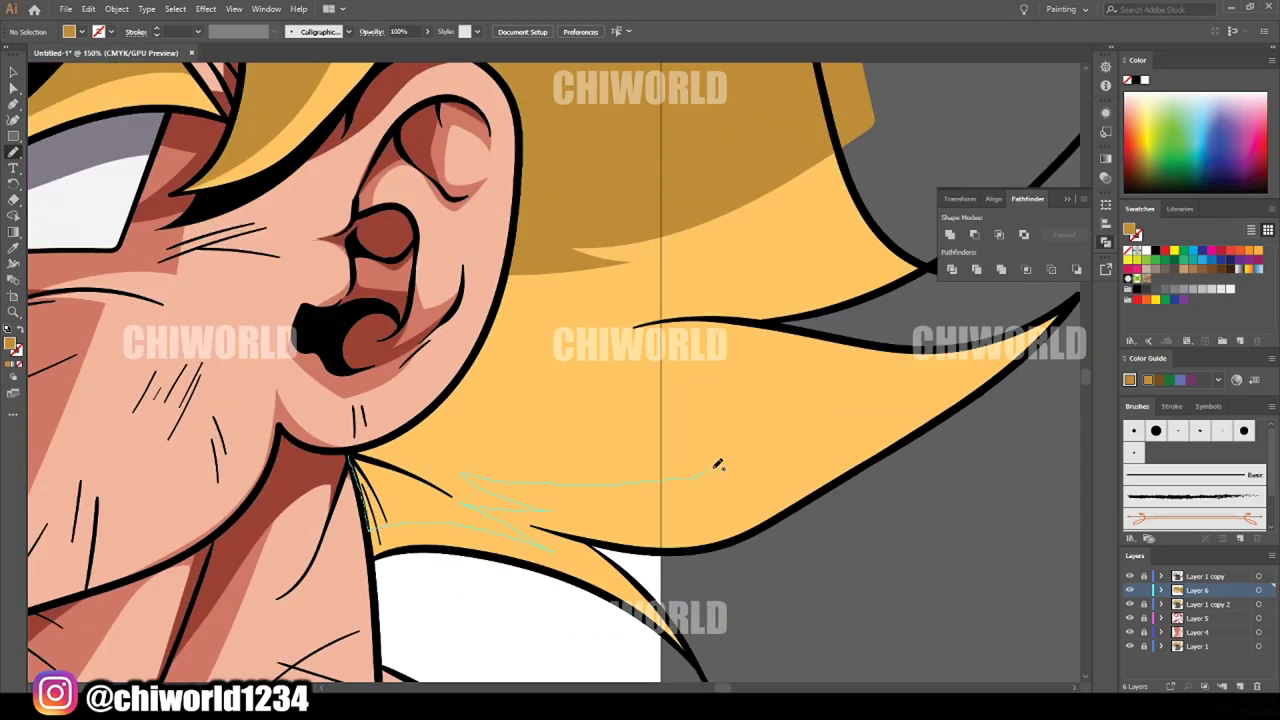
{"action": "left_click_drag", "start_coordinate": [914, 348], "coordinate": [667, 315]}
{"action": "left_click_drag", "start_coordinate": [362, 449], "coordinate": [470, 372]}
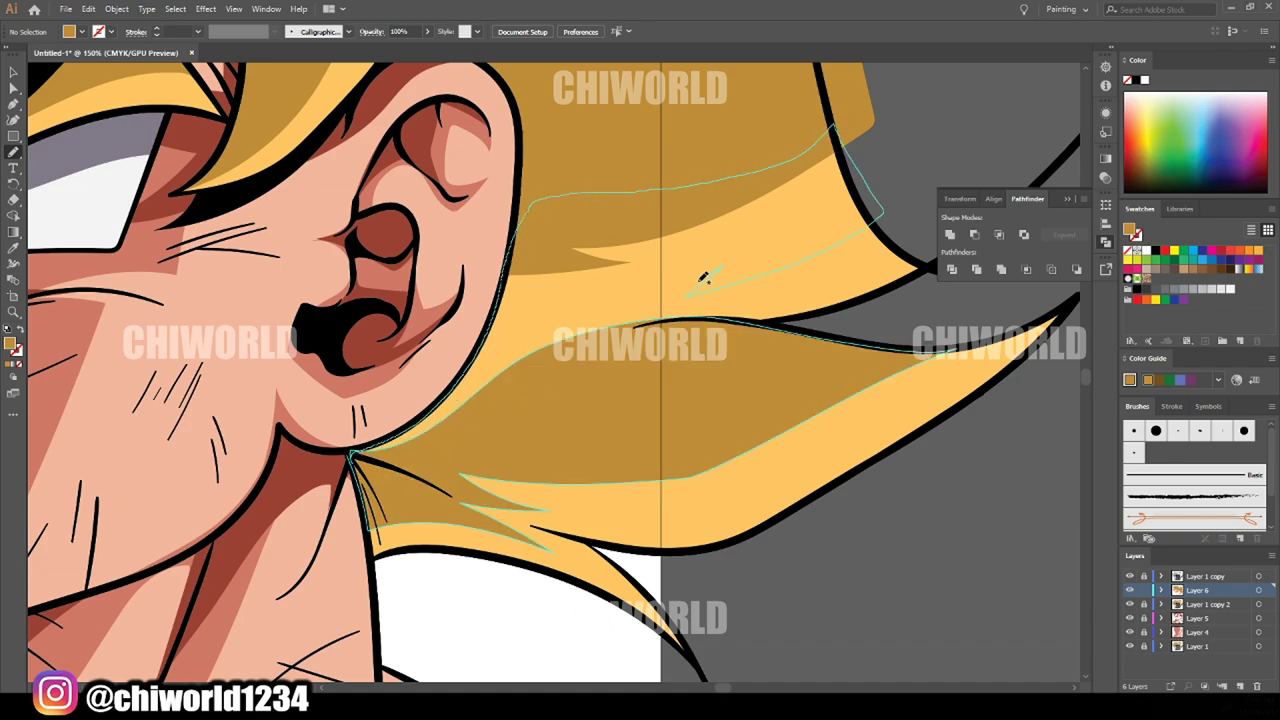
{"action": "left_click_drag", "start_coordinate": [531, 208], "coordinate": [425, 430]}
{"action": "scroll", "coordinate": [961, 576], "scroll_direction": "down", "scroll_amount": 5}
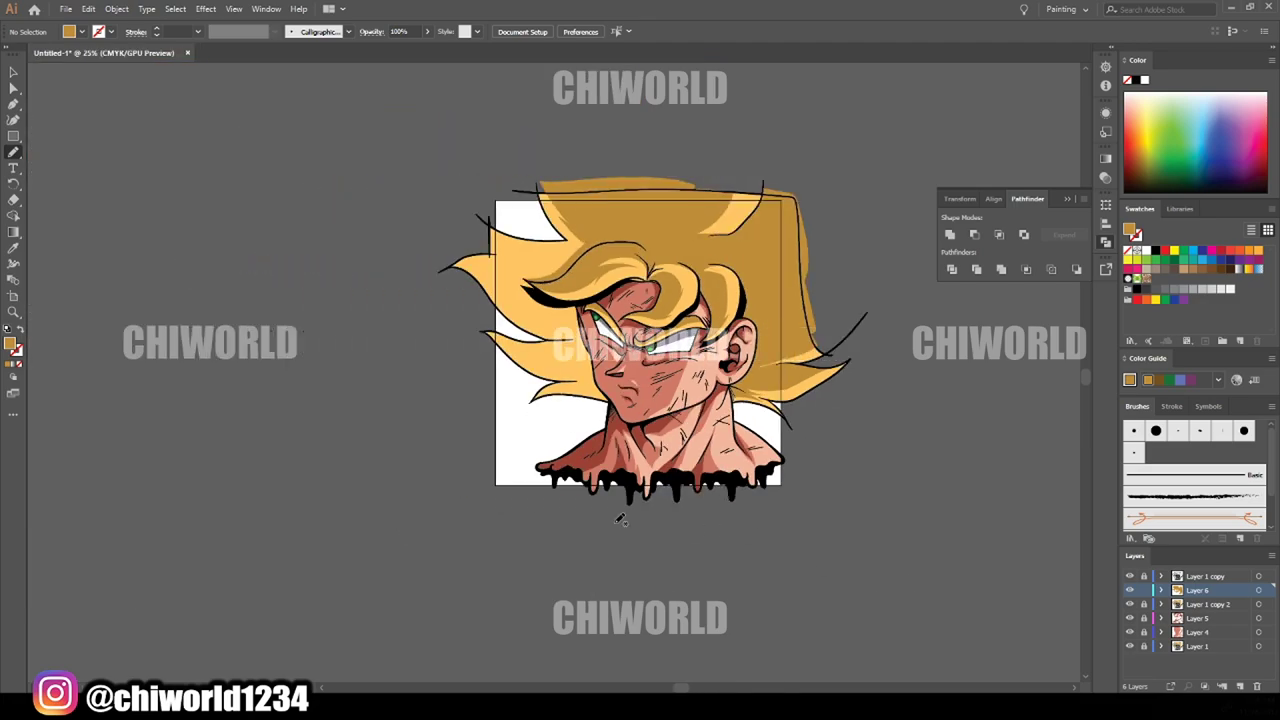
Draw a closed dark gold shadow along the left hair spike
{"action": "scroll", "coordinate": [600, 515], "scroll_direction": "up", "scroll_amount": 5}
{"action": "left_click_drag", "start_coordinate": [445, 455], "coordinate": [350, 578]}
{"action": "left_click_drag", "start_coordinate": [843, 392], "coordinate": [796, 344]}
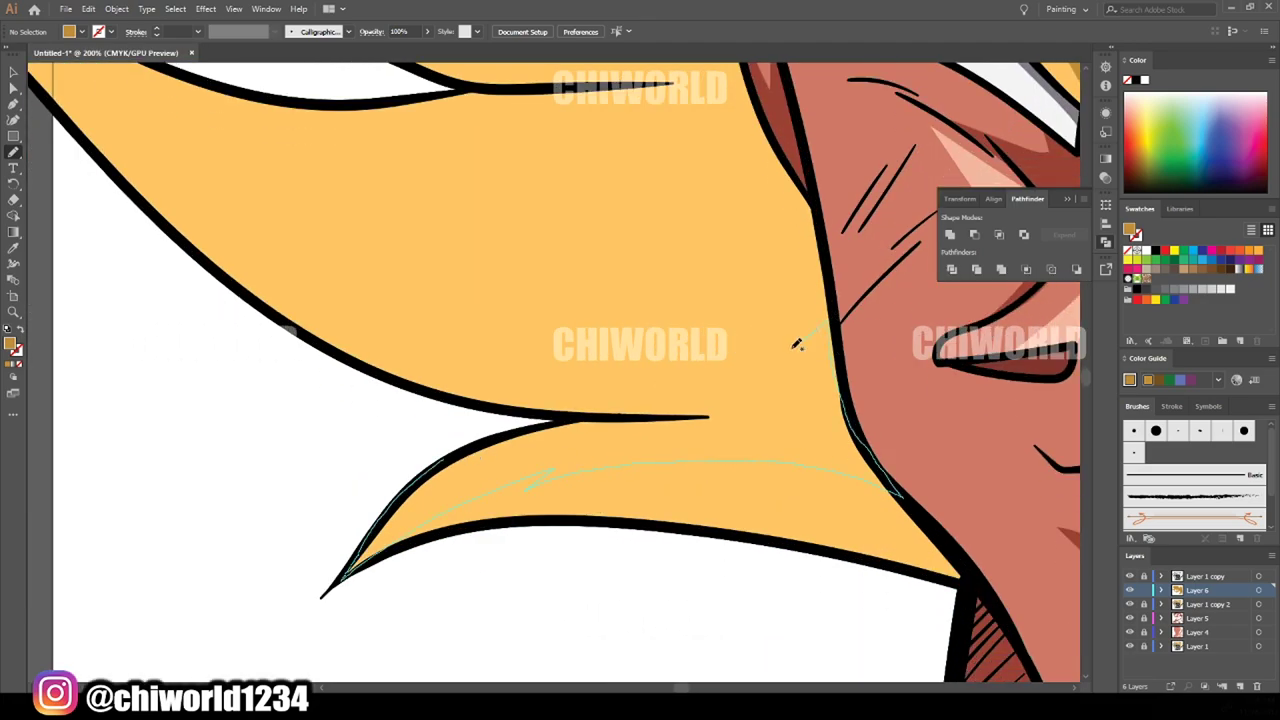
{"action": "left_click_drag", "start_coordinate": [422, 383], "coordinate": [515, 438]}
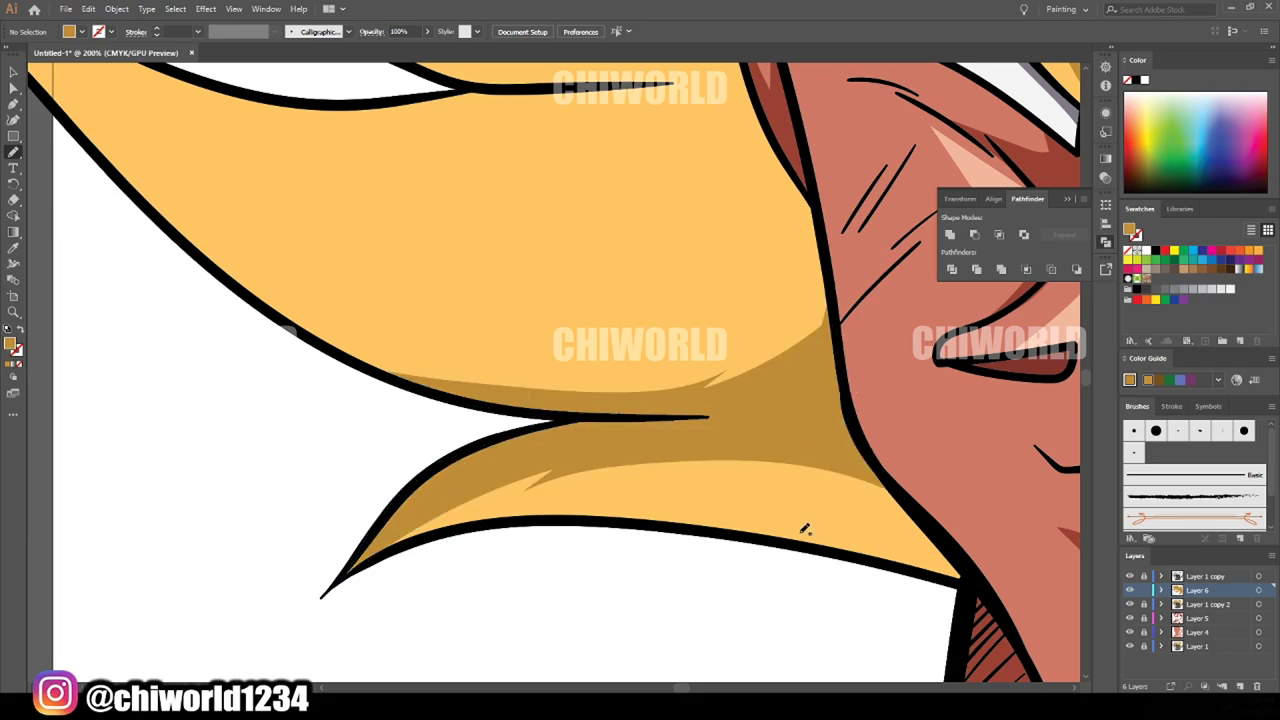
{"action": "key", "text": "ctrl+0"}
Add shadows across the hair strands beside the face edge
{"action": "key", "text": "ctrl+equal"}
{"action": "key", "text": "ctrl+equal"}
{"action": "key", "text": "ctrl+equal"}
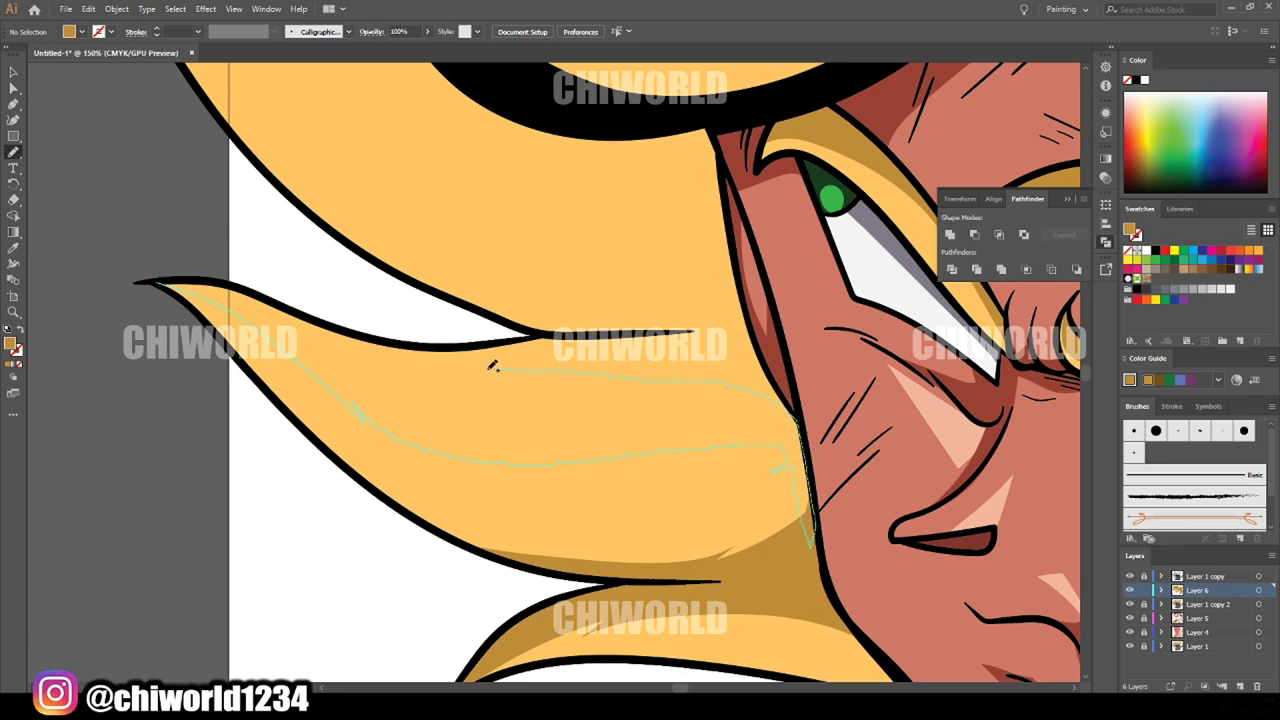
{"action": "left_click_drag", "start_coordinate": [797, 462], "coordinate": [168, 312]}
{"action": "key", "text": "ctrl+0"}
{"action": "key", "text": "ctrl+equal"}
{"action": "key", "text": "ctrl+equal"}
{"action": "key", "text": "ctrl+equal"}
{"action": "mouse_move", "coordinate": [870, 678]}
{"action": "left_mouse_down"}
{"action": "mouse_move", "coordinate": [582, 371]}
{"action": "mouse_move", "coordinate": [812, 561]}
{"action": "left_mouse_up"}
{"action": "key", "text": "ctrl+0"}
{"action": "key", "text": "ctrl+equal"}
{"action": "key", "text": "ctrl+equal"}
{"action": "key", "text": "ctrl+equal"}
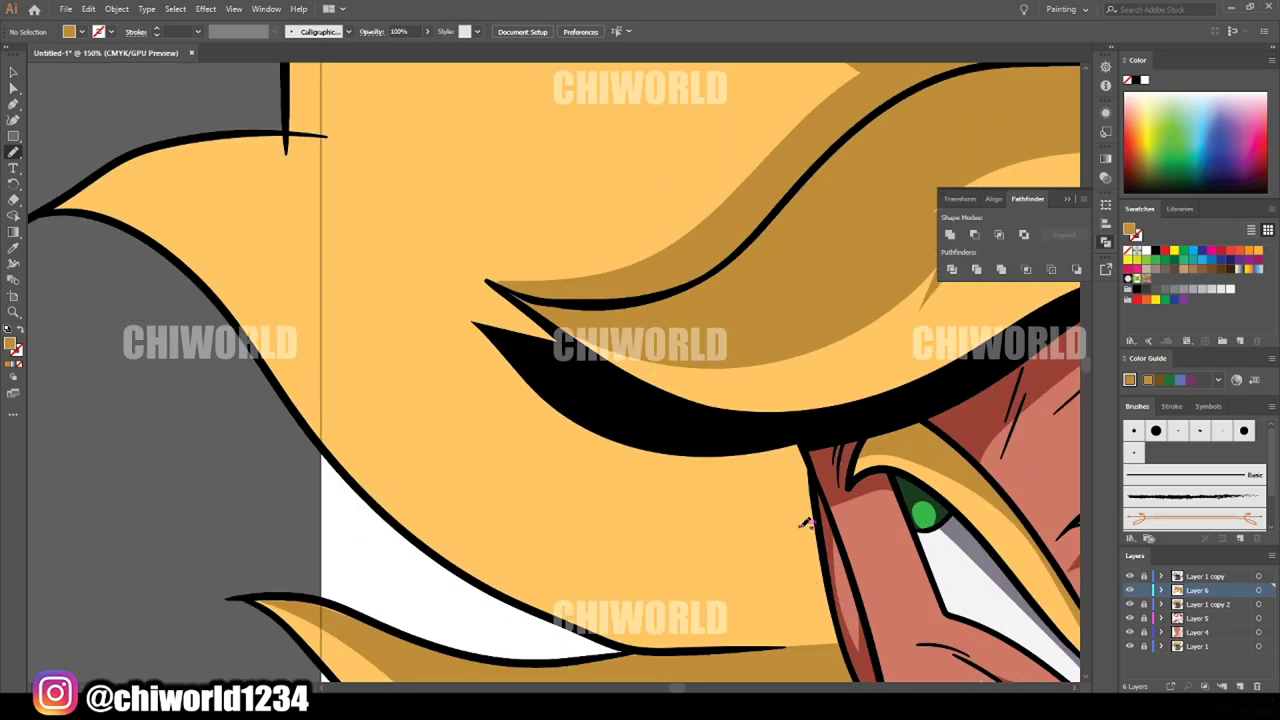
Shade the hair above the eye and the upper strands, then add Layer 7
{"action": "left_click_drag", "start_coordinate": [834, 598], "coordinate": [416, 113]}
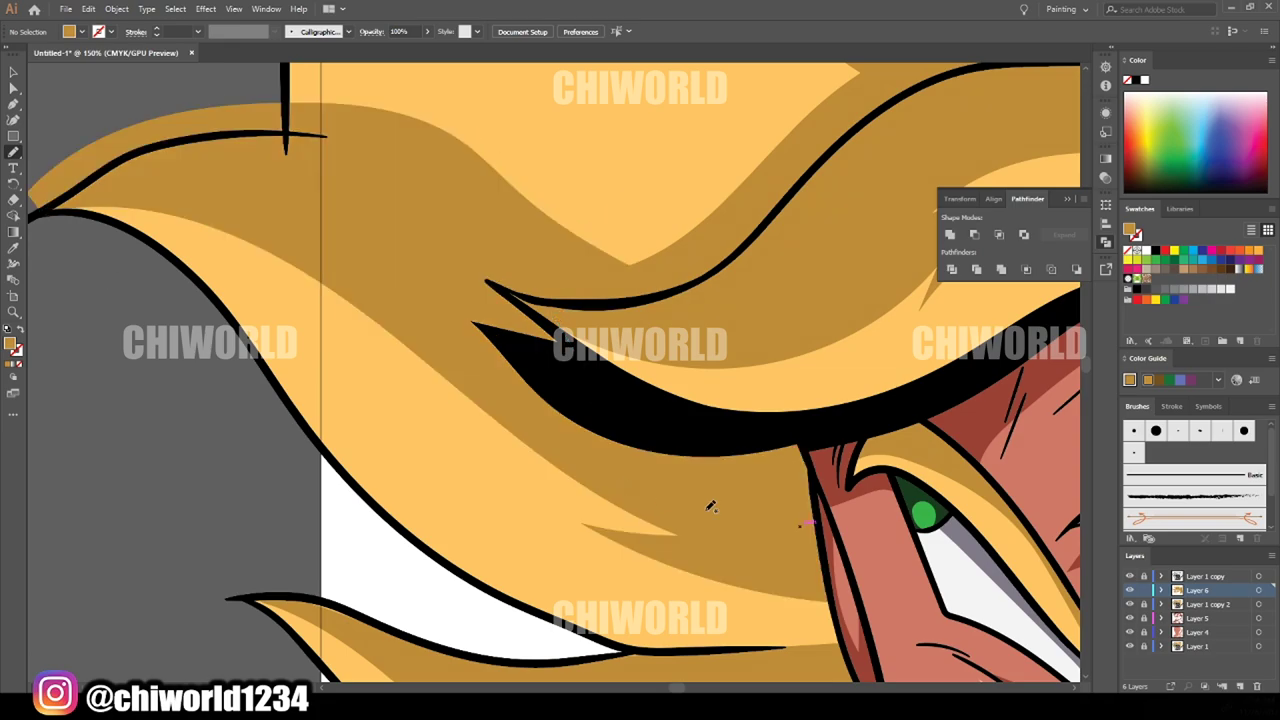
{"action": "key", "text": "ctrl+minus"}
{"action": "key", "text": "ctrl+minus"}
{"action": "key", "text": "ctrl+equal"}
{"action": "left_click_drag", "start_coordinate": [356, 470], "coordinate": [540, 401]}
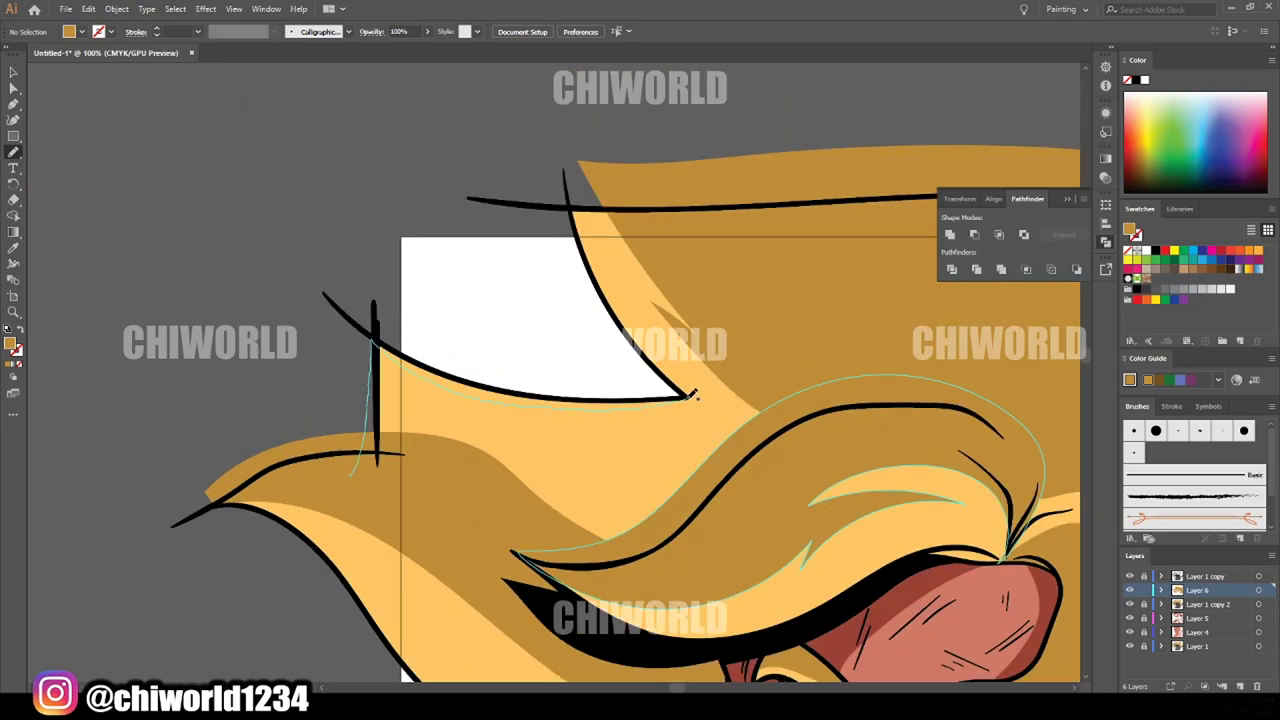
{"action": "left_click_drag", "start_coordinate": [693, 396], "coordinate": [393, 509]}
{"action": "key", "text": "ctrl+minus"}
{"action": "key", "text": "ctrl+minus"}
{"action": "key", "text": "ctrl+minus"}
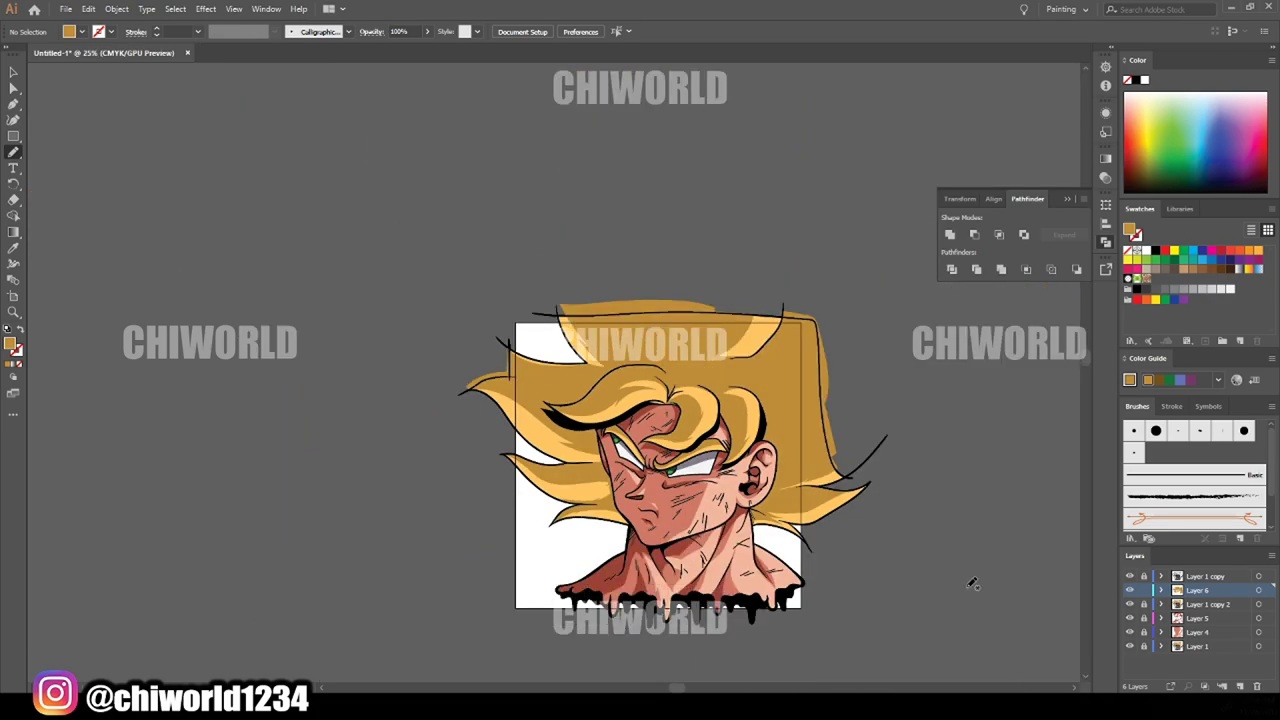
{"action": "key", "text": "ctrl+equal"}
{"action": "key", "text": "ctrl+equal"}
{"action": "key", "text": "ctrl+equal"}
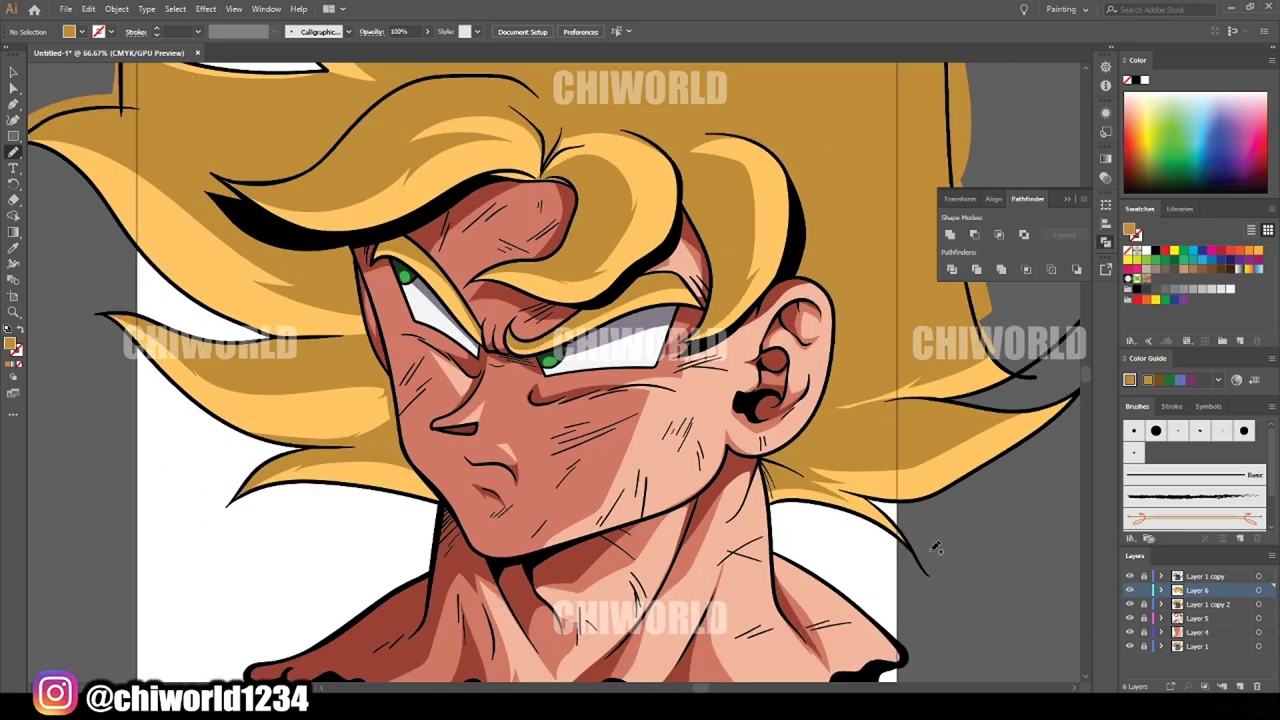
{"action": "left_click", "coordinate": [1197, 618]}
Activate the new layer and set up a red Paintbrush for drawing
{"action": "left_click", "coordinate": [1240, 686]}
{"action": "scroll", "coordinate": [921, 572], "scroll_direction": "down", "scroll_amount": 1}
{"action": "key", "text": "ctrl+equal"}
{"action": "key", "text": "ctrl+equal"}
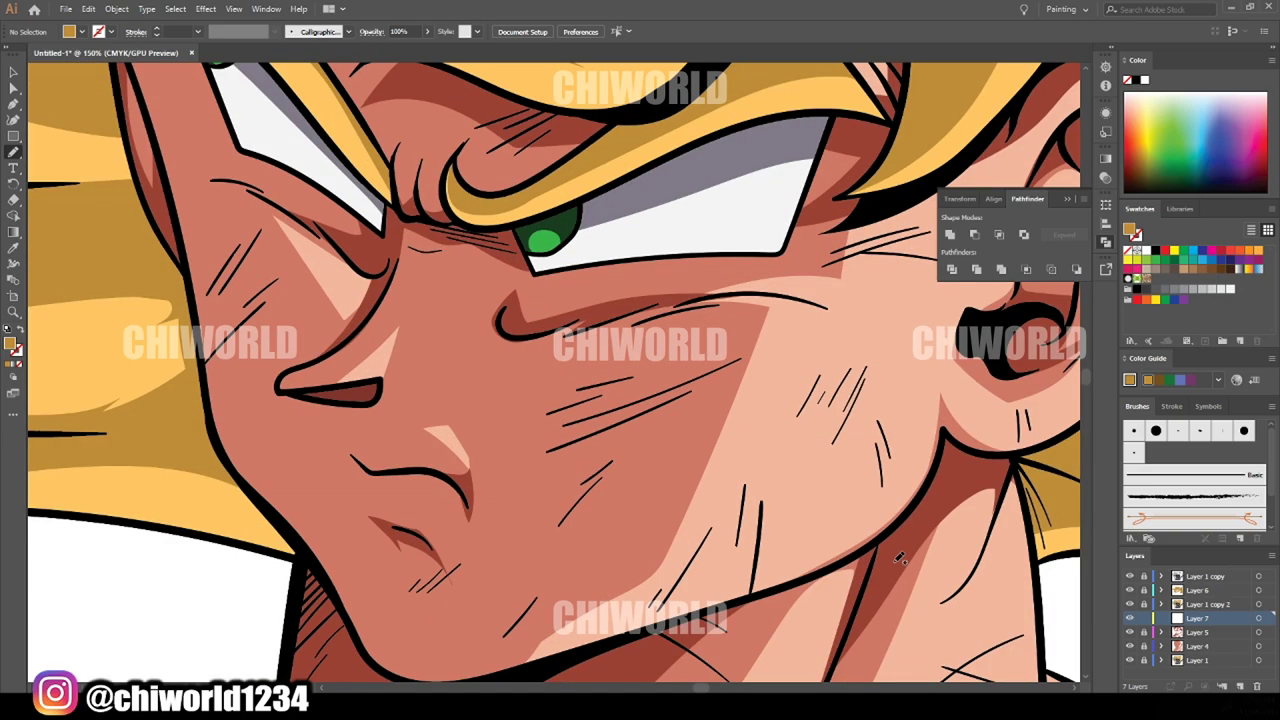
{"action": "left_click", "coordinate": [1163, 250]}
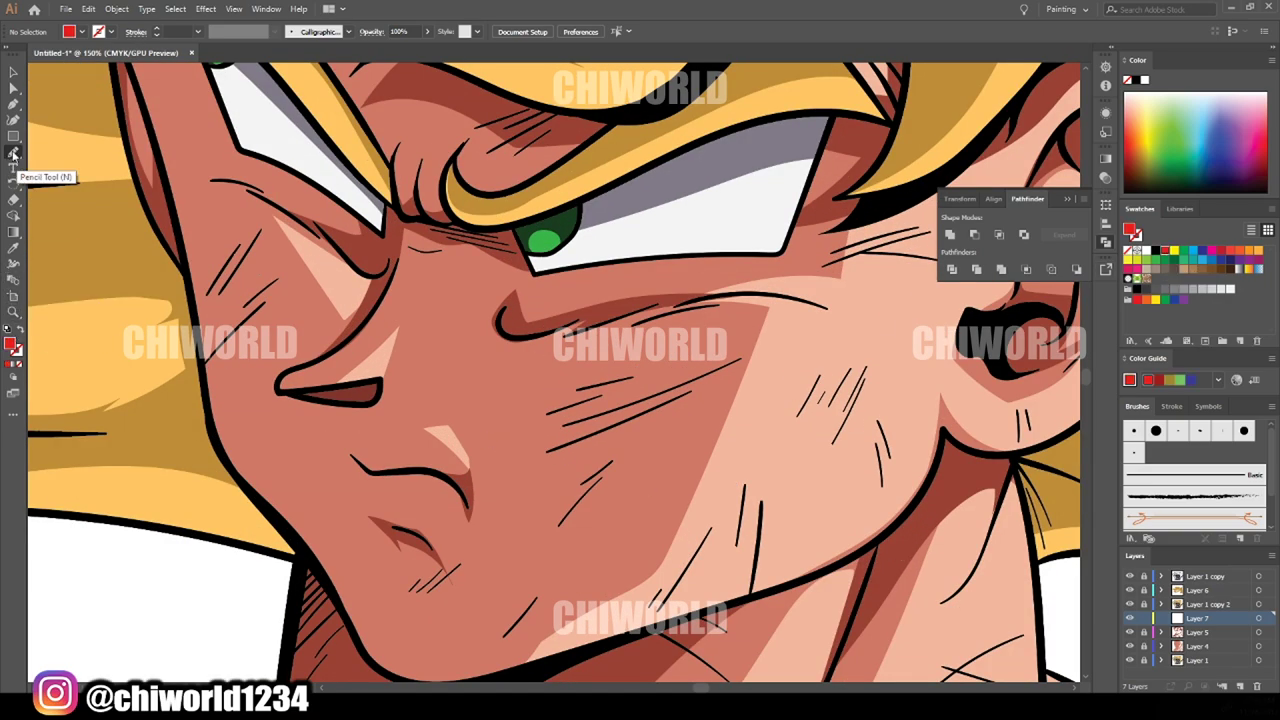
{"action": "left_click_drag", "start_coordinate": [13, 152], "coordinate": [60, 152]}
Paint red blood streaks down the cheek, by the inner eye corner and below the nose
{"action": "mouse_move", "coordinate": [787, 215]}
{"action": "left_mouse_down"}
{"action": "mouse_move", "coordinate": [738, 397]}
{"action": "mouse_move", "coordinate": [700, 474]}
{"action": "left_mouse_up"}
{"action": "mouse_move", "coordinate": [539, 424]}
{"action": "left_mouse_down"}
{"action": "mouse_move", "coordinate": [561, 340]}
{"action": "mouse_move", "coordinate": [618, 260]}
{"action": "left_mouse_up"}
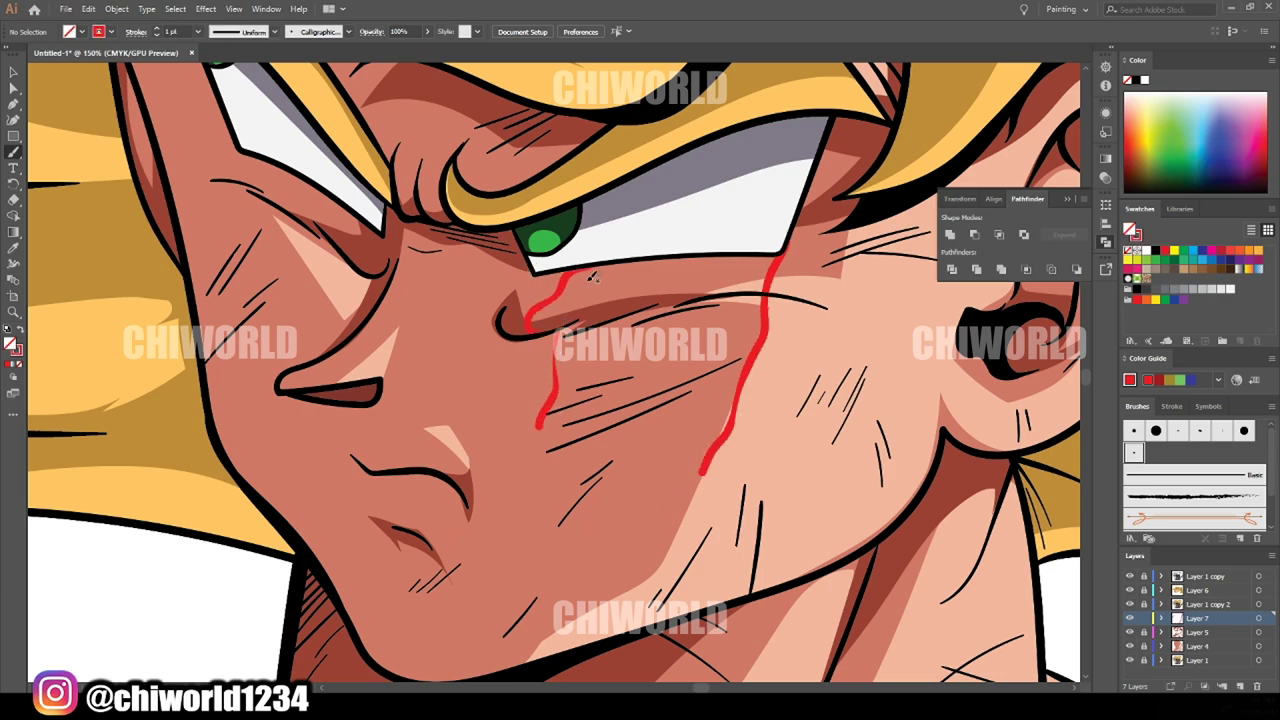
{"action": "mouse_move", "coordinate": [507, 316]}
{"action": "left_mouse_down"}
{"action": "mouse_move", "coordinate": [565, 258]}
{"action": "mouse_move", "coordinate": [550, 285]}
{"action": "left_mouse_up"}
{"action": "scroll", "coordinate": [530, 422], "scroll_direction": "down", "scroll_amount": 5}
{"action": "scroll", "coordinate": [495, 445], "scroll_direction": "up", "scroll_amount": 5}
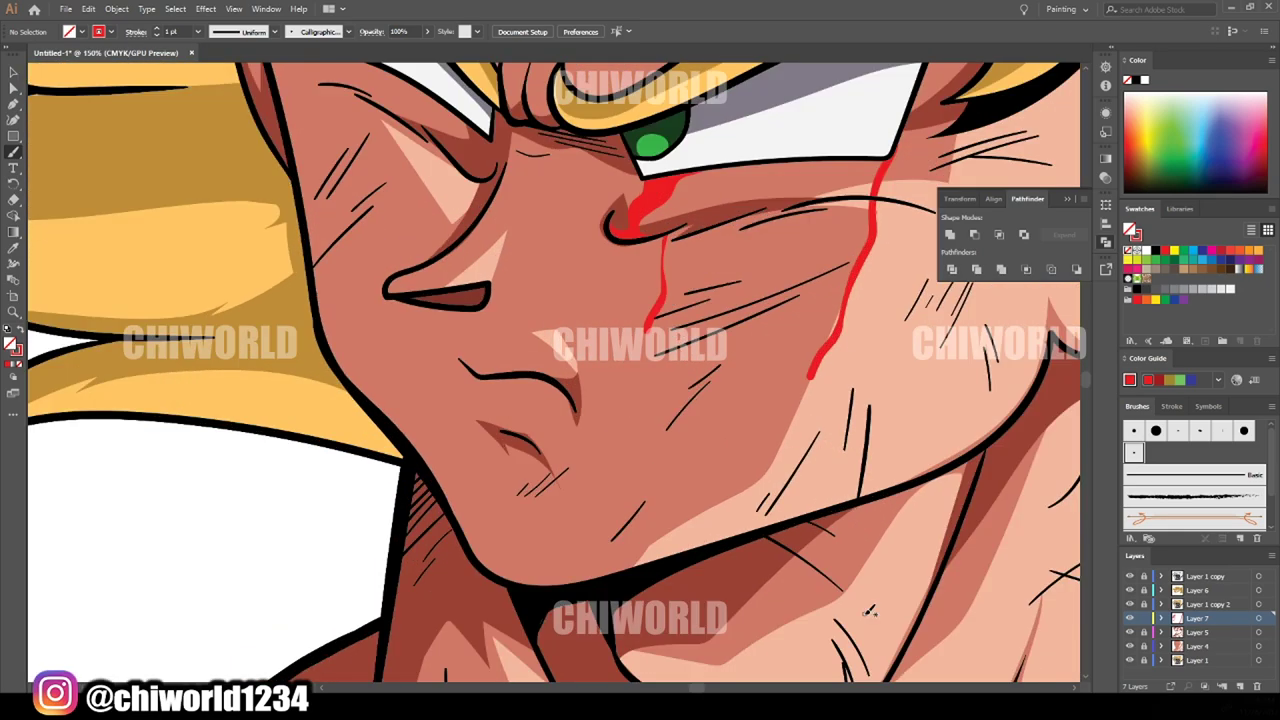
{"action": "left_click_drag", "start_coordinate": [560, 398], "coordinate": [569, 510]}
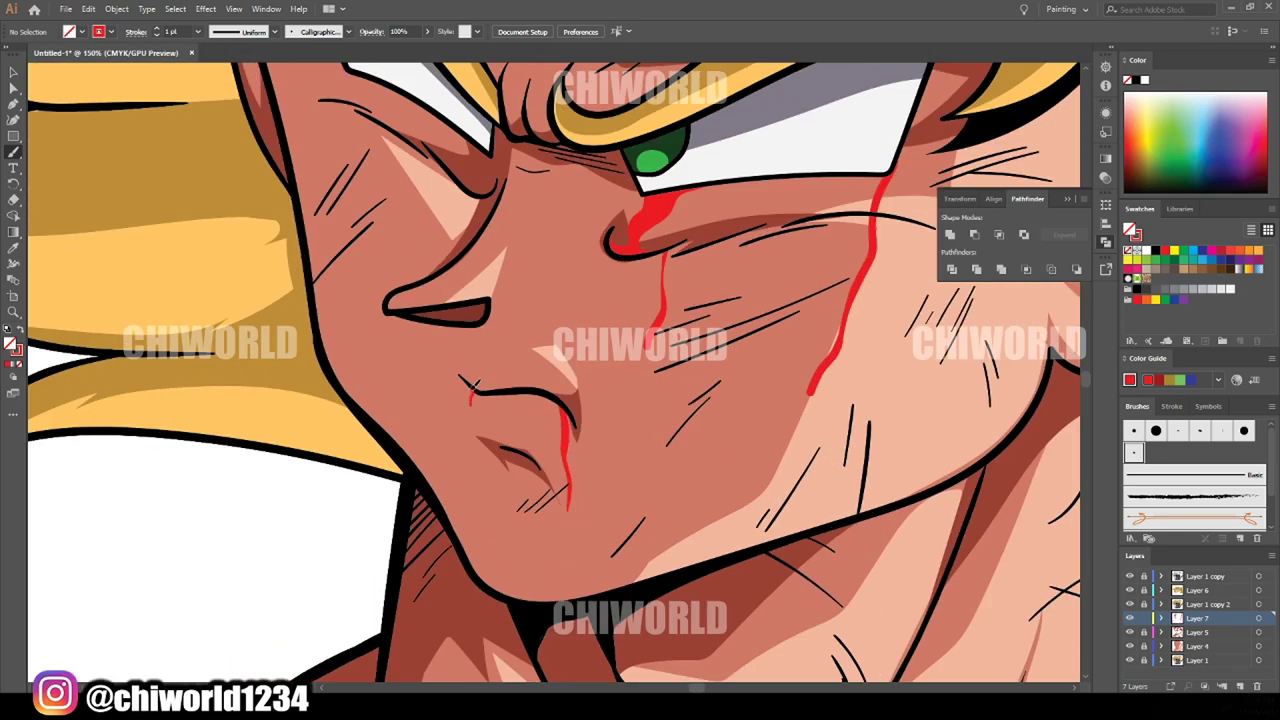
Add red scratches on the left cheek and on the brow between the eyes
{"action": "scroll", "coordinate": [473, 386], "scroll_direction": "down", "scroll_amount": 2}
{"action": "left_click_drag", "start_coordinate": [375, 342], "coordinate": [330, 450]}
{"action": "scroll", "coordinate": [350, 450], "scroll_direction": "up", "scroll_amount": 3}
{"action": "scroll", "coordinate": [518, 502], "scroll_direction": "down", "scroll_amount": 3}
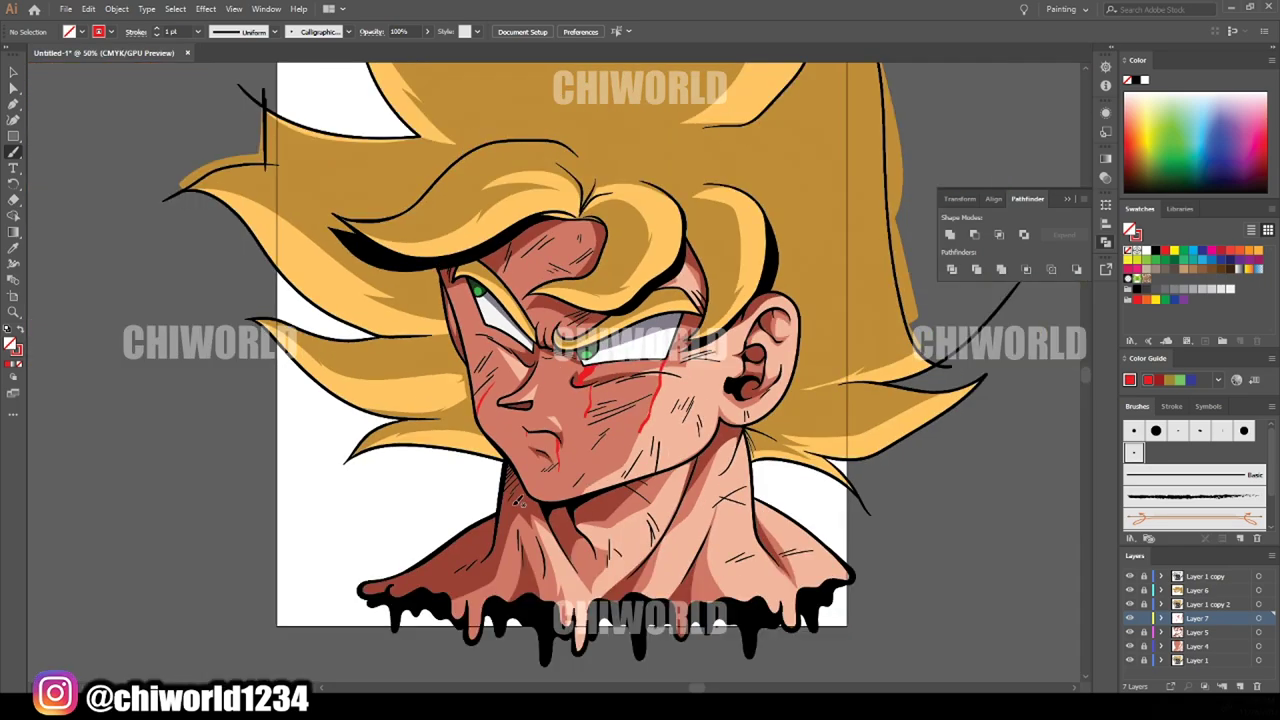
{"action": "scroll", "coordinate": [519, 502], "scroll_direction": "up", "scroll_amount": 3}
{"action": "mouse_move", "coordinate": [497, 398]}
{"action": "left_mouse_down"}
{"action": "mouse_move", "coordinate": [545, 322]}
{"action": "mouse_move", "coordinate": [578, 165]}
{"action": "left_mouse_up"}
Add short red hatch strokes on the neck, then zoom out to view the whole head
{"action": "scroll", "coordinate": [883, 417], "scroll_direction": "down", "scroll_amount": 2}
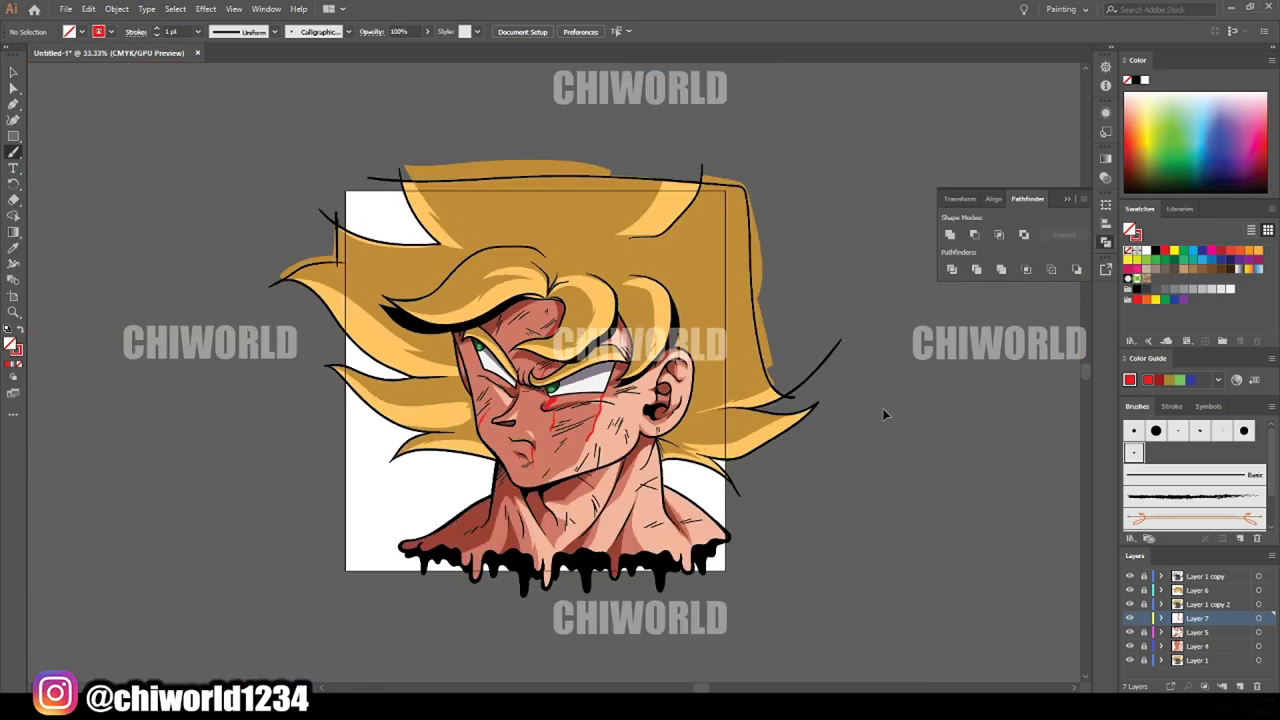
{"action": "scroll", "coordinate": [780, 405], "scroll_direction": "up", "scroll_amount": 2}
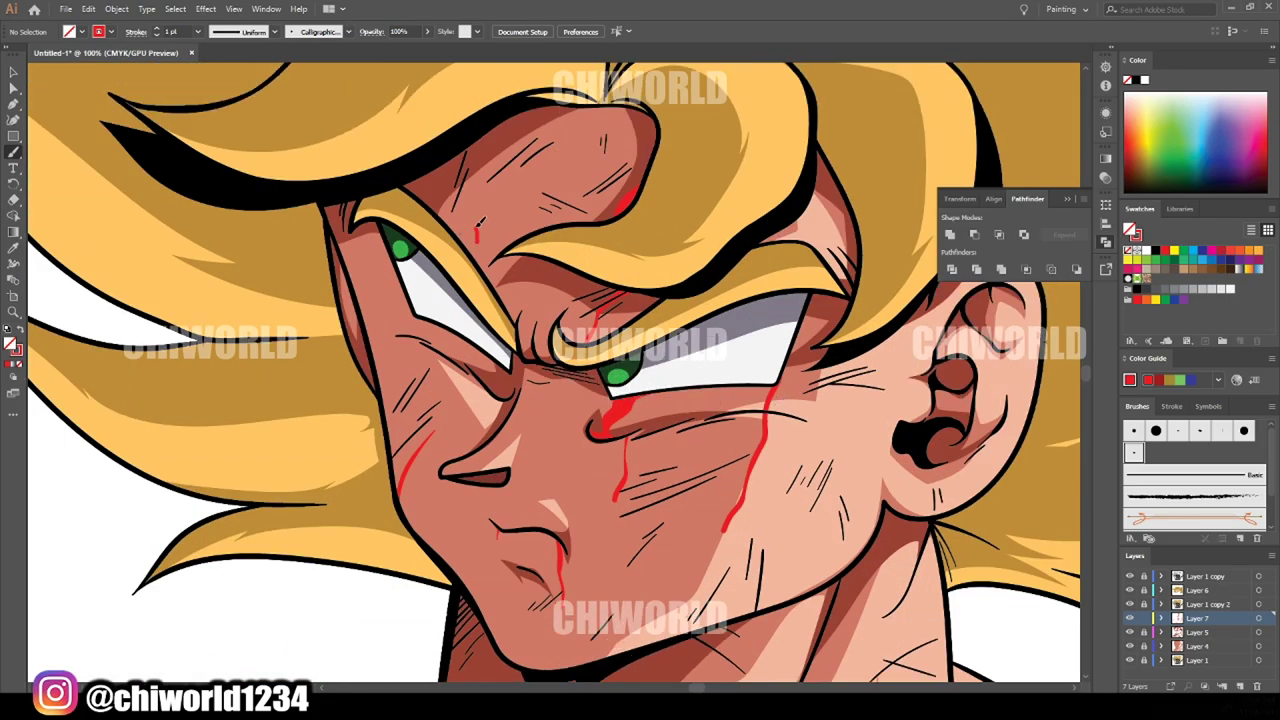
{"action": "scroll", "coordinate": [472, 180], "scroll_direction": "up", "scroll_amount": 2}
{"action": "scroll", "coordinate": [424, 473], "scroll_direction": "down", "scroll_amount": 1}
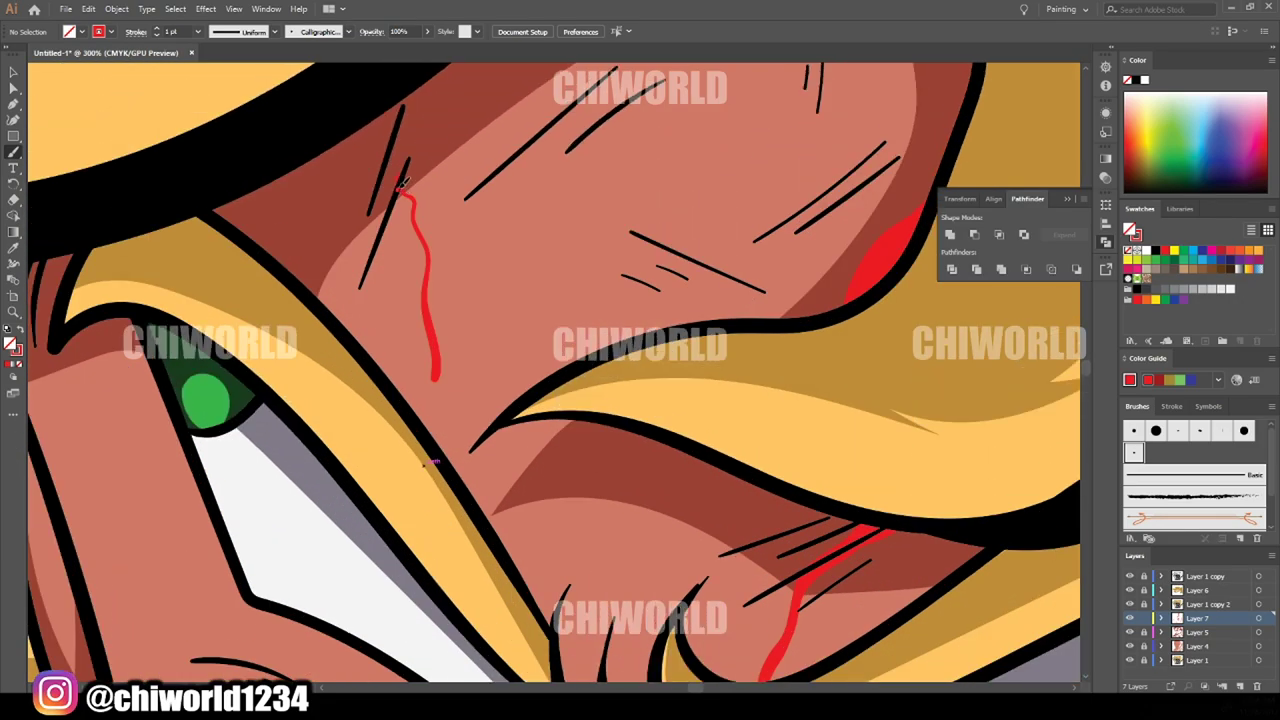
{"action": "scroll", "coordinate": [908, 428], "scroll_direction": "down", "scroll_amount": 1}
{"action": "scroll", "coordinate": [915, 418], "scroll_direction": "down", "scroll_amount": 2}
{"action": "scroll", "coordinate": [560, 559], "scroll_direction": "up", "scroll_amount": 2}
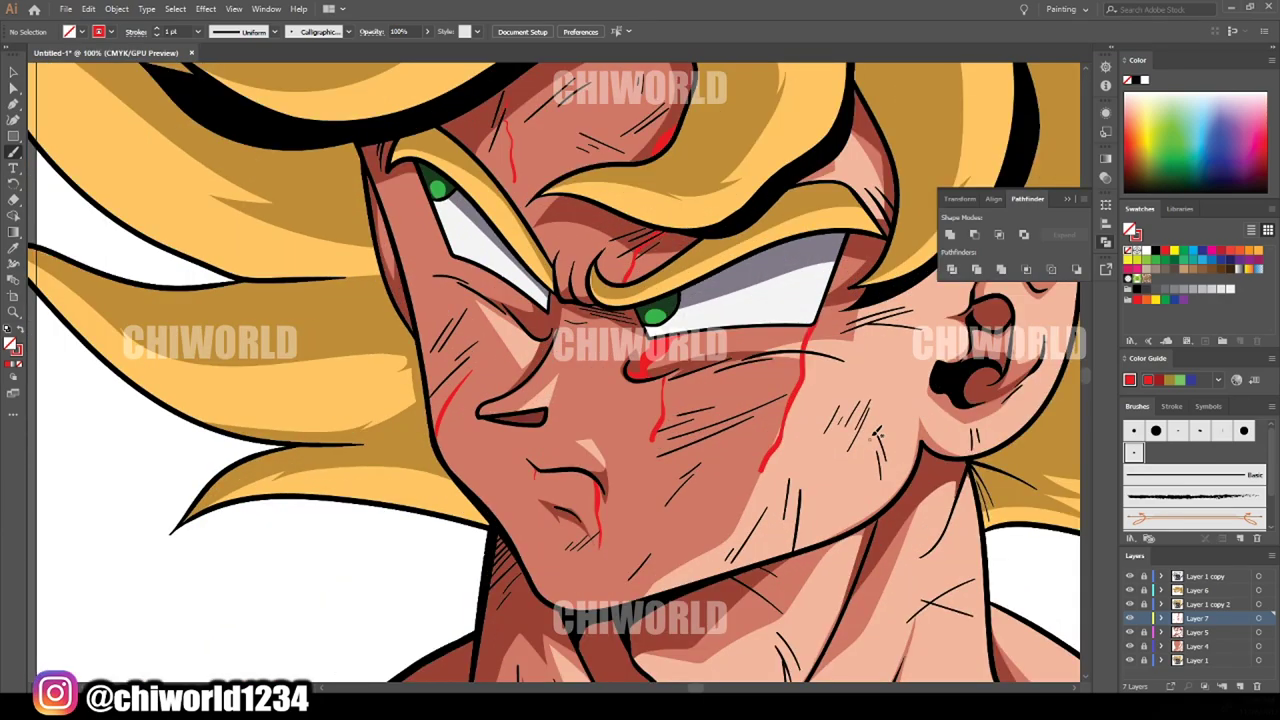
{"action": "scroll", "coordinate": [666, 549], "scroll_direction": "down", "scroll_amount": 2}
{"action": "left_click_drag", "start_coordinate": [718, 520], "coordinate": [748, 584]}
{"action": "scroll", "coordinate": [516, 136], "scroll_direction": "up", "scroll_amount": 2}
{"action": "scroll", "coordinate": [536, 164], "scroll_direction": "up", "scroll_amount": 2}
{"action": "key", "text": "ctrl+minus"}
{"action": "scroll", "coordinate": [480, 524], "scroll_direction": "down", "scroll_amount": 1}
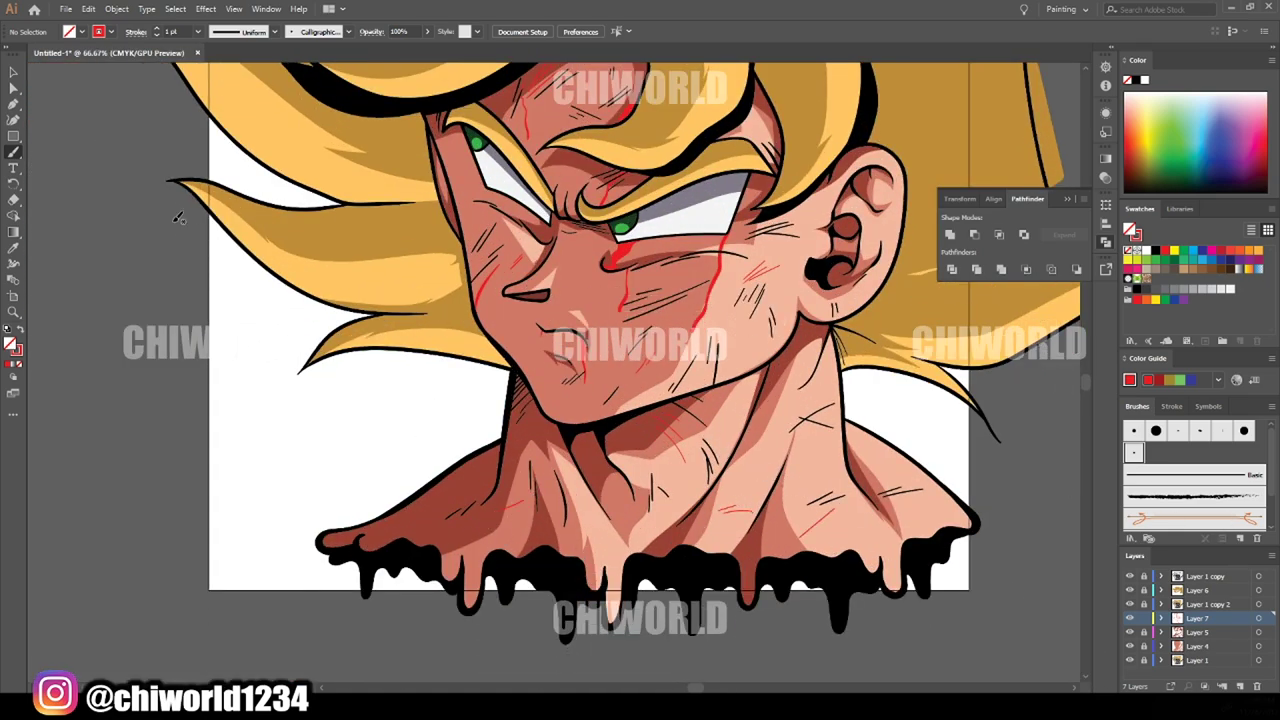
{"action": "left_click", "coordinate": [7, 327]}
Paint black hatch lines on the cheek and forehead with the Paintbrush
{"action": "left_click", "coordinate": [198, 31]}
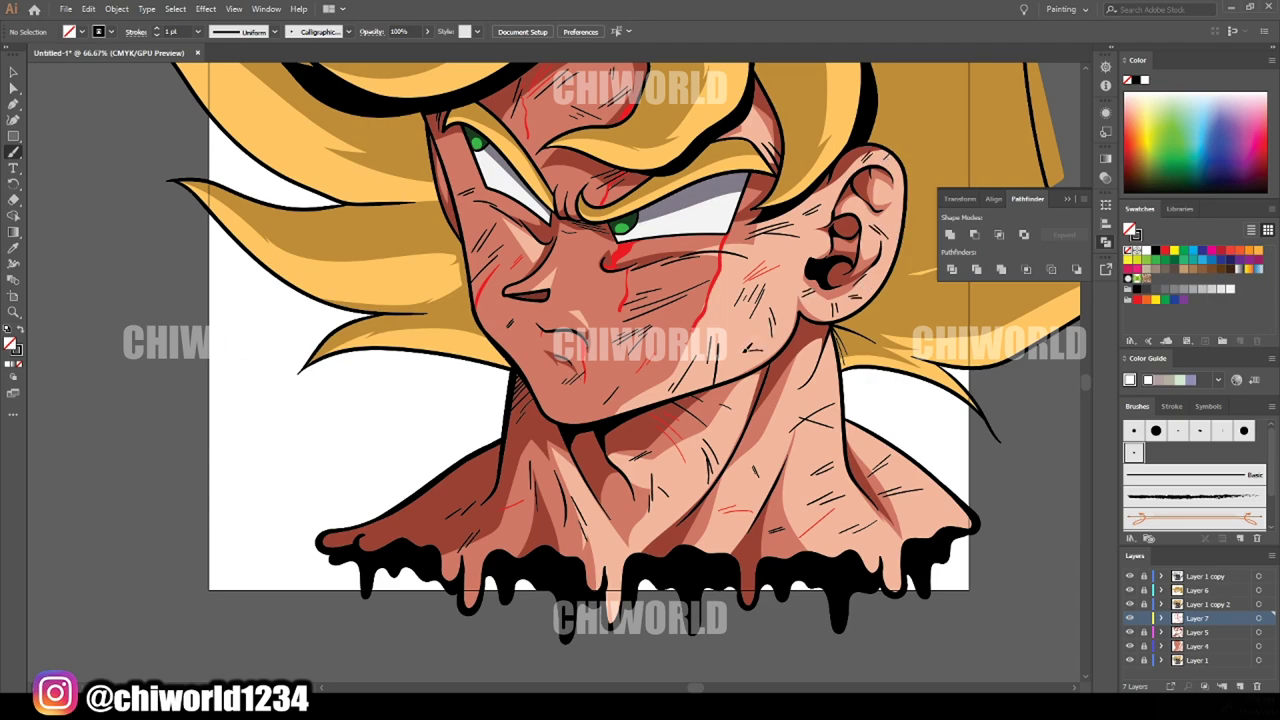
{"action": "scroll", "coordinate": [580, 505], "scroll_direction": "up", "scroll_amount": 2}
{"action": "left_click_drag", "start_coordinate": [698, 308], "coordinate": [645, 325]}
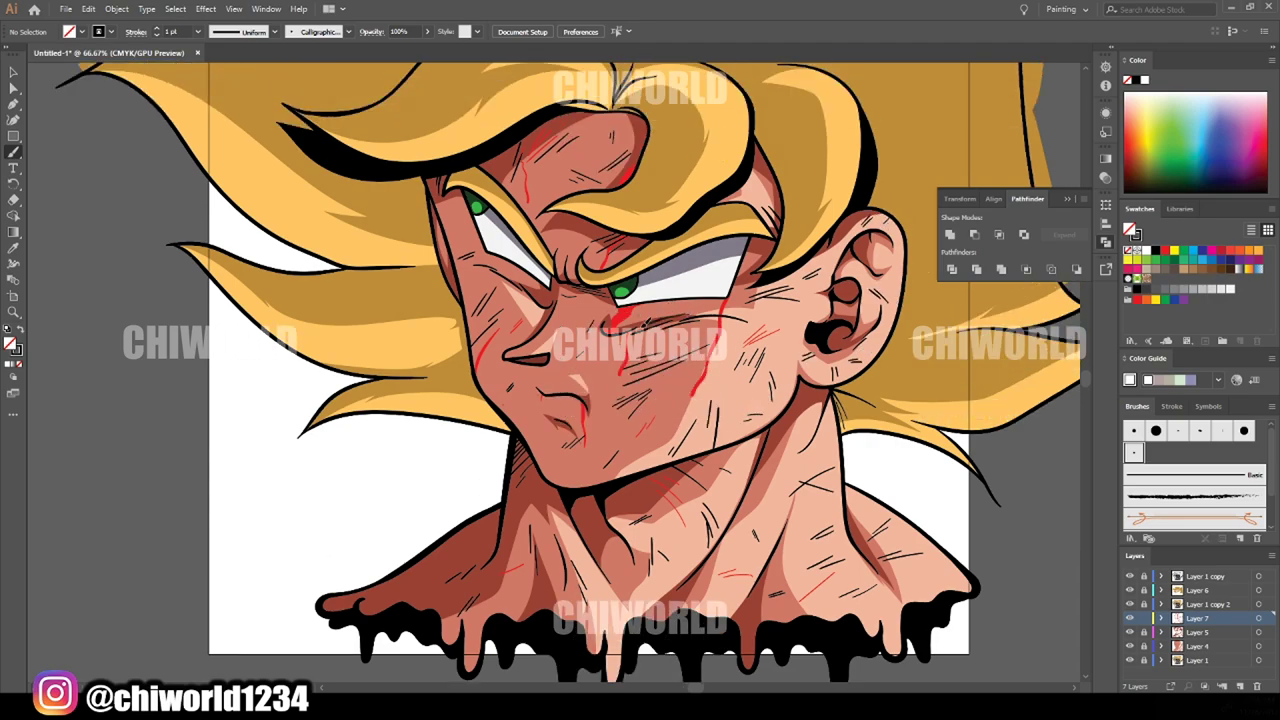
{"action": "mouse_move", "coordinate": [582, 114]}
{"action": "left_mouse_down"}
{"action": "mouse_move", "coordinate": [506, 168]}
{"action": "mouse_move", "coordinate": [576, 131]}
{"action": "left_mouse_up"}
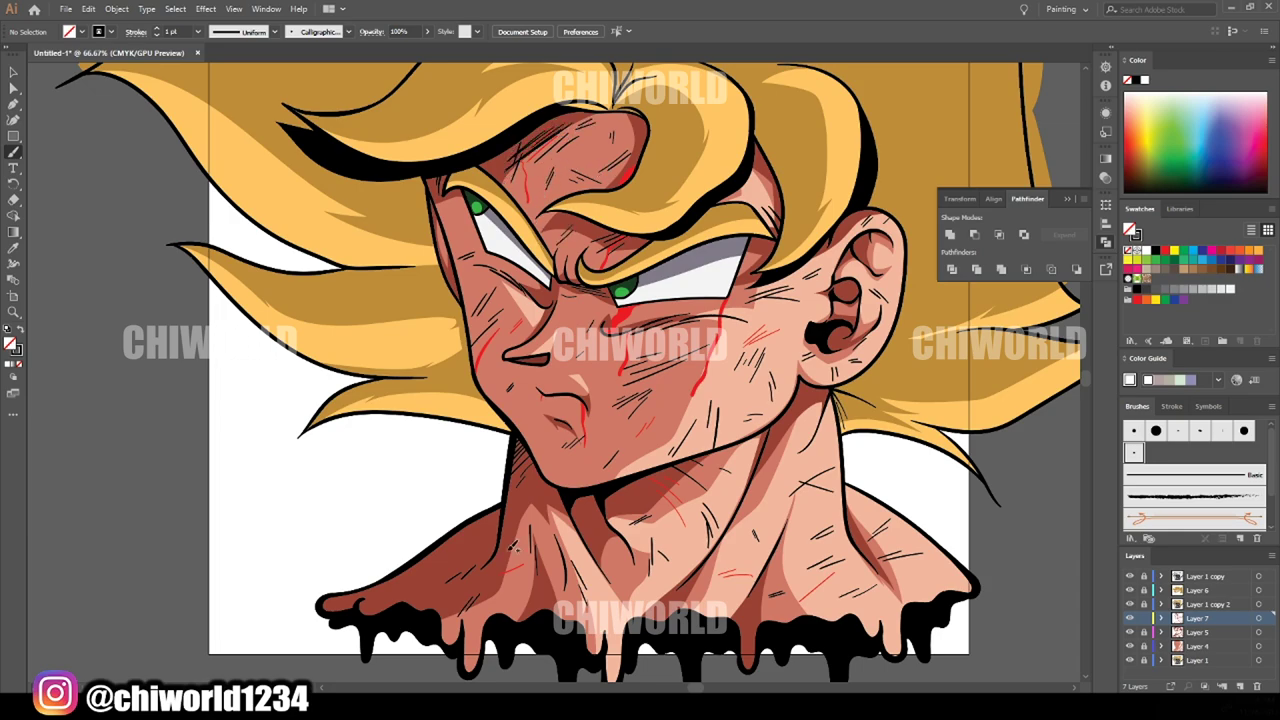
{"action": "scroll", "coordinate": [895, 630], "scroll_direction": "down", "scroll_amount": 1}
{"action": "scroll", "coordinate": [895, 630], "scroll_direction": "down", "scroll_amount": 1}
{"action": "scroll", "coordinate": [895, 630], "scroll_direction": "up", "scroll_amount": 1}
{"action": "scroll", "coordinate": [895, 630], "scroll_direction": "down", "scroll_amount": 2}
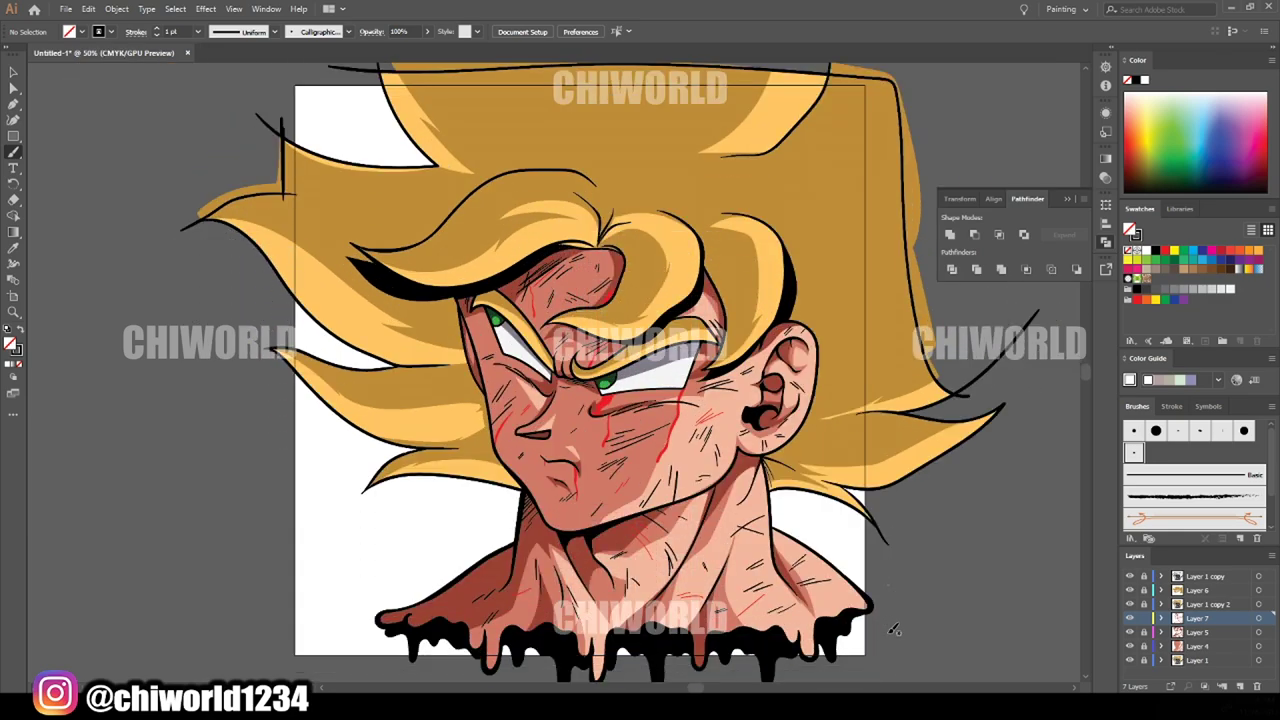